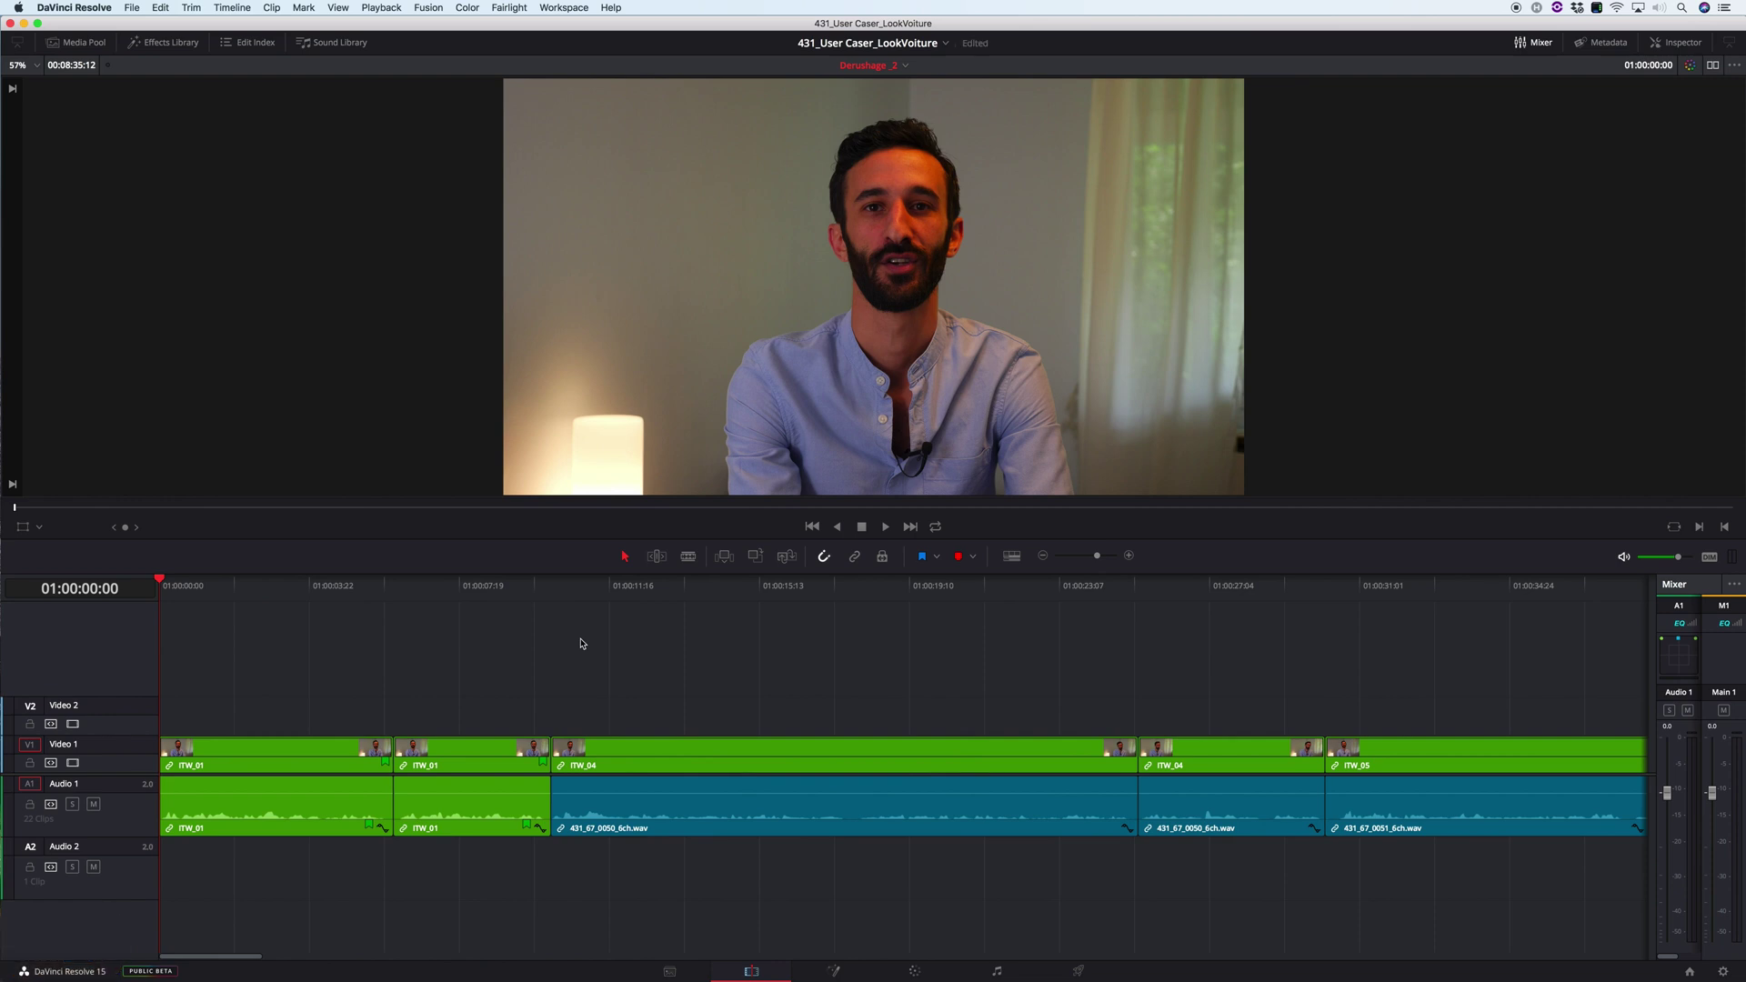
- Play the rushes from the start and ripple-delete both ITW_04 clips between the second ITW_01 clip and ITW_05
{"action": "key", "text": "l"}
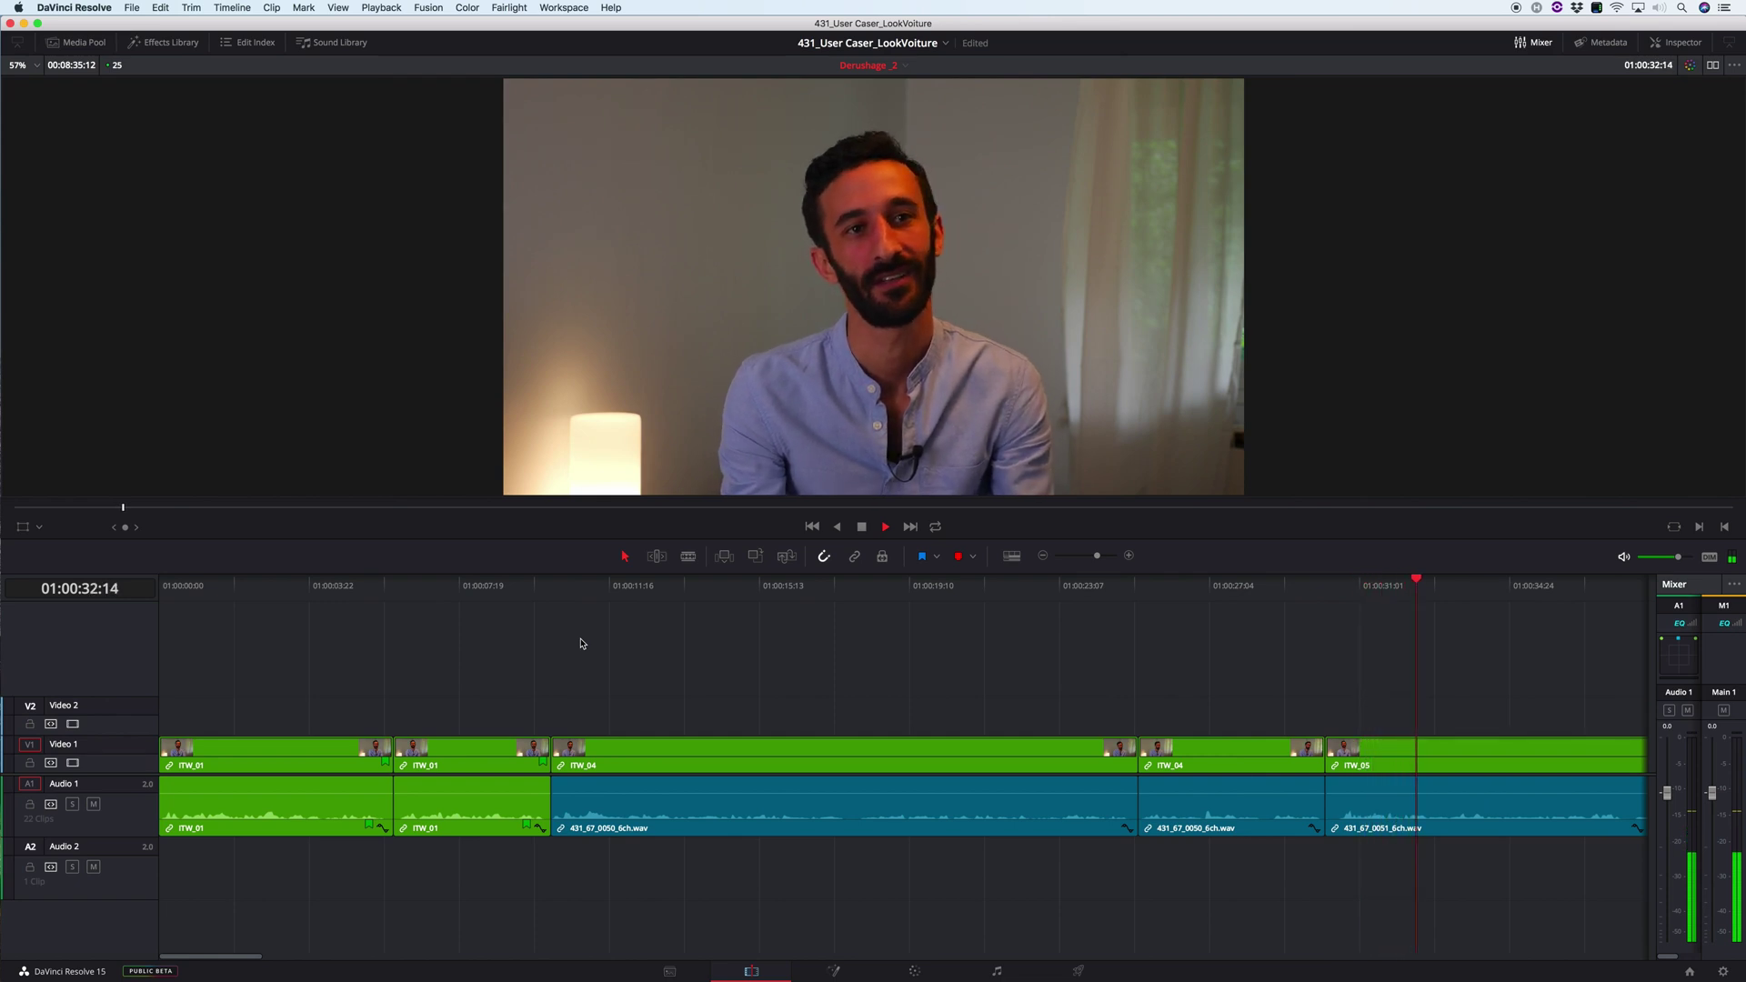
{"action": "key", "text": "k"}
{"action": "left_click_drag", "start_coordinate": [760, 694], "coordinate": [1280, 906]}
{"action": "key", "text": "BackSpace"}
{"action": "left_click", "coordinate": [1099, 759]}
{"action": "key", "text": "BackSpace"}
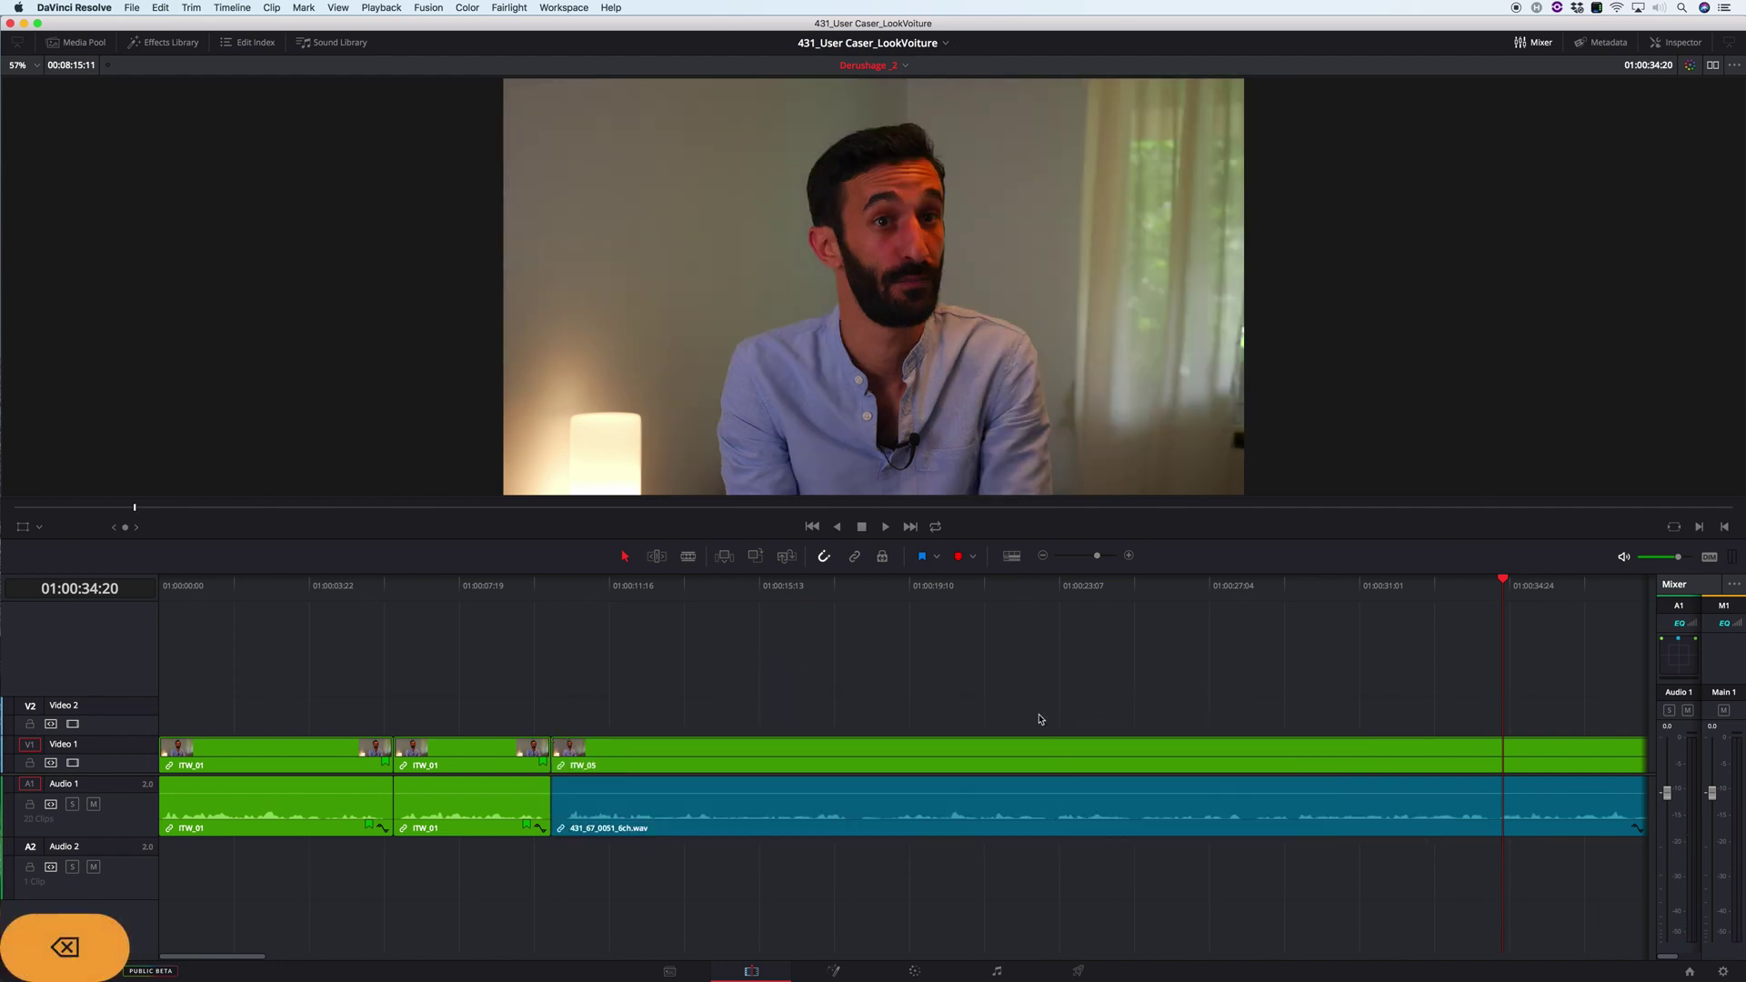
- Play back the two ITW_01 clips and check how they cut into the ITW_05 clip
{"action": "left_click_drag", "start_coordinate": [501, 600], "coordinate": [393, 618]}
{"action": "left_click", "coordinate": [340, 587]}
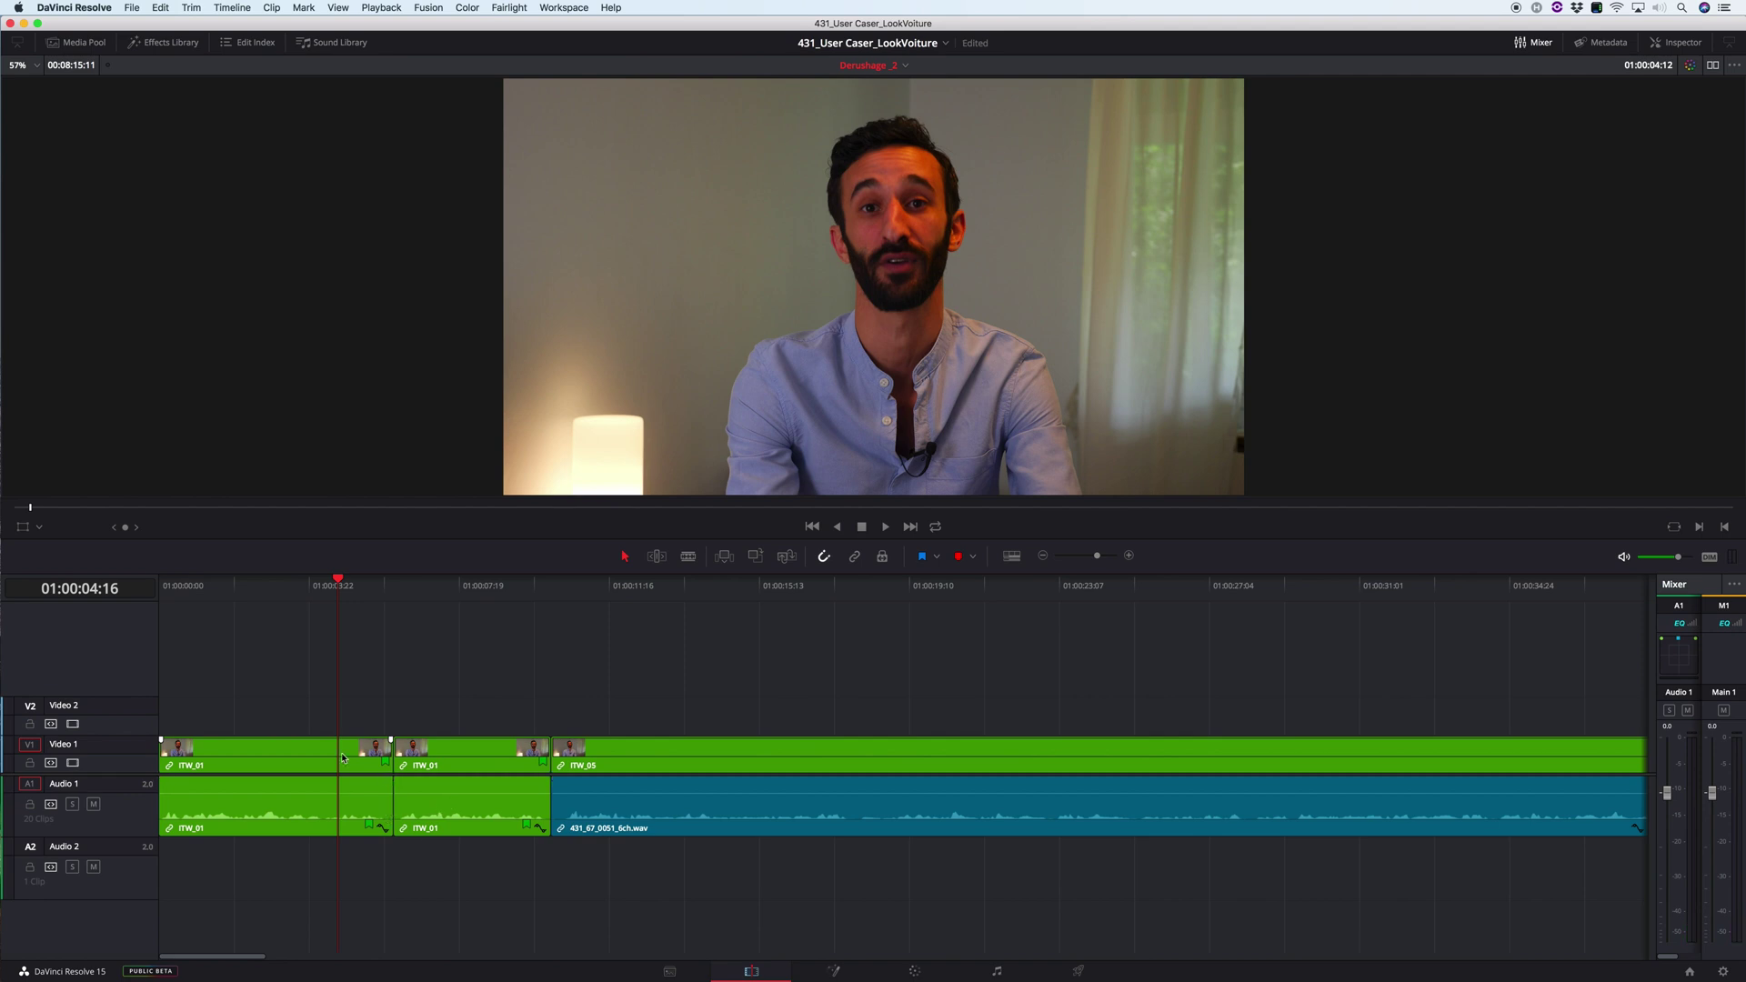
{"action": "key", "text": "s"}
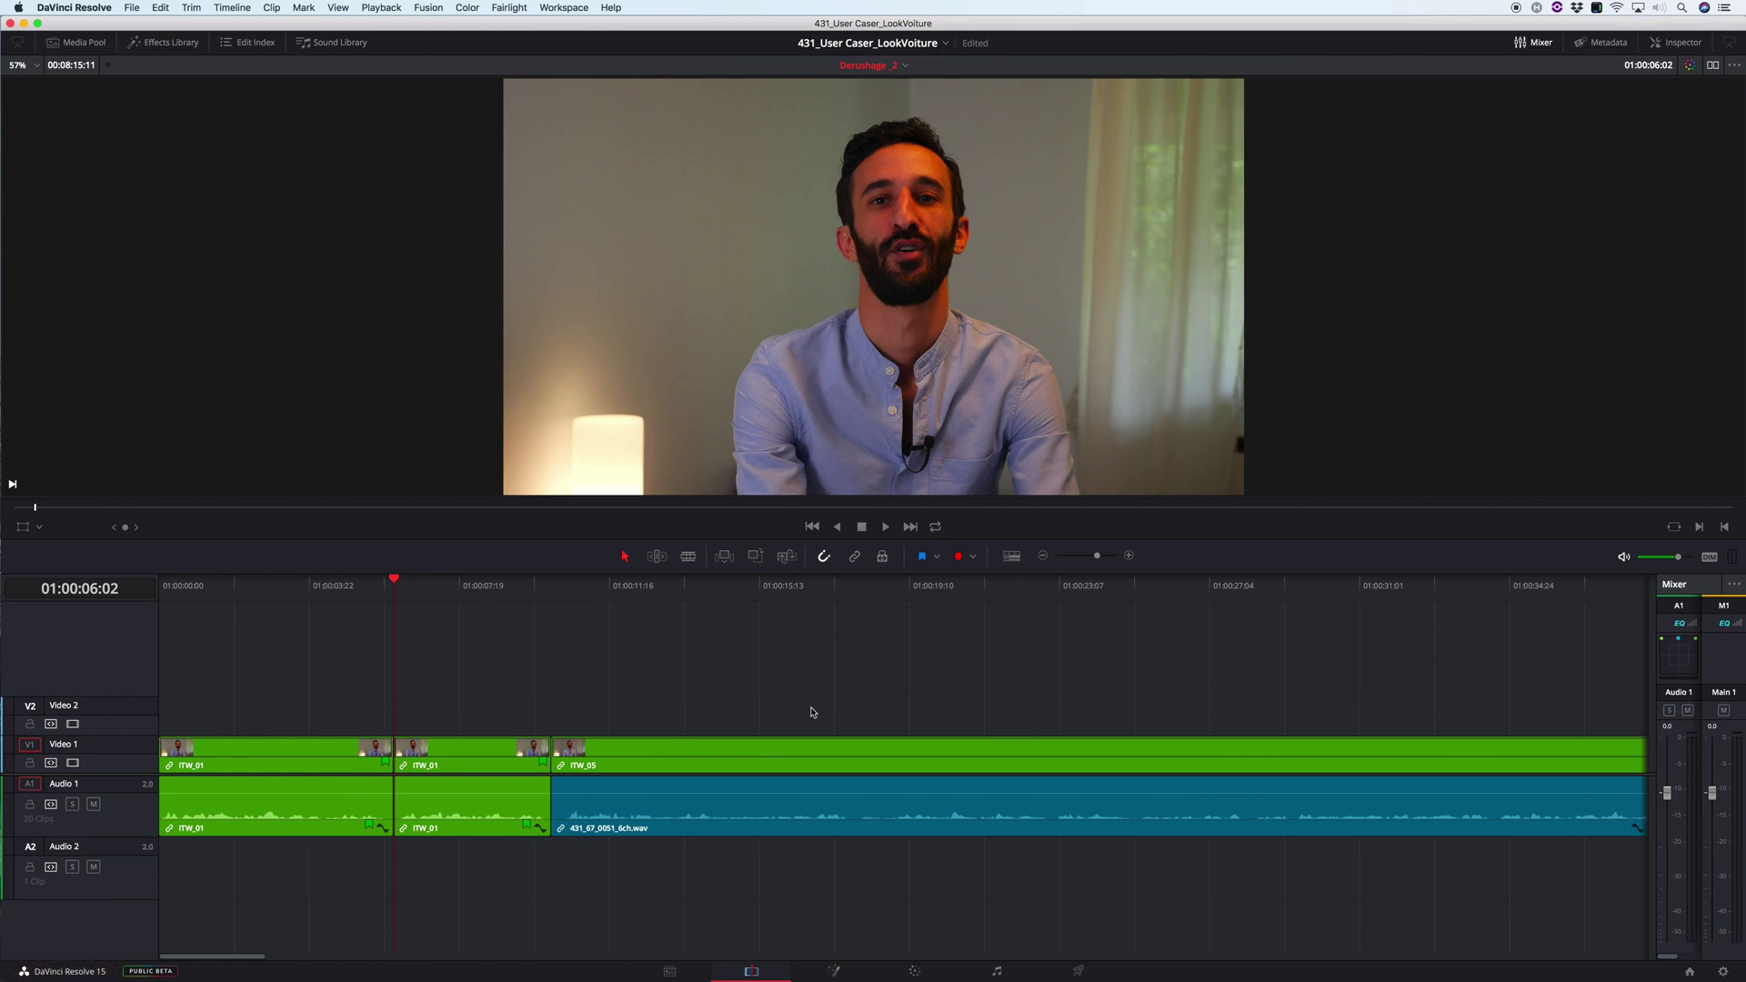
{"action": "key", "text": "space"}
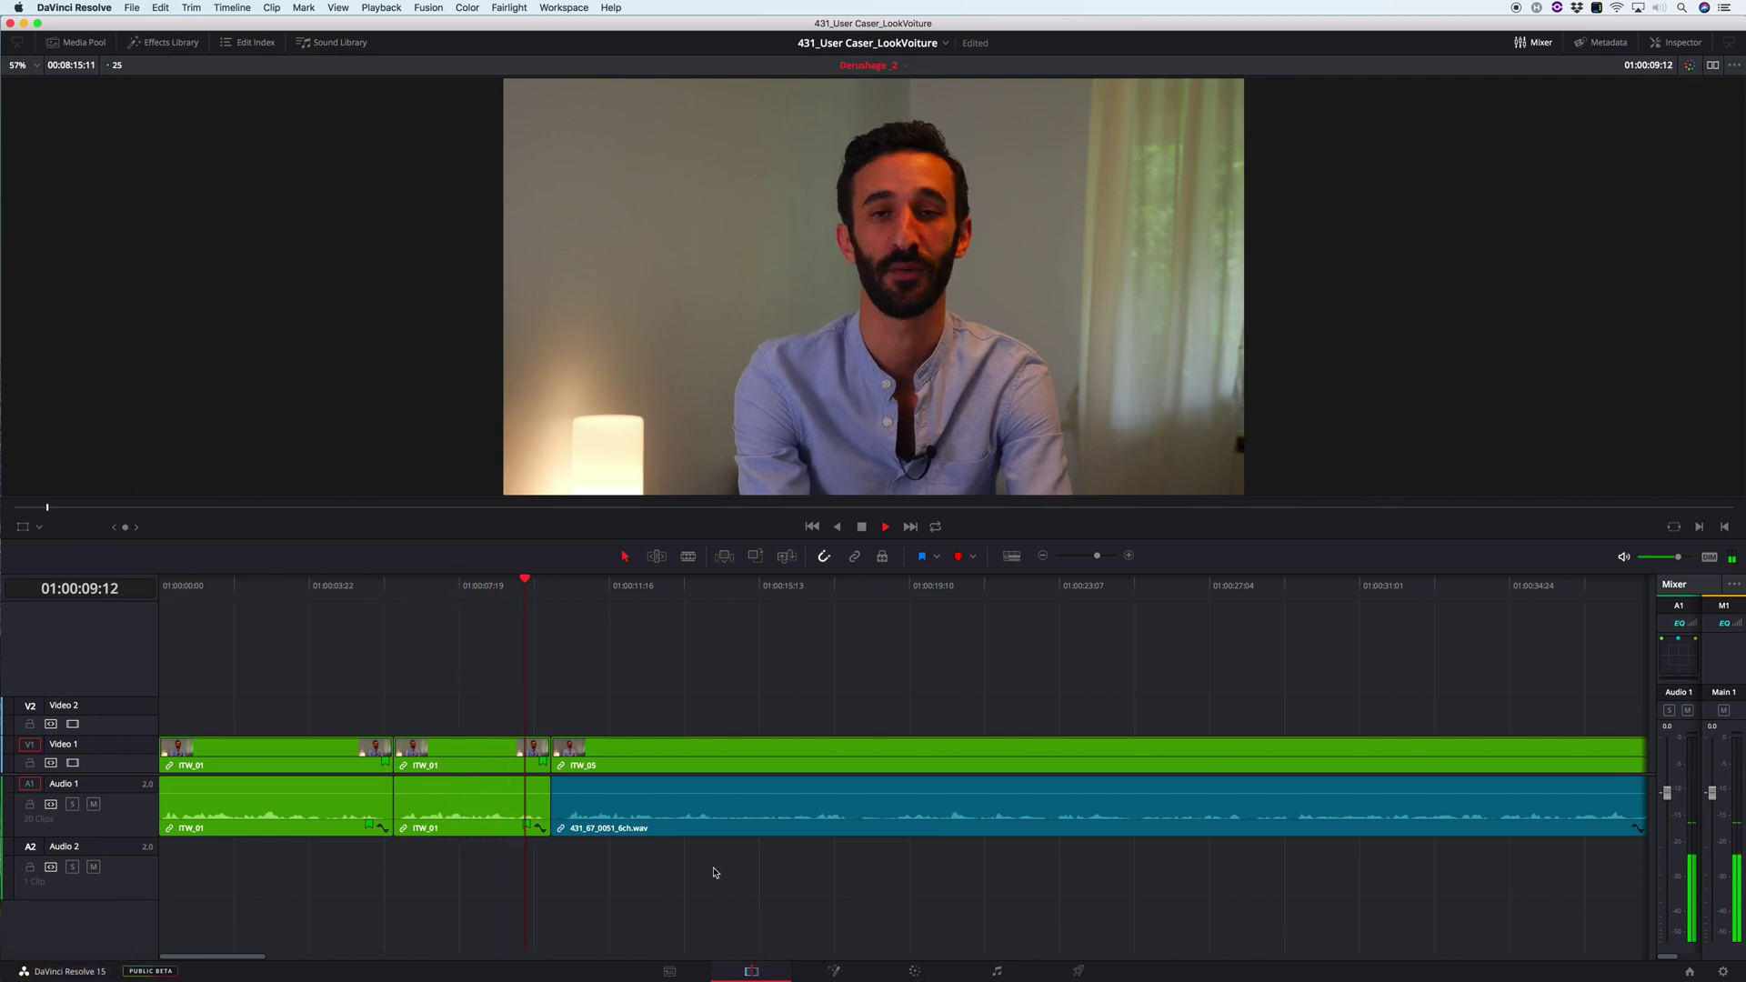
{"action": "key", "text": "k"}
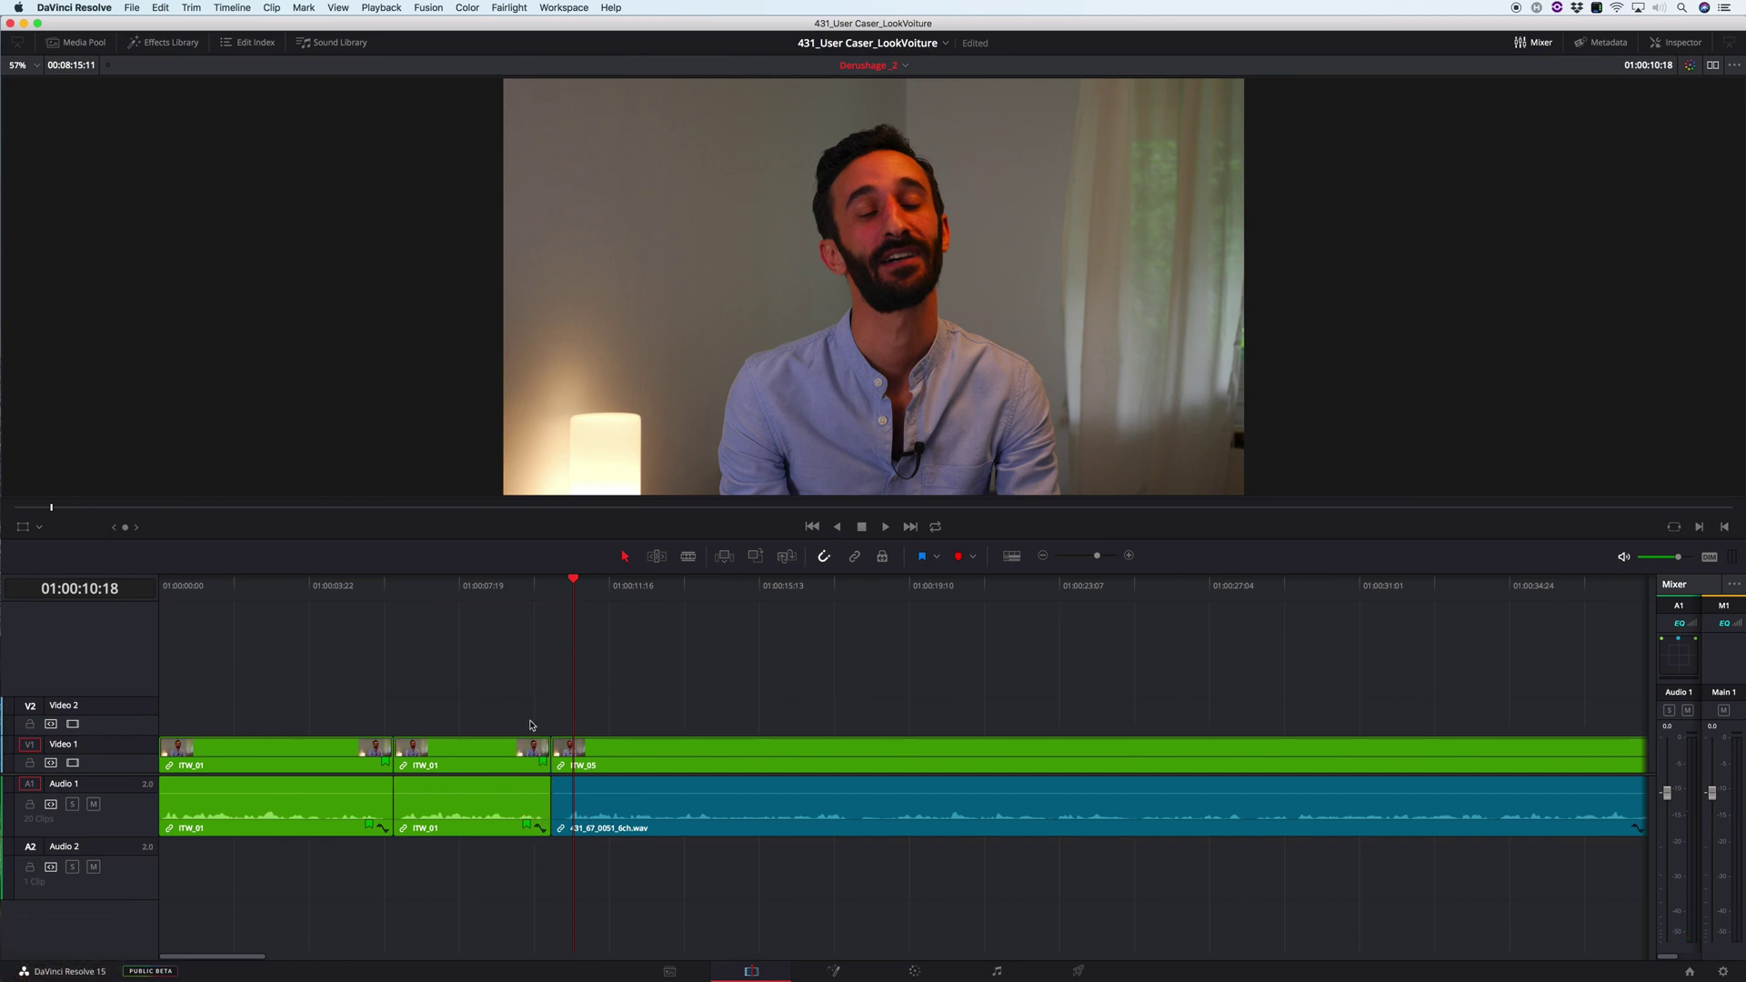
- Mark the first few frames of the ITW_05 clip from 01:00:10:04 and extract them to tighten the cut
{"action": "left_click", "coordinate": [557, 592]}
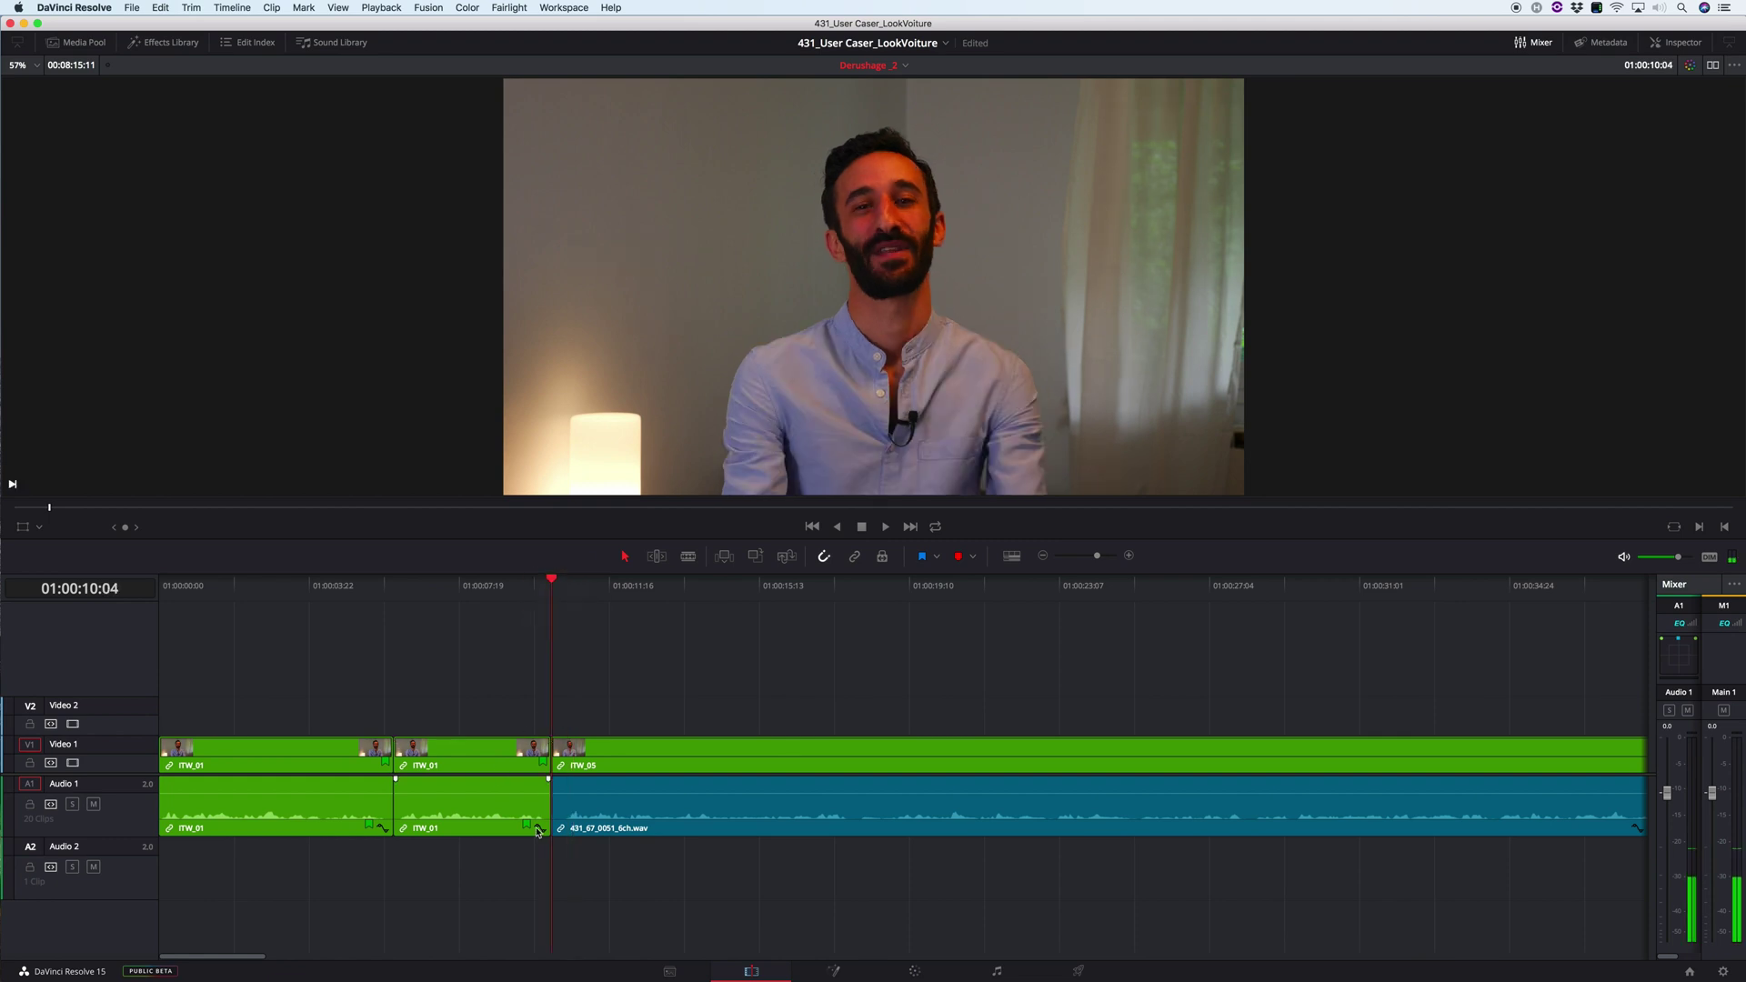
{"action": "key", "text": "i"}
{"action": "key", "text": "l"}
{"action": "key", "text": "k"}
{"action": "key", "text": "j"}
{"action": "key", "text": "k"}
{"action": "key", "text": "o"}
{"action": "key", "text": "x"}
{"action": "key", "text": "k"}
- Play through the first ITW_05 clip to find where the usable part of the answer begins
{"action": "key", "text": "l"}
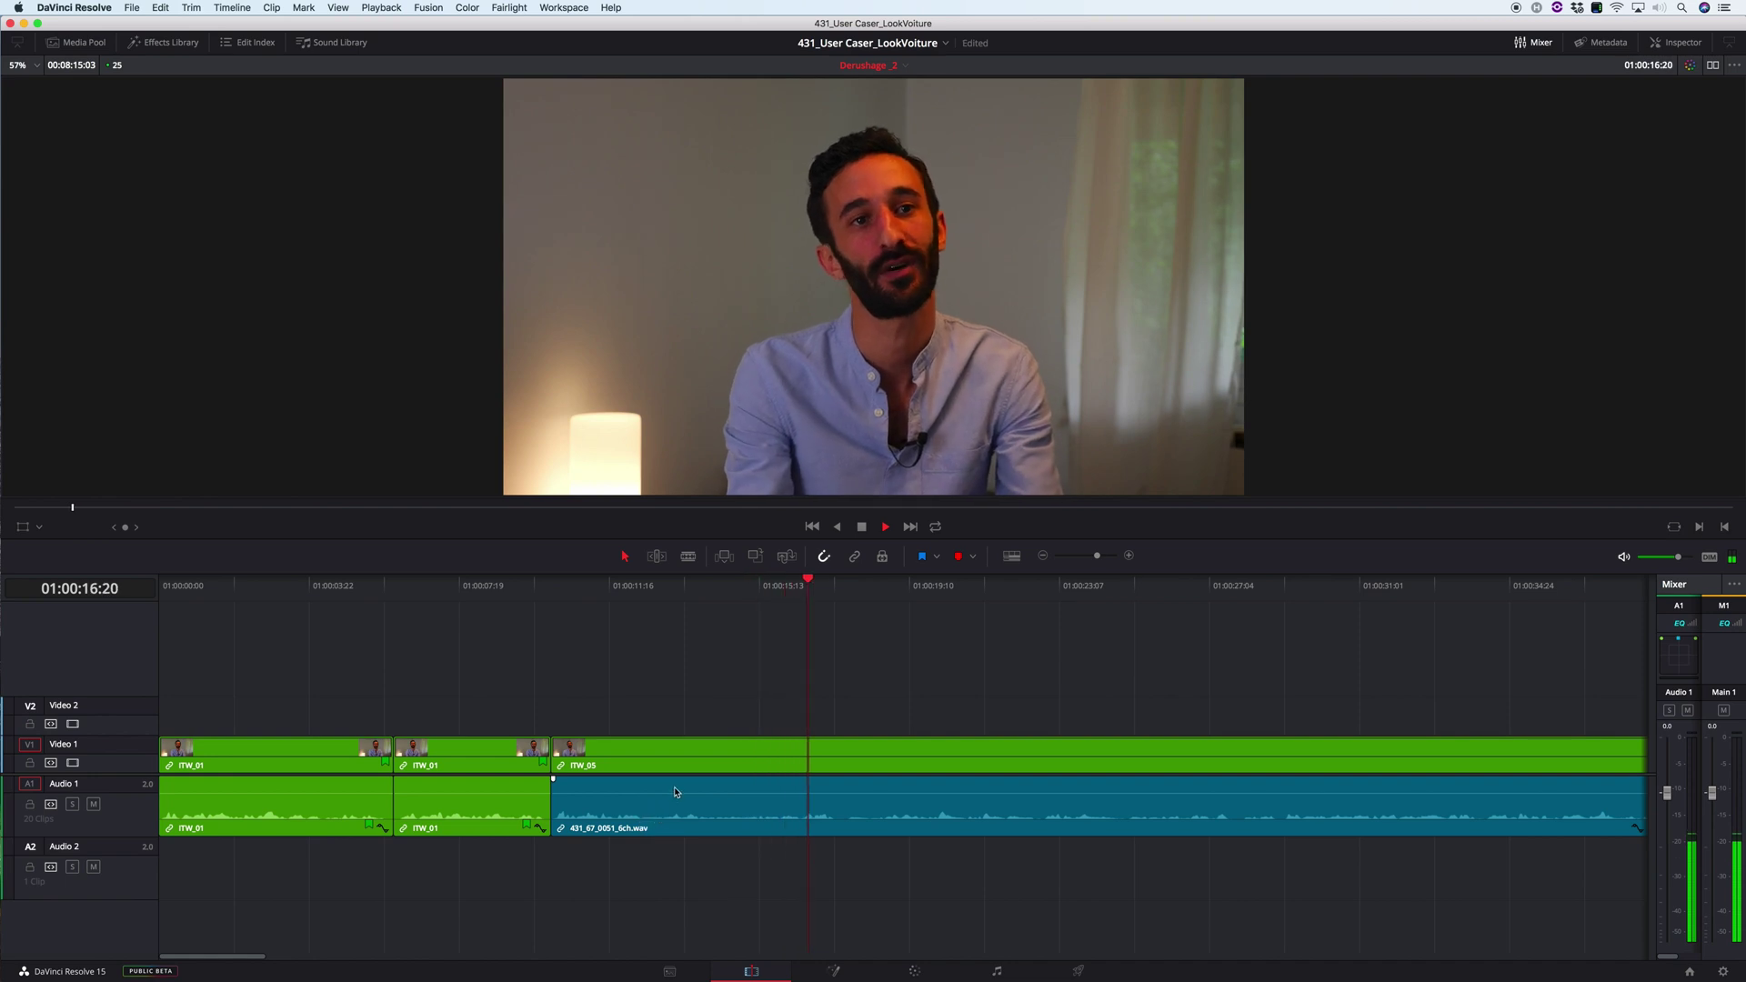
{"action": "scroll", "coordinate": [687, 704], "scroll_direction": "down", "scroll_amount": 3}
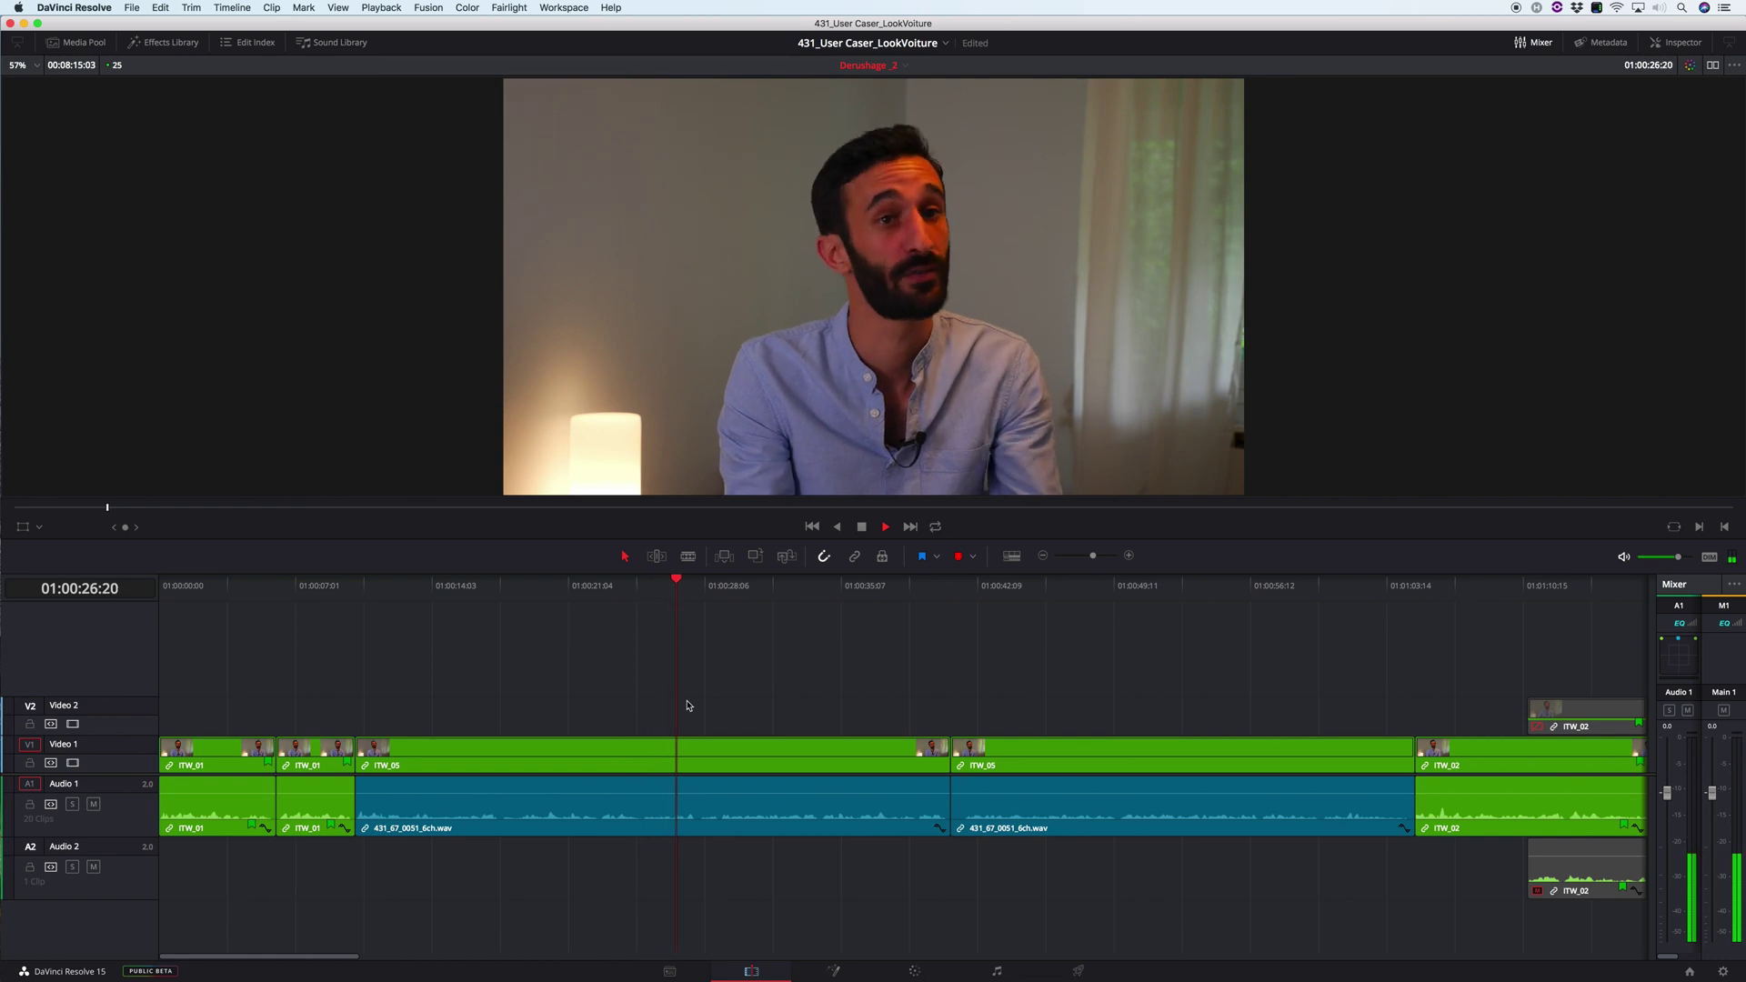
{"action": "key", "text": "k"}
{"action": "key", "text": "k"}
{"action": "left_click", "coordinate": [628, 600]}
{"action": "key", "text": "l"}
{"action": "key", "text": "k"}
{"action": "key", "text": "k"}
{"action": "left_click", "coordinate": [570, 590]}
{"action": "key", "text": "l"}
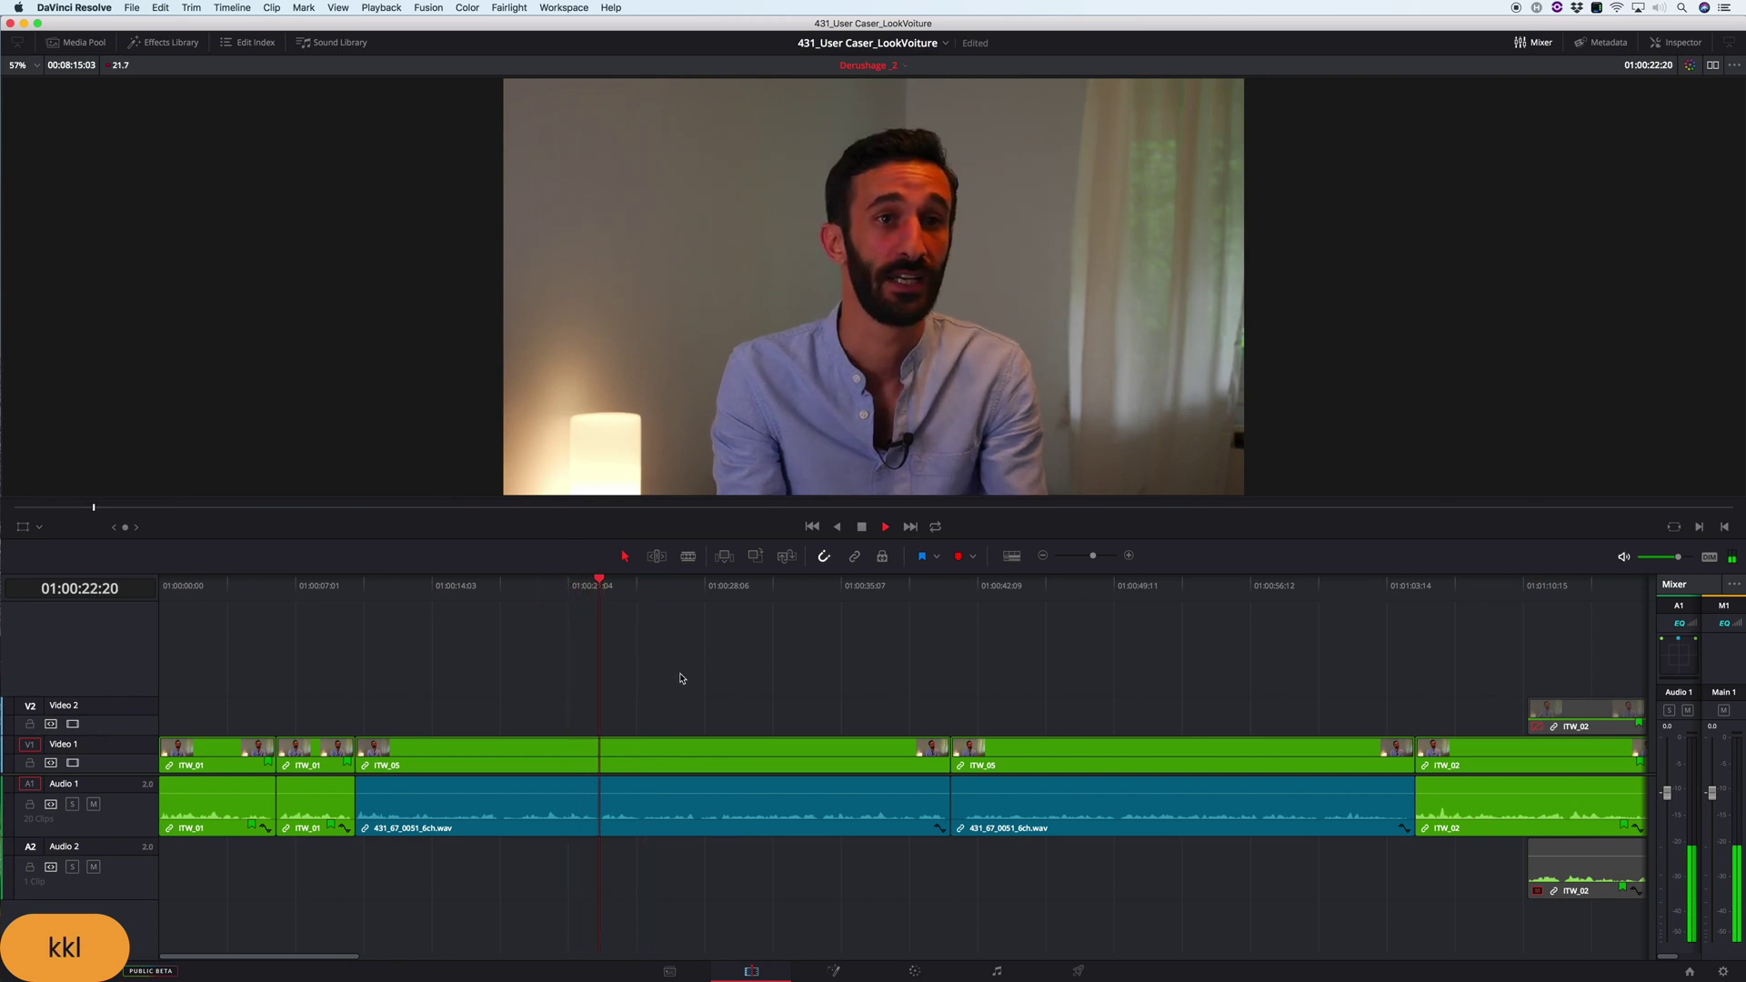
- Mark an in point at about 01:00:27:21 in the first ITW_05 clip and play on to the end of the clip
{"action": "key", "text": "k"}
{"action": "key", "text": "k"}
{"action": "key", "text": "i"}
{"action": "key", "text": "l"}
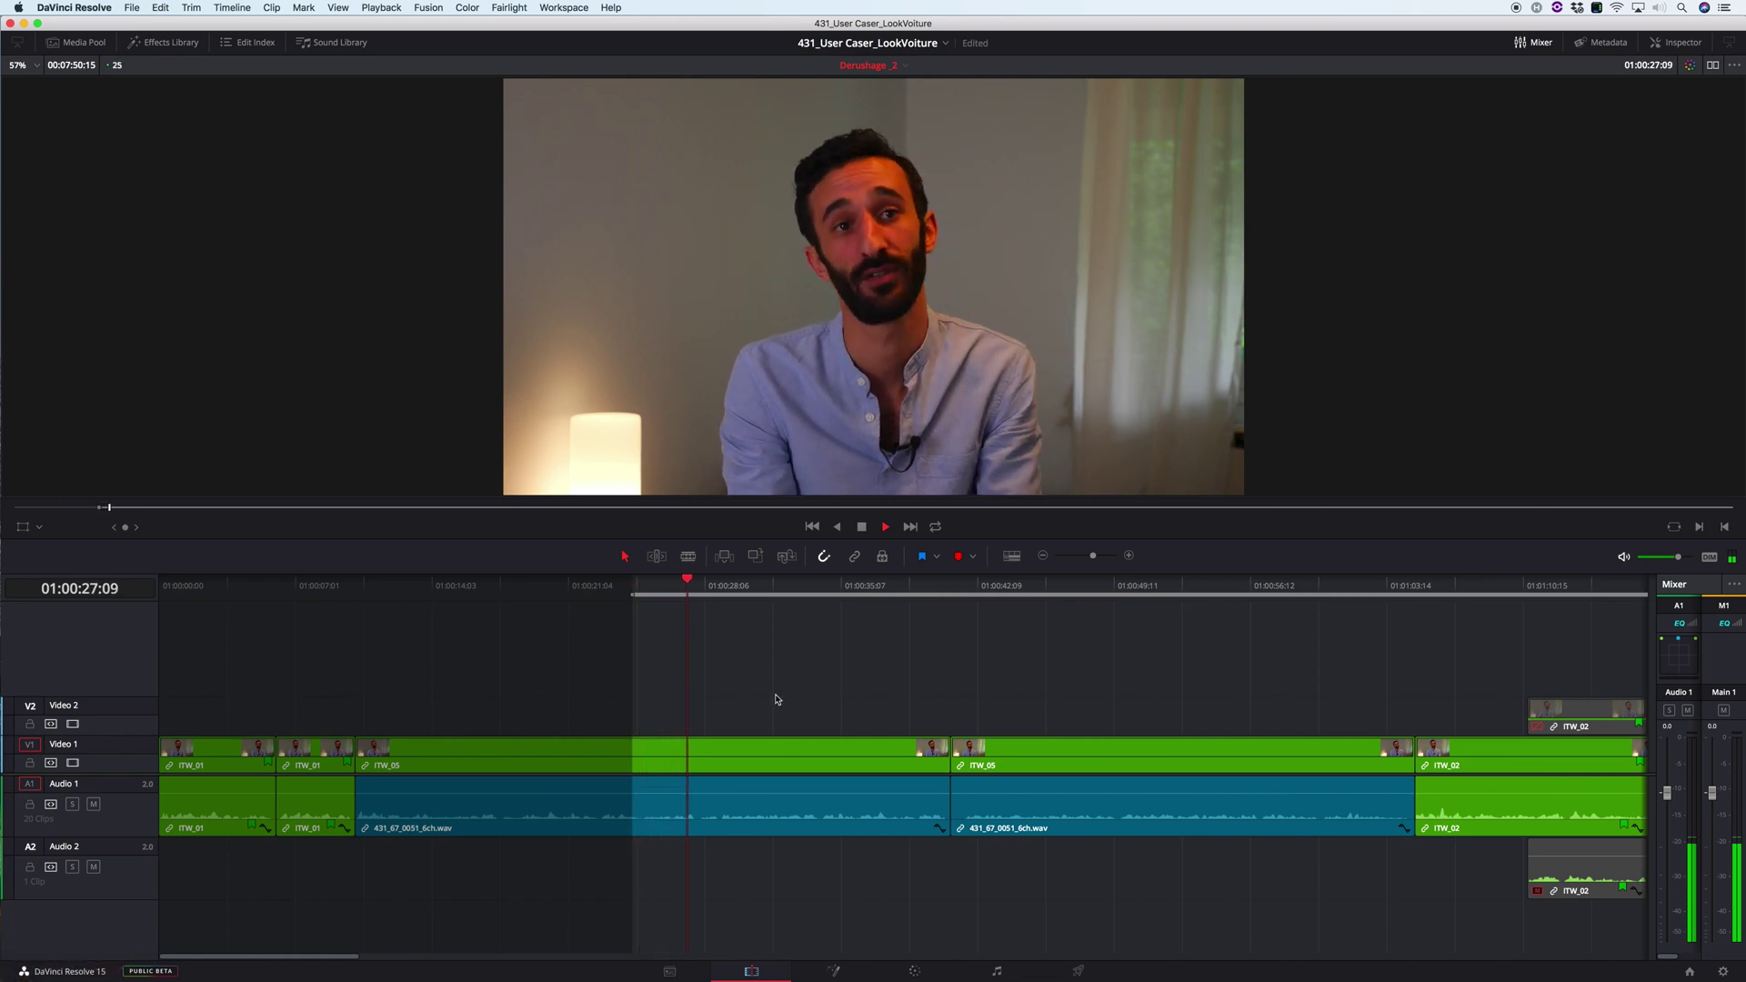
{"action": "key", "text": "k"}
{"action": "key", "text": "i"}
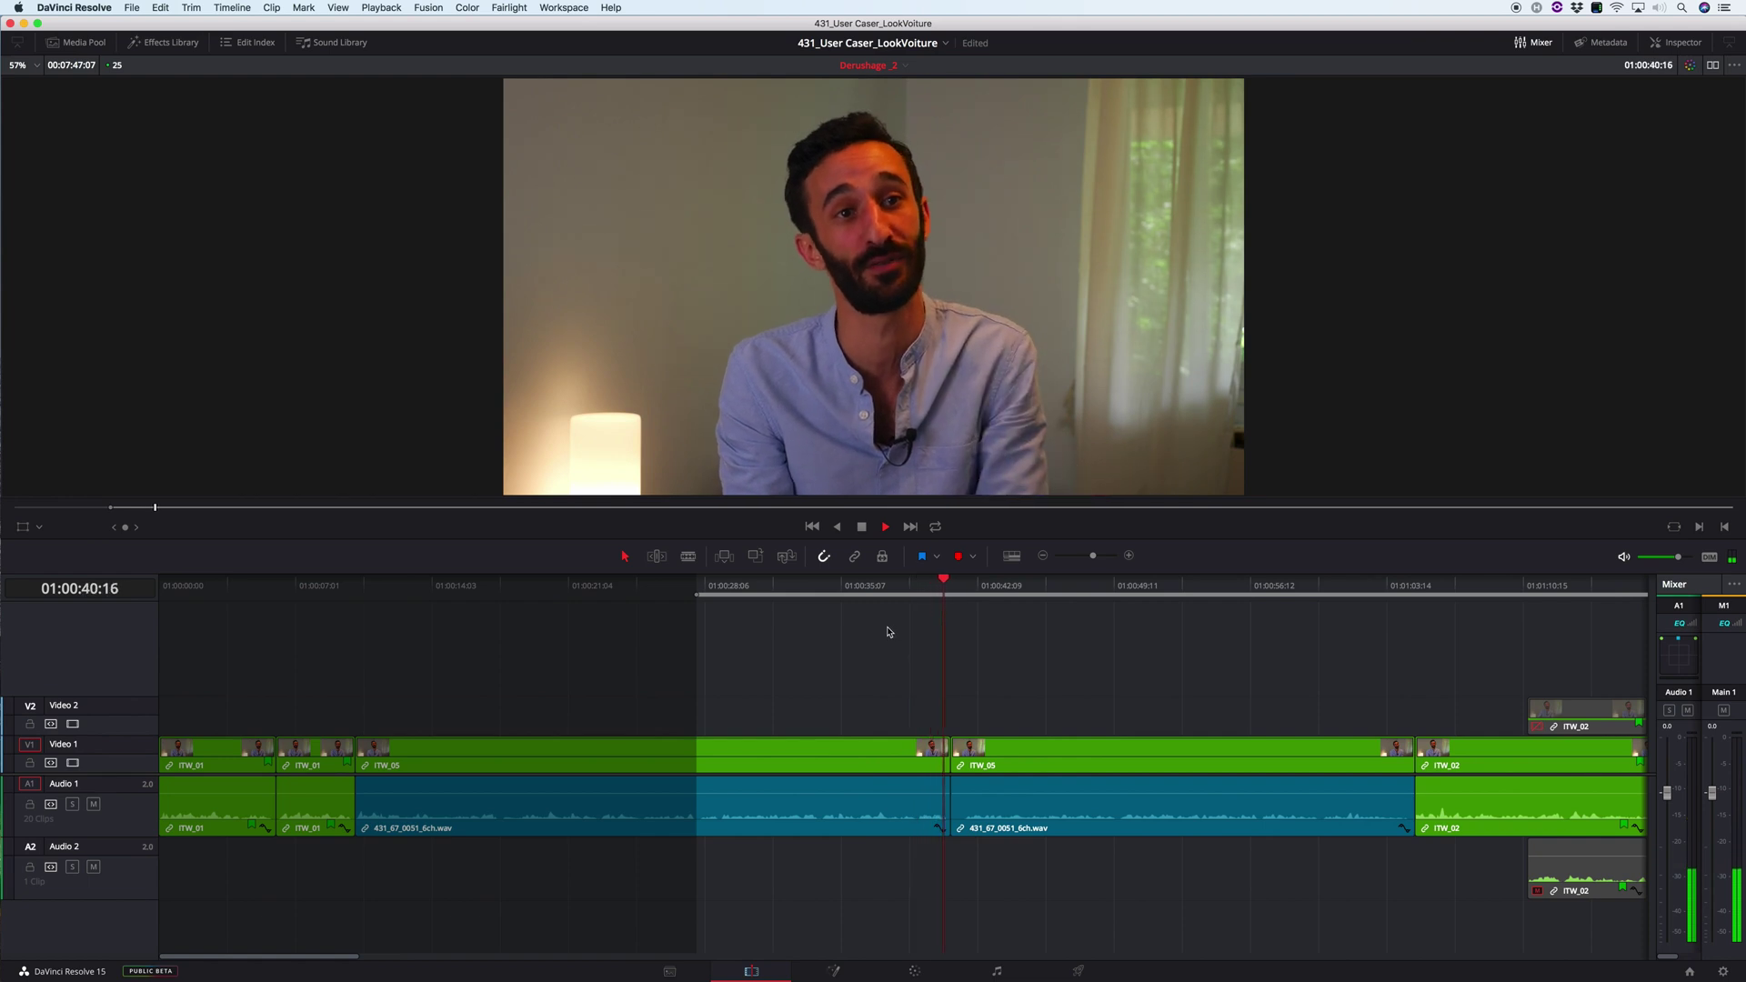
{"action": "key", "text": "k"}
- Mark the first ITW_05 clip from its start at 01:00:10:04 to 01:00:27:24 and ripple-delete that range
{"action": "left_click", "coordinate": [537, 603]}
{"action": "key", "text": "q"}
{"action": "key", "text": "q"}
{"action": "key", "text": "i"}
{"action": "left_click_drag", "start_coordinate": [675, 587], "coordinate": [699, 596]}
{"action": "key", "text": "l"}
{"action": "key", "text": "k"}
{"action": "key", "text": "o"}
{"action": "key", "text": "x"}
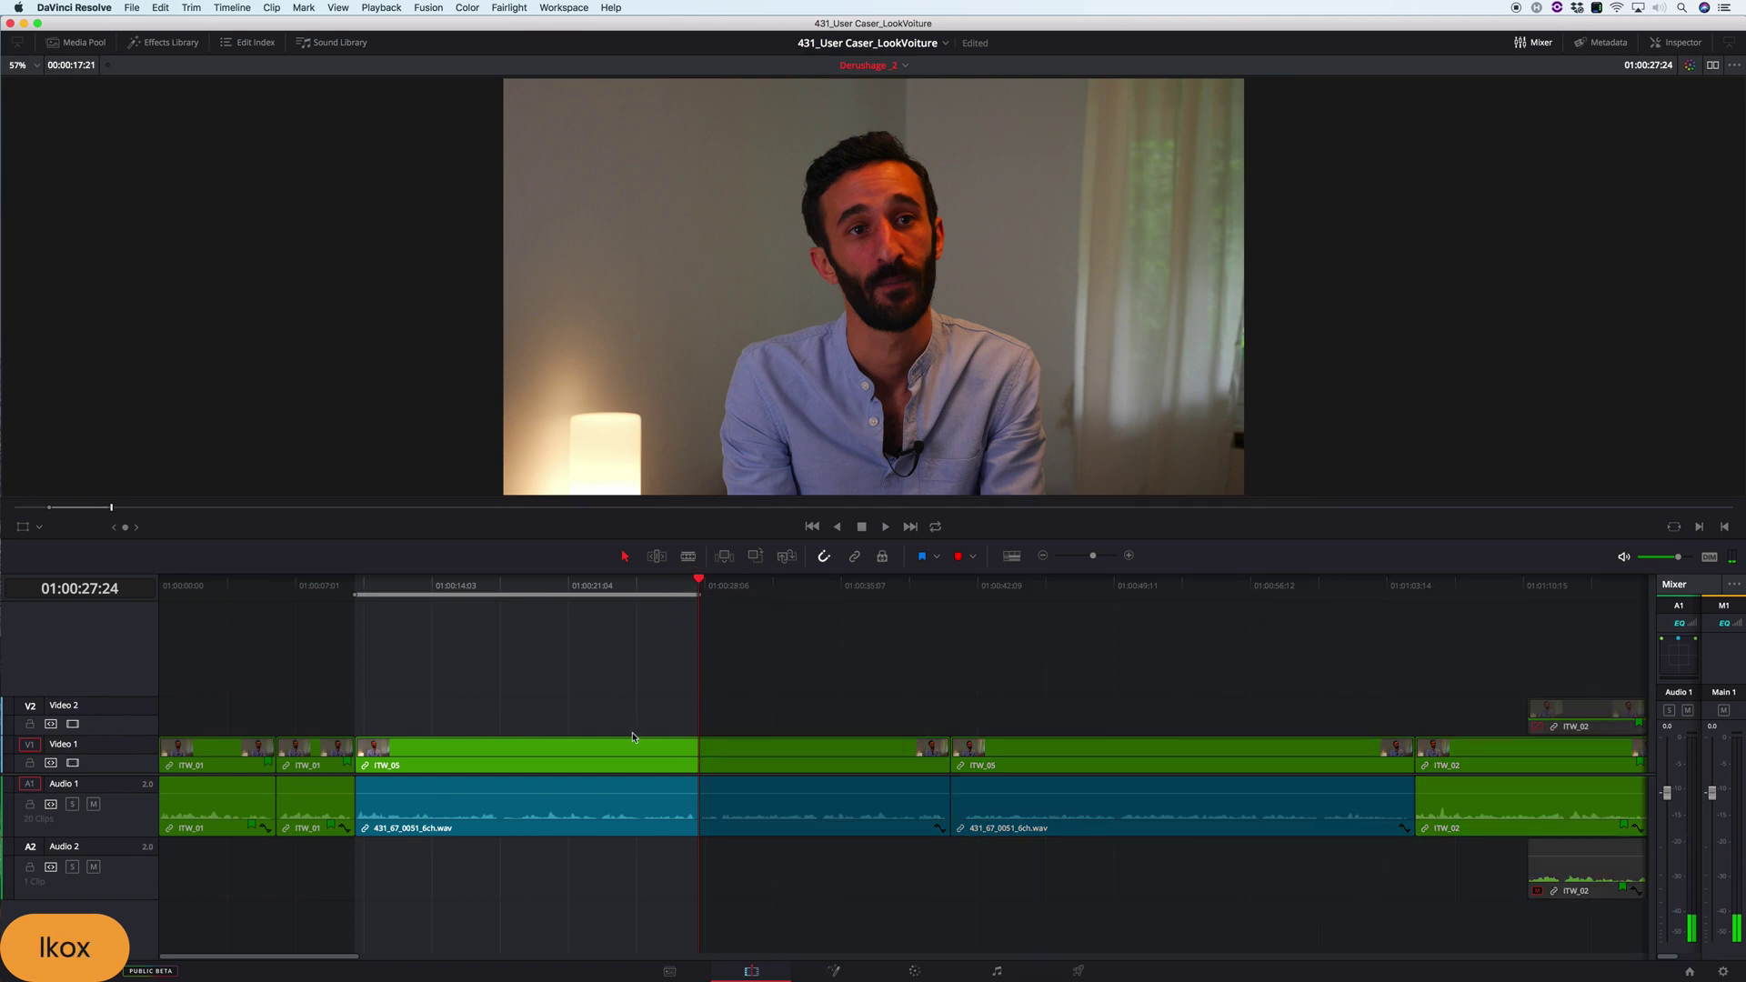
{"action": "key", "text": "BackSpace"}
- Park the remaining first ITW_05 clip in the empty area past the main block of clips and close the gap it leaves
{"action": "left_click", "coordinate": [513, 780]}
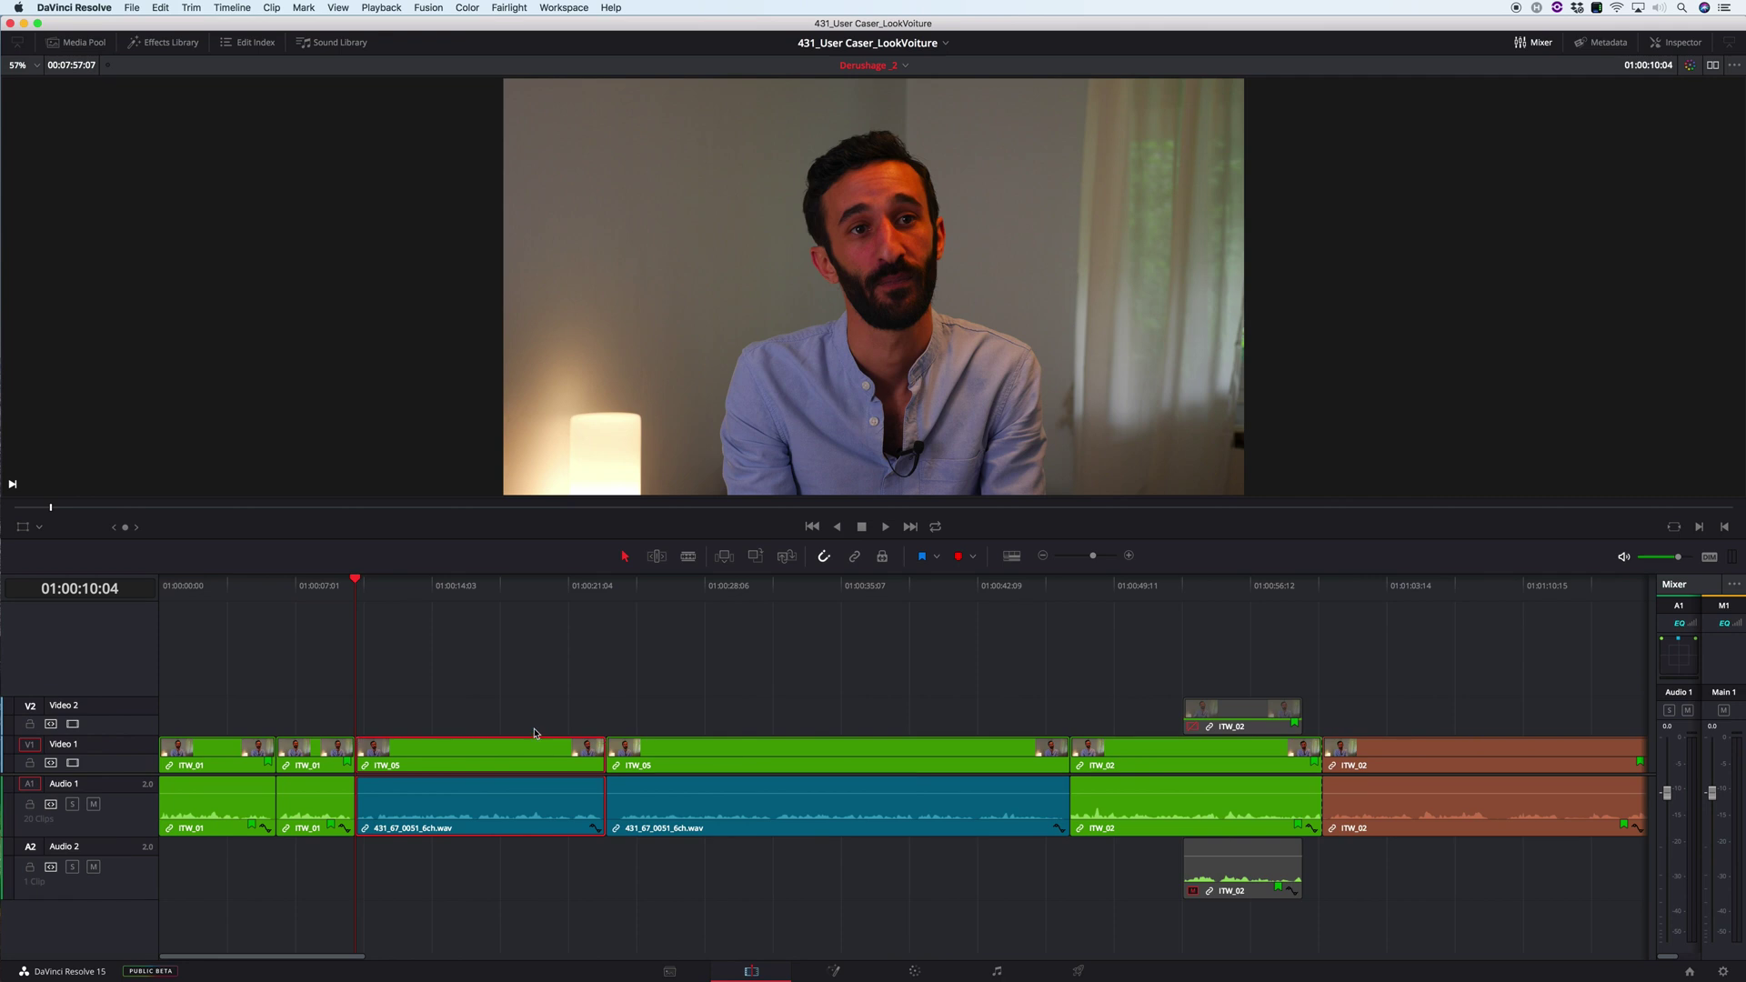
{"action": "key", "text": "r"}
{"action": "left_click_drag", "start_coordinate": [203, 757], "coordinate": [1148, 760]}
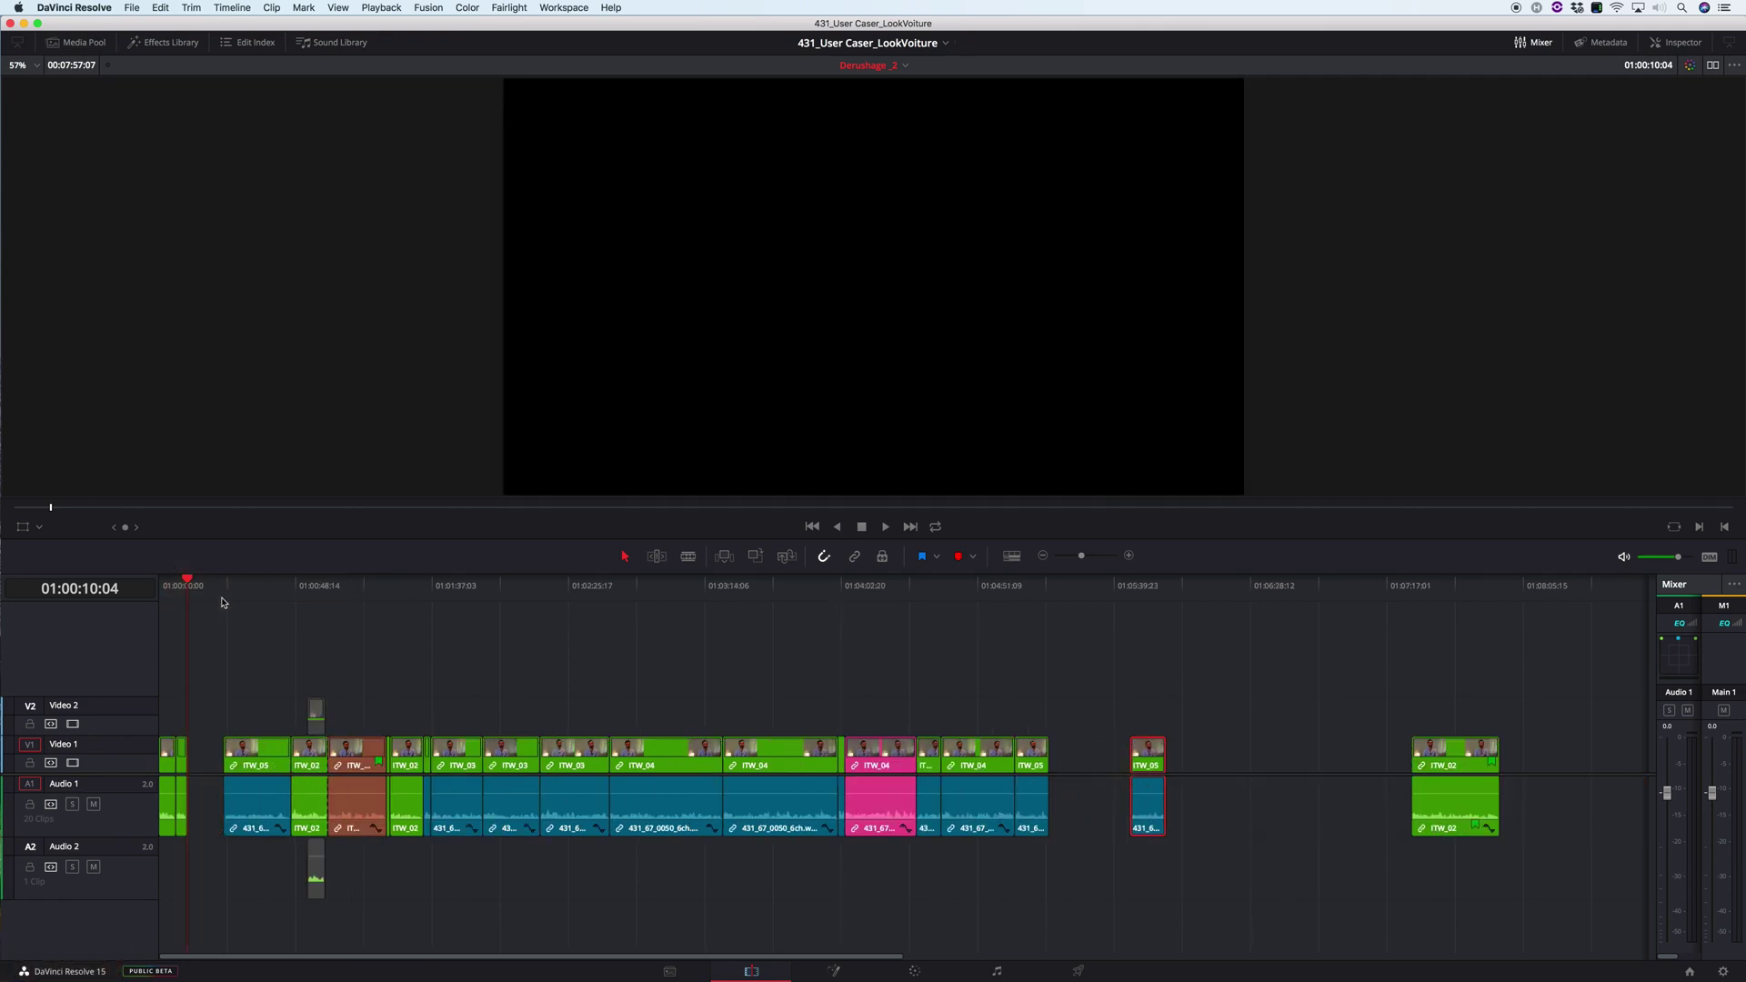
{"action": "key", "text": "shift+z"}
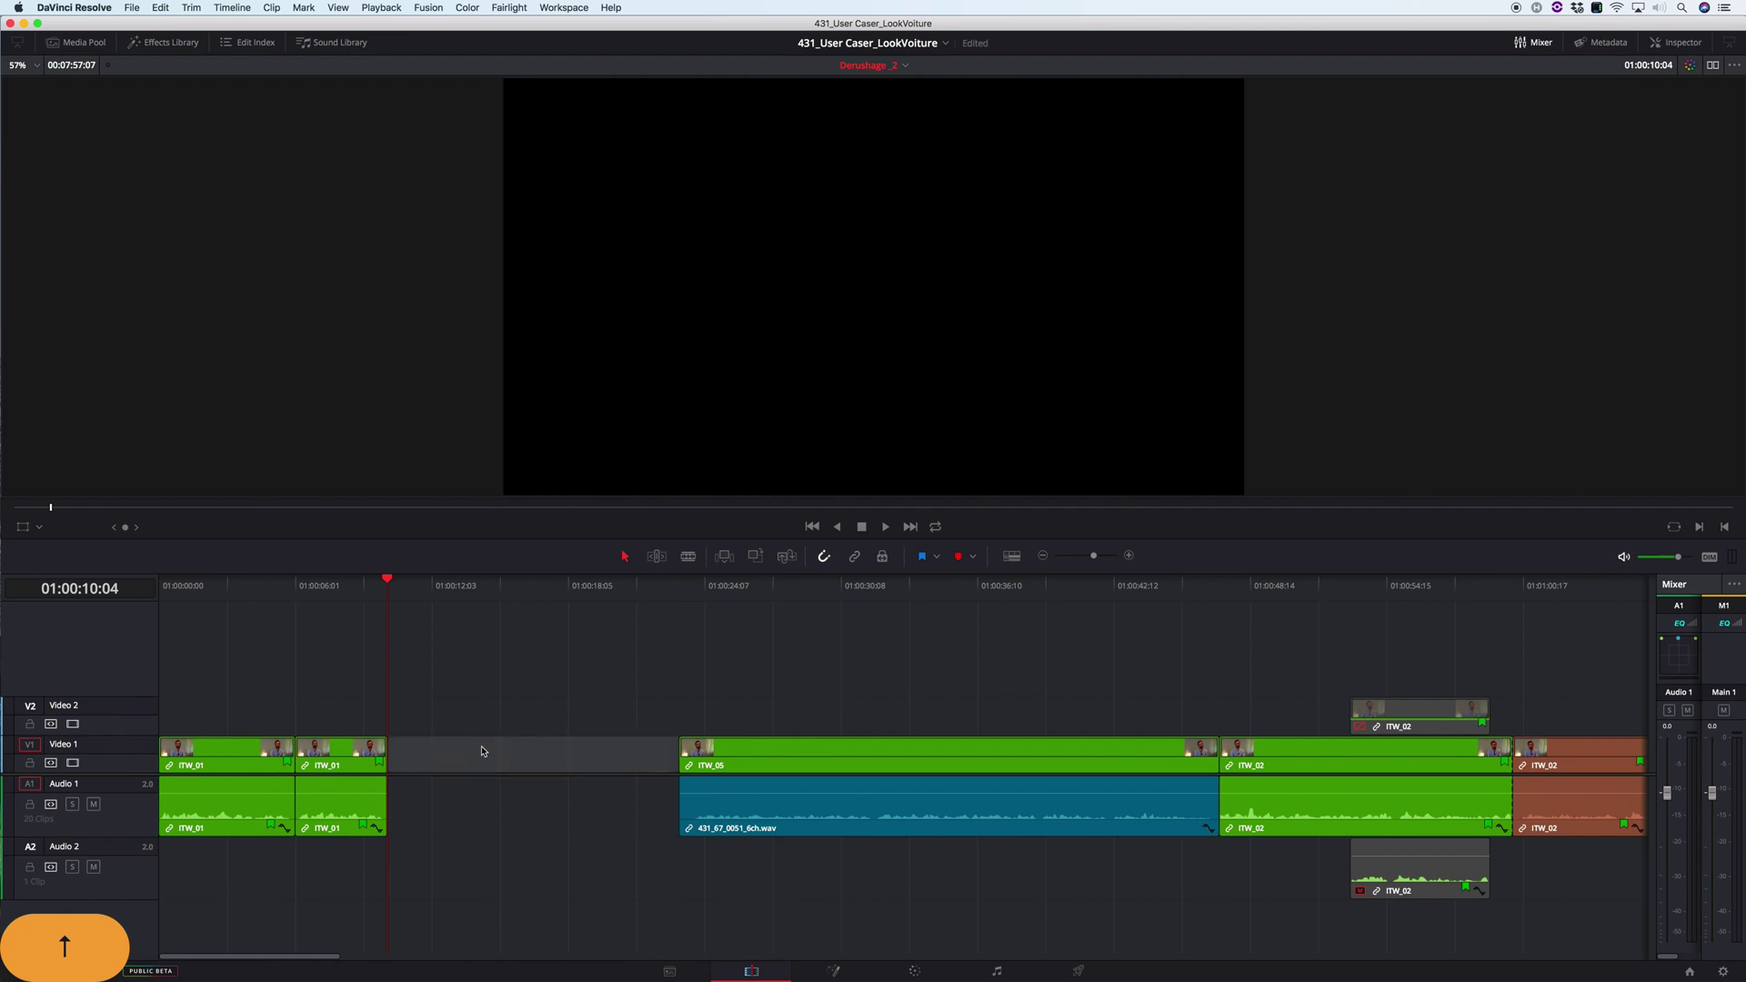
{"action": "left_click", "coordinate": [520, 691]}
{"action": "key", "text": "BackSpace"}
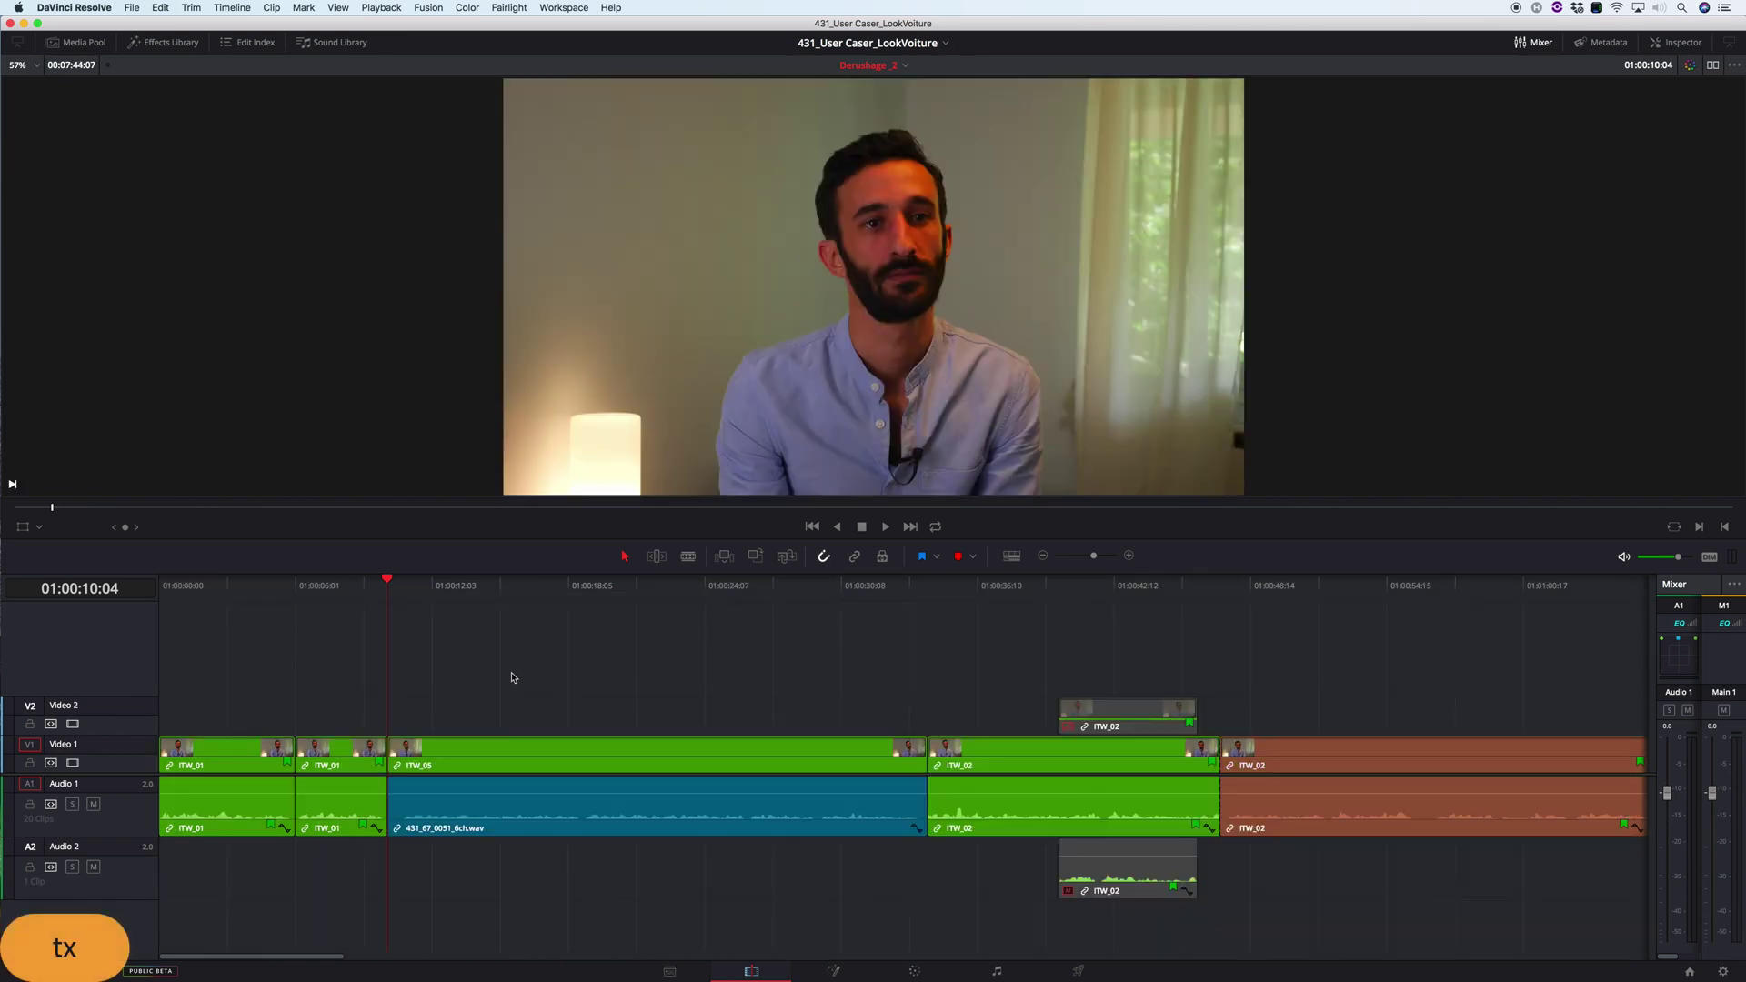
- Mark the opening frames of the ITW_05 clip at 01:00:10:04 and ripple-delete them
{"action": "key", "text": "k"}
{"action": "key", "text": "l"}
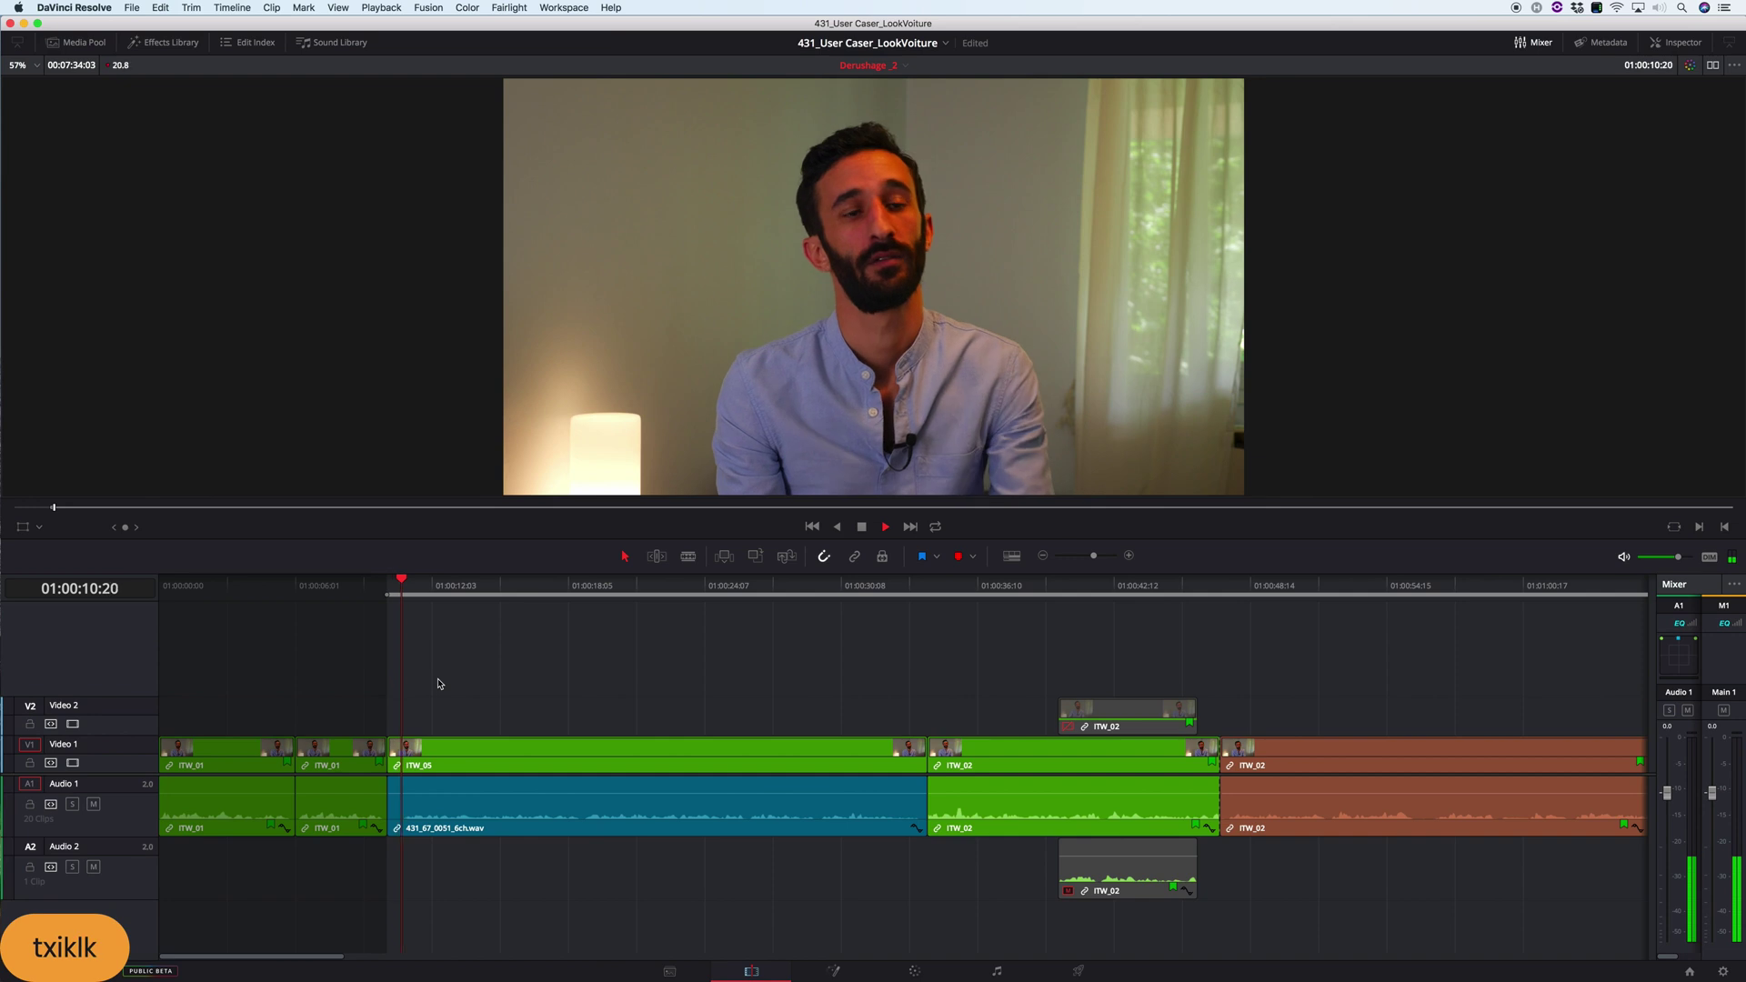
{"action": "key", "text": "k"}
{"action": "key", "text": "o"}
{"action": "key", "text": "o"}
{"action": "key", "text": "BackSpace"}
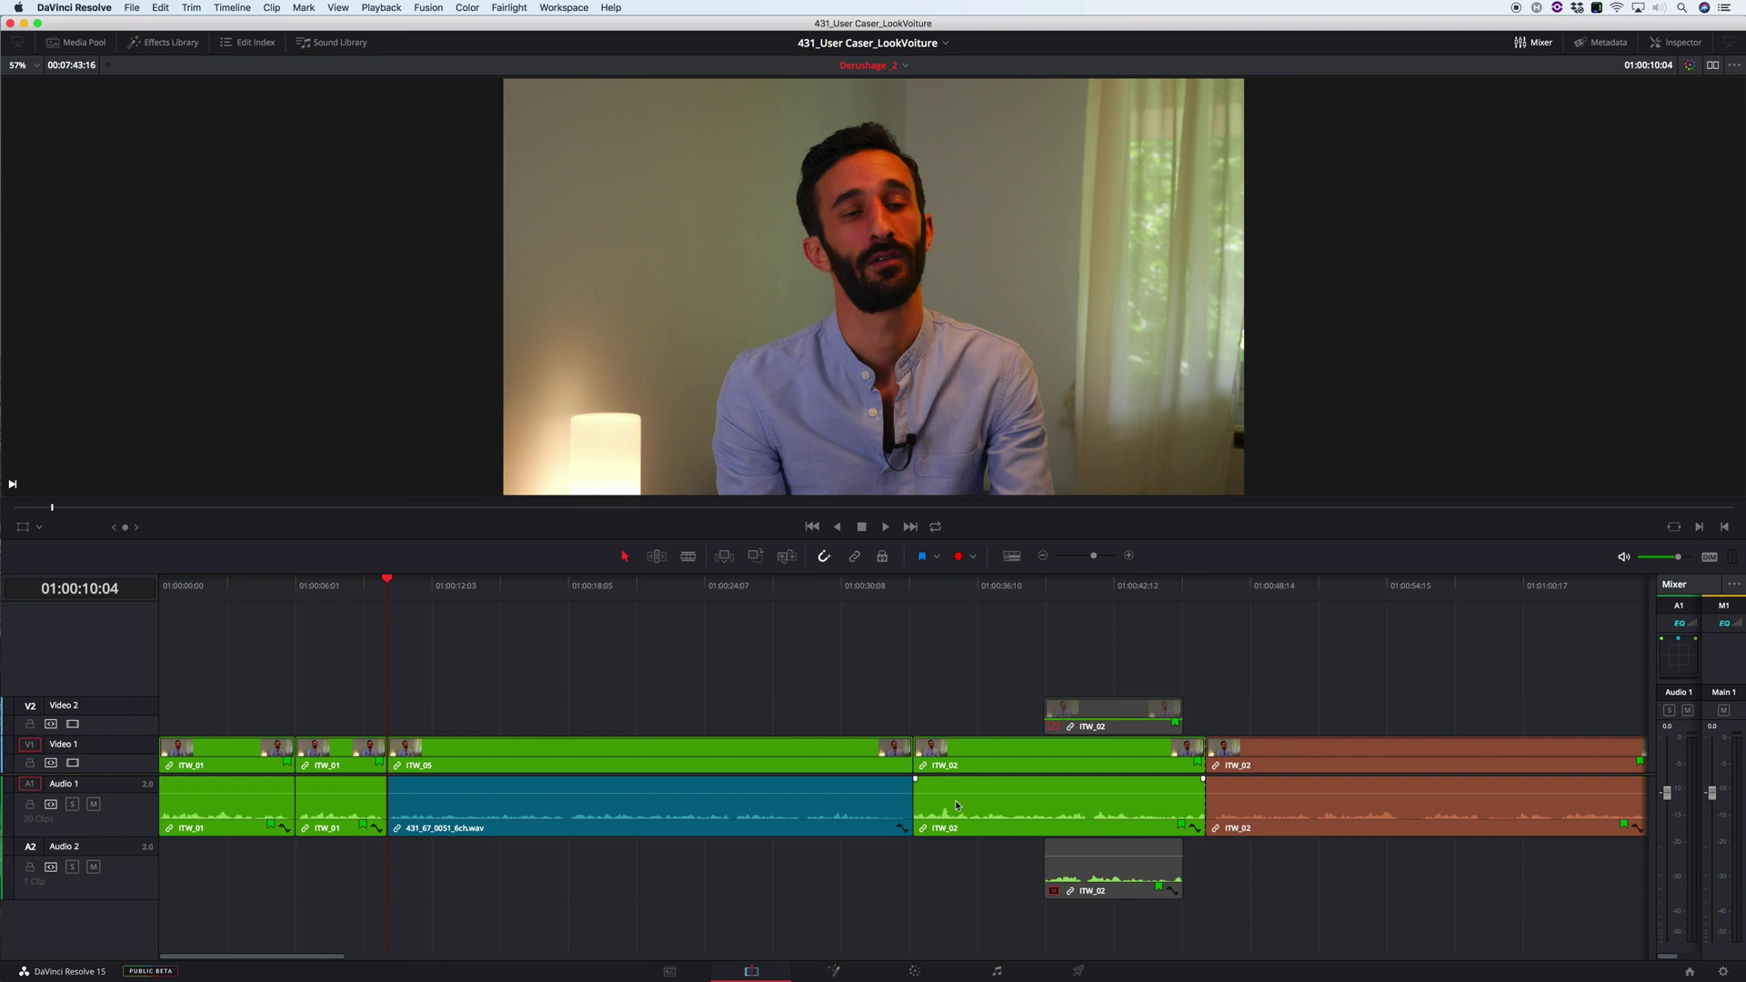
- Play the trimmed ITW_05 clip, move it directly after the parked ITW_05 clip, and close the gap it leaves
{"action": "key", "text": "l"}
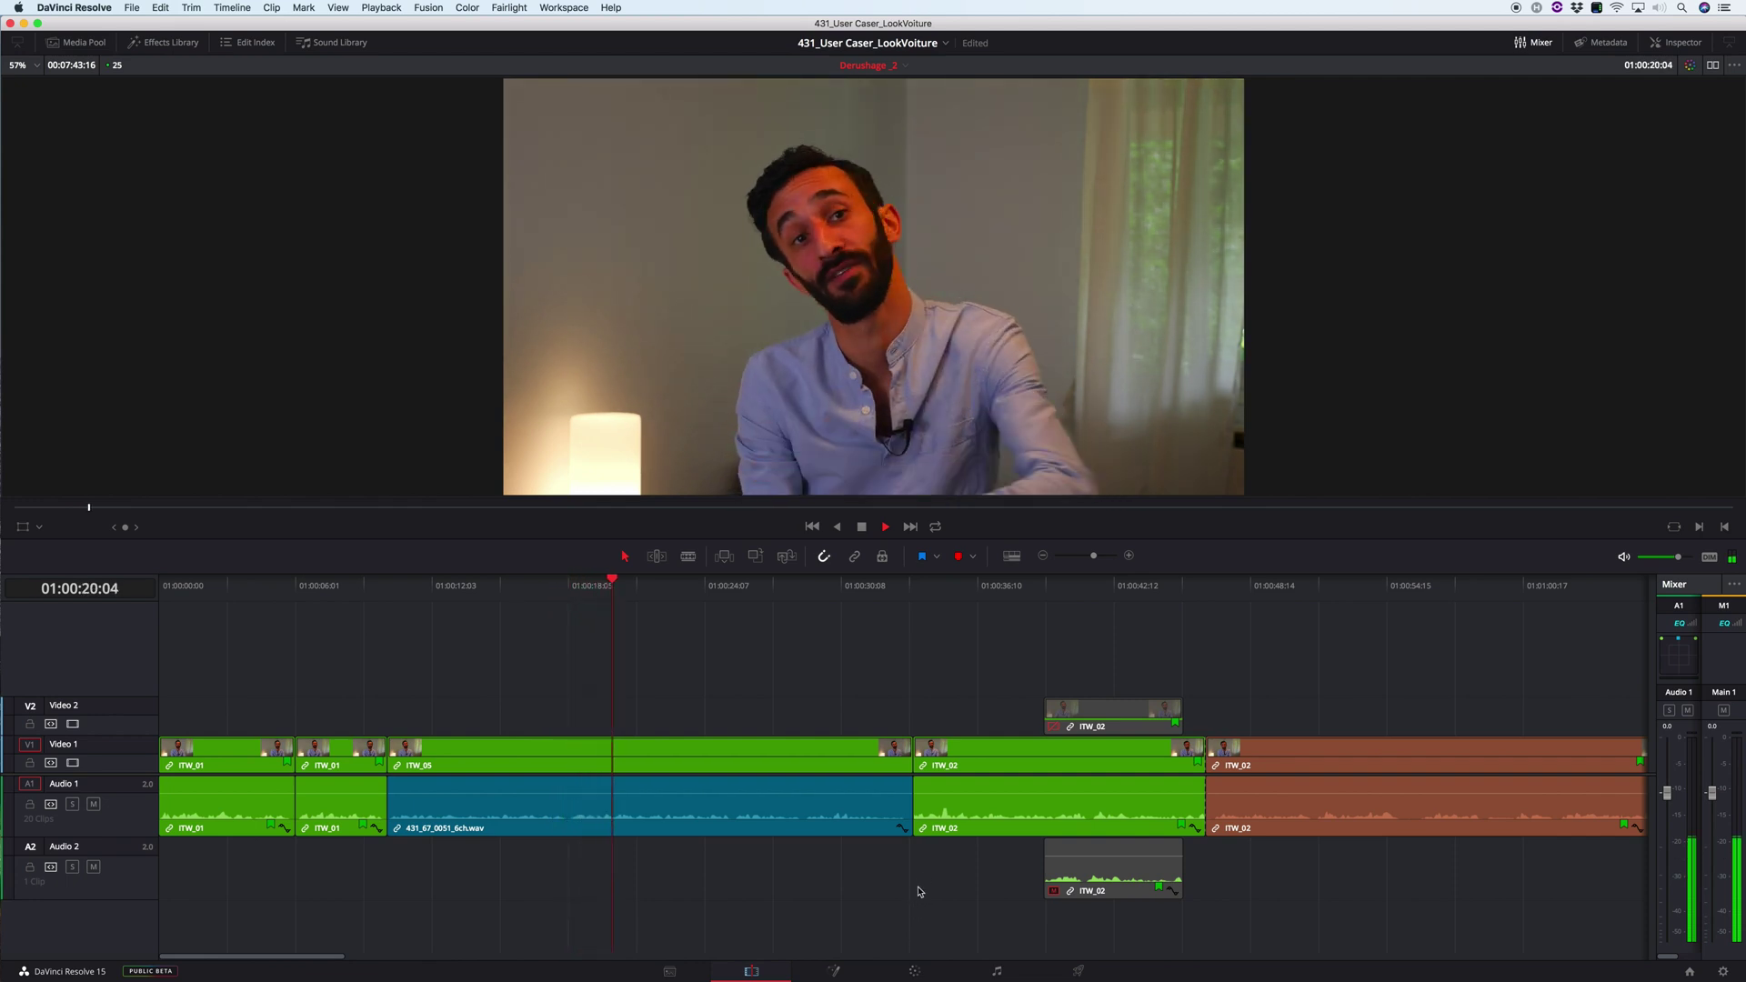
{"action": "key", "text": "space"}
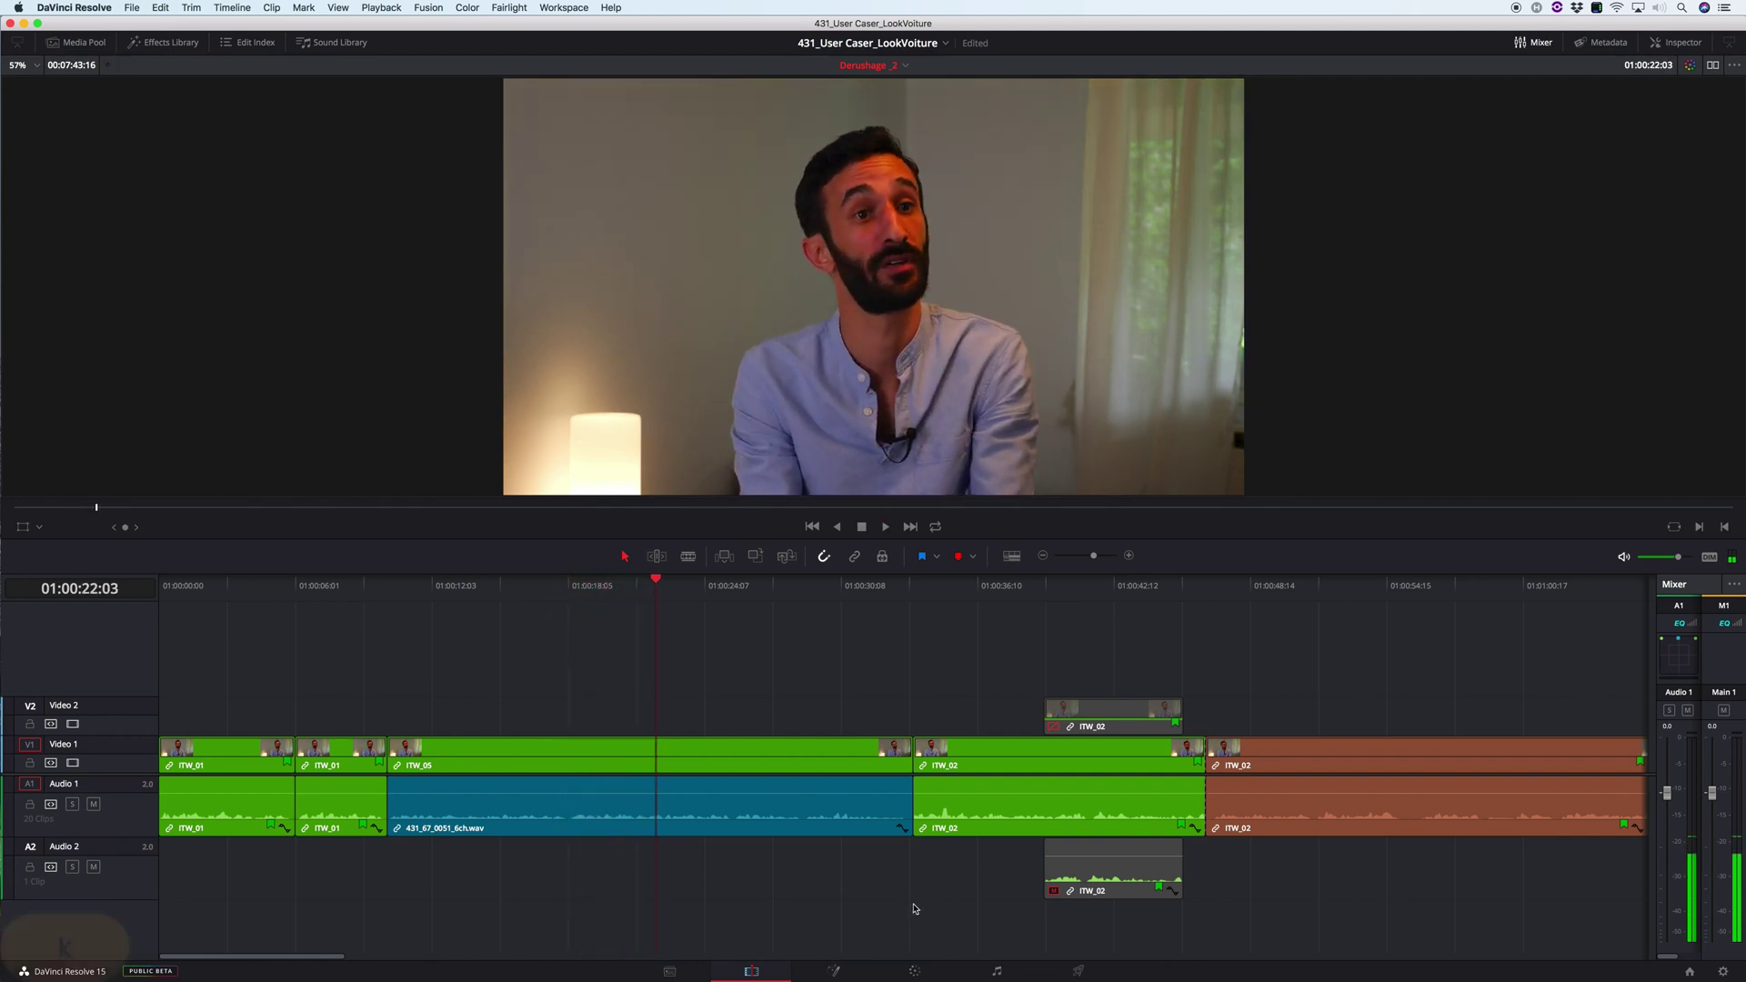
{"action": "key", "text": "shift+z"}
{"action": "left_click", "coordinate": [215, 806]}
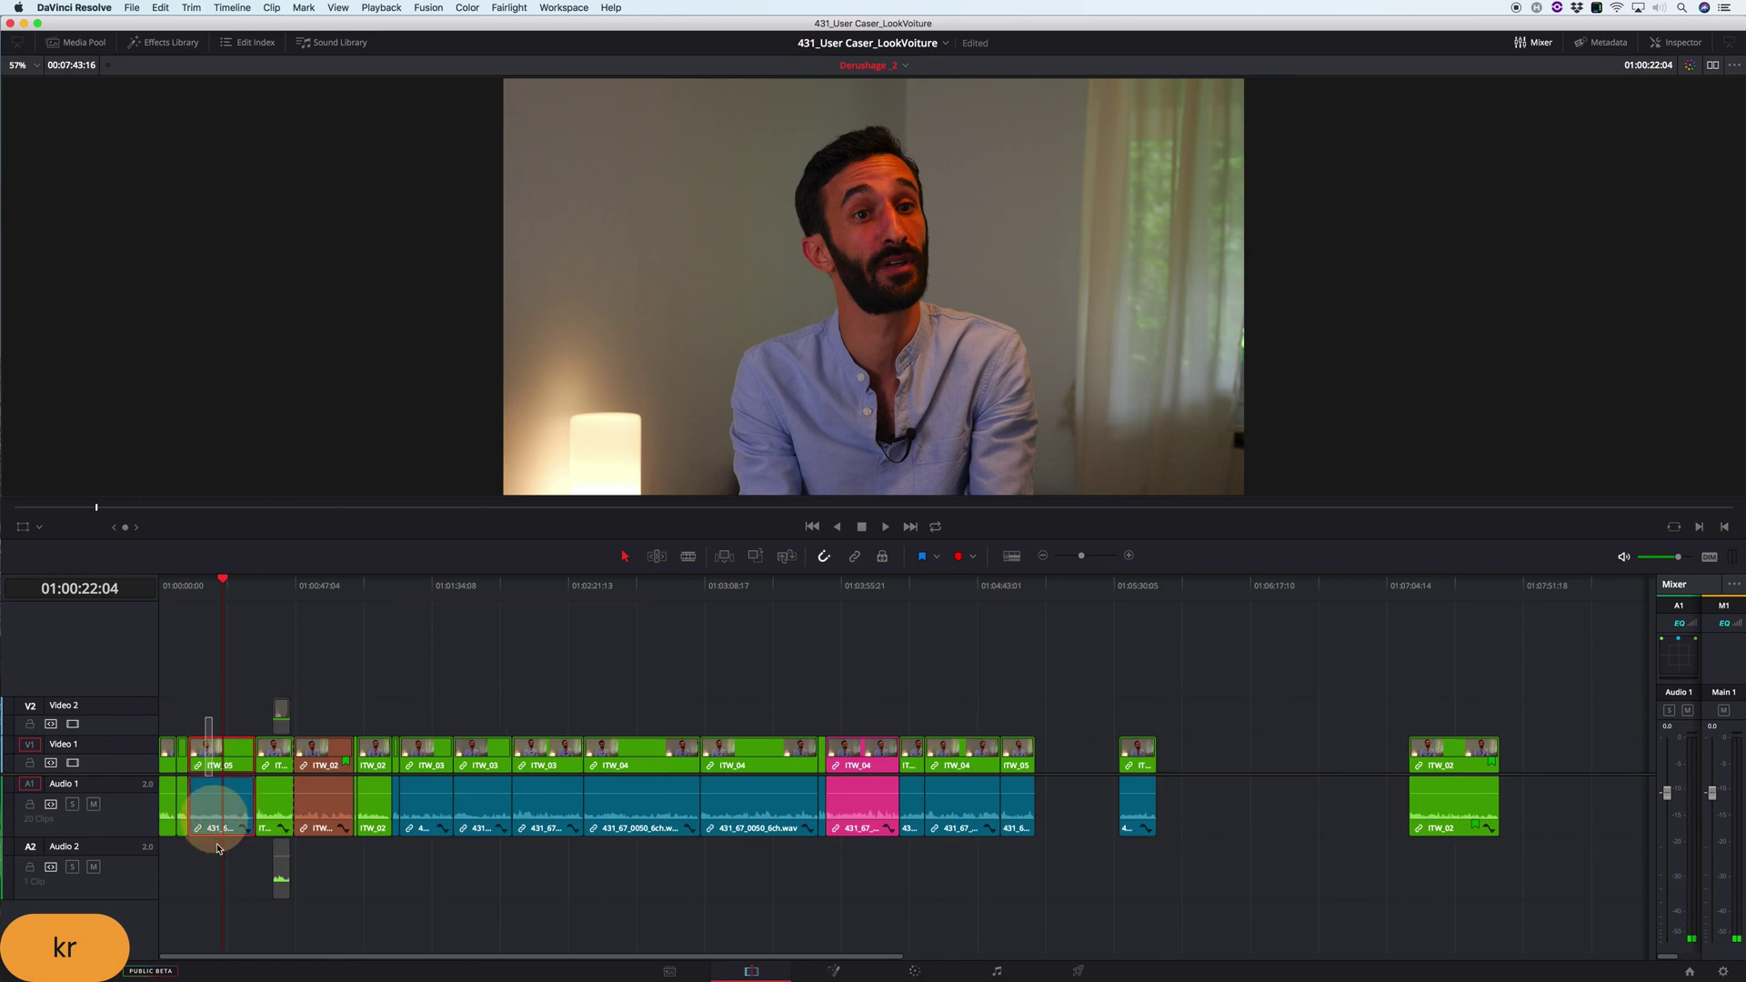
{"action": "left_click_drag", "start_coordinate": [214, 740], "coordinate": [1187, 762]}
{"action": "left_click", "coordinate": [229, 773]}
{"action": "key", "text": "BackSpace"}
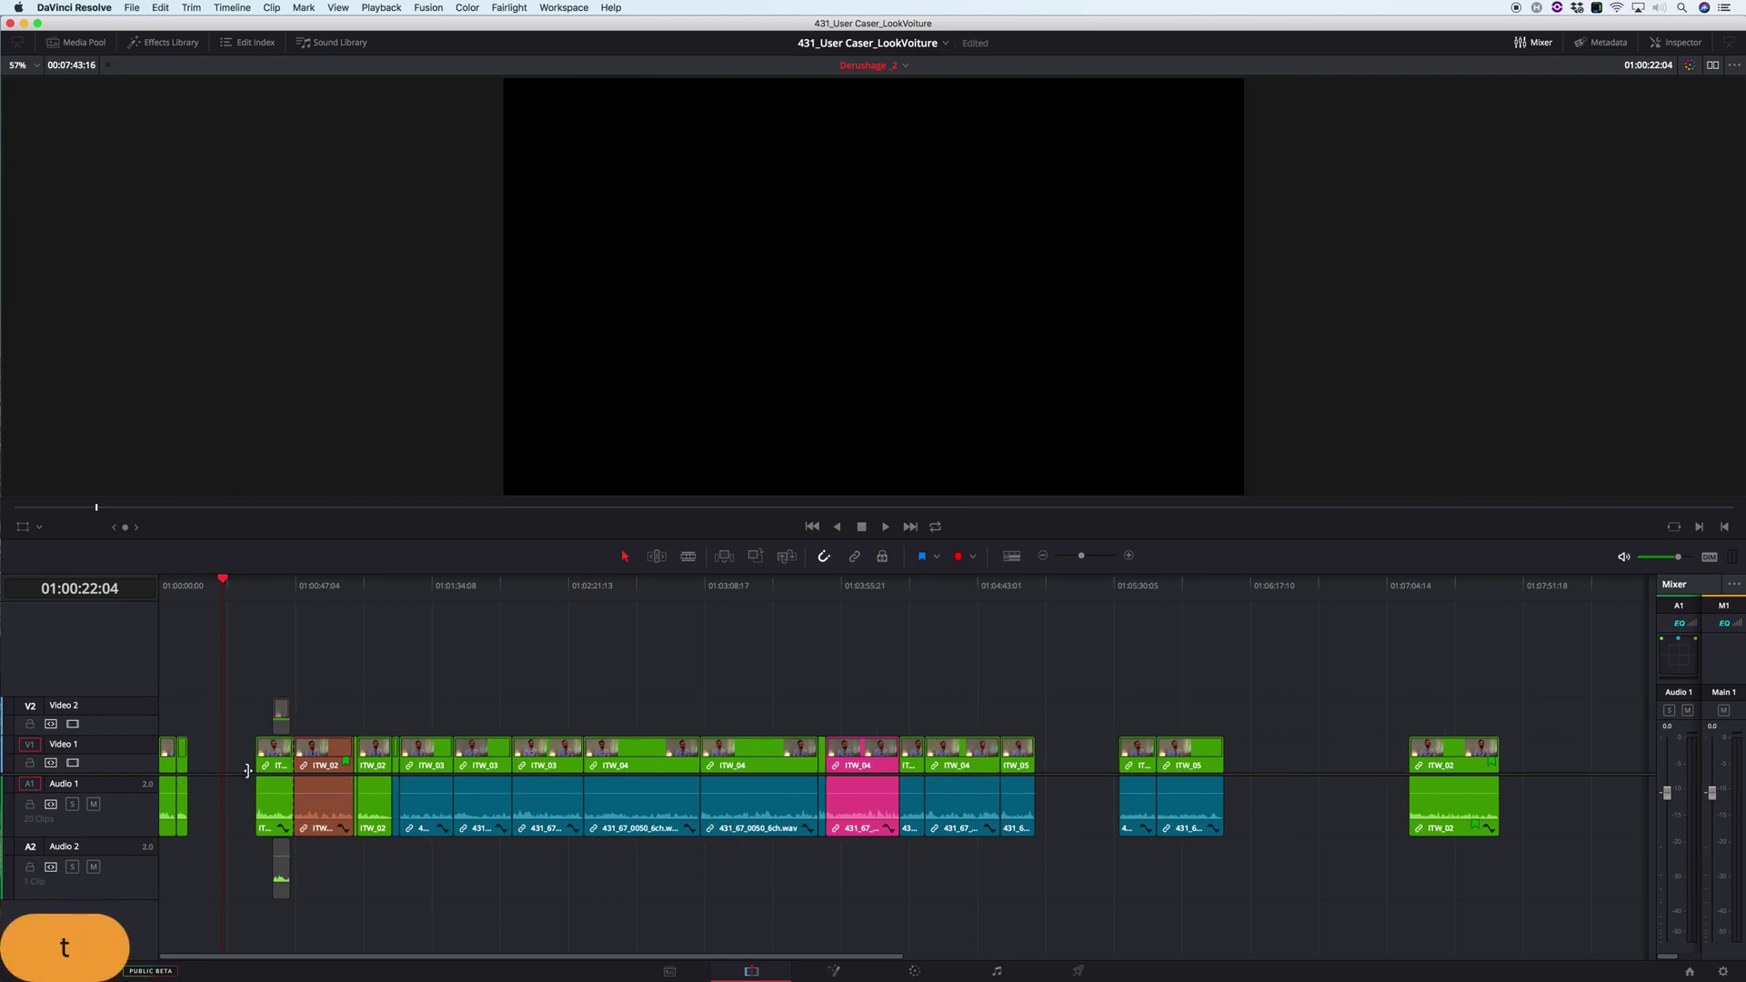
{"action": "key", "text": "x"}
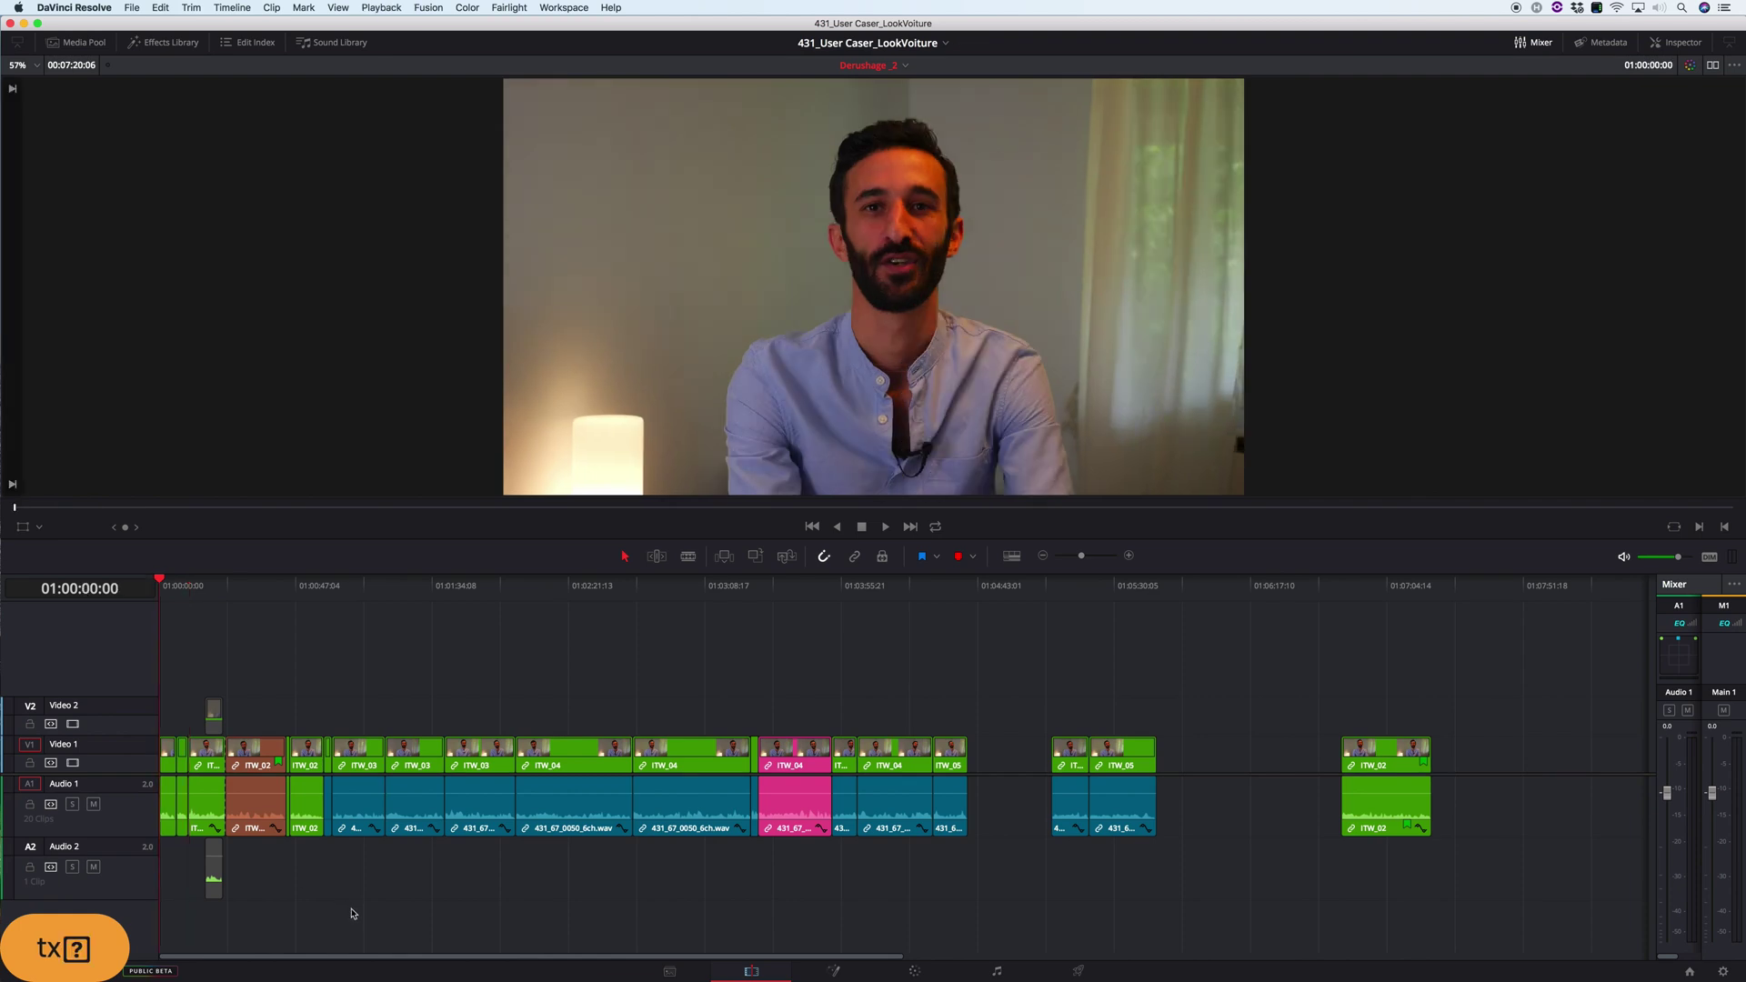
- Play the timeline from the start and ripple-delete the second ITW_01 clip
{"action": "key", "text": "Up"}
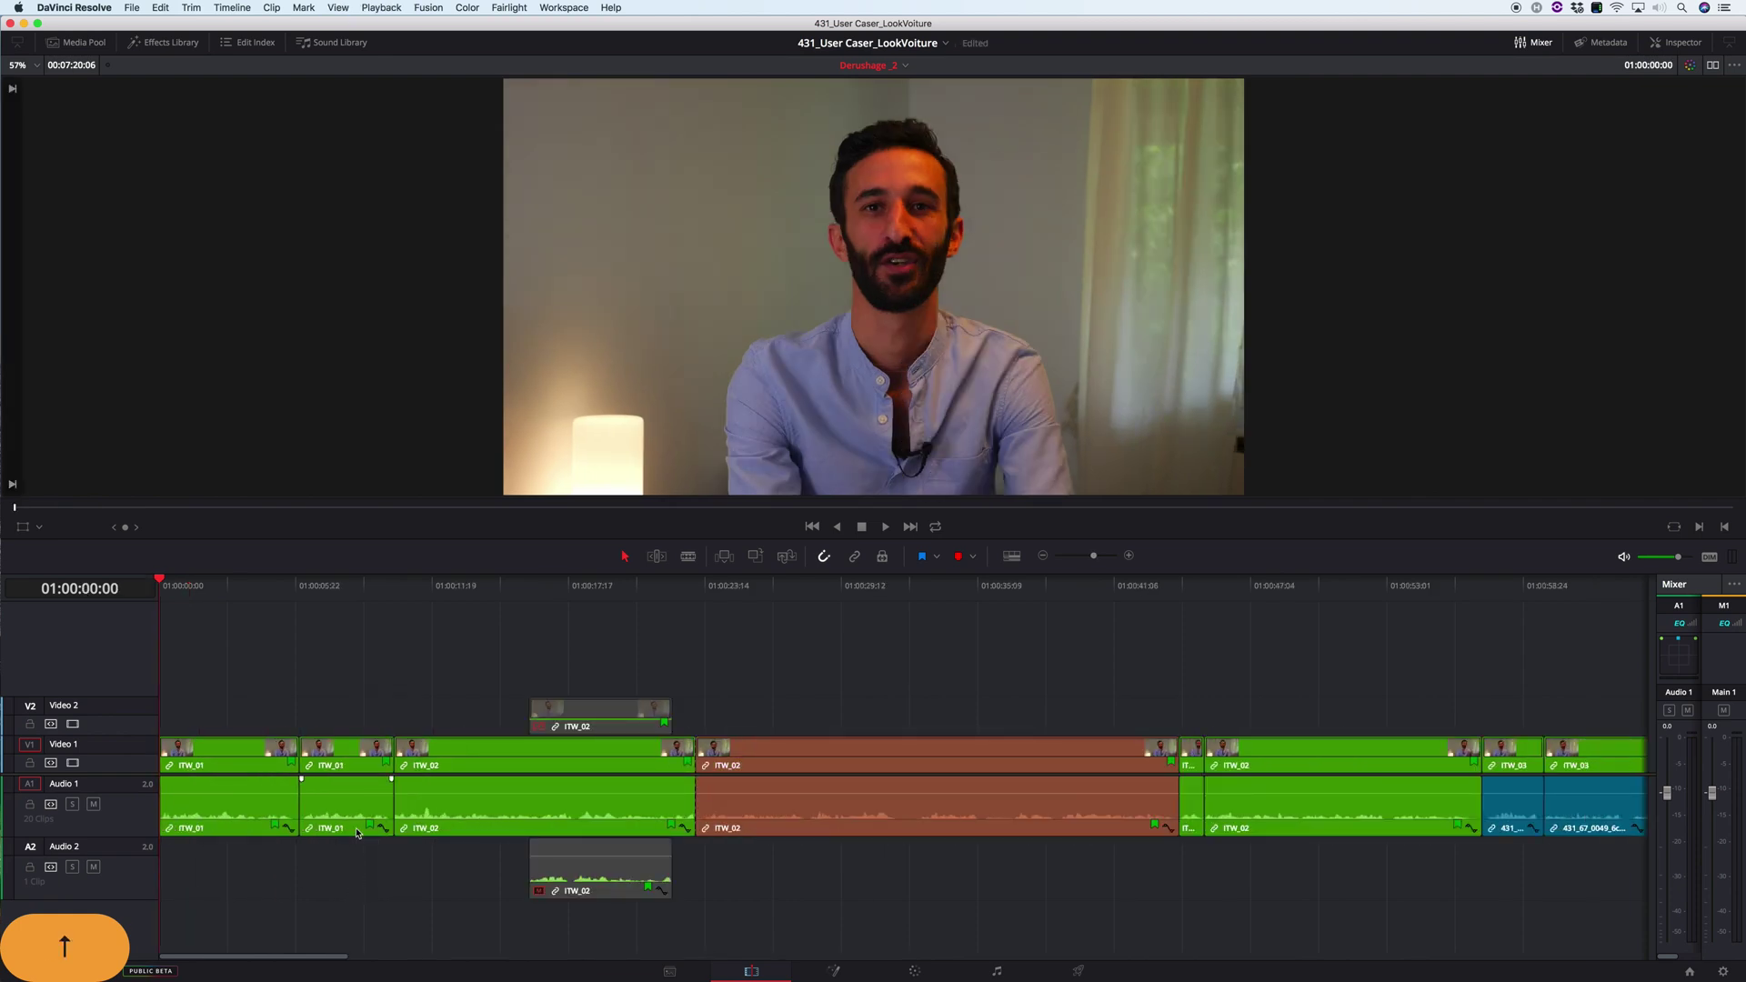
{"action": "key", "text": "l"}
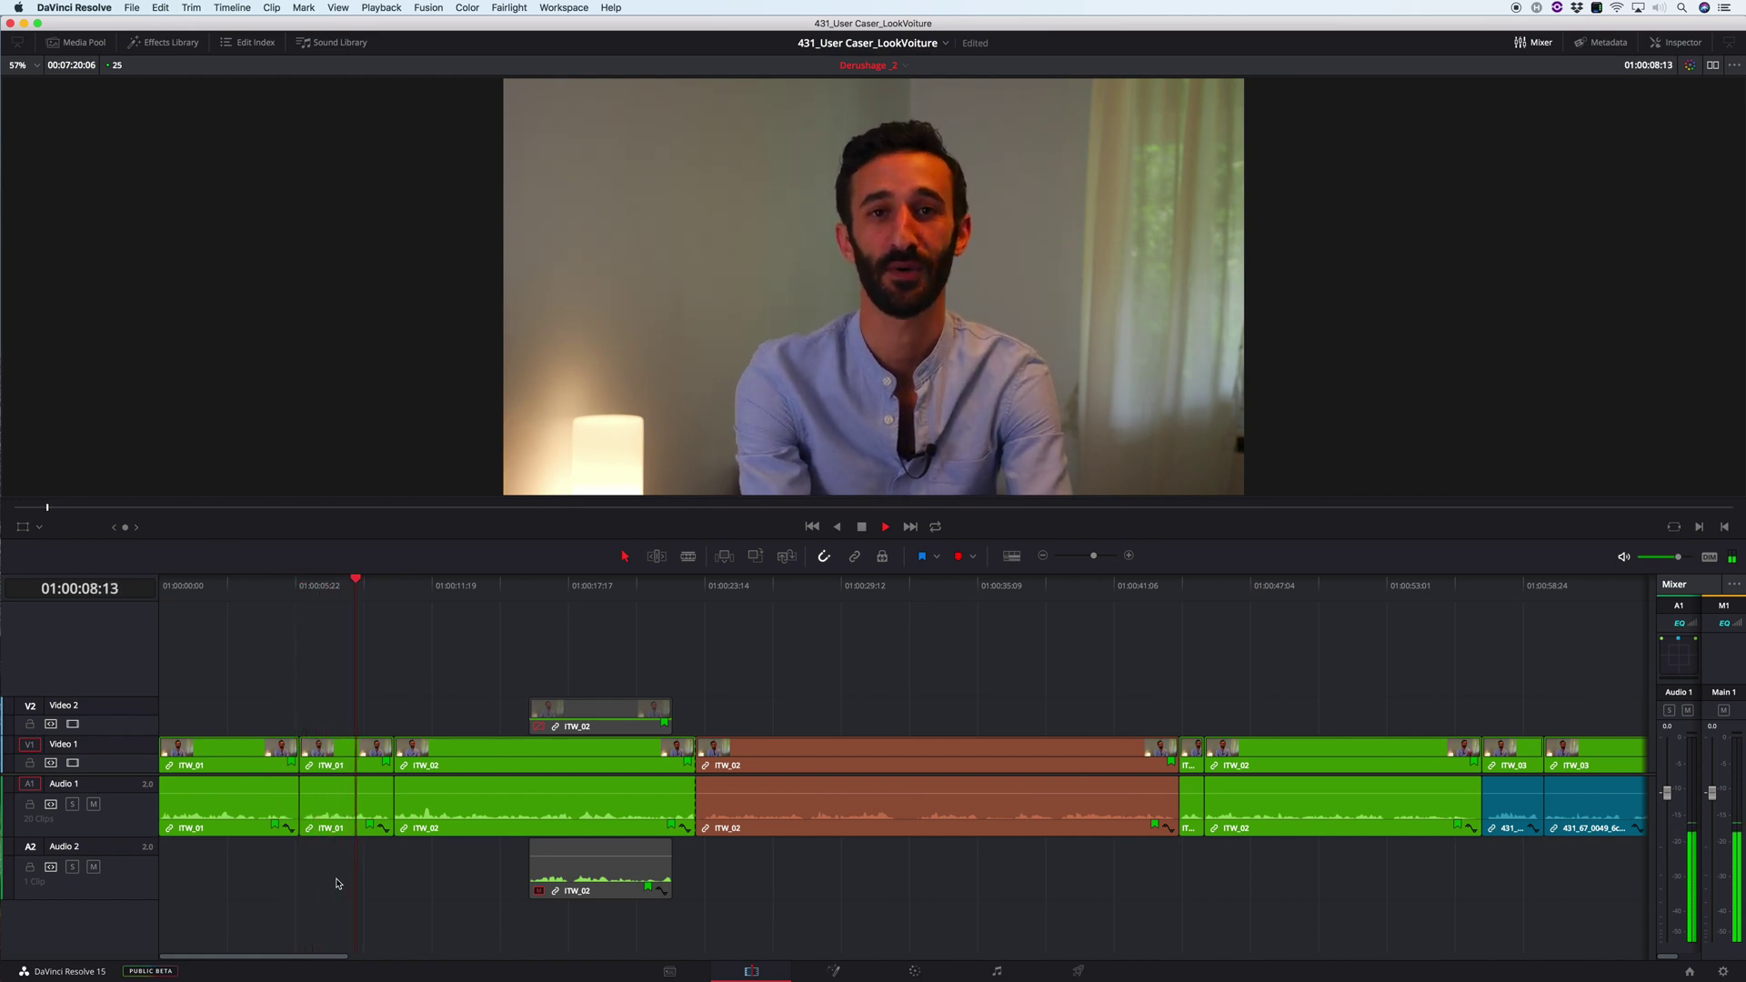
{"action": "key", "text": "Left"}
{"action": "key", "text": "Left"}
{"action": "key", "text": "Left"}
{"action": "key", "text": "Left"}
{"action": "key", "text": "t"}
{"action": "key", "text": "x"}
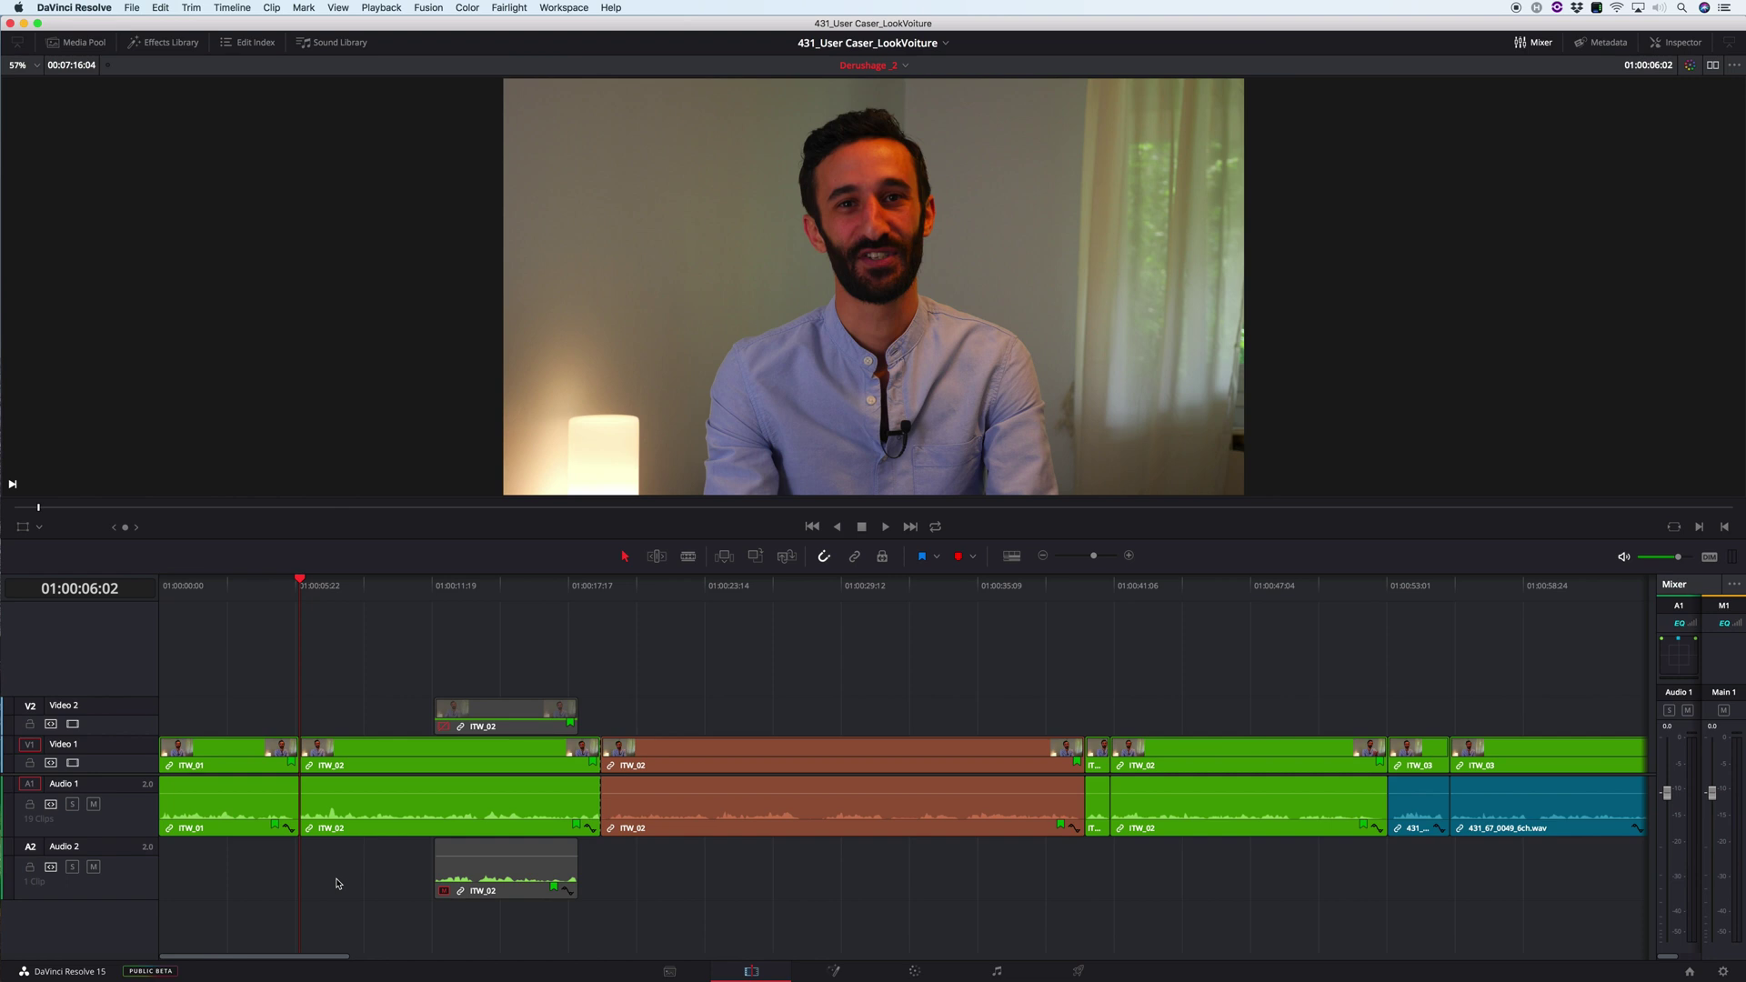
- Play from the cut between ITW_01 and ITW_02 into the brown ITW_02 clip to review the answers
{"action": "key", "text": "j"}
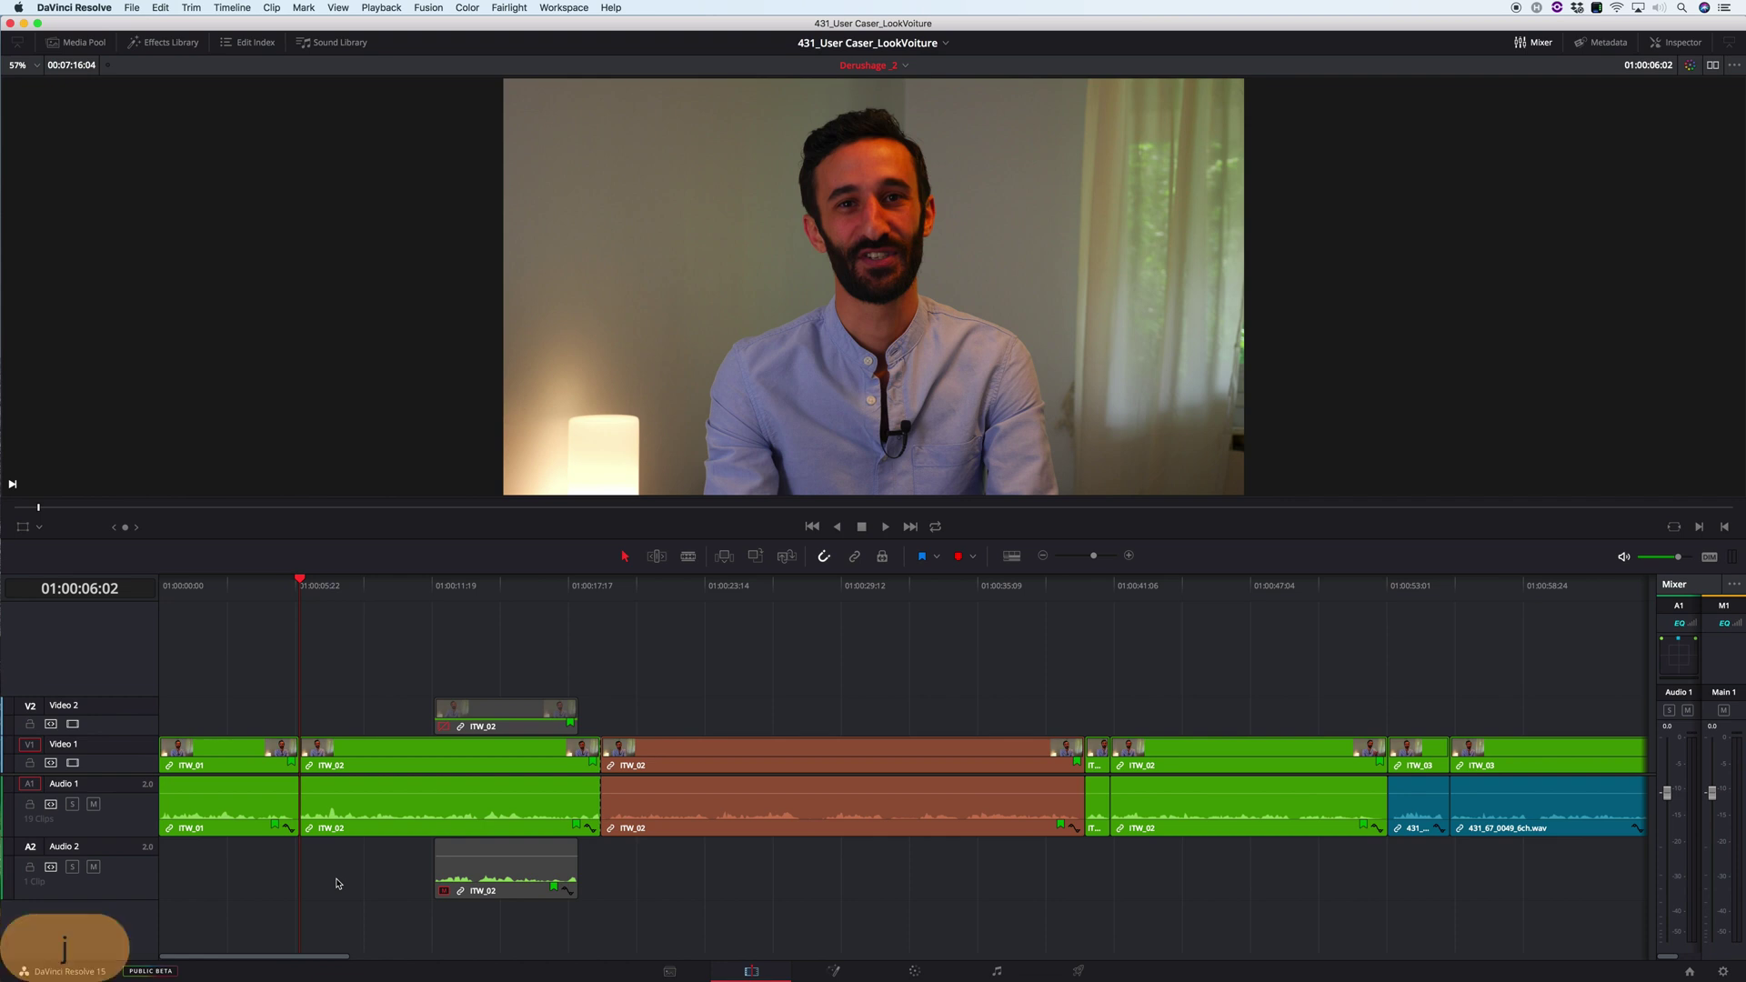
{"action": "key", "text": "k"}
{"action": "key", "text": "l"}
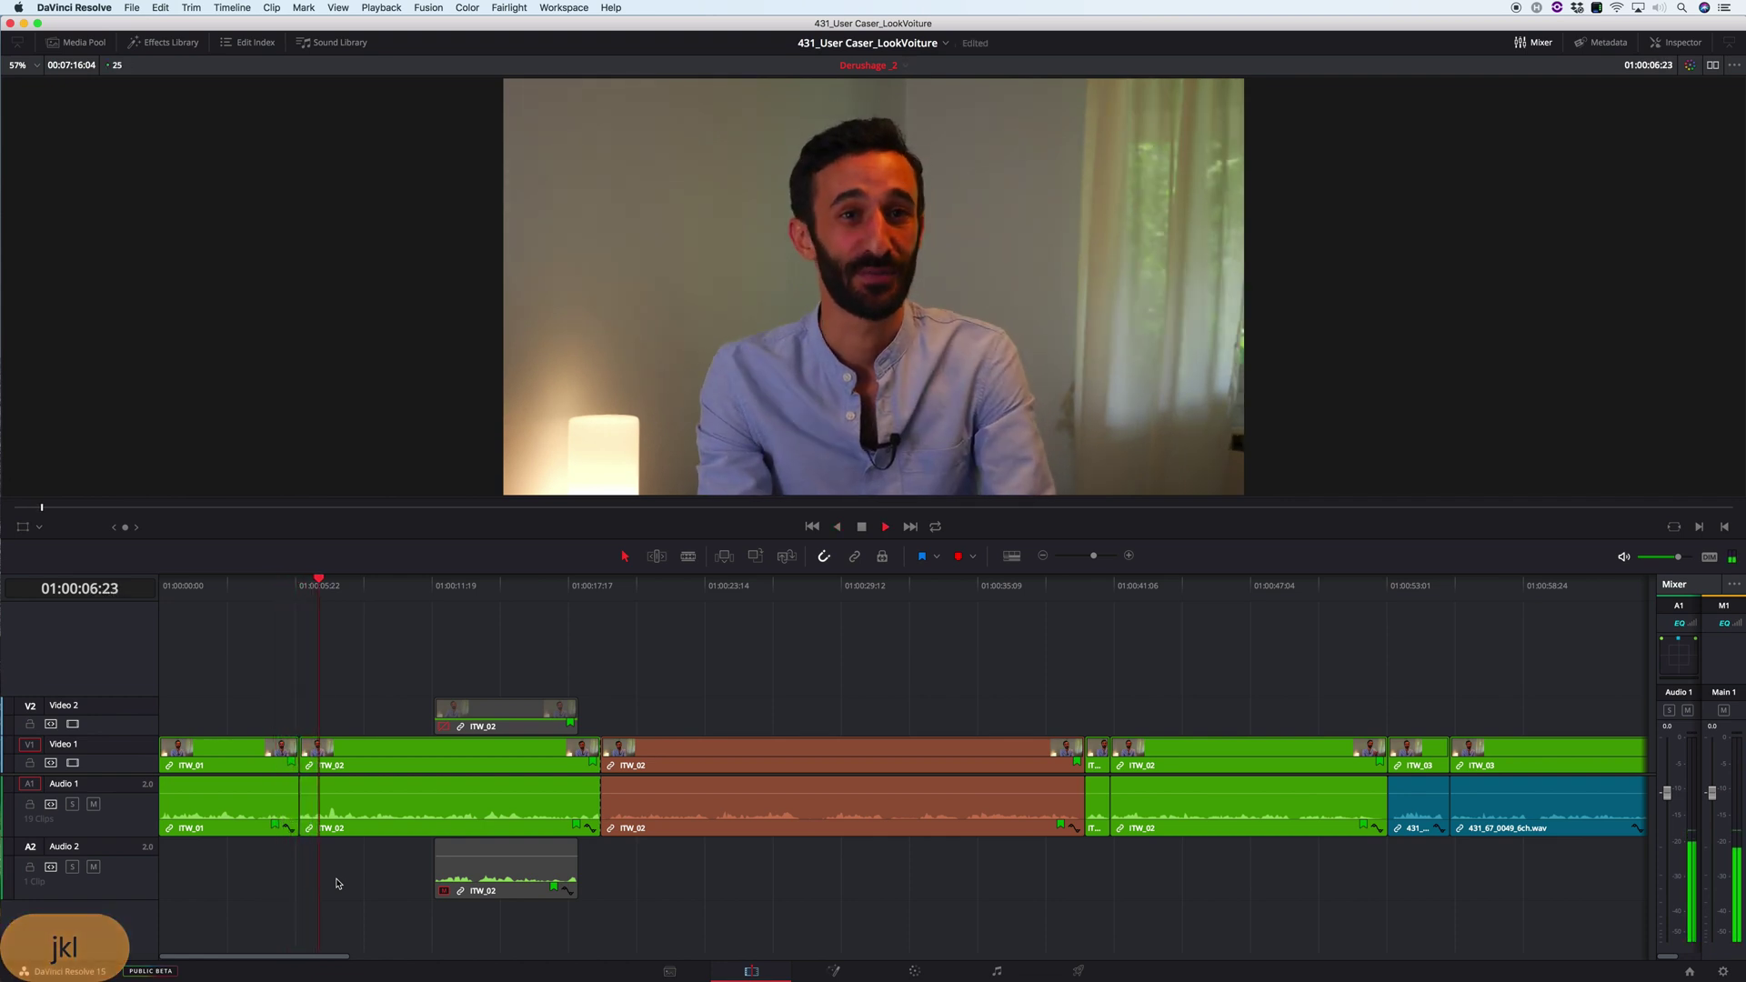
{"action": "key", "text": "k"}
{"action": "key", "text": "super+b"}
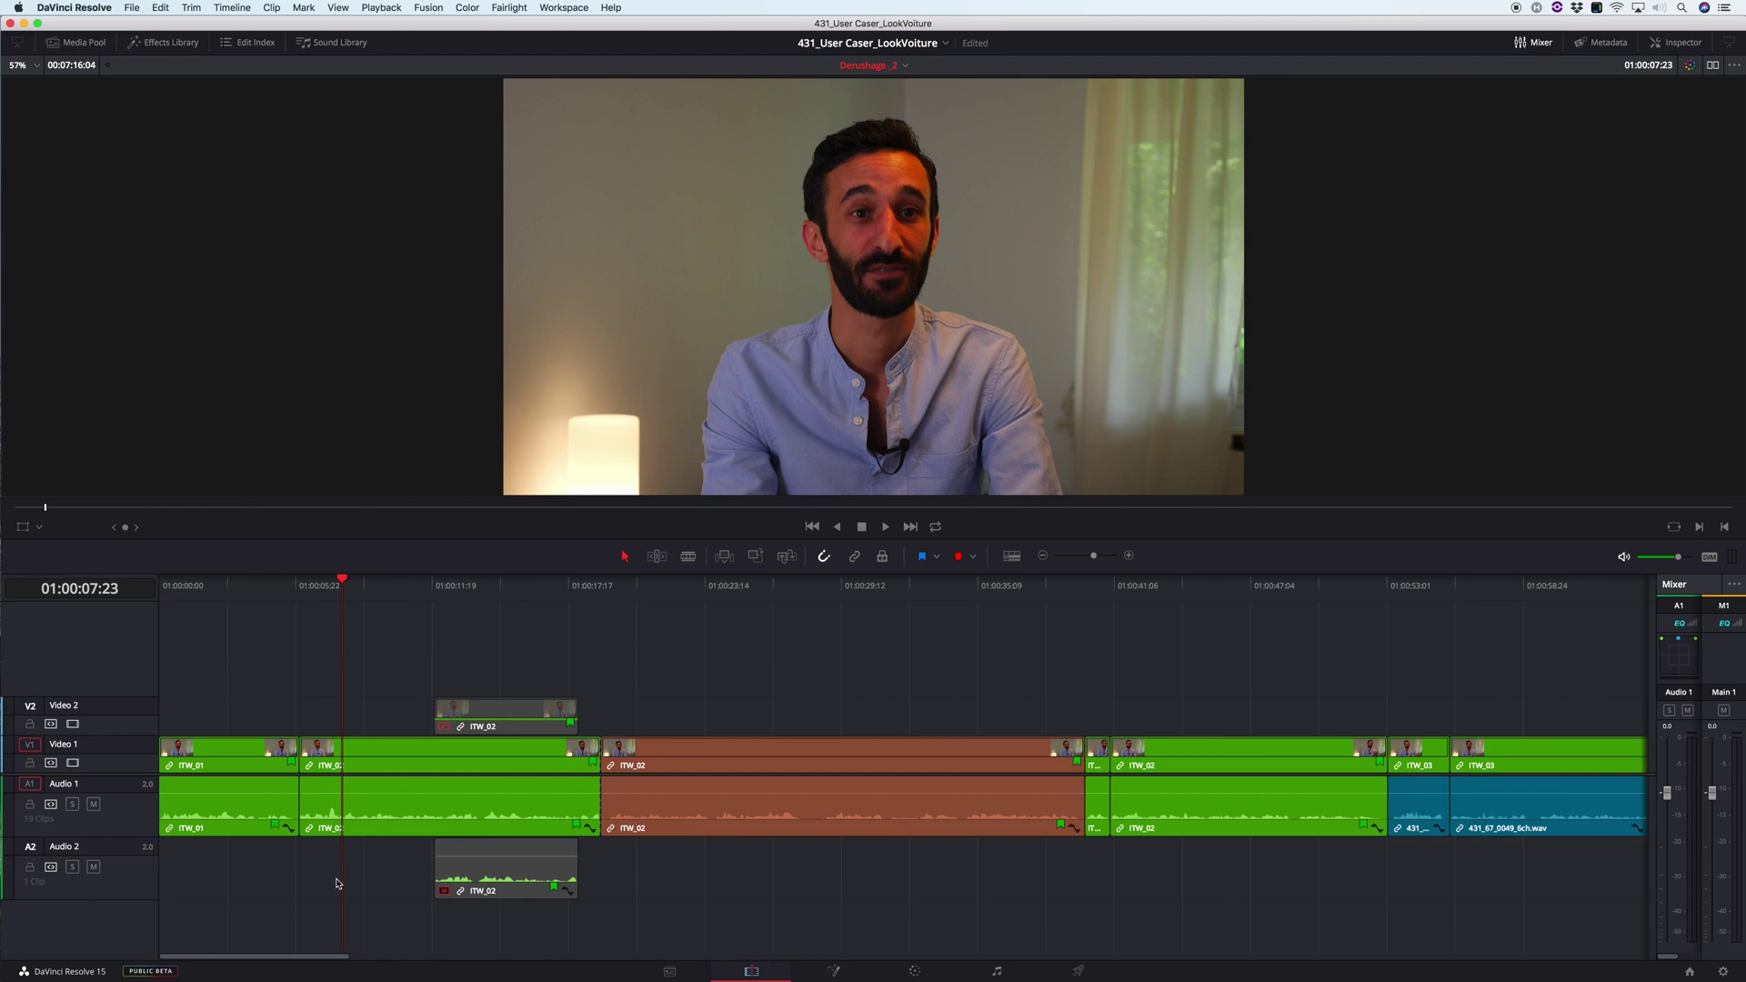
{"action": "key", "text": "l"}
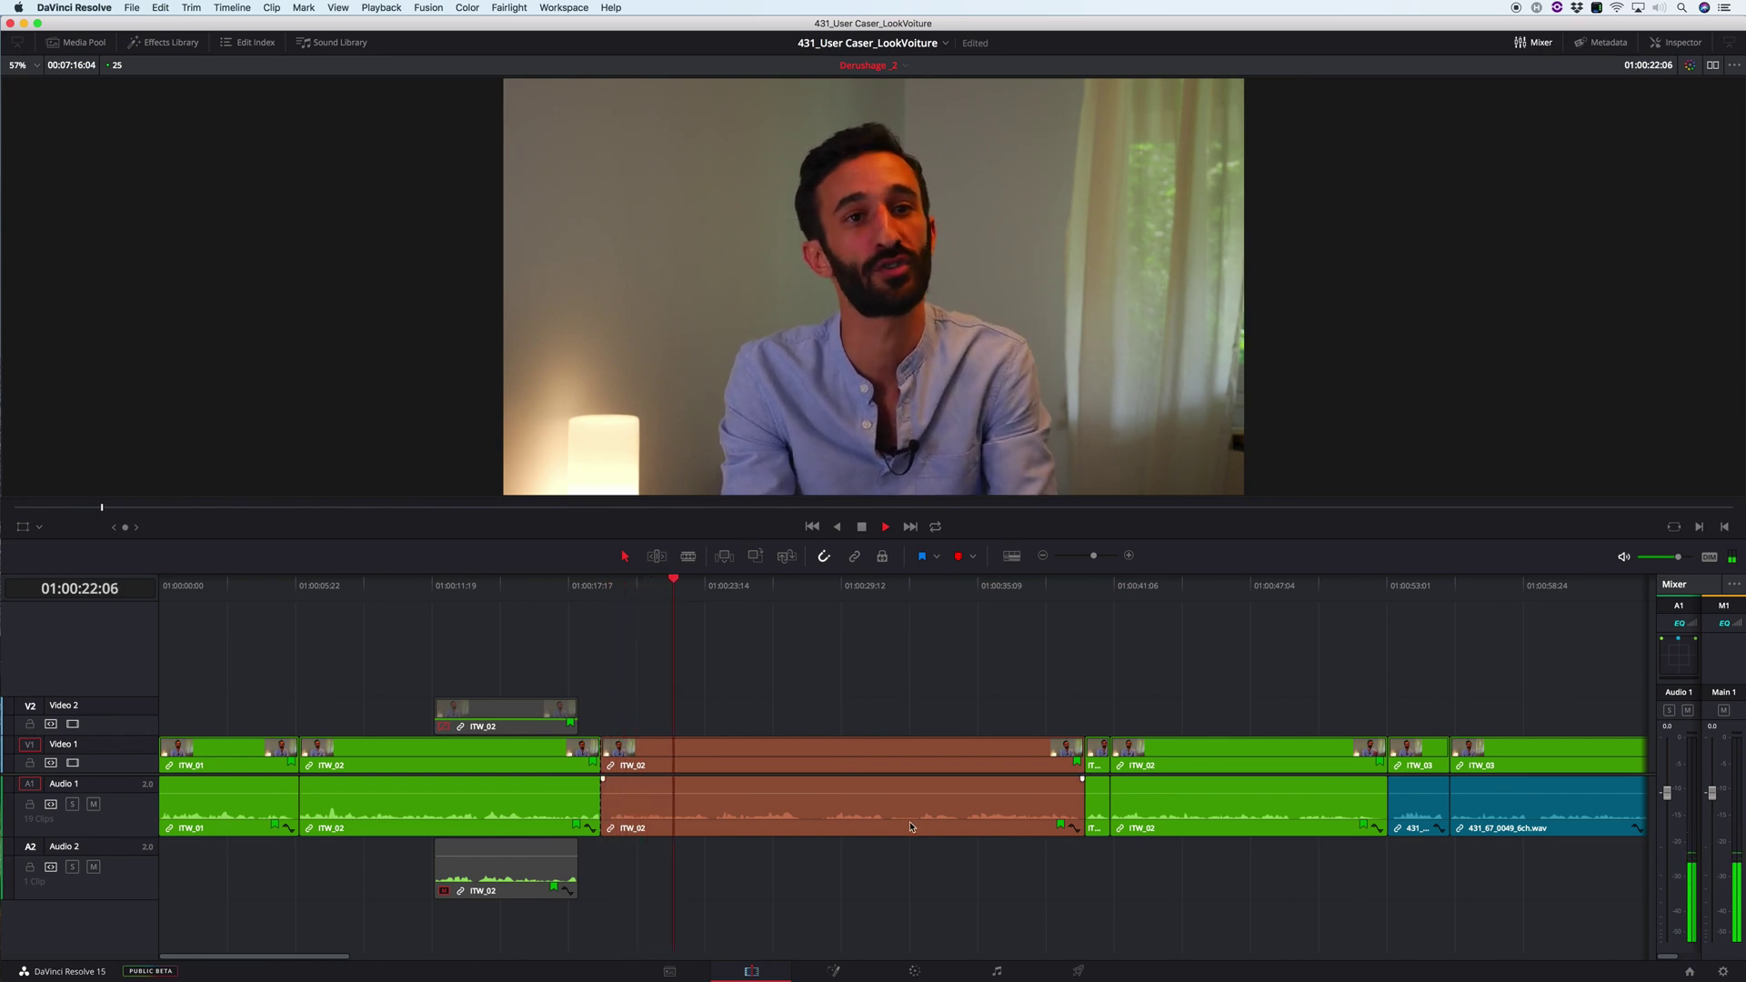
{"action": "key", "text": "k"}
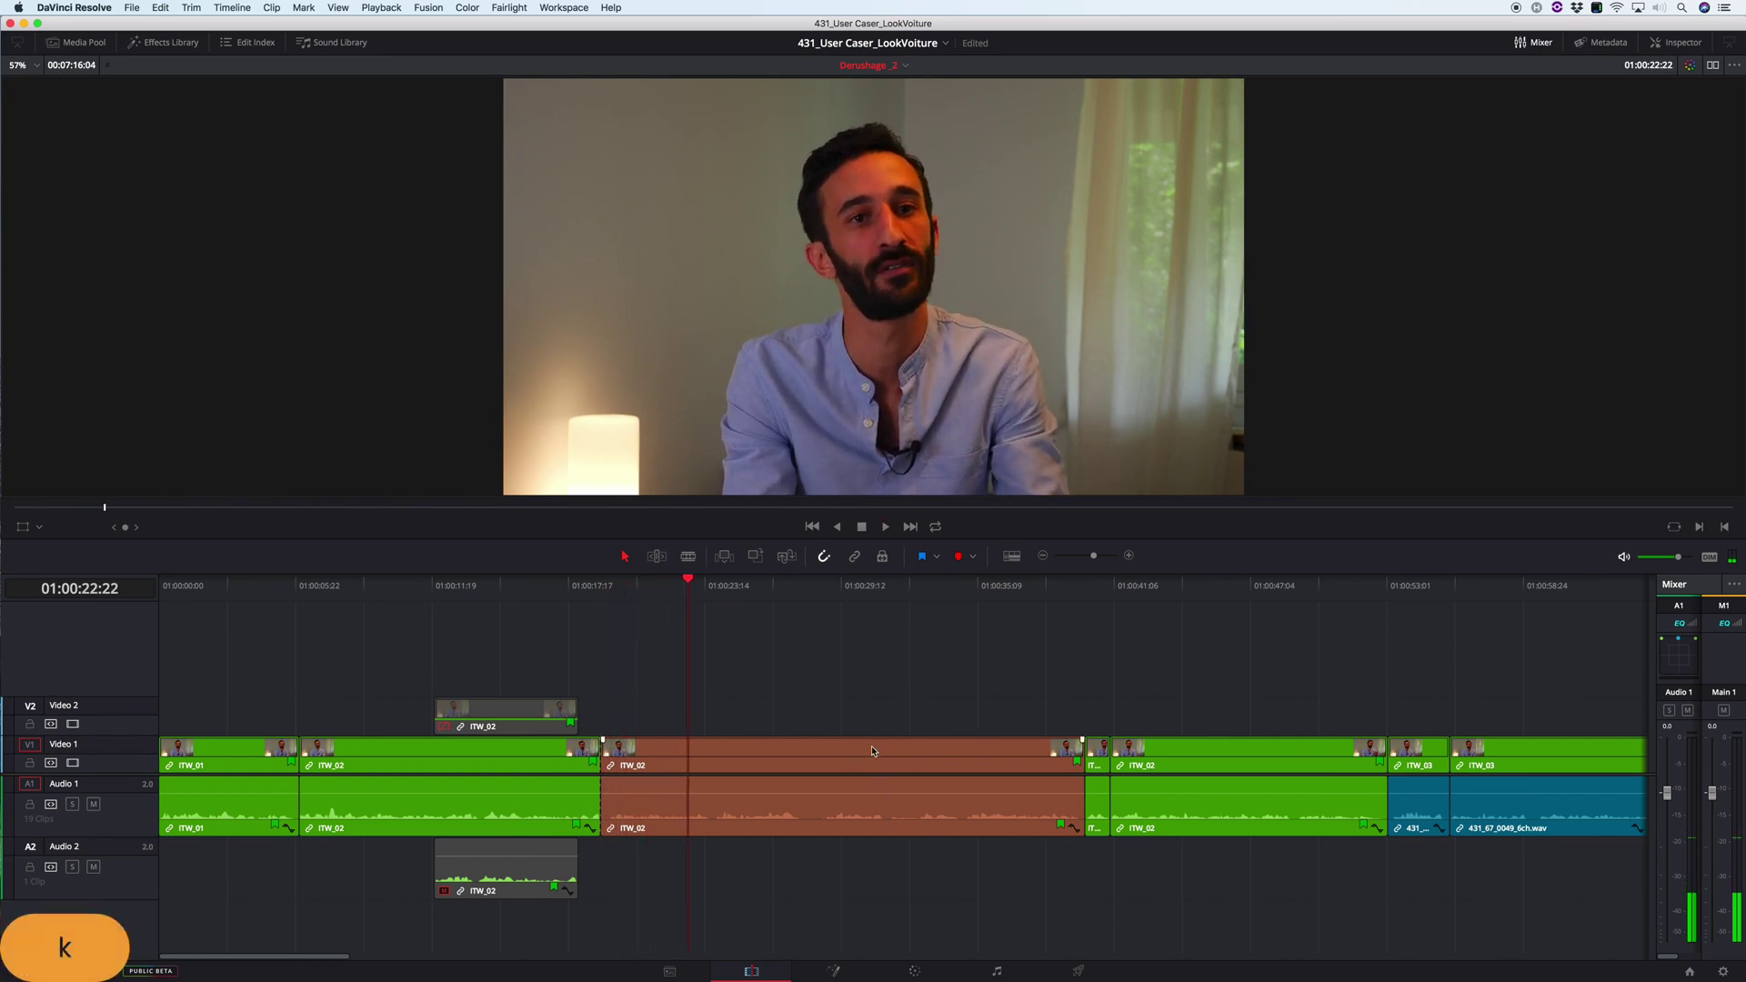
- Mark the range of the brown ITW_02 clip and disable the clip's video and audio
{"action": "key", "text": "x"}
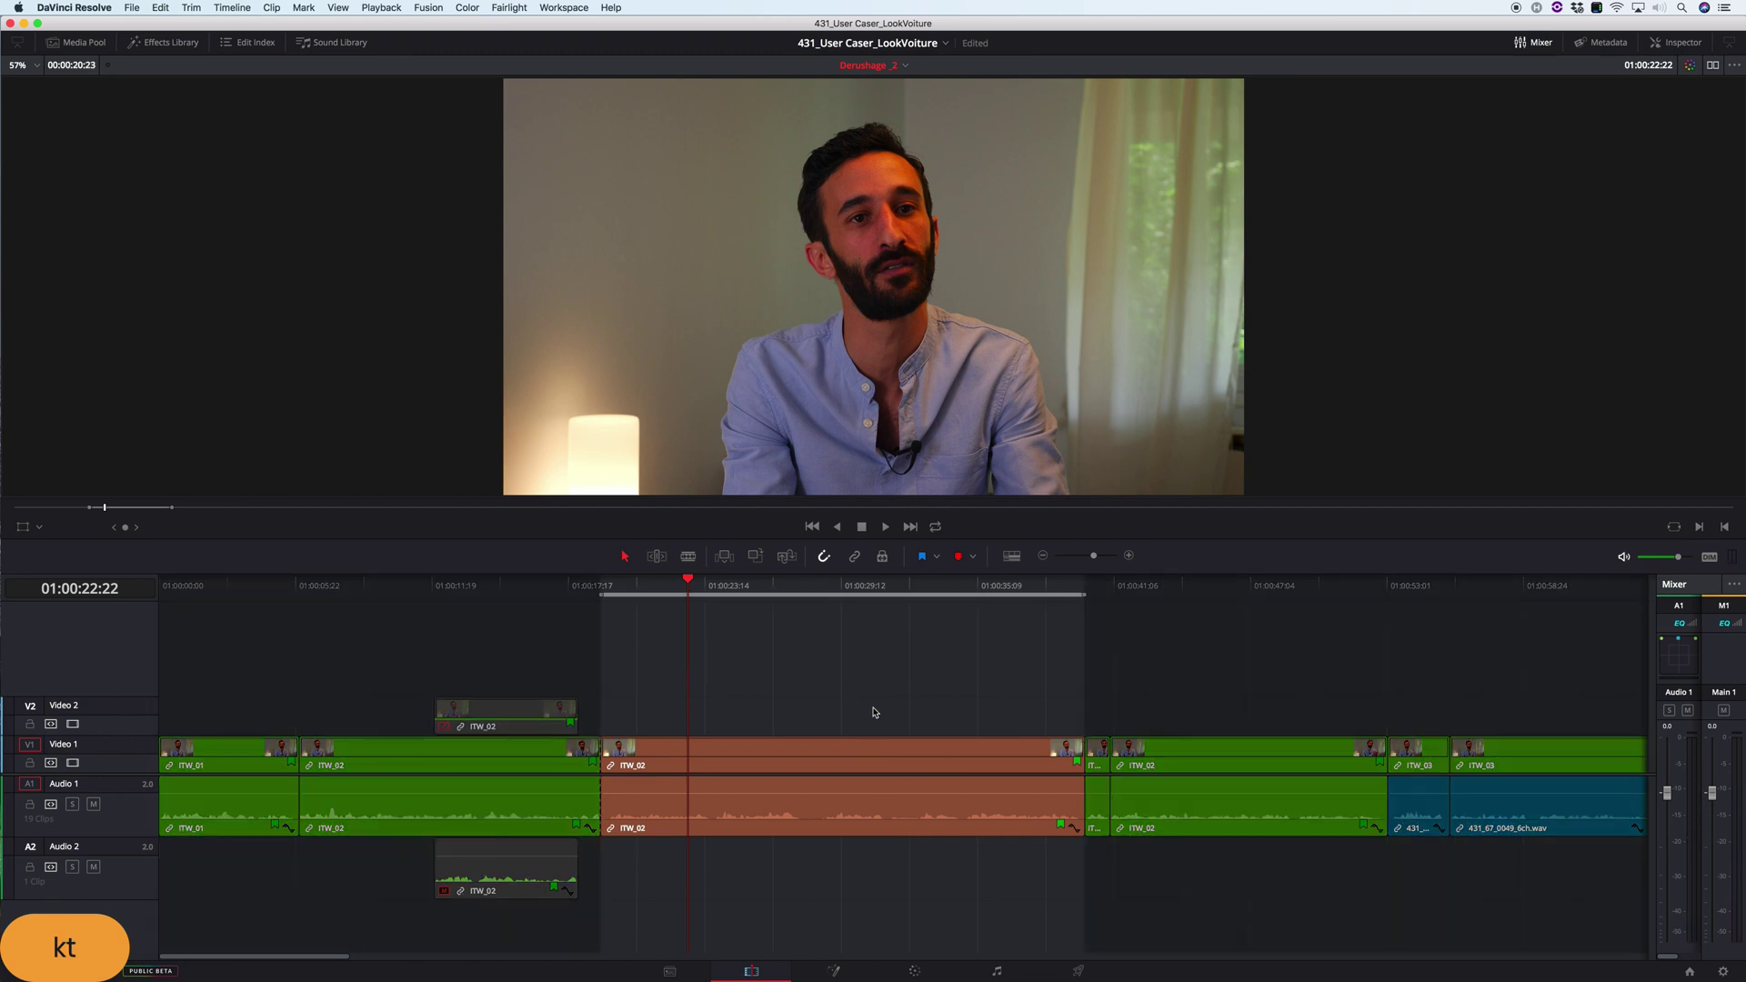
{"action": "left_click", "coordinate": [934, 826]}
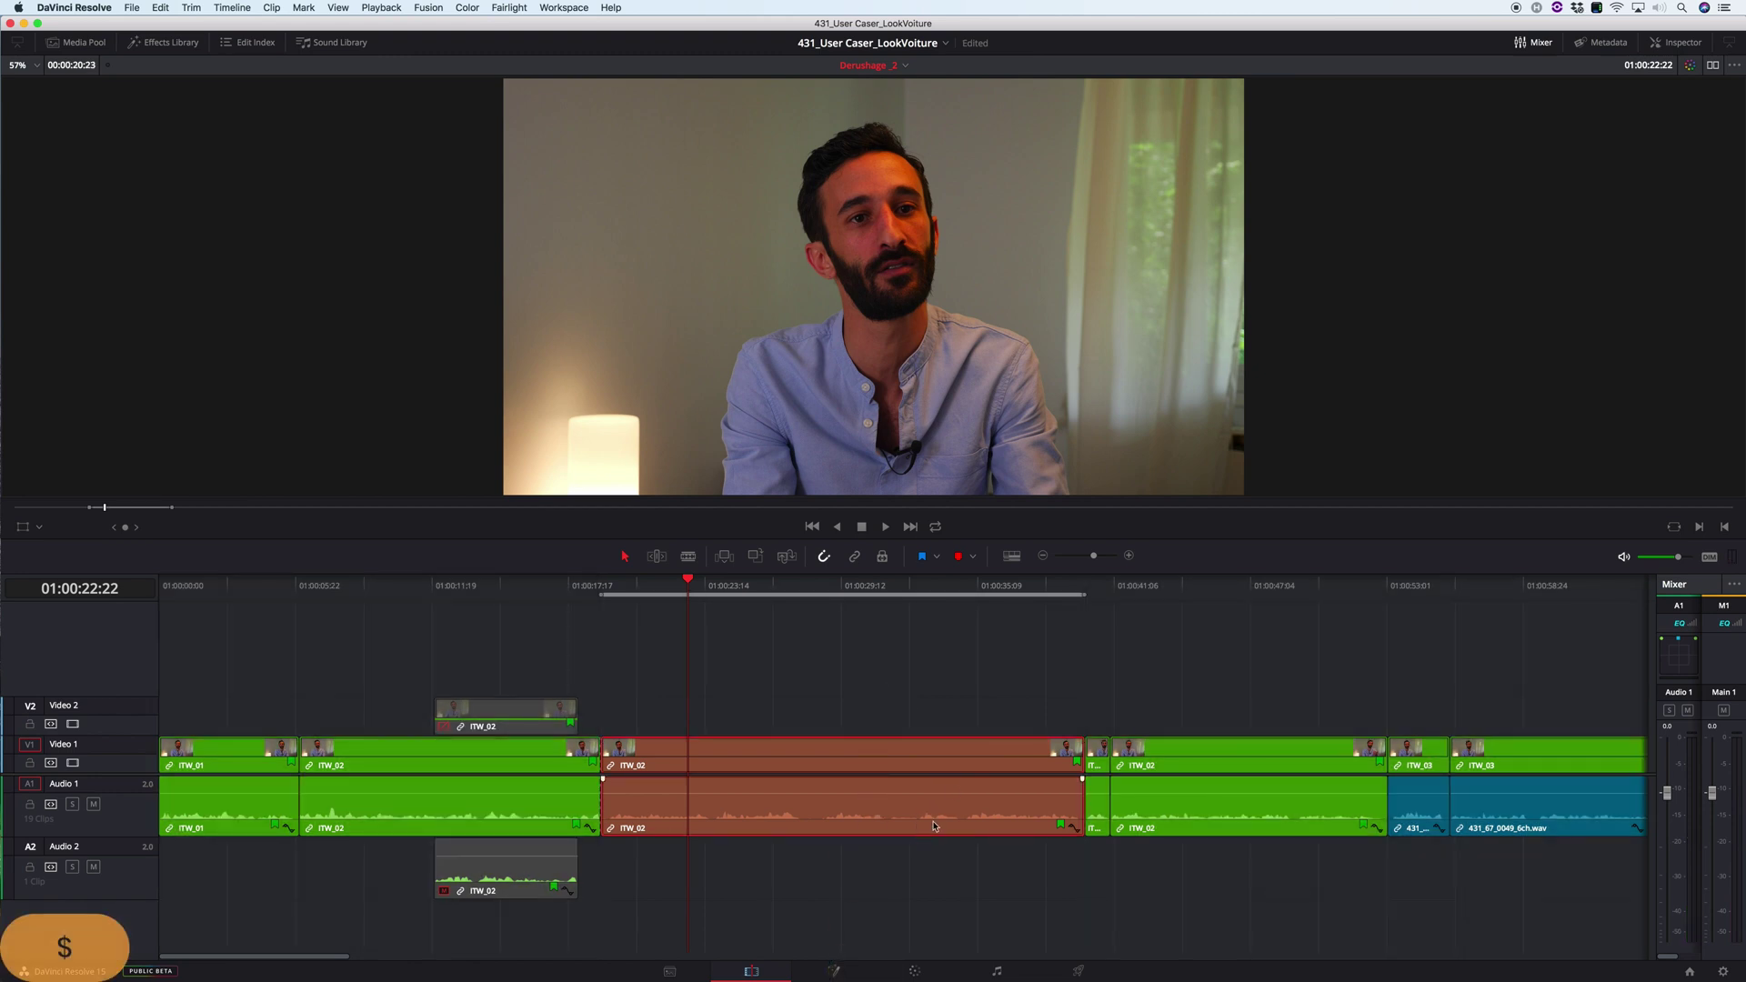
{"action": "key", "text": "d"}
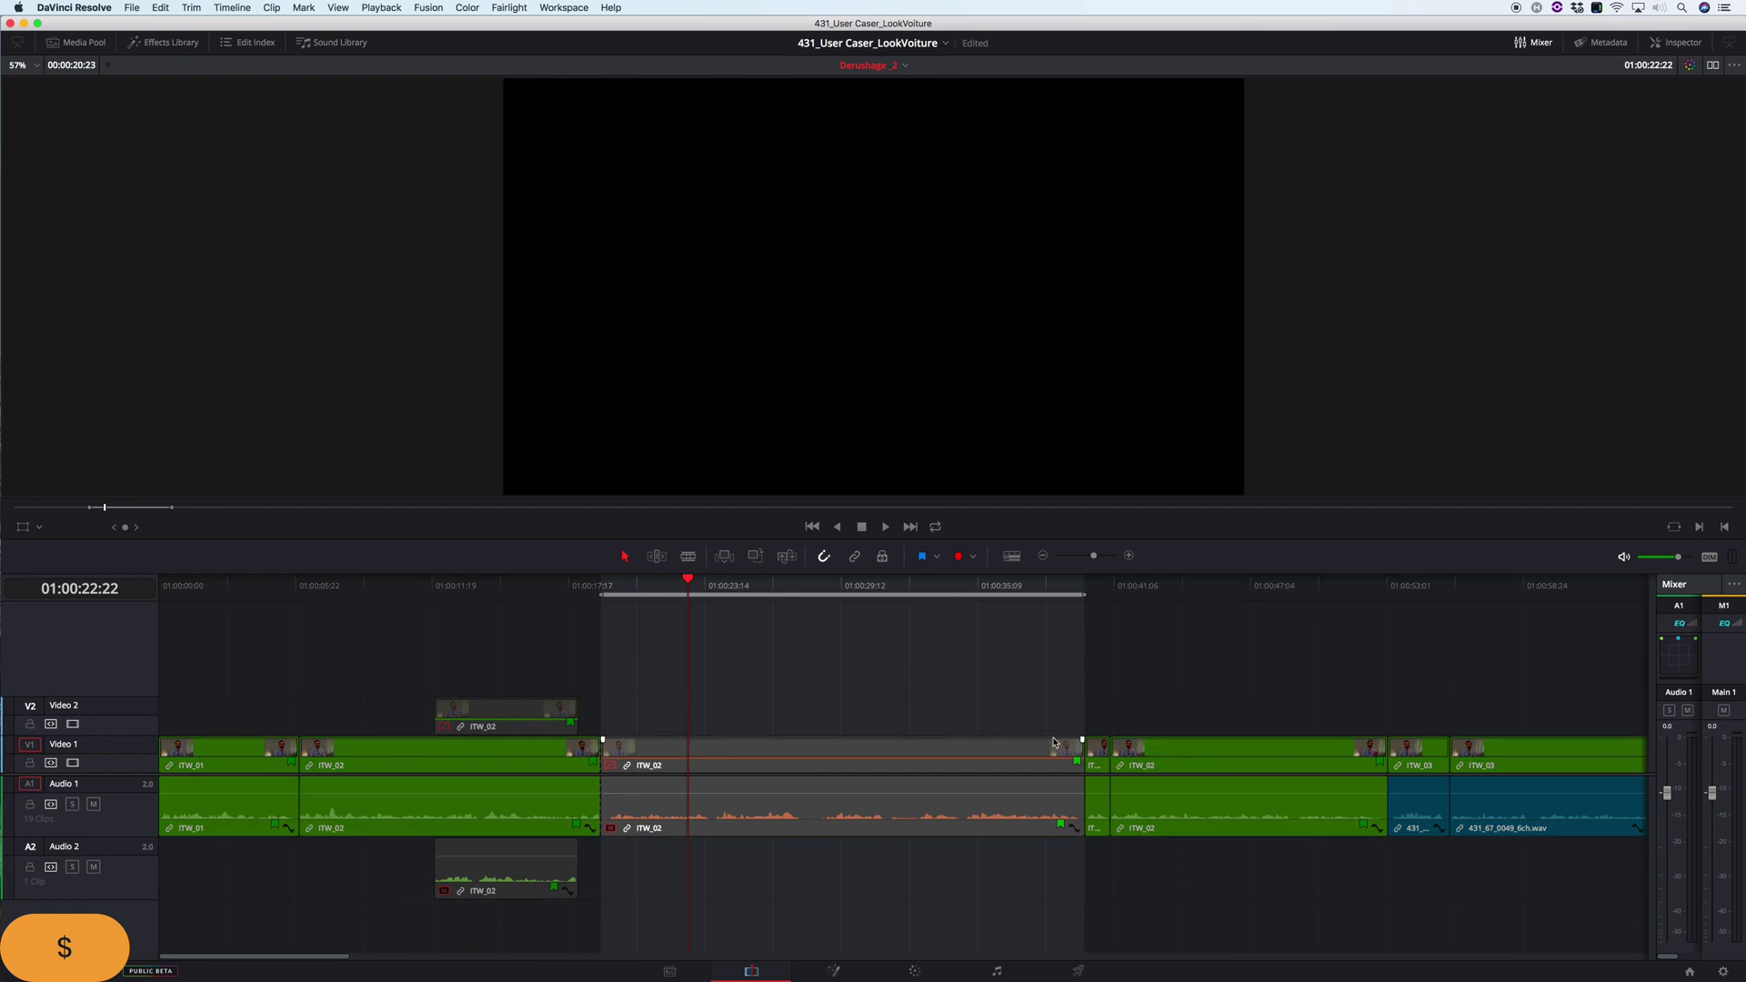
- Clear the marked range and play the footage just before and just after the disabled ITW_02 clip
{"action": "key", "text": "alt+x"}
{"action": "left_click", "coordinate": [565, 591]}
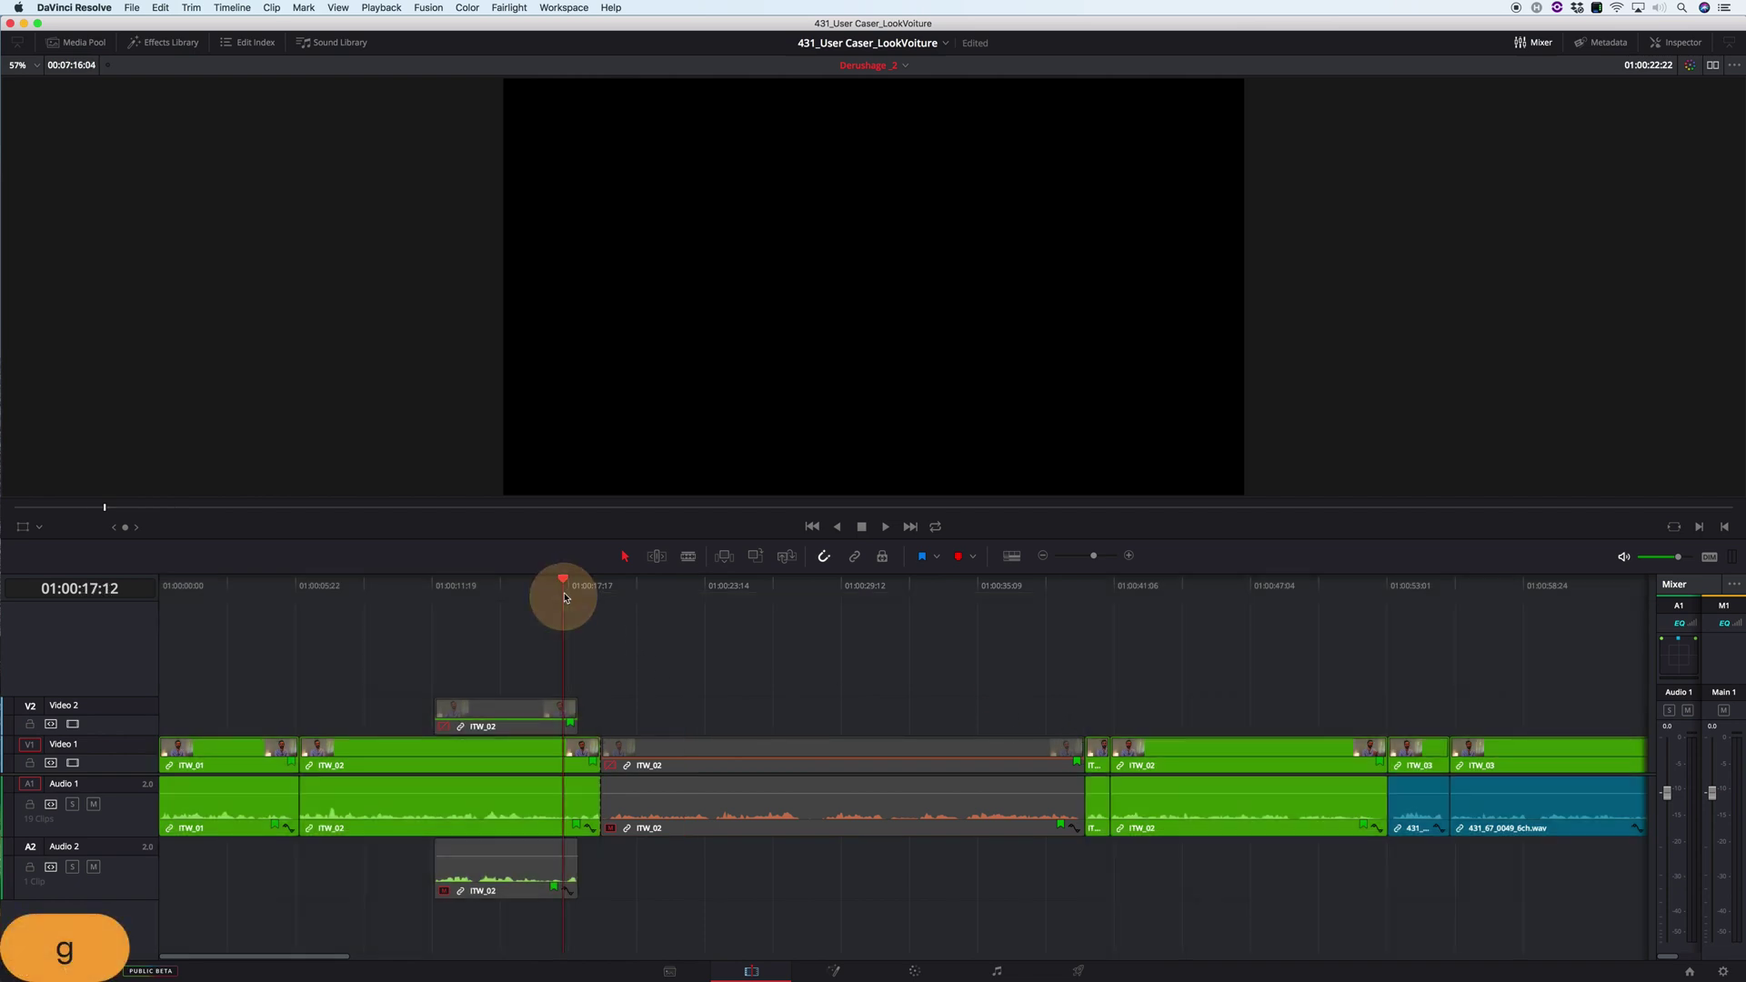
{"action": "key", "text": "k"}
{"action": "key", "text": "l"}
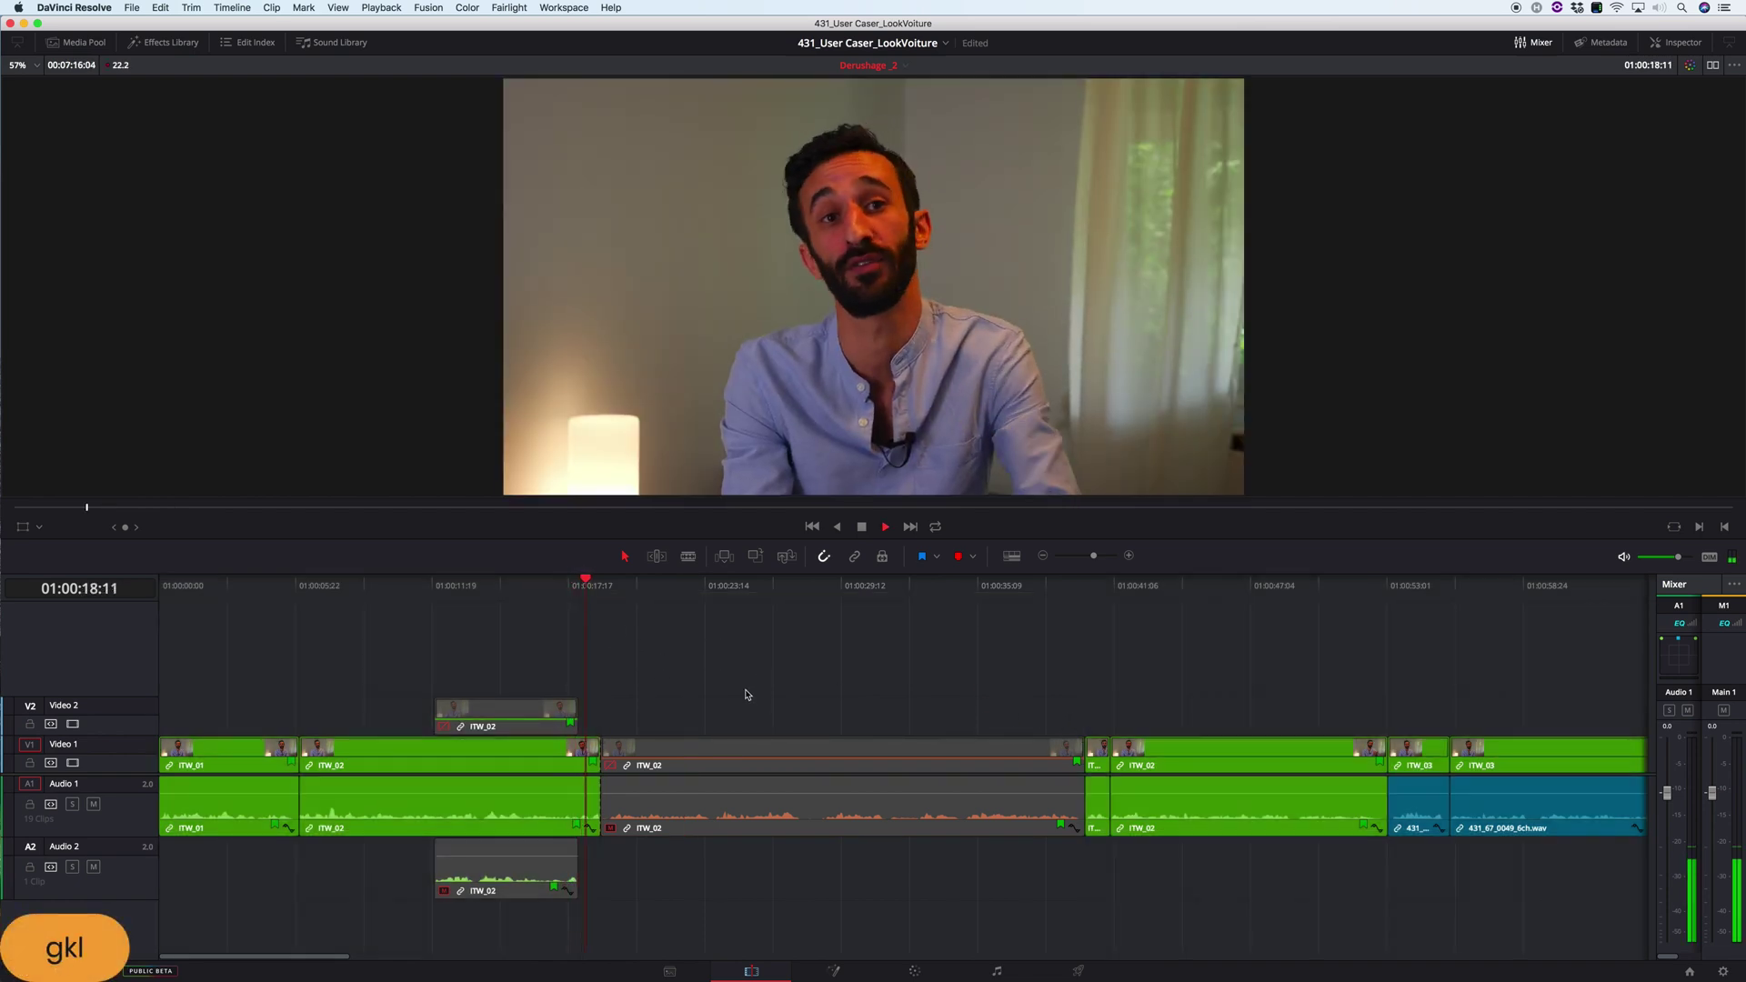
{"action": "key", "text": "k"}
{"action": "left_click", "coordinate": [1076, 586]}
{"action": "key", "text": "l"}
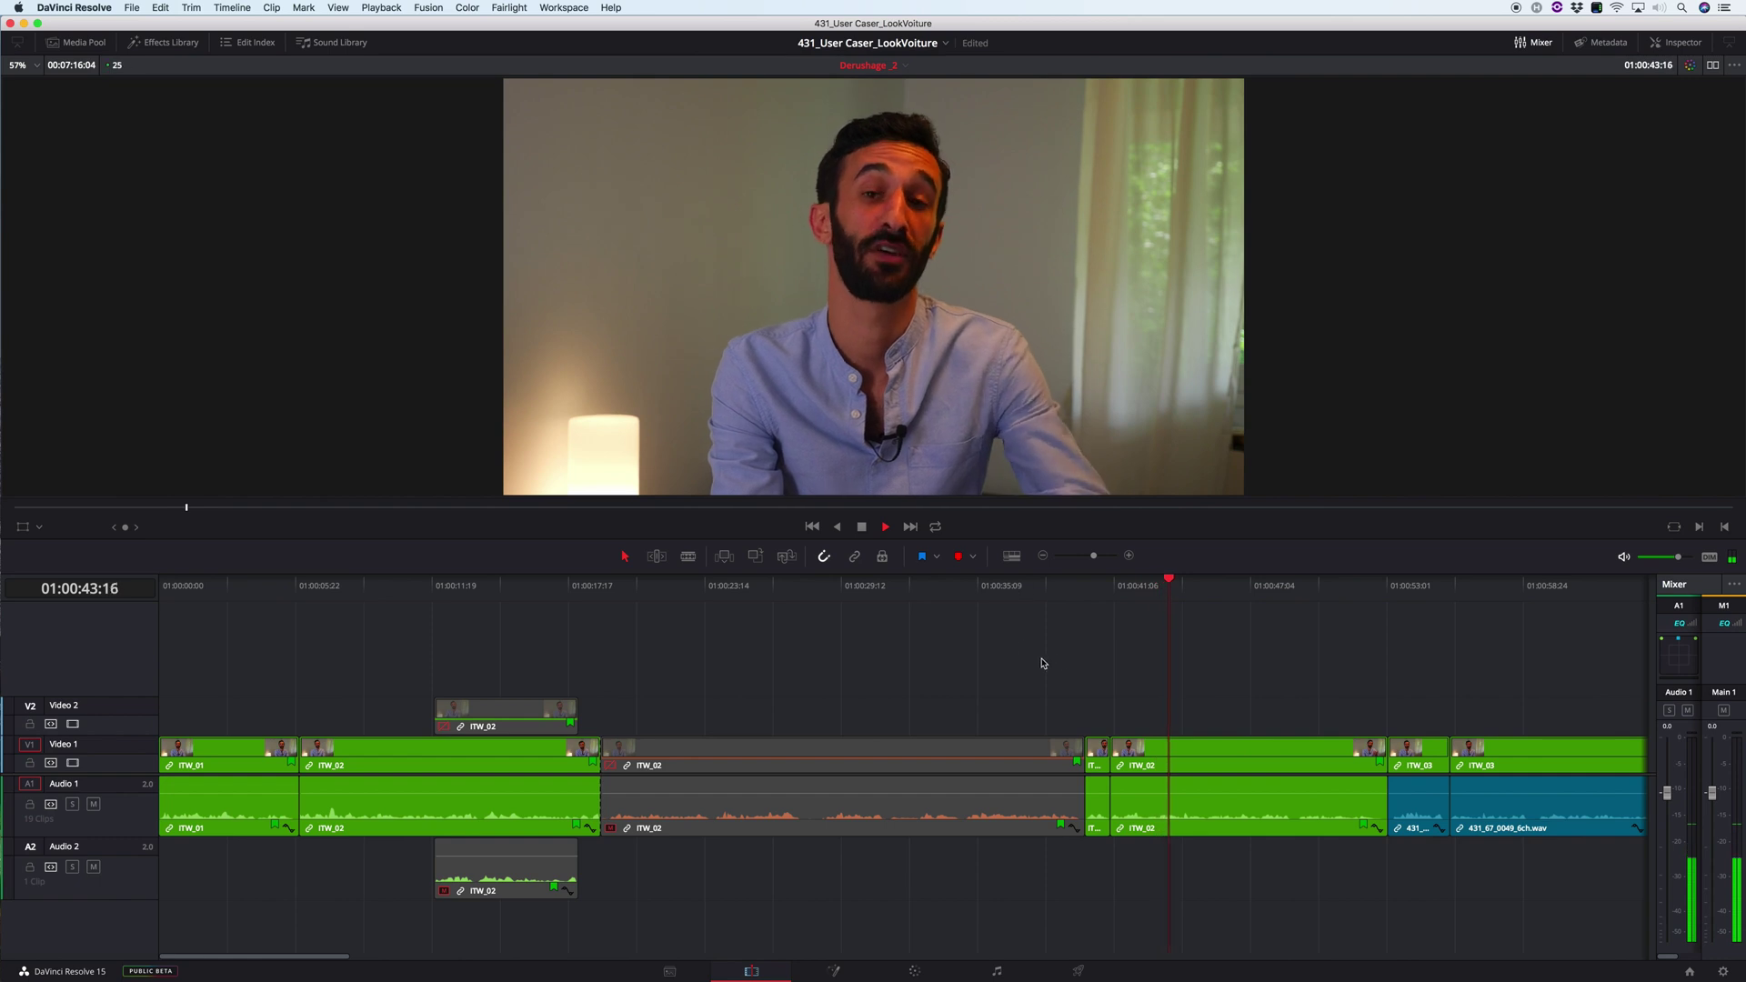
{"action": "key", "text": "k"}
- Replay the short ITW_02 clip right after the disabled clip, then ripple-delete it
{"action": "left_click", "coordinate": [1082, 597]}
{"action": "key", "text": "l"}
{"action": "key", "text": "k"}
{"action": "left_click", "coordinate": [1087, 597]}
{"action": "key", "text": "t"}
{"action": "key", "text": "x"}
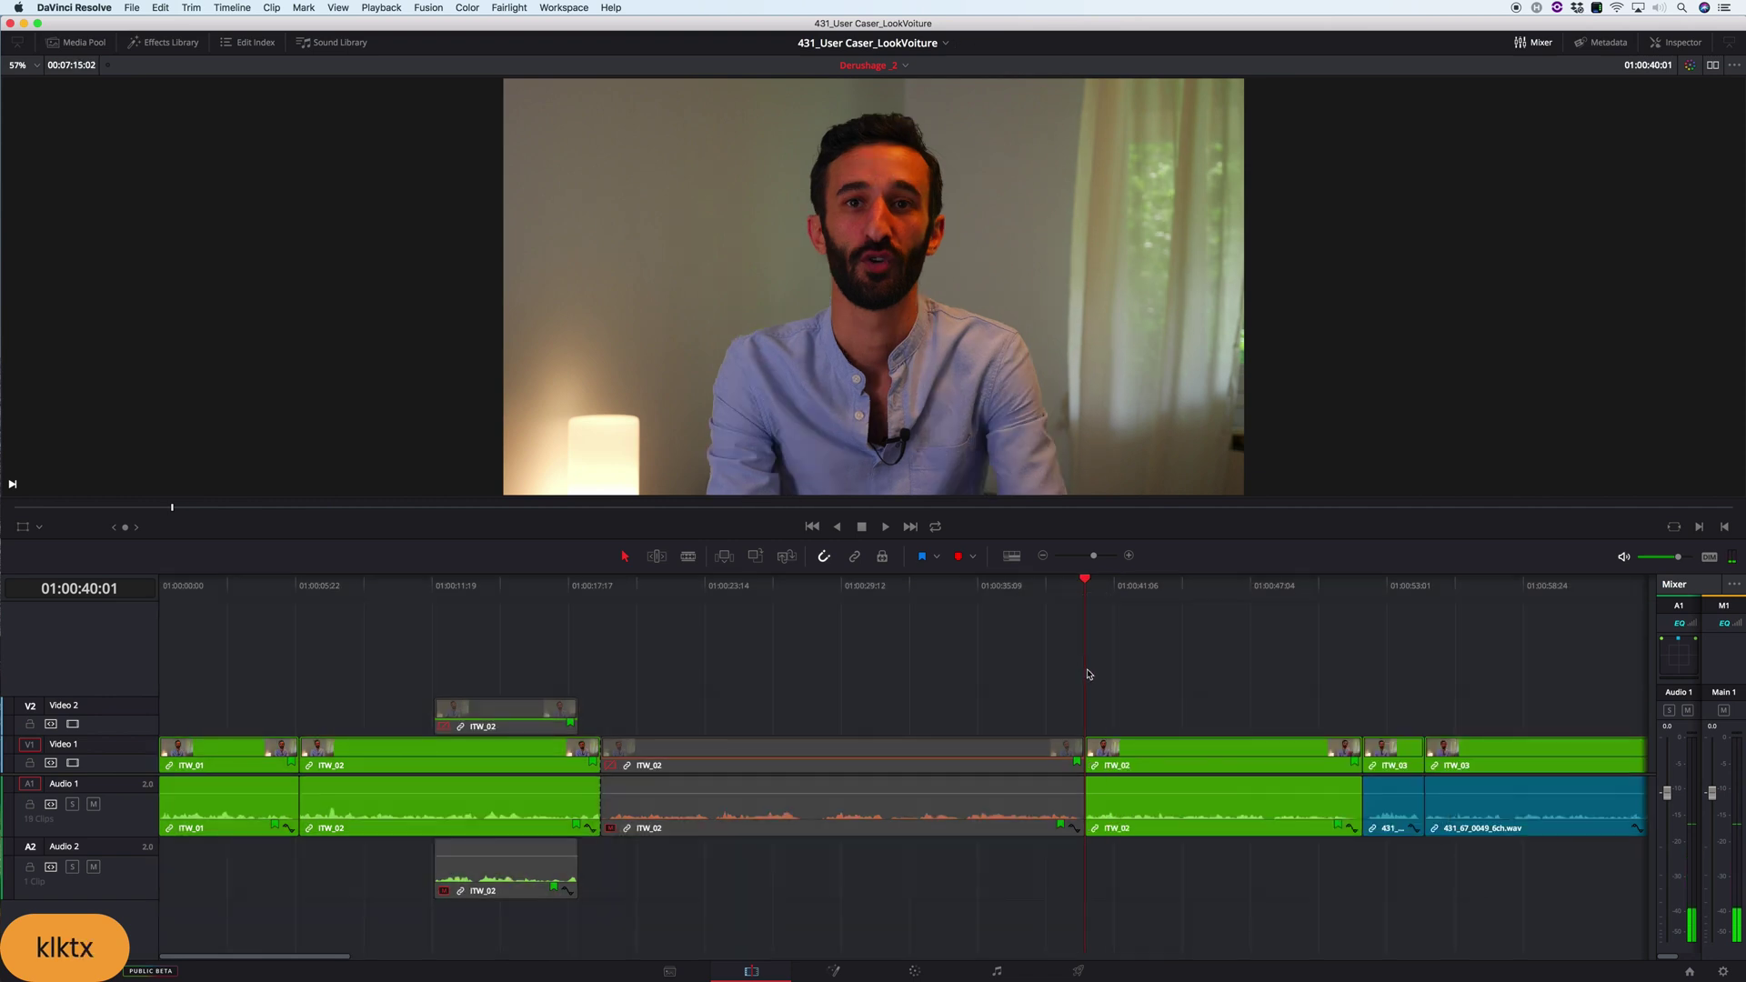
- Re-enable the disabled brown ITW_02 clip and play its middle section
{"action": "left_click", "coordinate": [1022, 593]}
{"action": "left_click", "coordinate": [745, 755]}
{"action": "key", "text": "dollar"}
{"action": "left_click", "coordinate": [723, 591]}
{"action": "key", "text": "q"}
{"action": "key", "text": "l"}
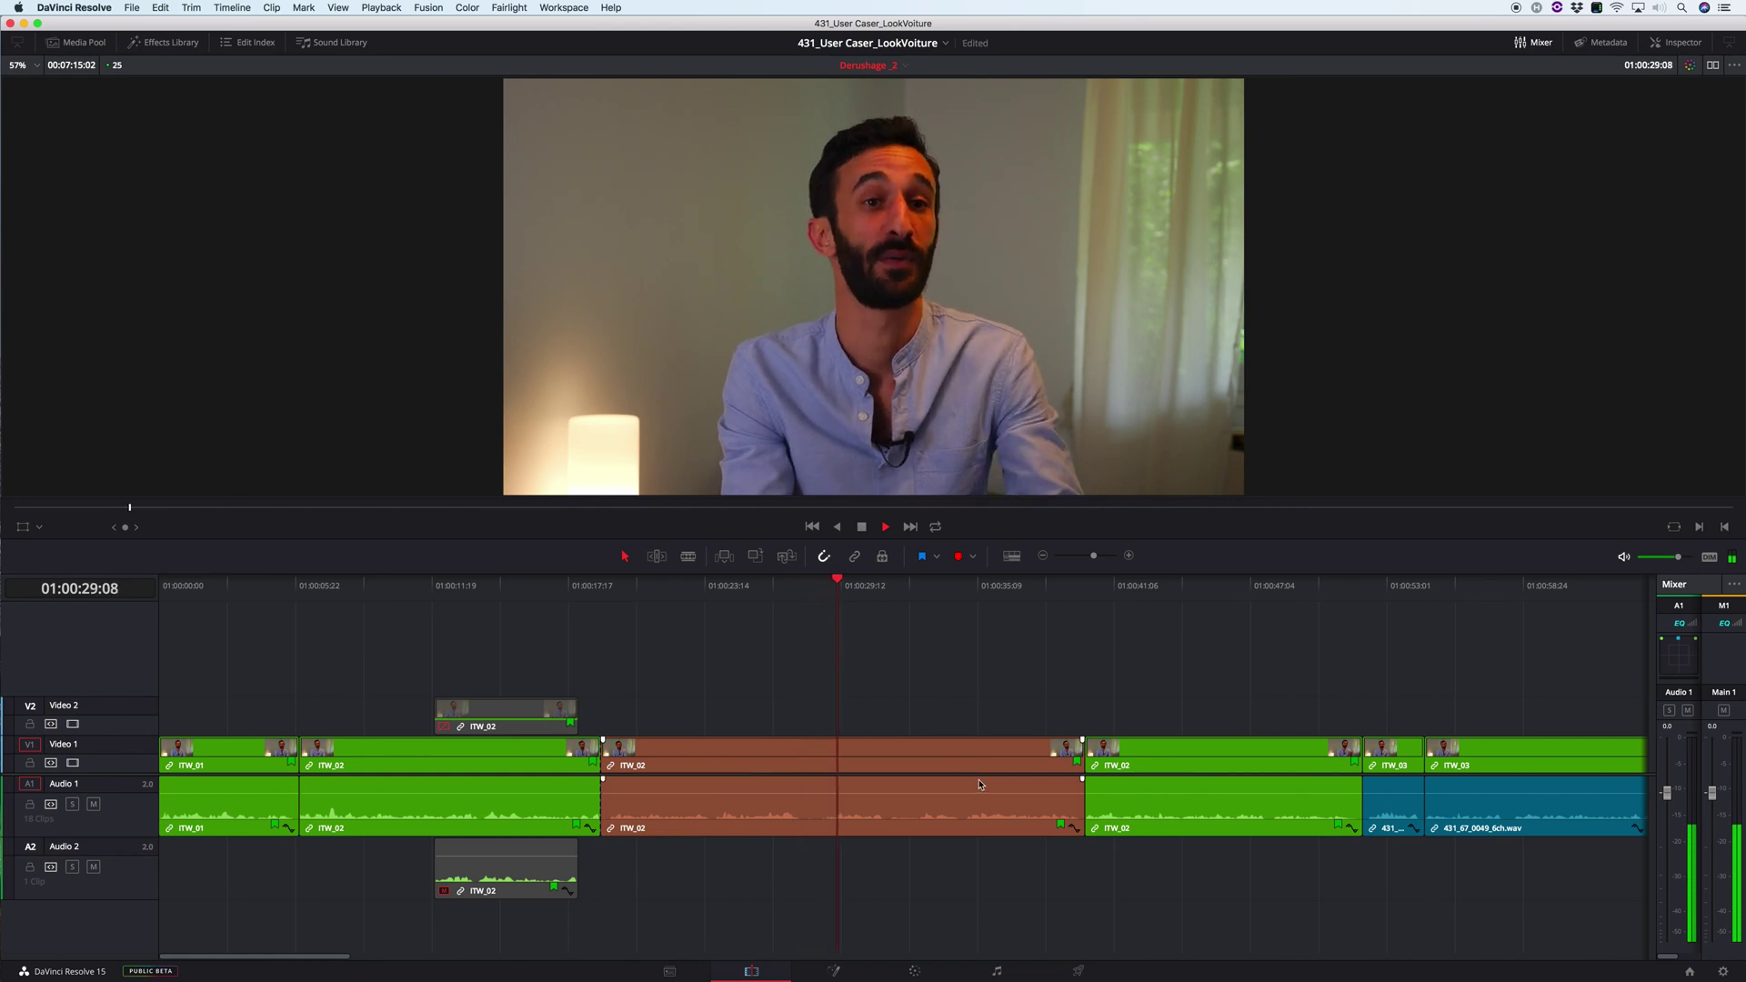
{"action": "key", "text": "k"}
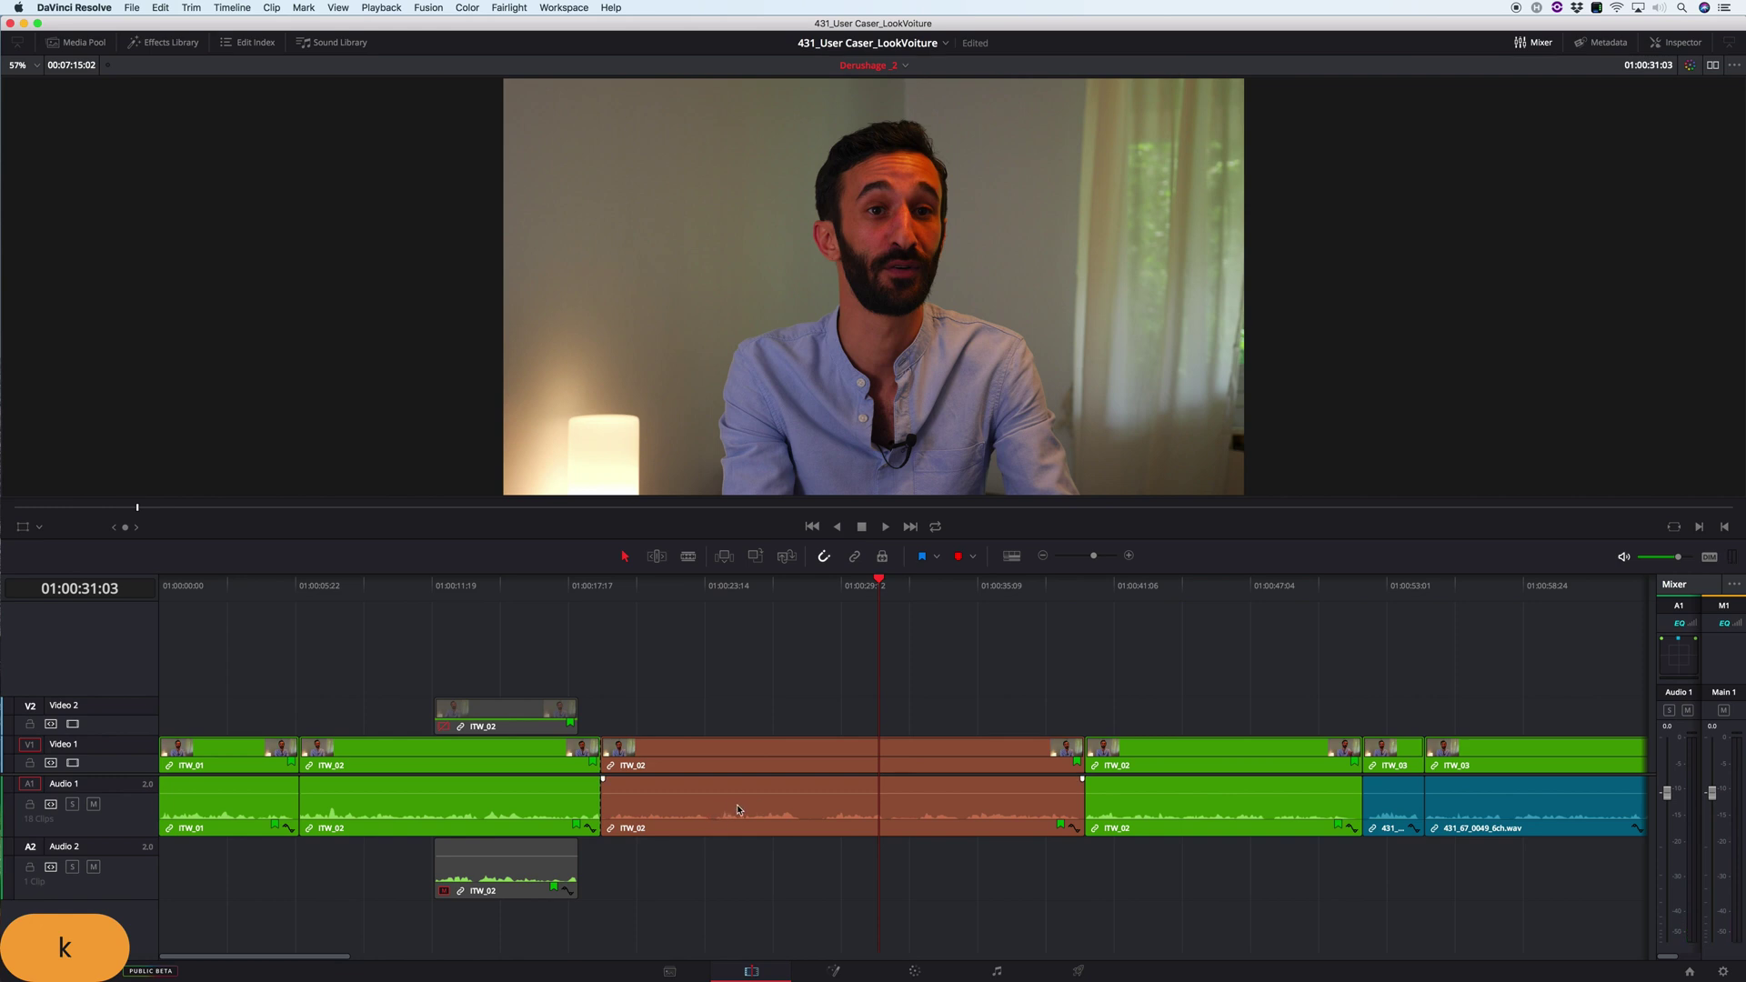
- Compare the green ITW_02 answer beneath the parked clip with the ITW_02 answer after the brown clip, playing on into ITW_03
{"action": "left_click", "coordinate": [469, 603]}
{"action": "key", "text": "l"}
{"action": "key", "text": "k"}
{"action": "left_click", "coordinate": [469, 587]}
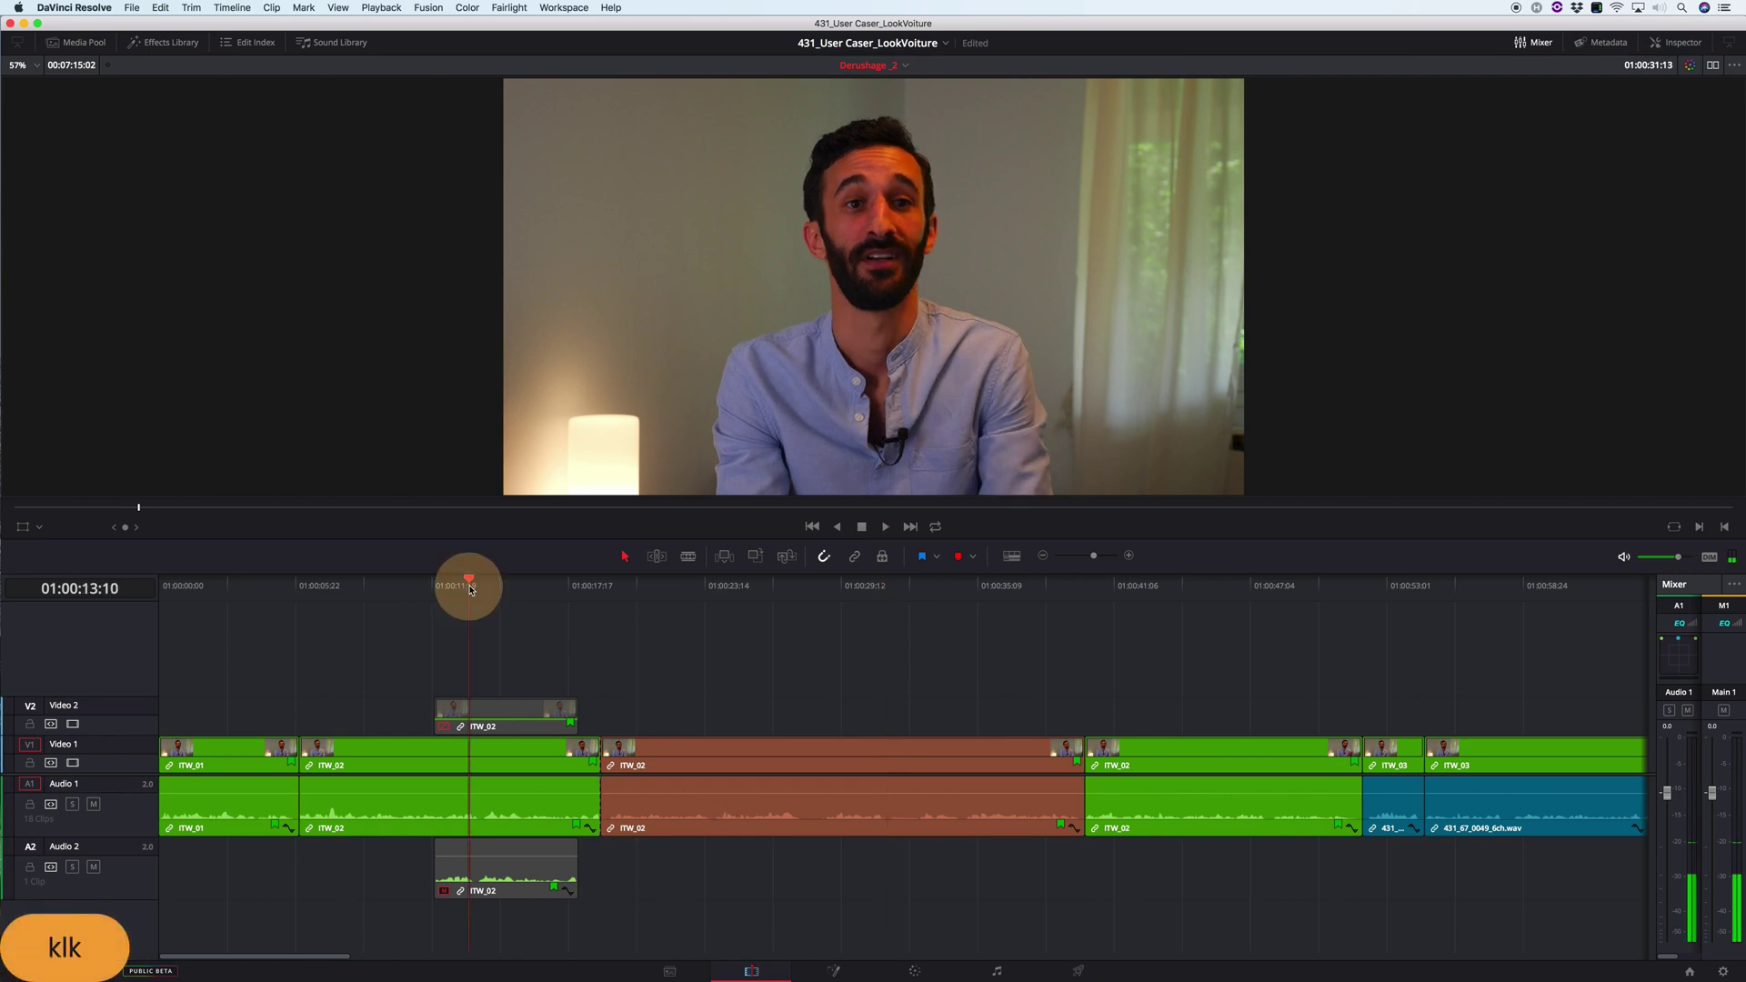
{"action": "left_click_drag", "start_coordinate": [469, 586], "coordinate": [415, 587]}
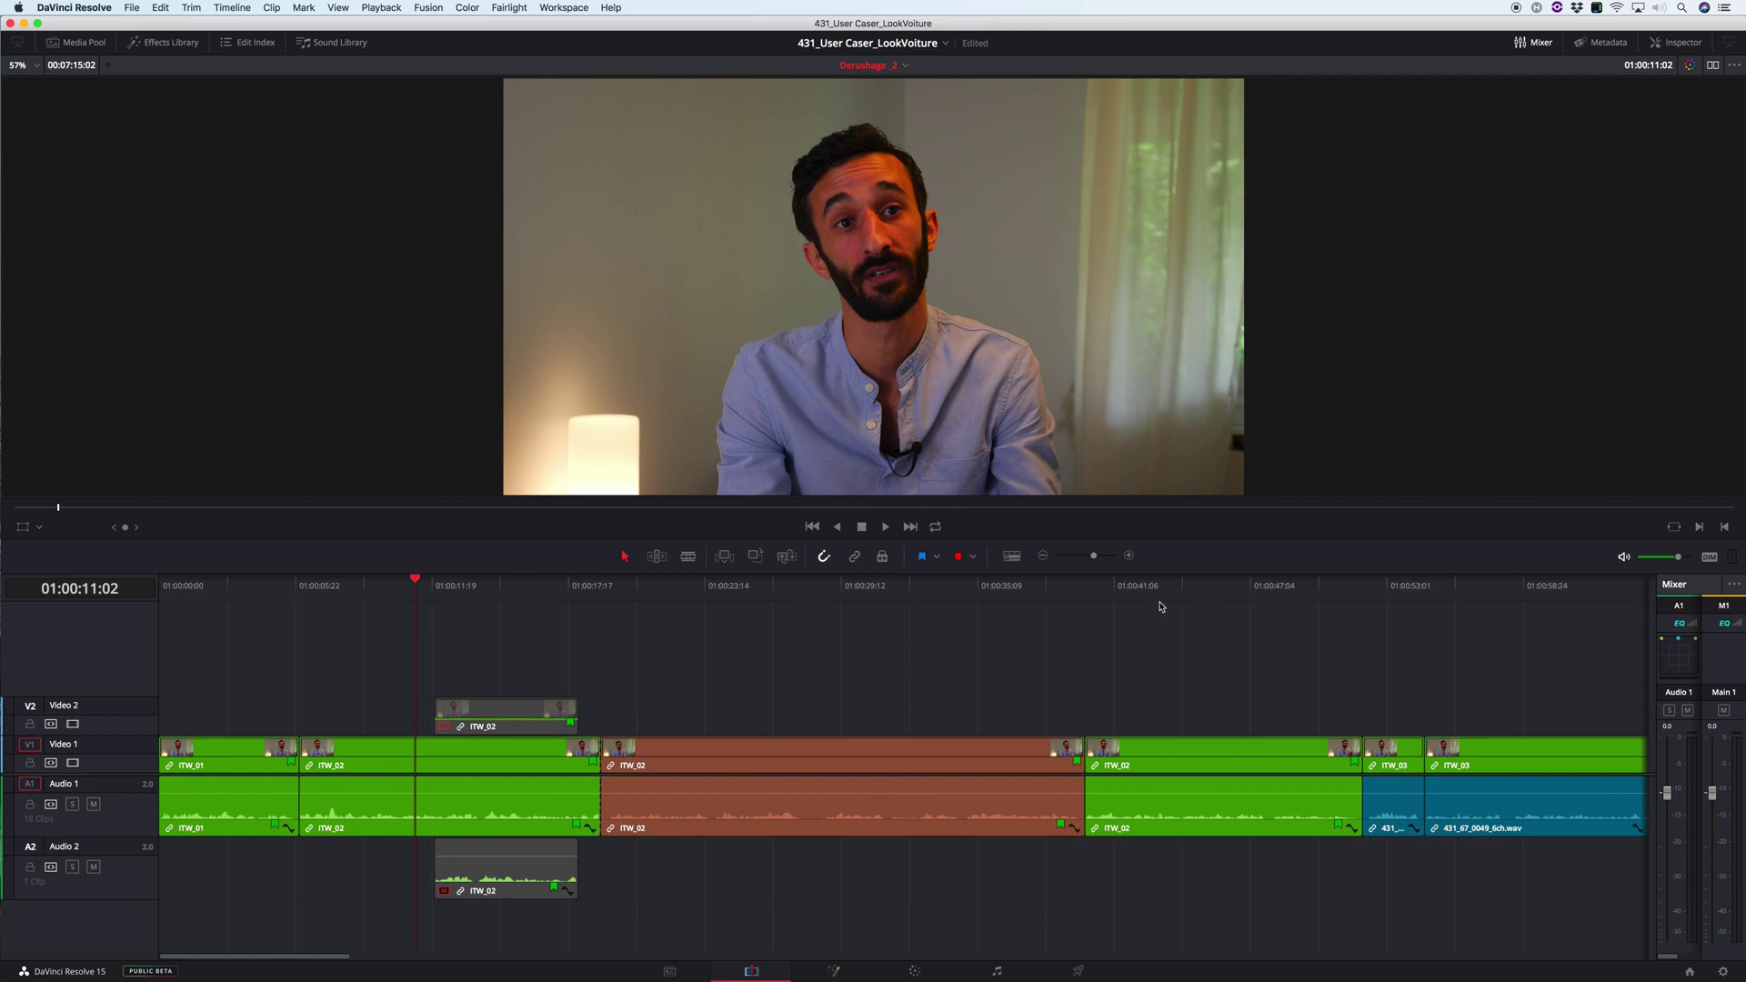
{"action": "left_click_drag", "start_coordinate": [1118, 592], "coordinate": [1158, 591]}
{"action": "key", "text": "l"}
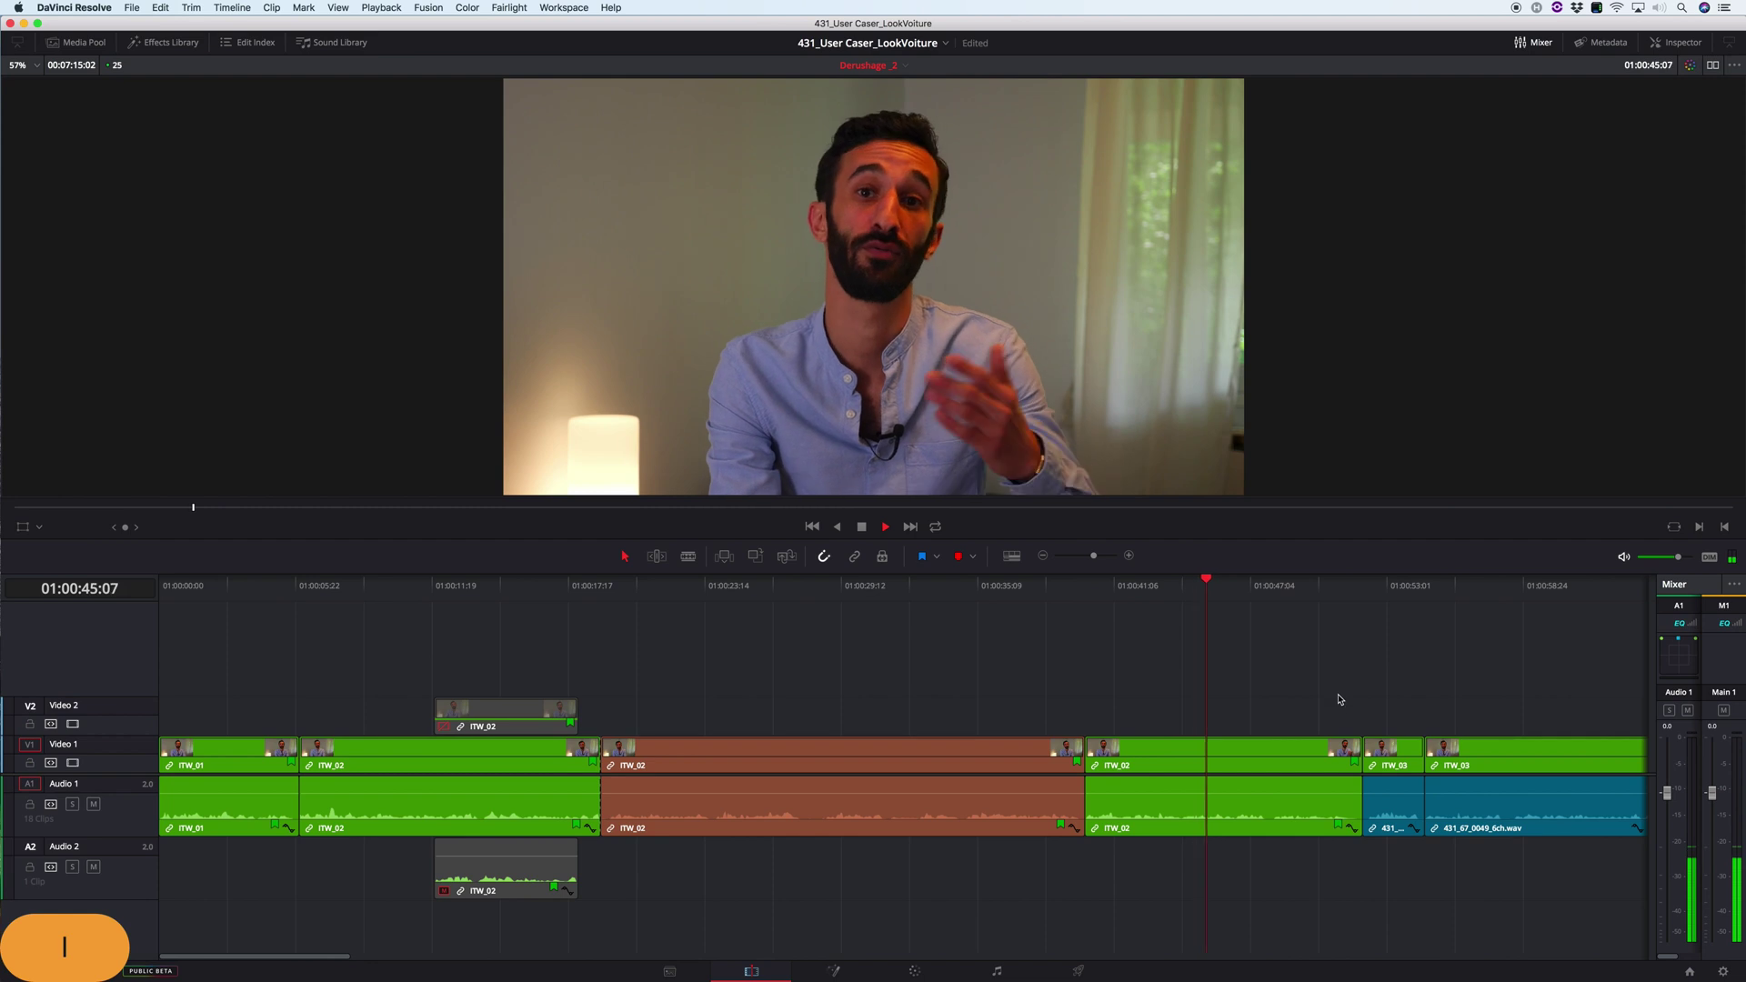
{"action": "scroll", "coordinate": [1372, 631], "scroll_direction": "down", "scroll_amount": 2}
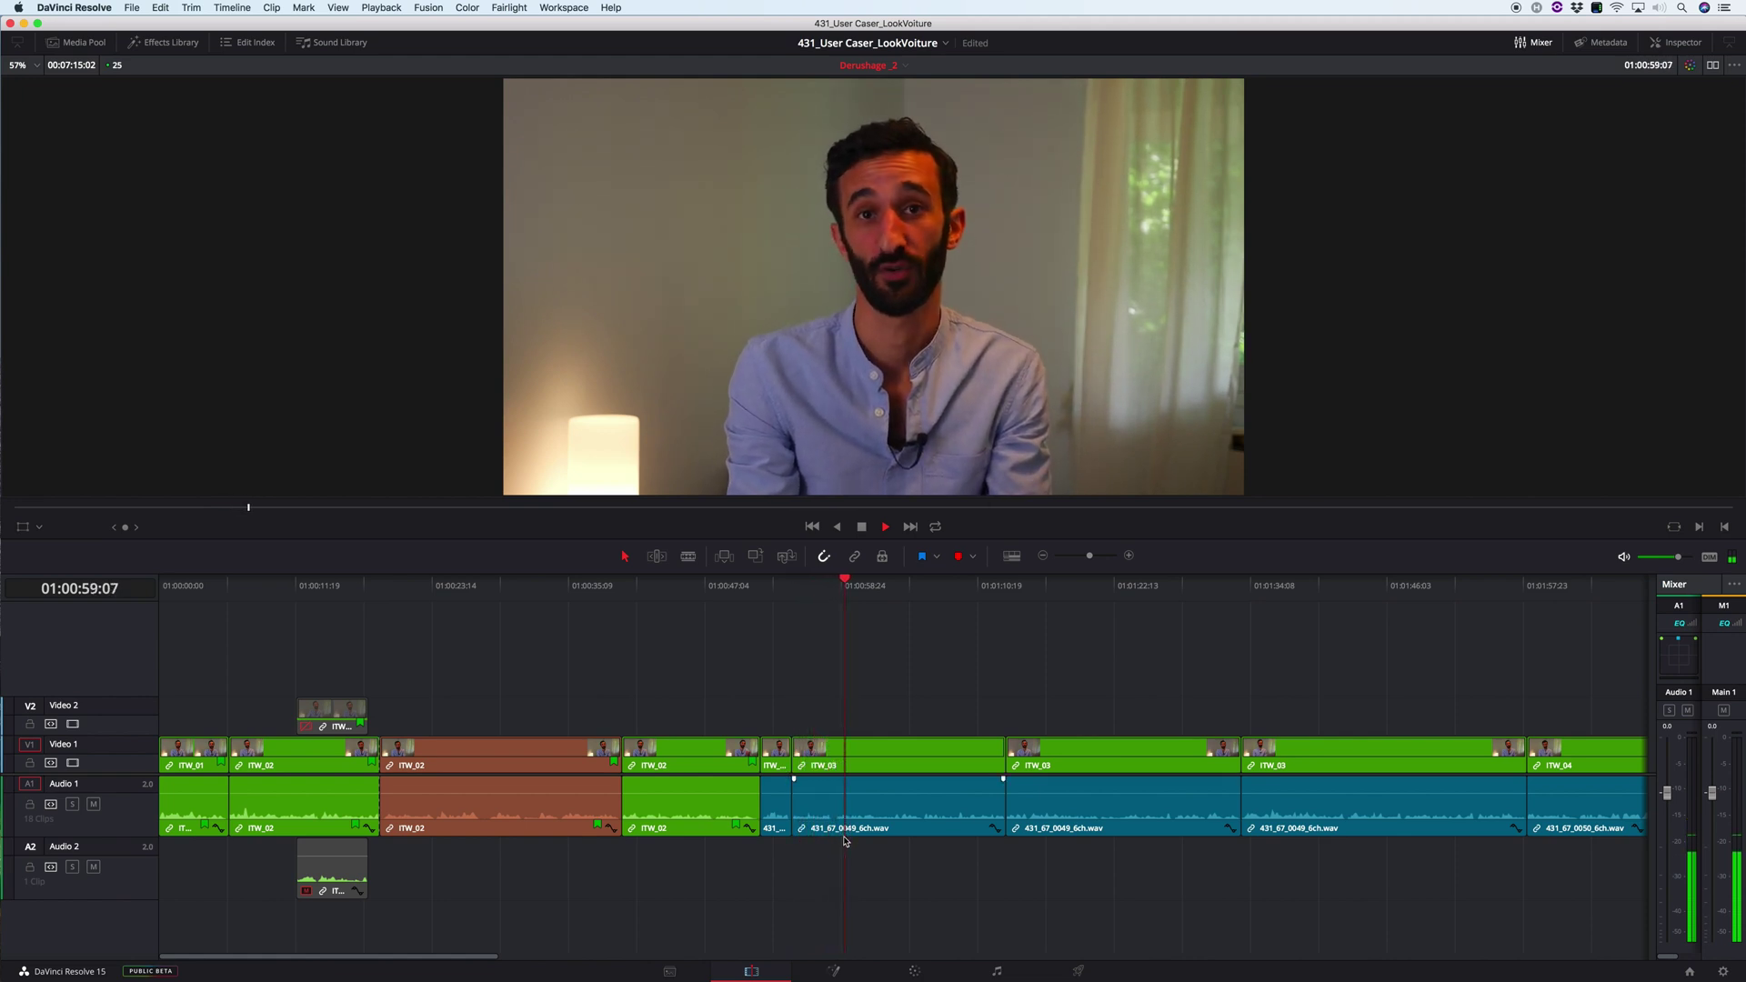
{"action": "key", "text": "k"}
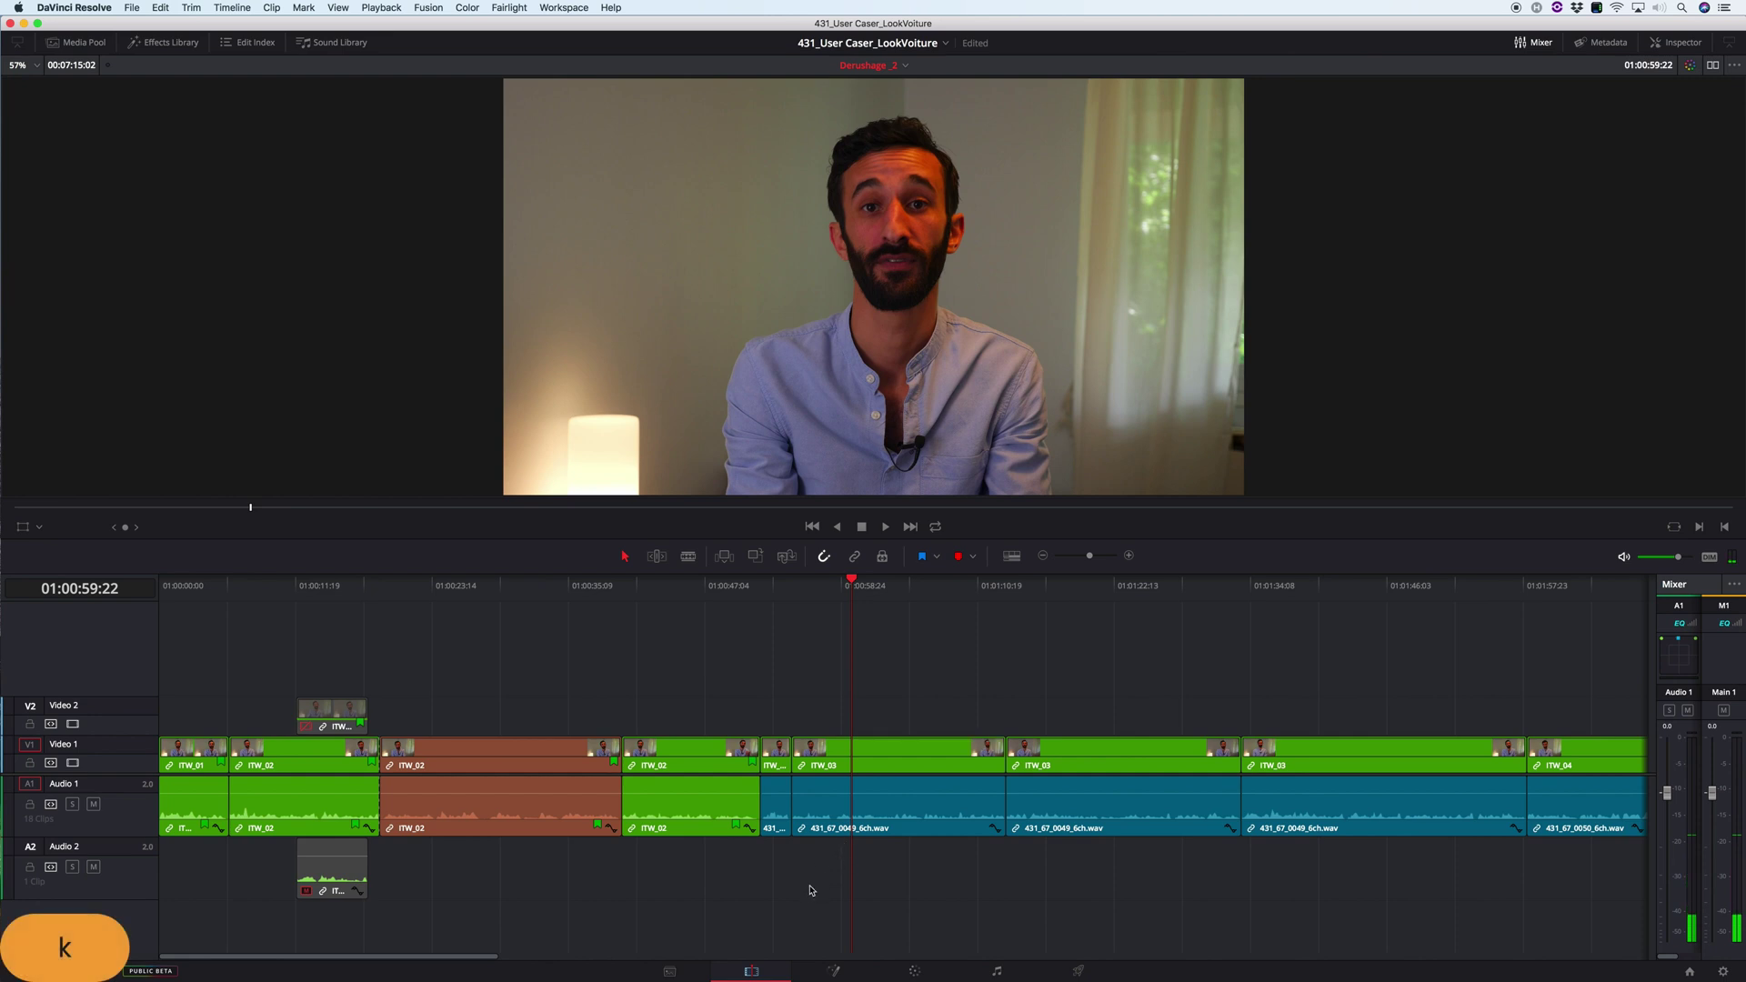
- Play from 01:00:15:15 in the first green ITW_02 clip into the start of the brown ITW_02 clip
{"action": "left_click", "coordinate": [339, 586]}
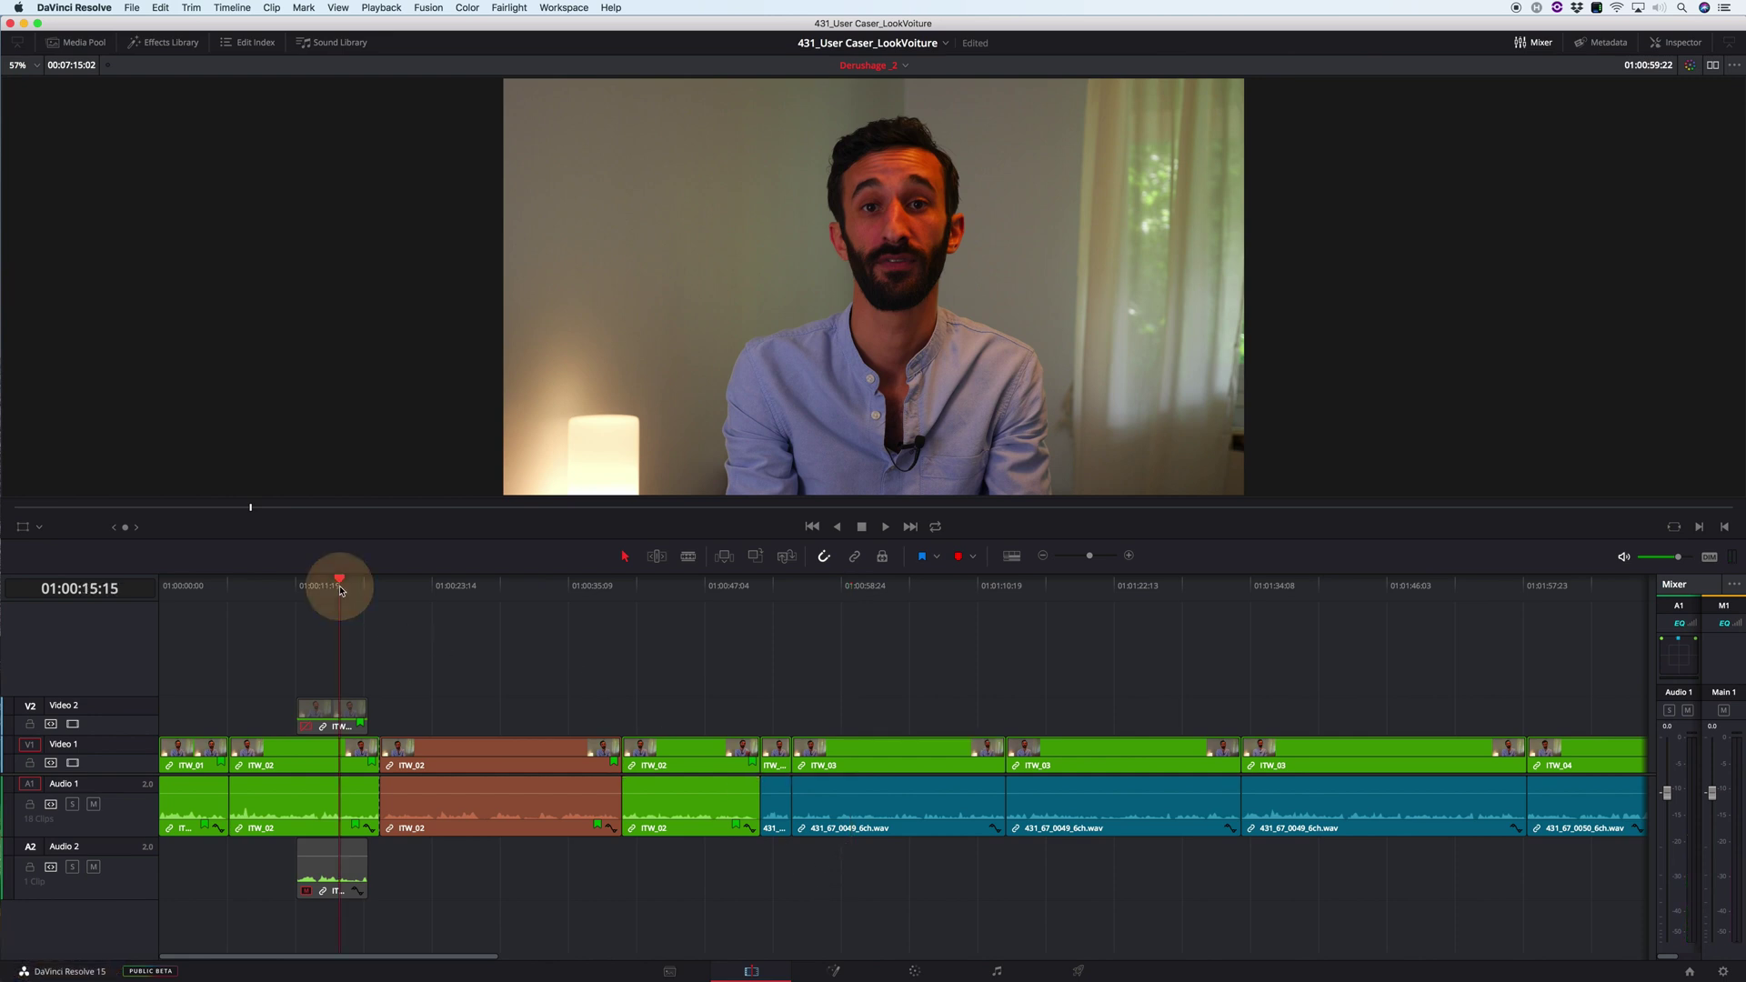
{"action": "key", "text": "l"}
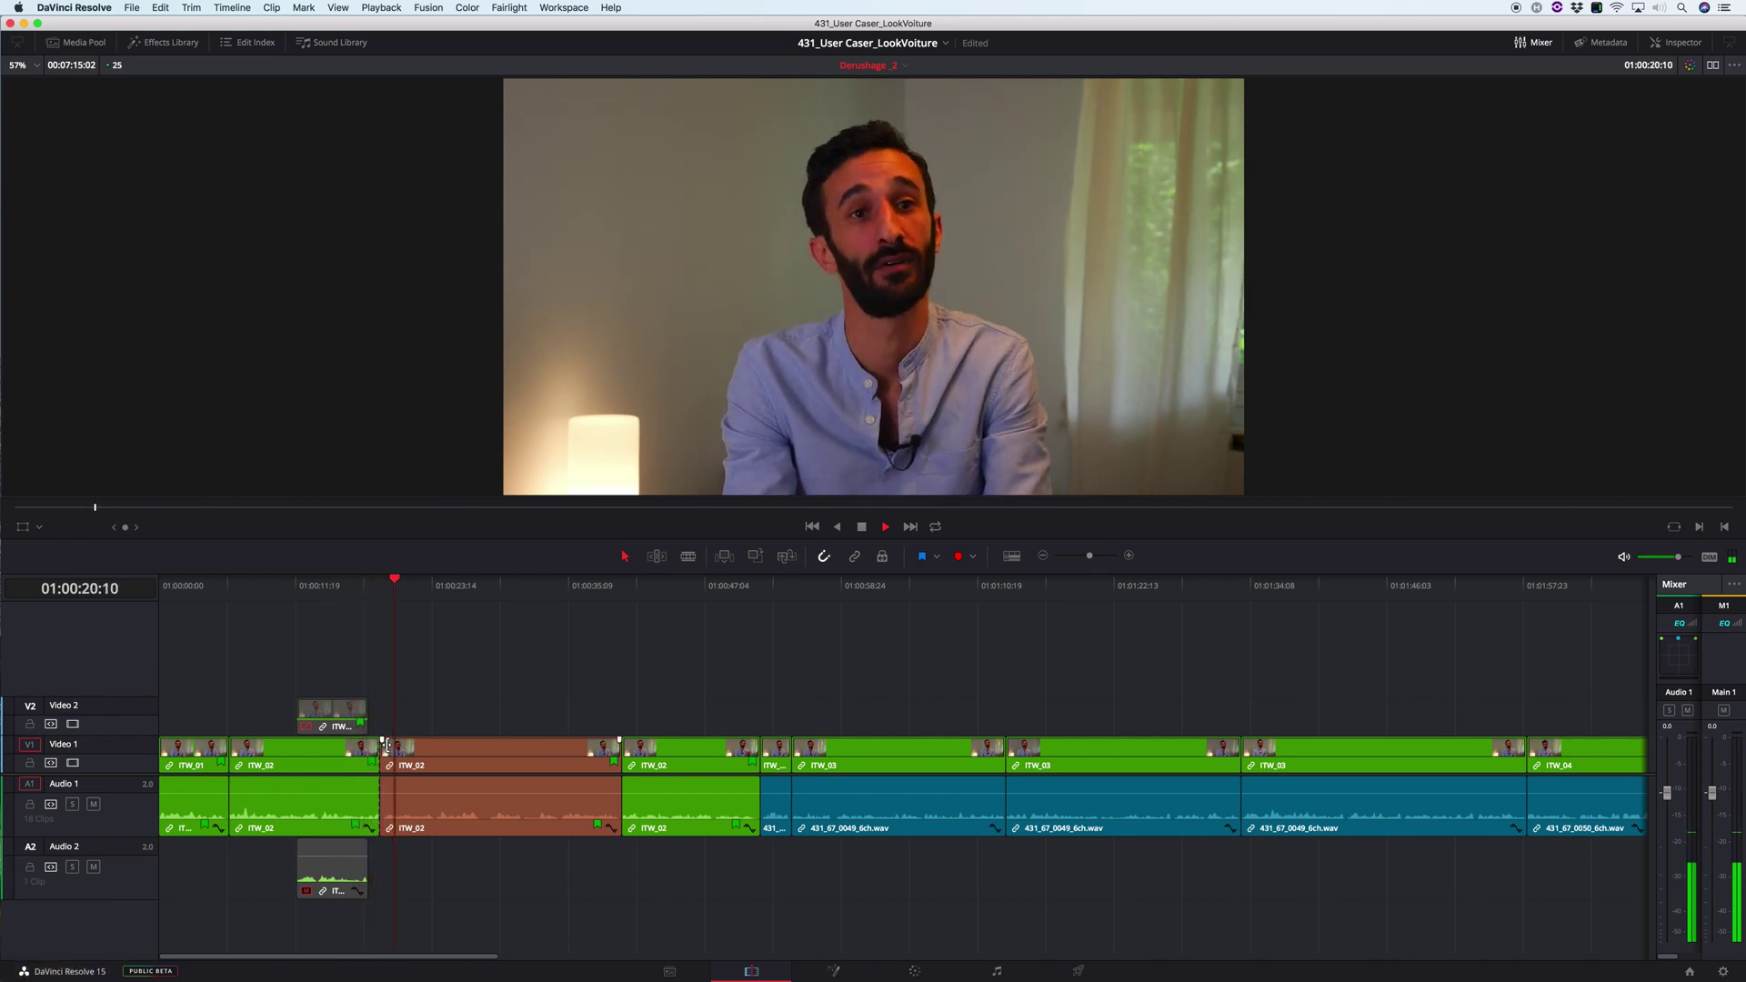
{"action": "key", "text": "k"}
- Mark the brown ITW_02 clip from its start to 01:00:20:15 and ripple-delete that range
{"action": "key", "text": "q"}
{"action": "key", "text": "shift+z"}
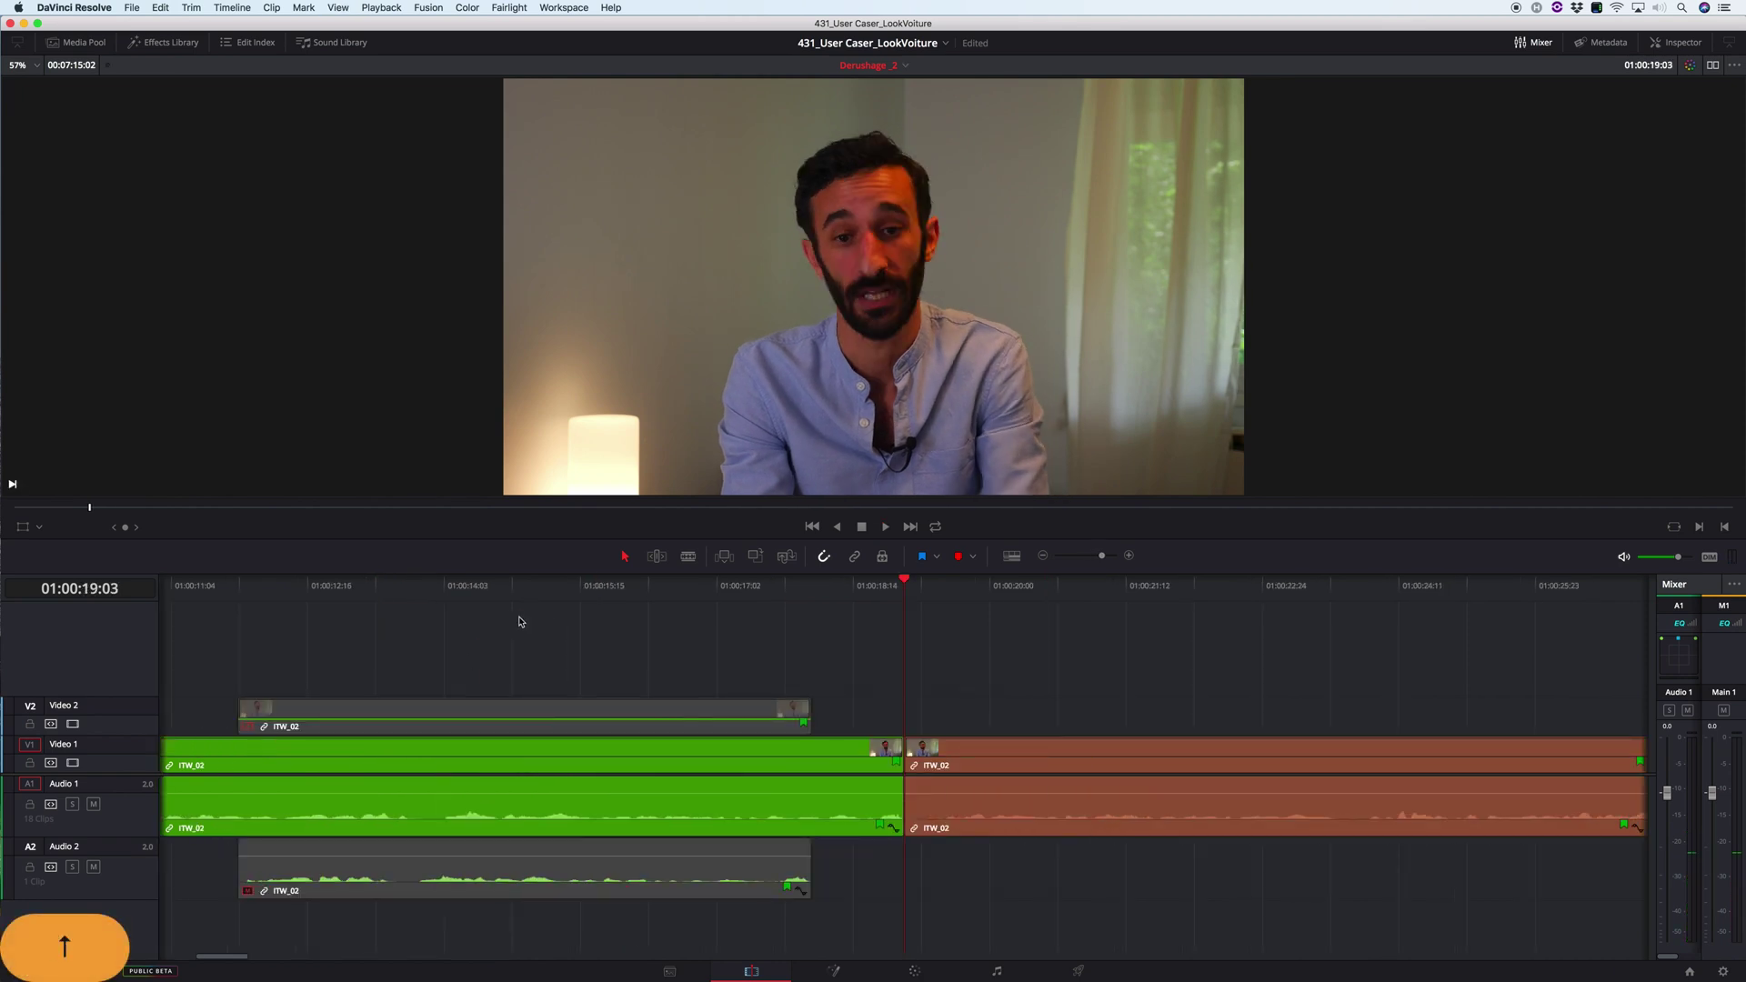
{"action": "key", "text": "i"}
{"action": "key", "text": "k"}
{"action": "key", "text": "l"}
{"action": "key", "text": "k"}
{"action": "key", "text": "Right"}
{"action": "key", "text": "Right"}
{"action": "key", "text": "Right"}
{"action": "key", "text": "Right"}
{"action": "key", "text": "Right"}
{"action": "key", "text": "Right"}
{"action": "key", "text": "Right"}
{"action": "key", "text": "Right"}
{"action": "key", "text": "Right"}
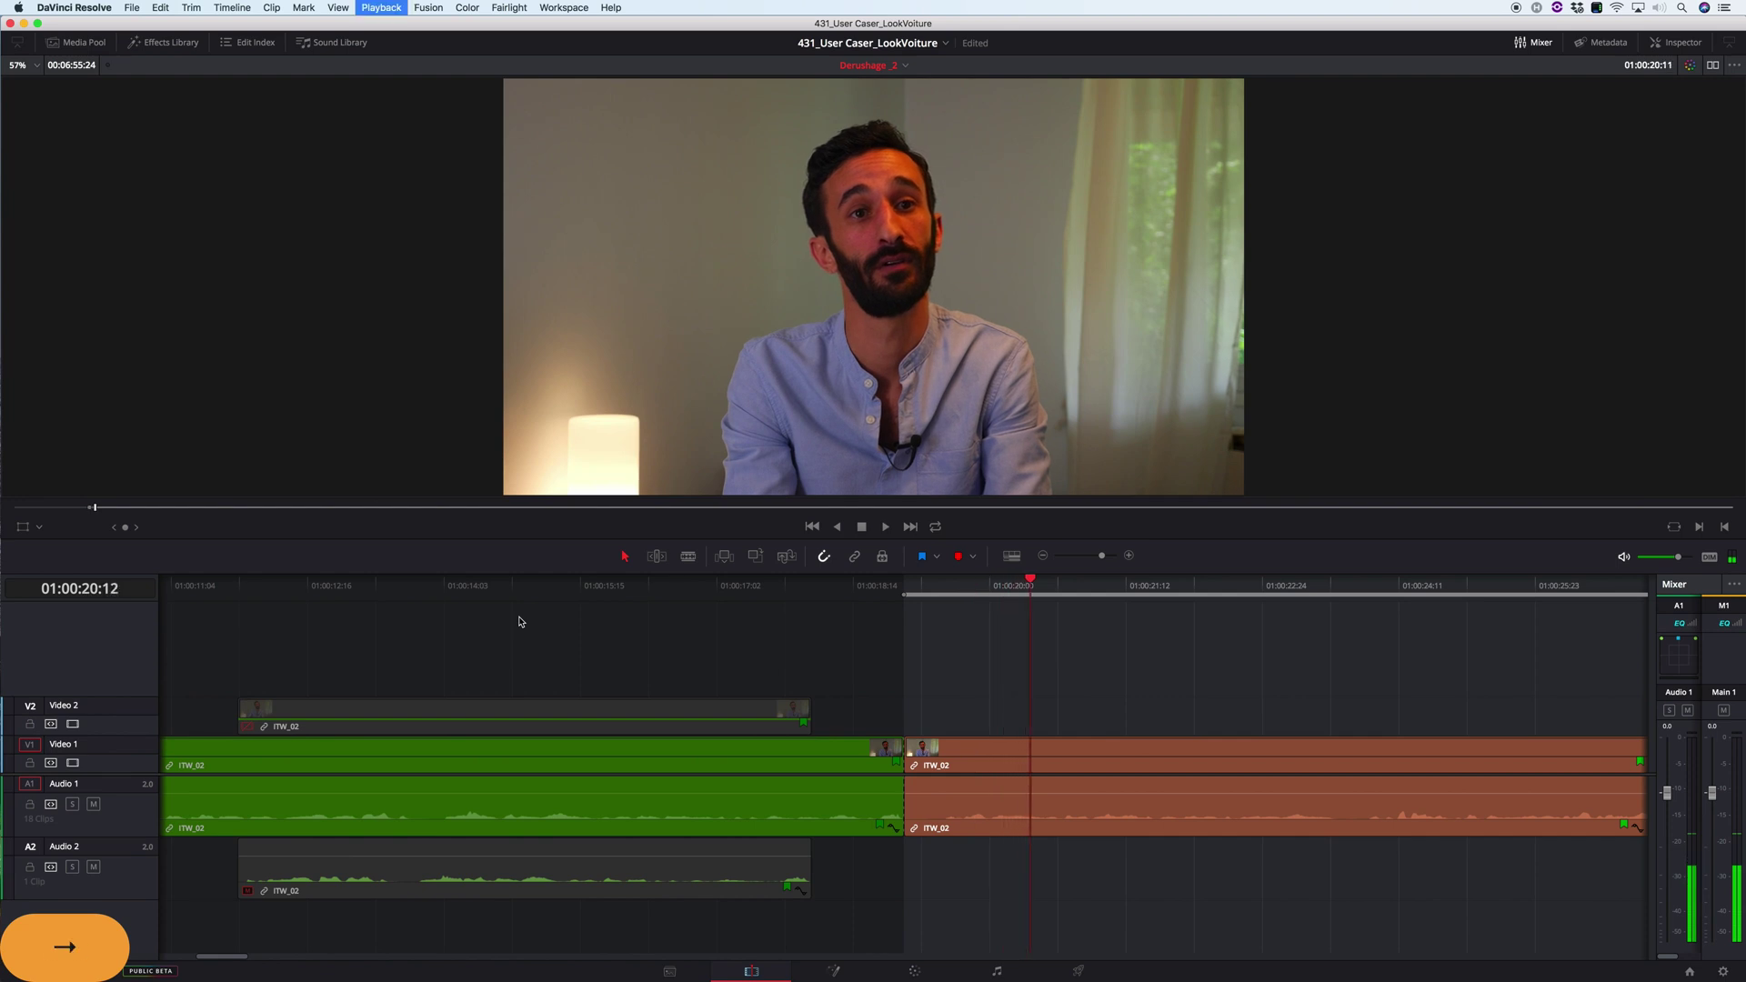
{"action": "key", "text": "Right"}
{"action": "key", "text": "Right"}
{"action": "key", "text": "Right"}
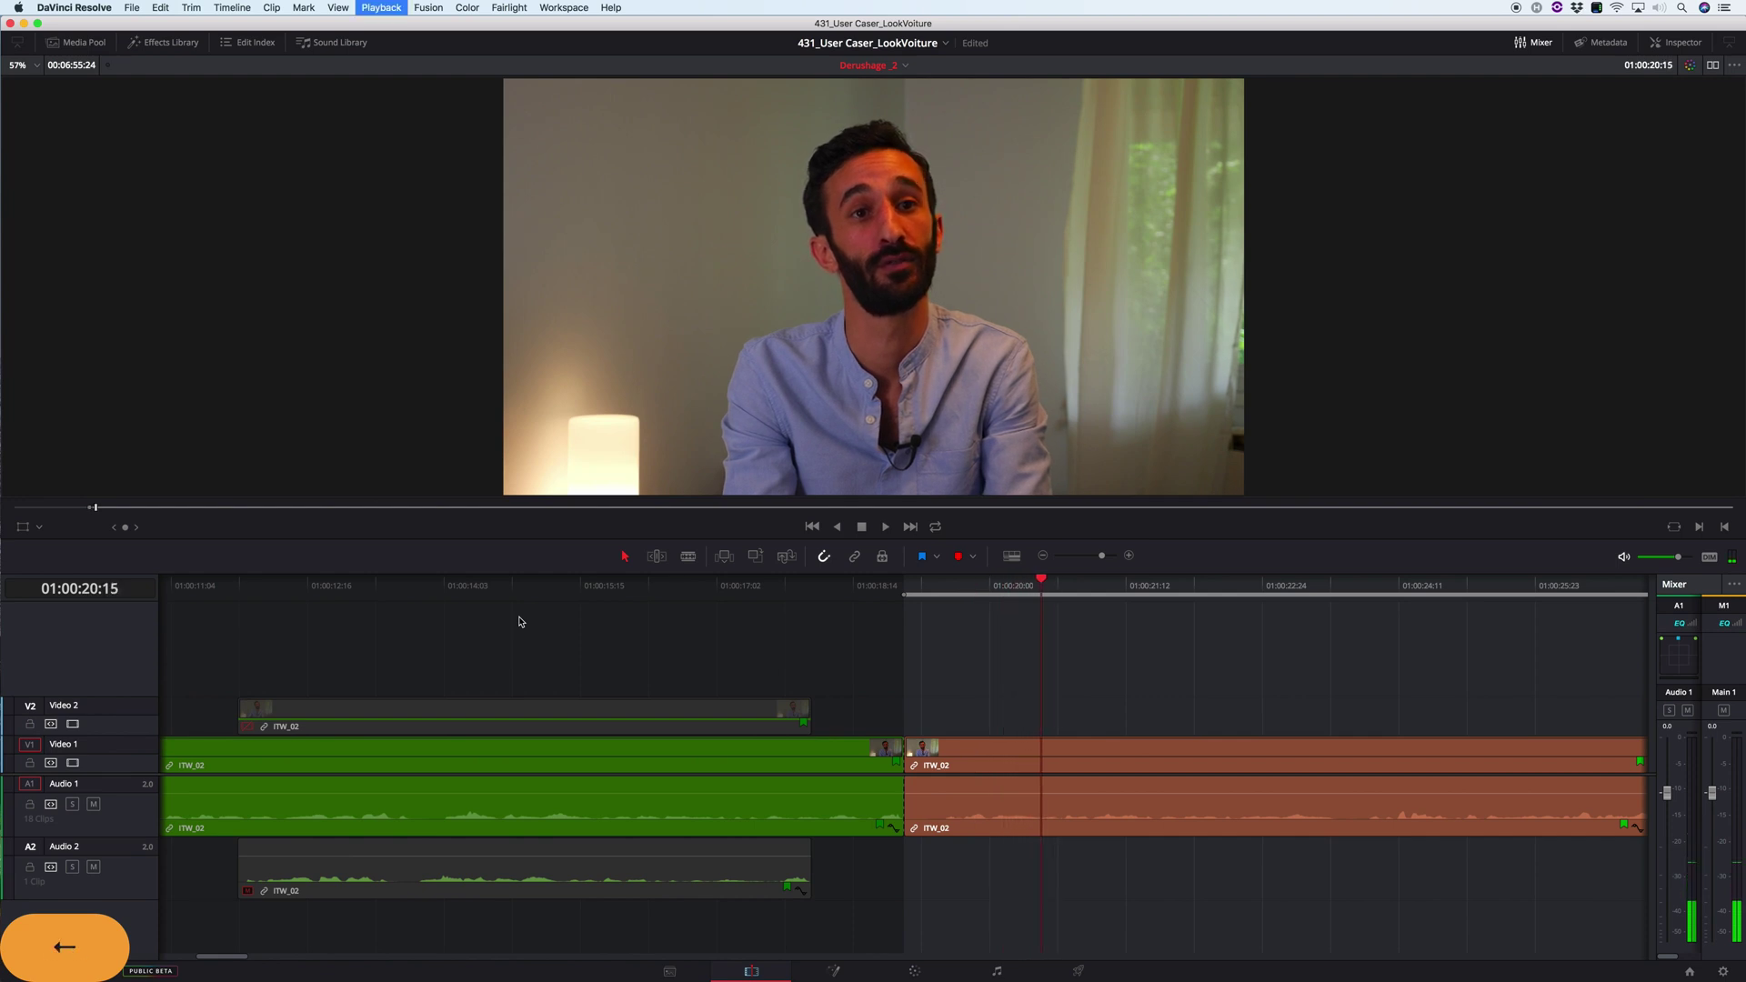
{"action": "key", "text": "o"}
{"action": "key", "text": "x"}
- Play across the new cut and on through the trimmed brown ITW_02 clip to about 01:00:27:15
{"action": "key", "text": "j"}
{"action": "key", "text": "k"}
{"action": "key", "text": "l"}
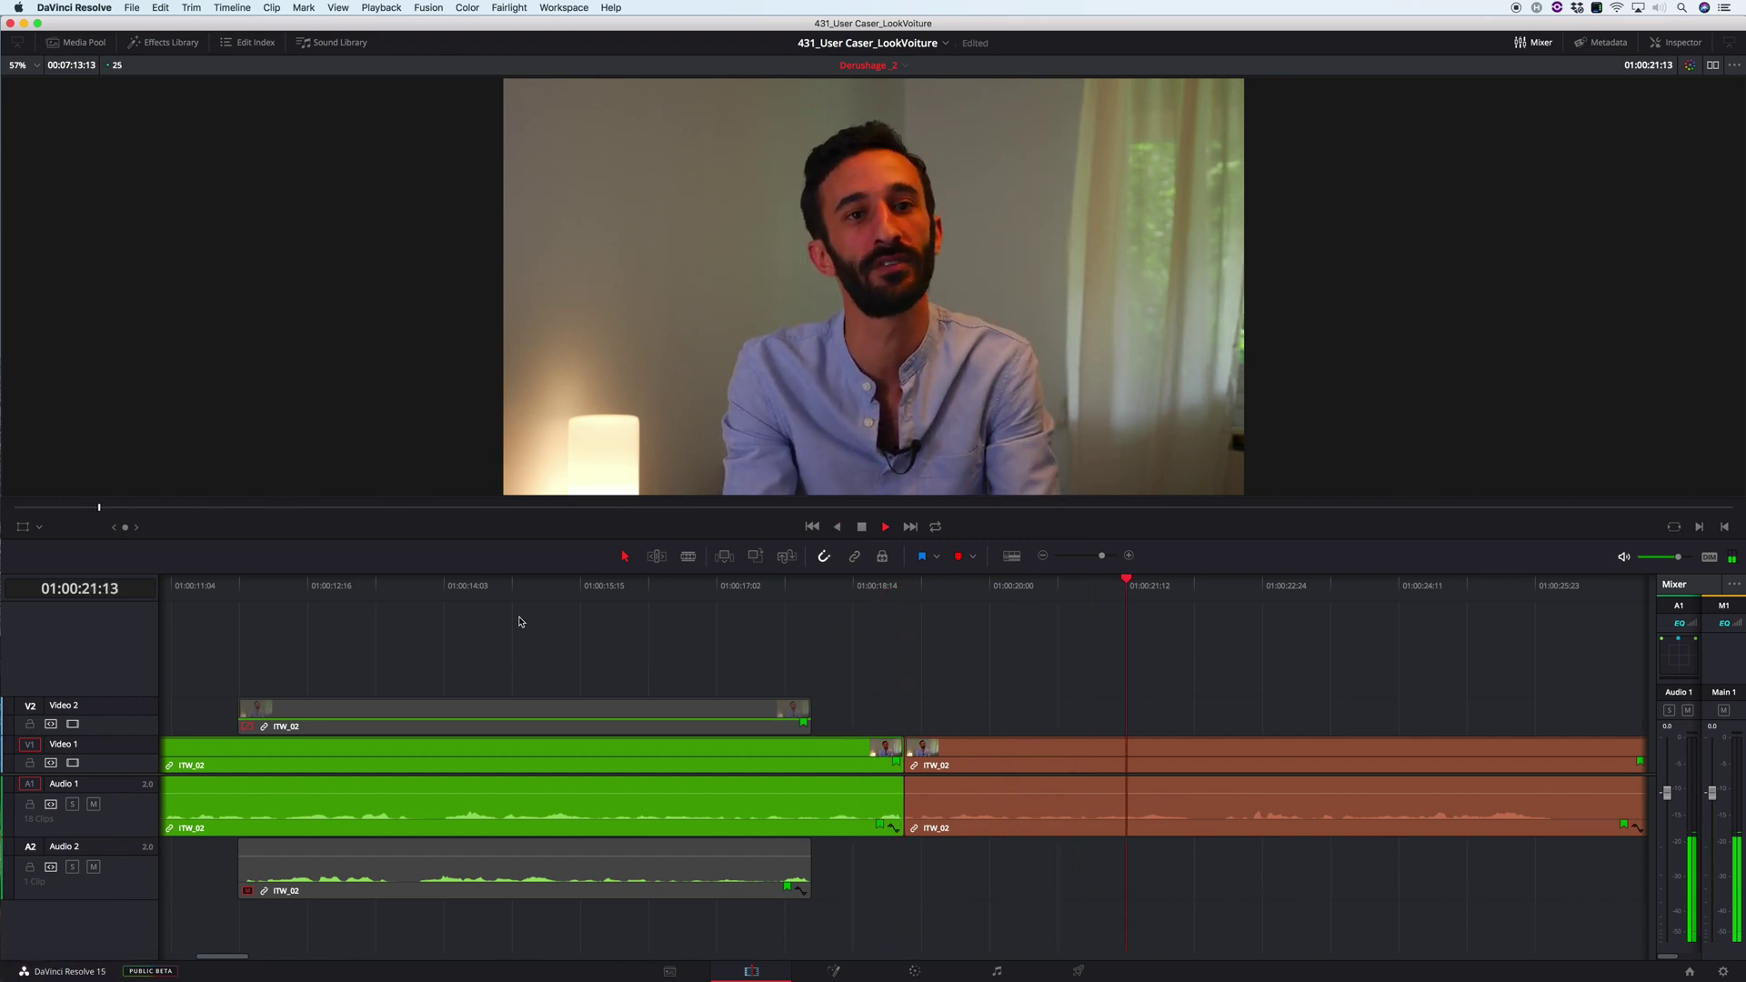
{"action": "scroll", "coordinate": [519, 622], "scroll_direction": "down", "scroll_amount": 2}
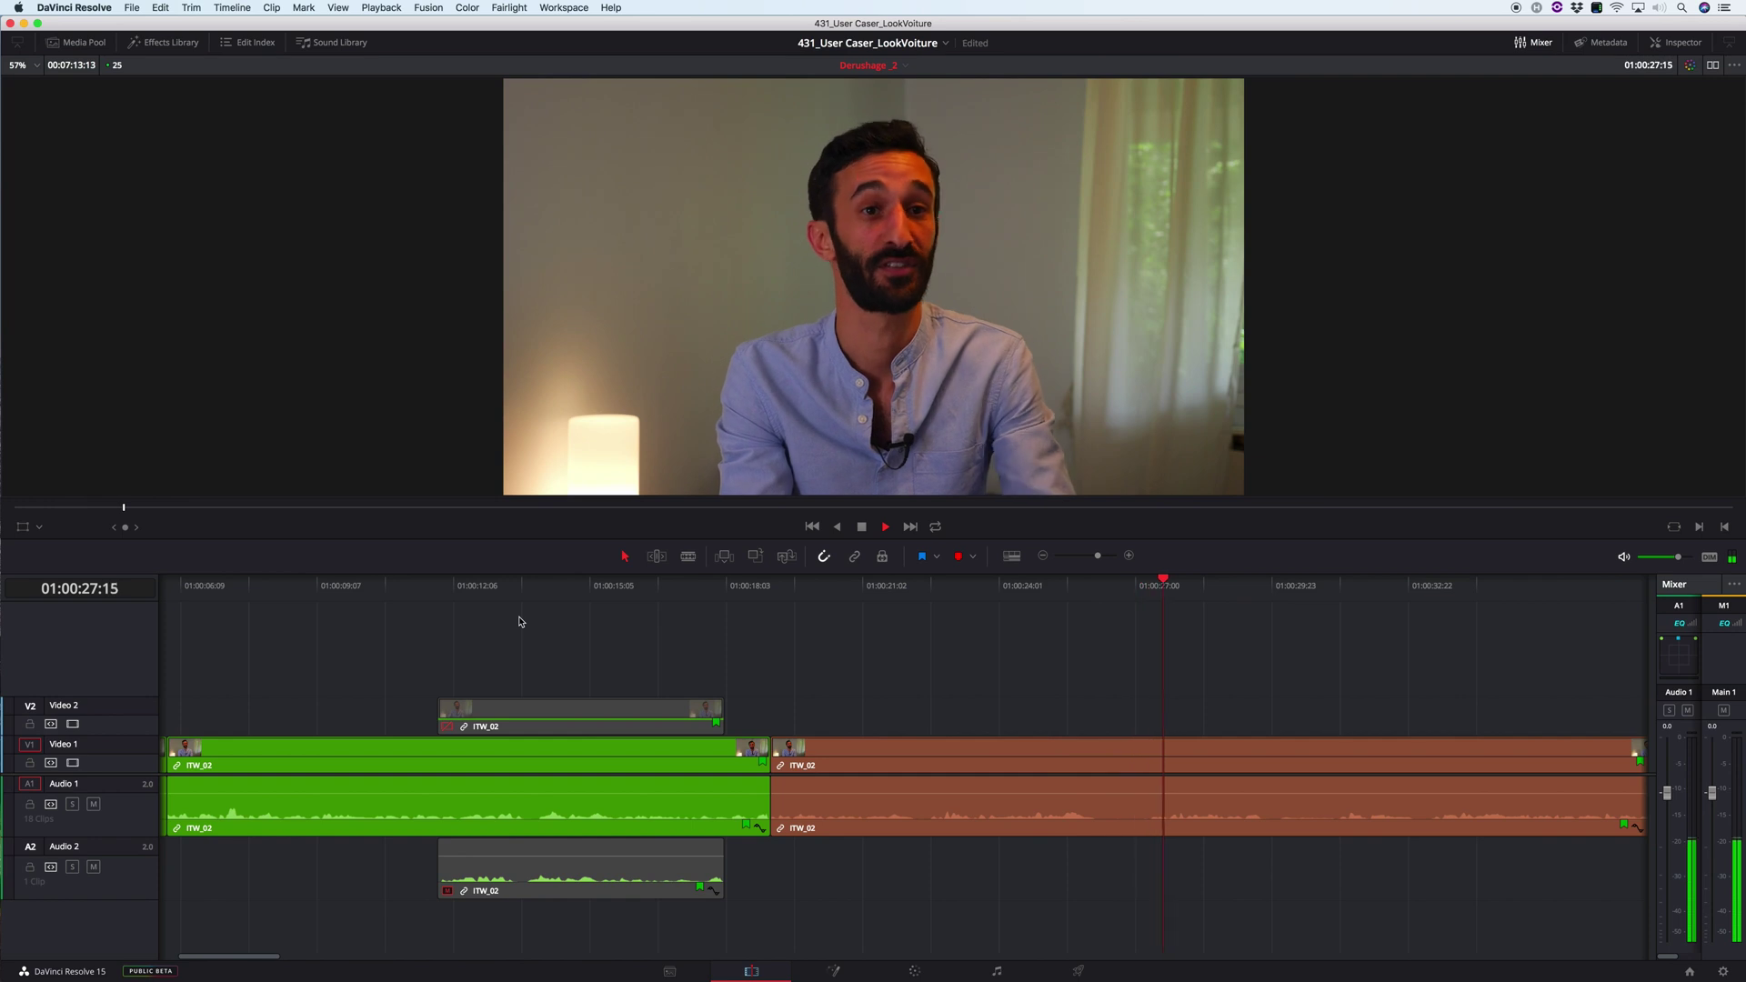
{"action": "scroll", "coordinate": [520, 622], "scroll_direction": "down", "scroll_amount": 2}
- Mark the brown ITW_02 clip from about 01:00:26:06 to its end and ripple-delete that range
{"action": "key", "text": "j"}
{"action": "key", "text": "j"}
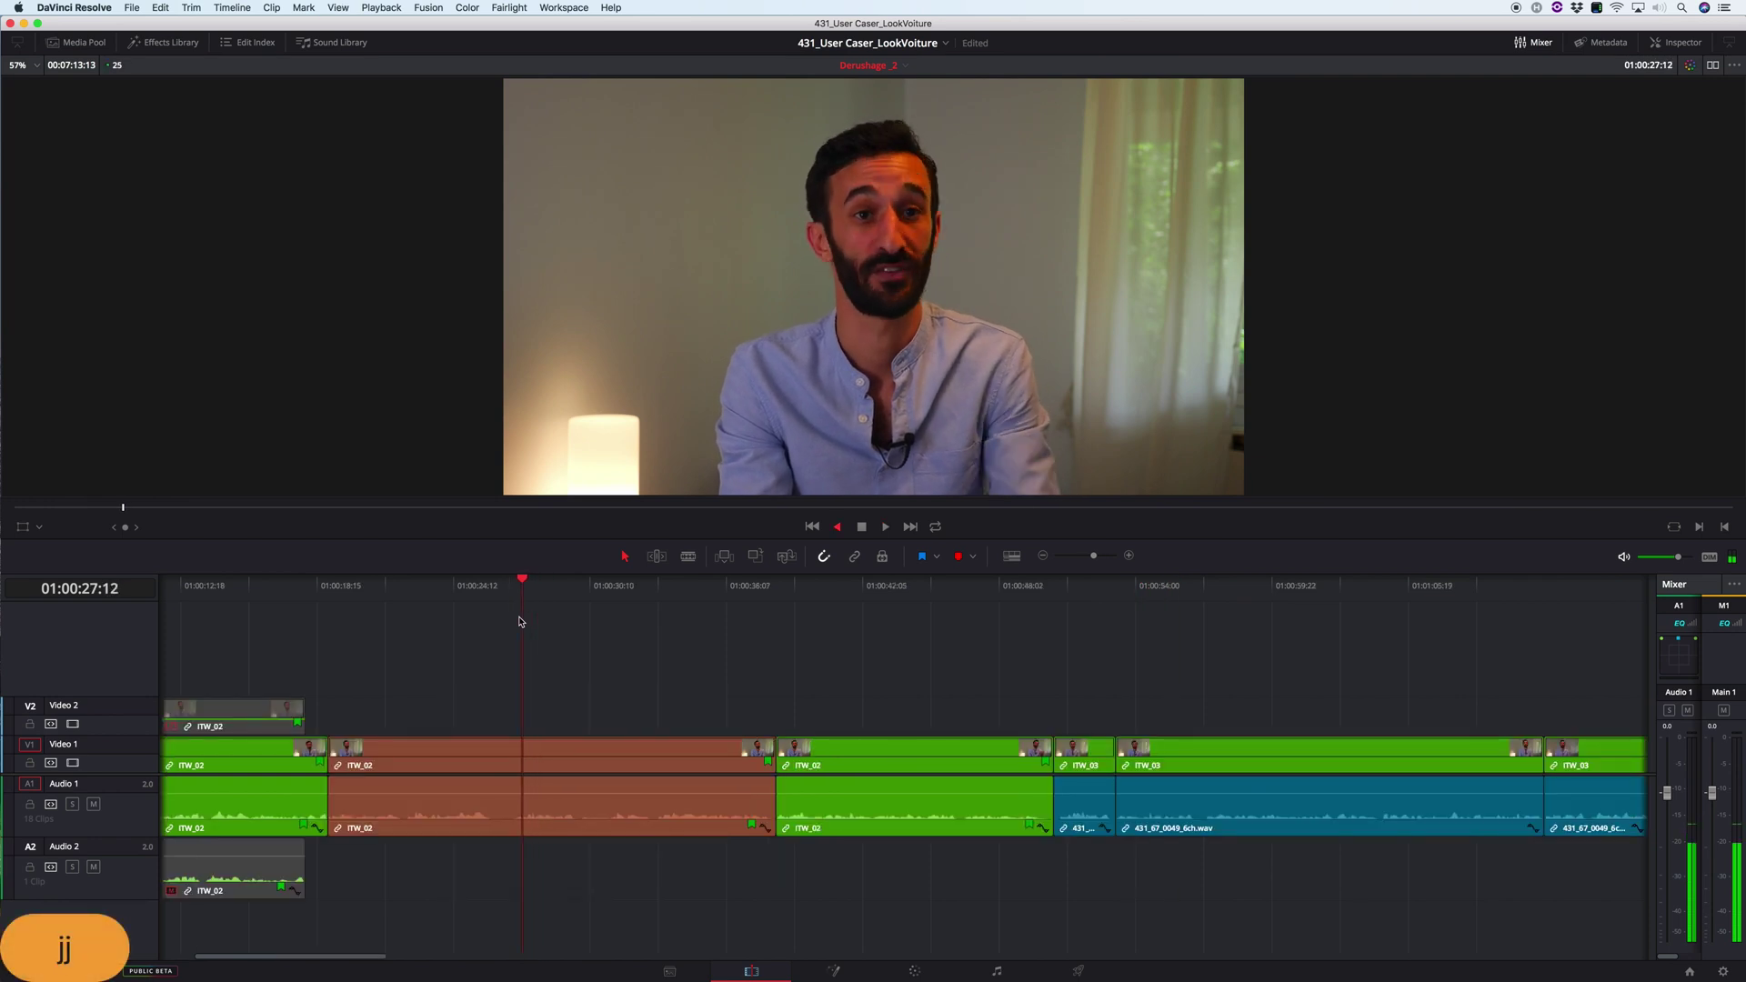
{"action": "key", "text": "k"}
{"action": "key", "text": "l"}
{"action": "key", "text": "k"}
{"action": "key", "text": "i"}
{"action": "key", "text": "l"}
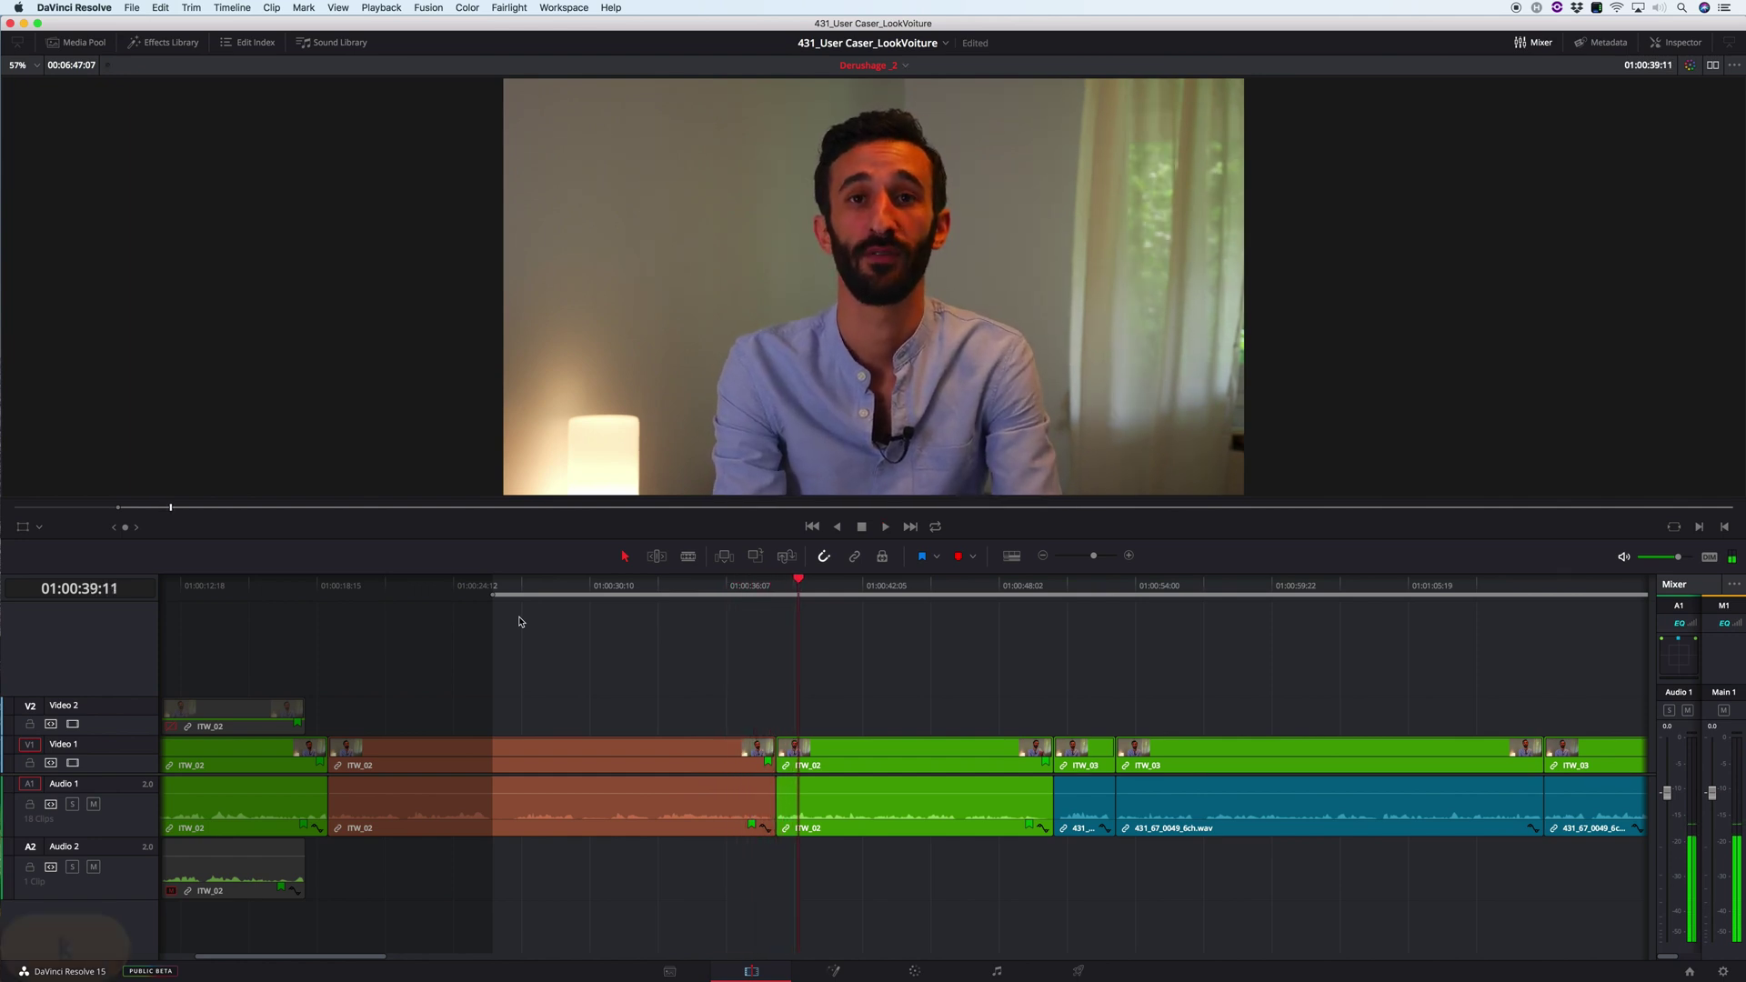
{"action": "key", "text": "k"}
{"action": "key", "text": "q"}
{"action": "key", "text": "o"}
{"action": "key", "text": "x"}
- Play from the shortened brown ITW_02 clip's end through the following ITW_02 clip into ITW_03
{"action": "key", "text": "j"}
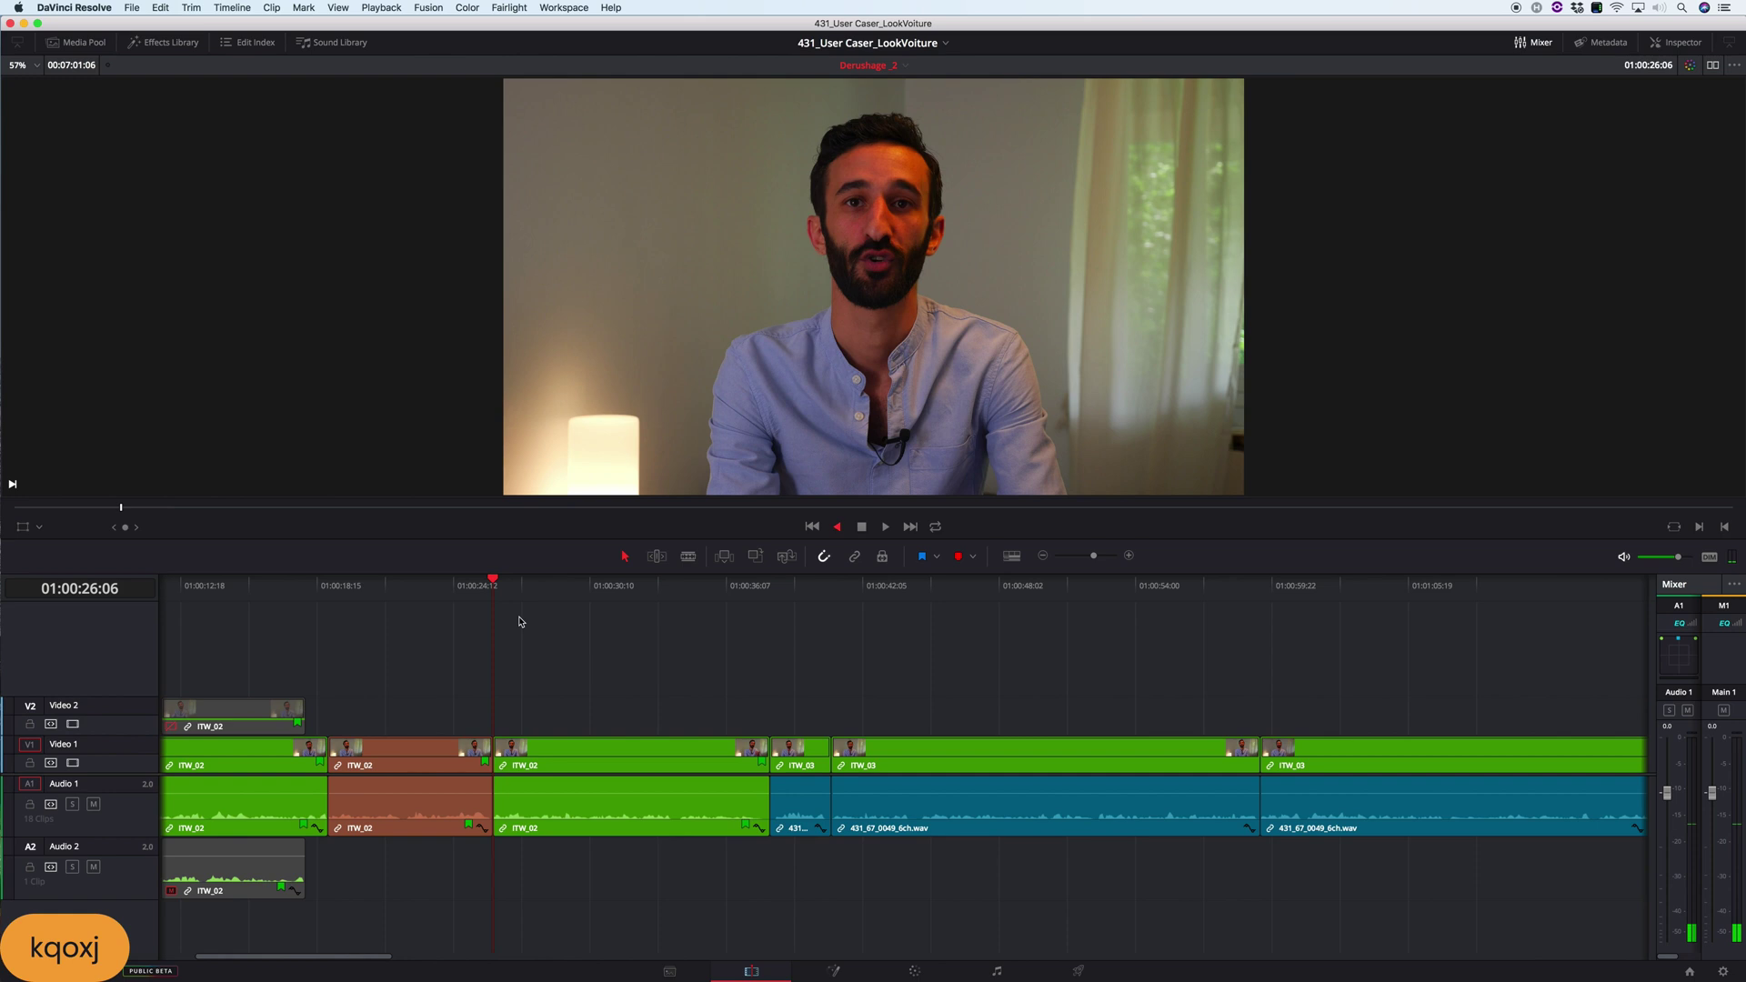
{"action": "key", "text": "k"}
{"action": "key", "text": "l"}
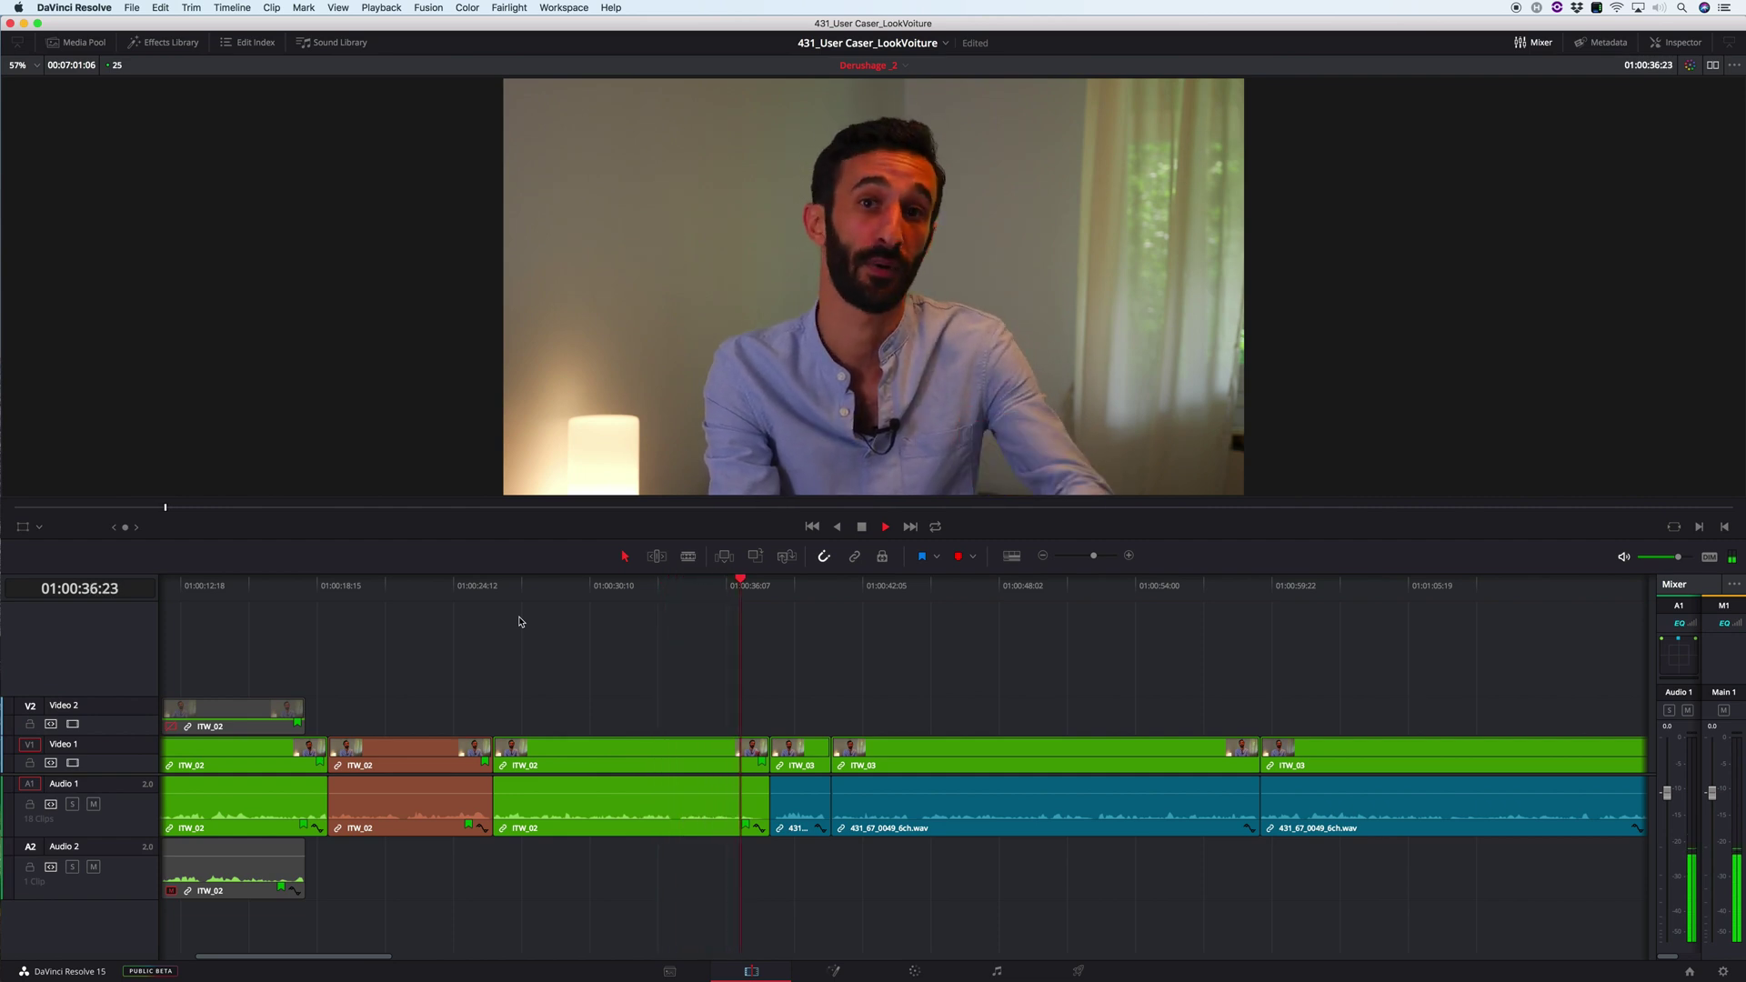
{"action": "key", "text": "space"}
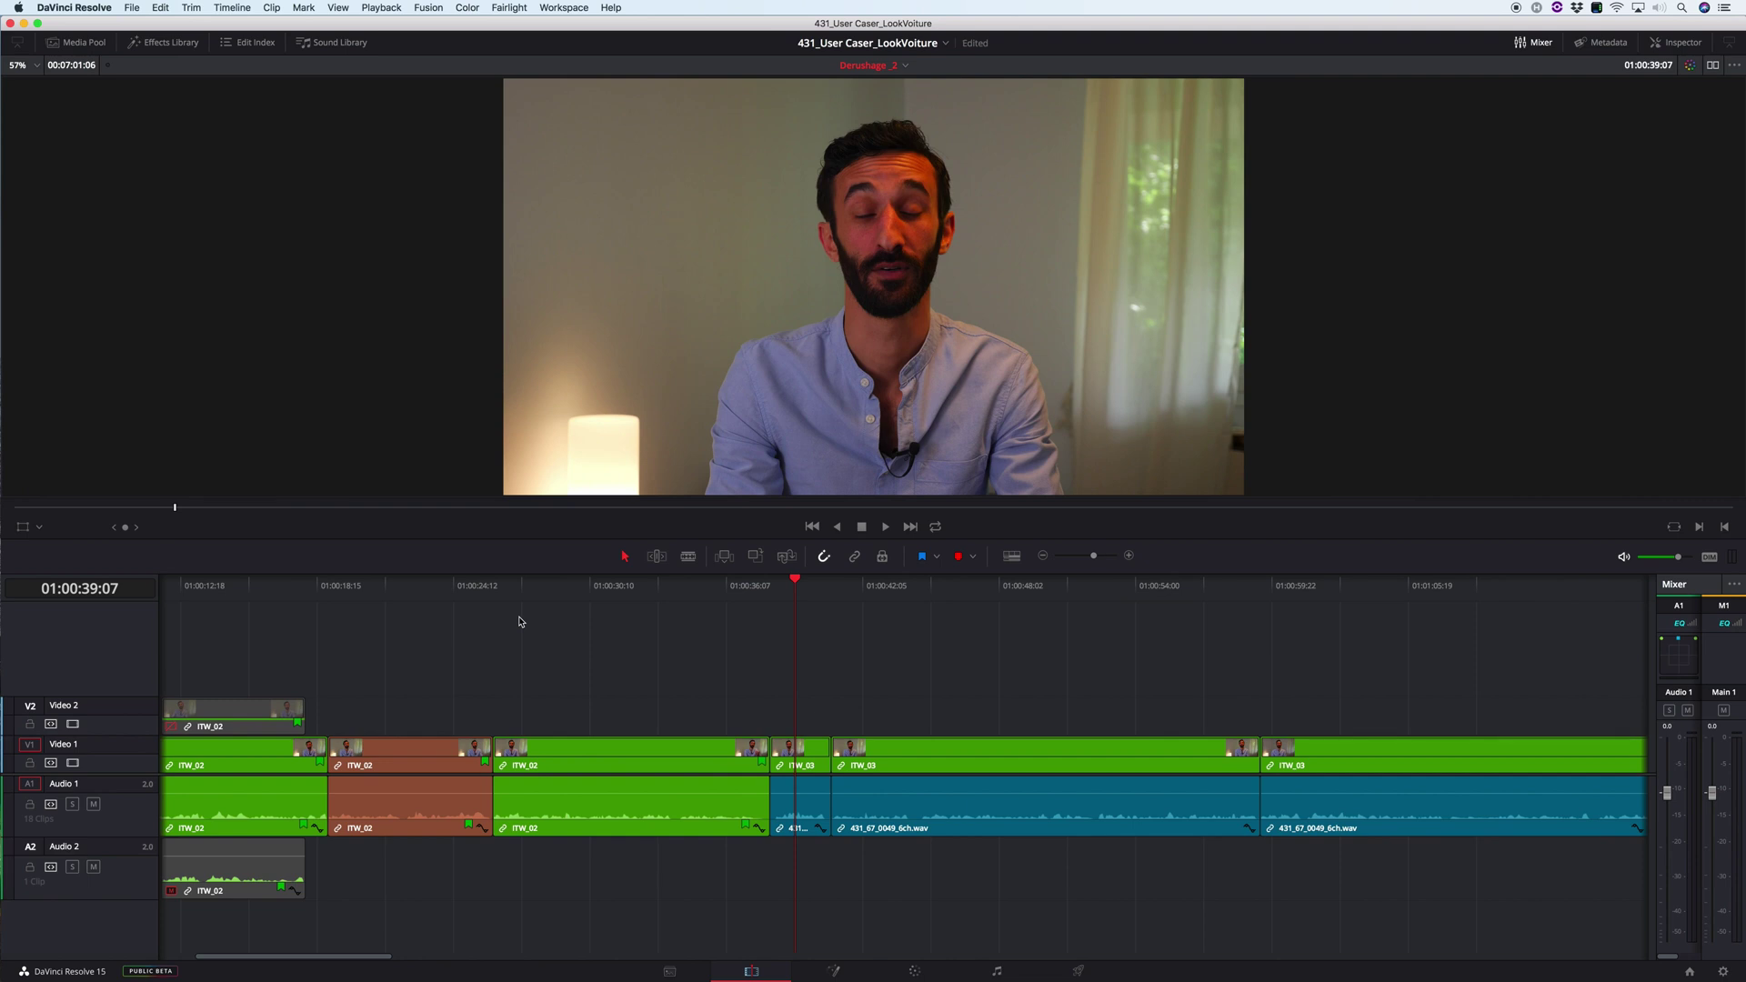
- Survey the timeline and replay the transition from the first green ITW_02 clip into the brown ITW_02 clip
{"action": "scroll", "coordinate": [1004, 602], "scroll_direction": "down", "scroll_amount": 3}
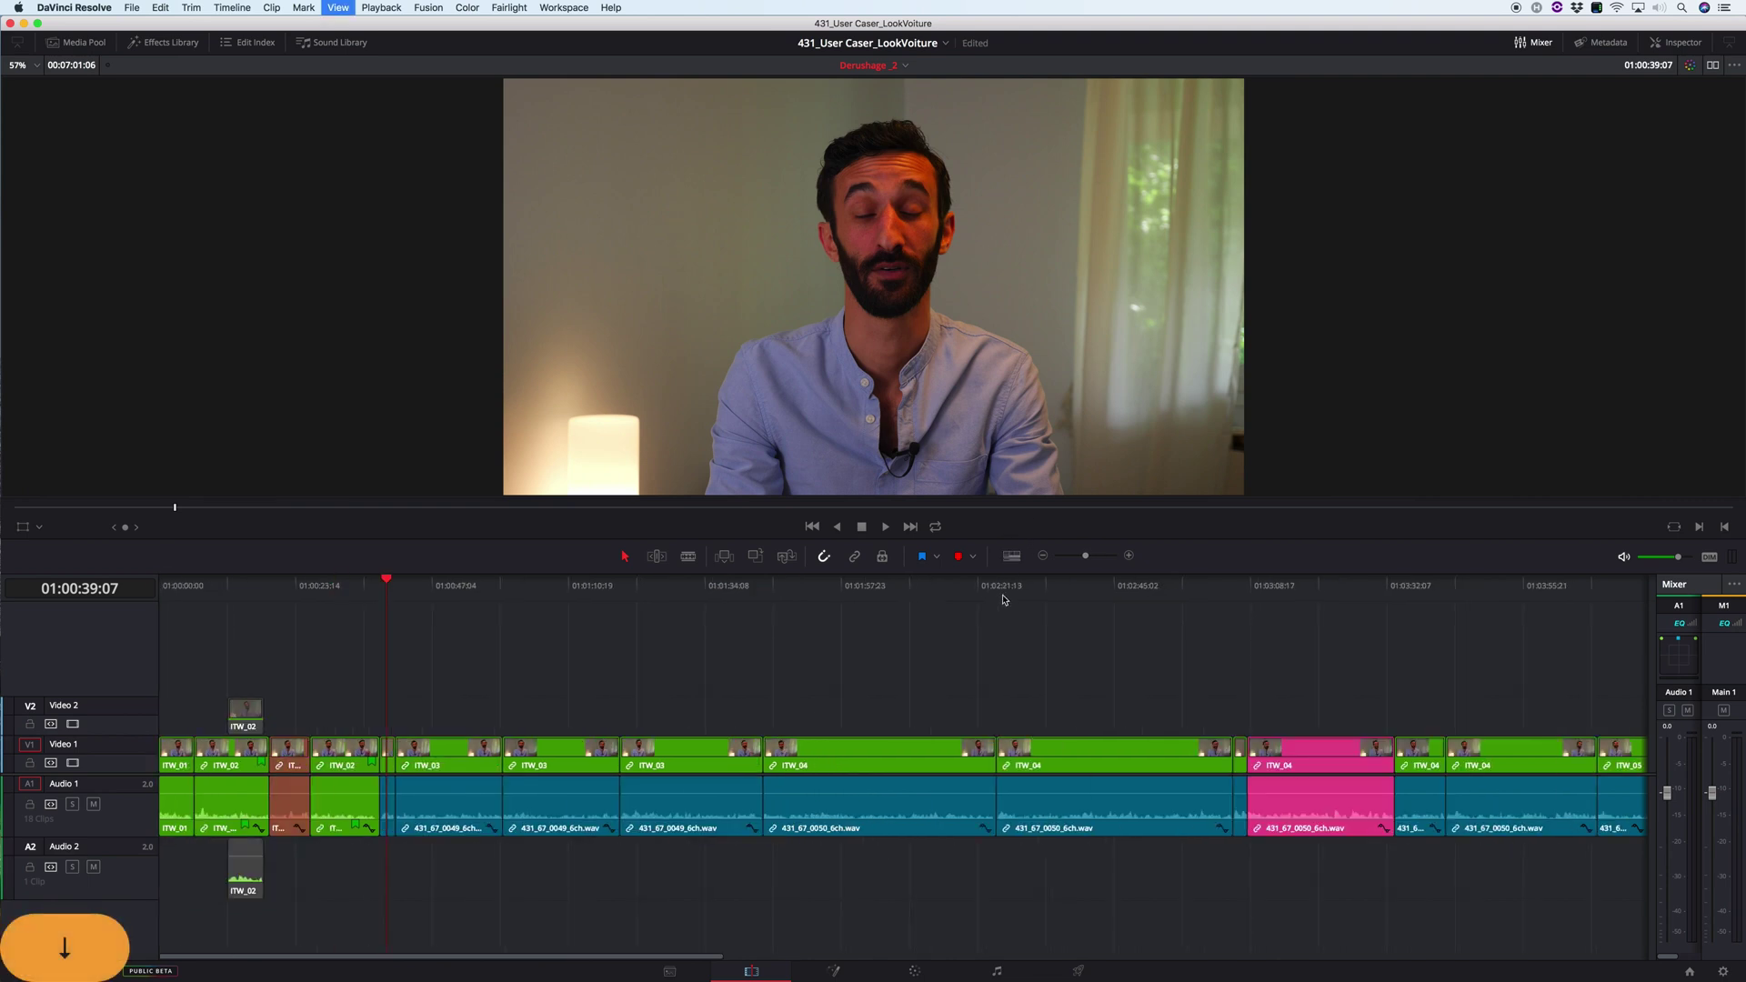
{"action": "scroll", "coordinate": [1019, 605], "scroll_direction": "up", "scroll_amount": 3}
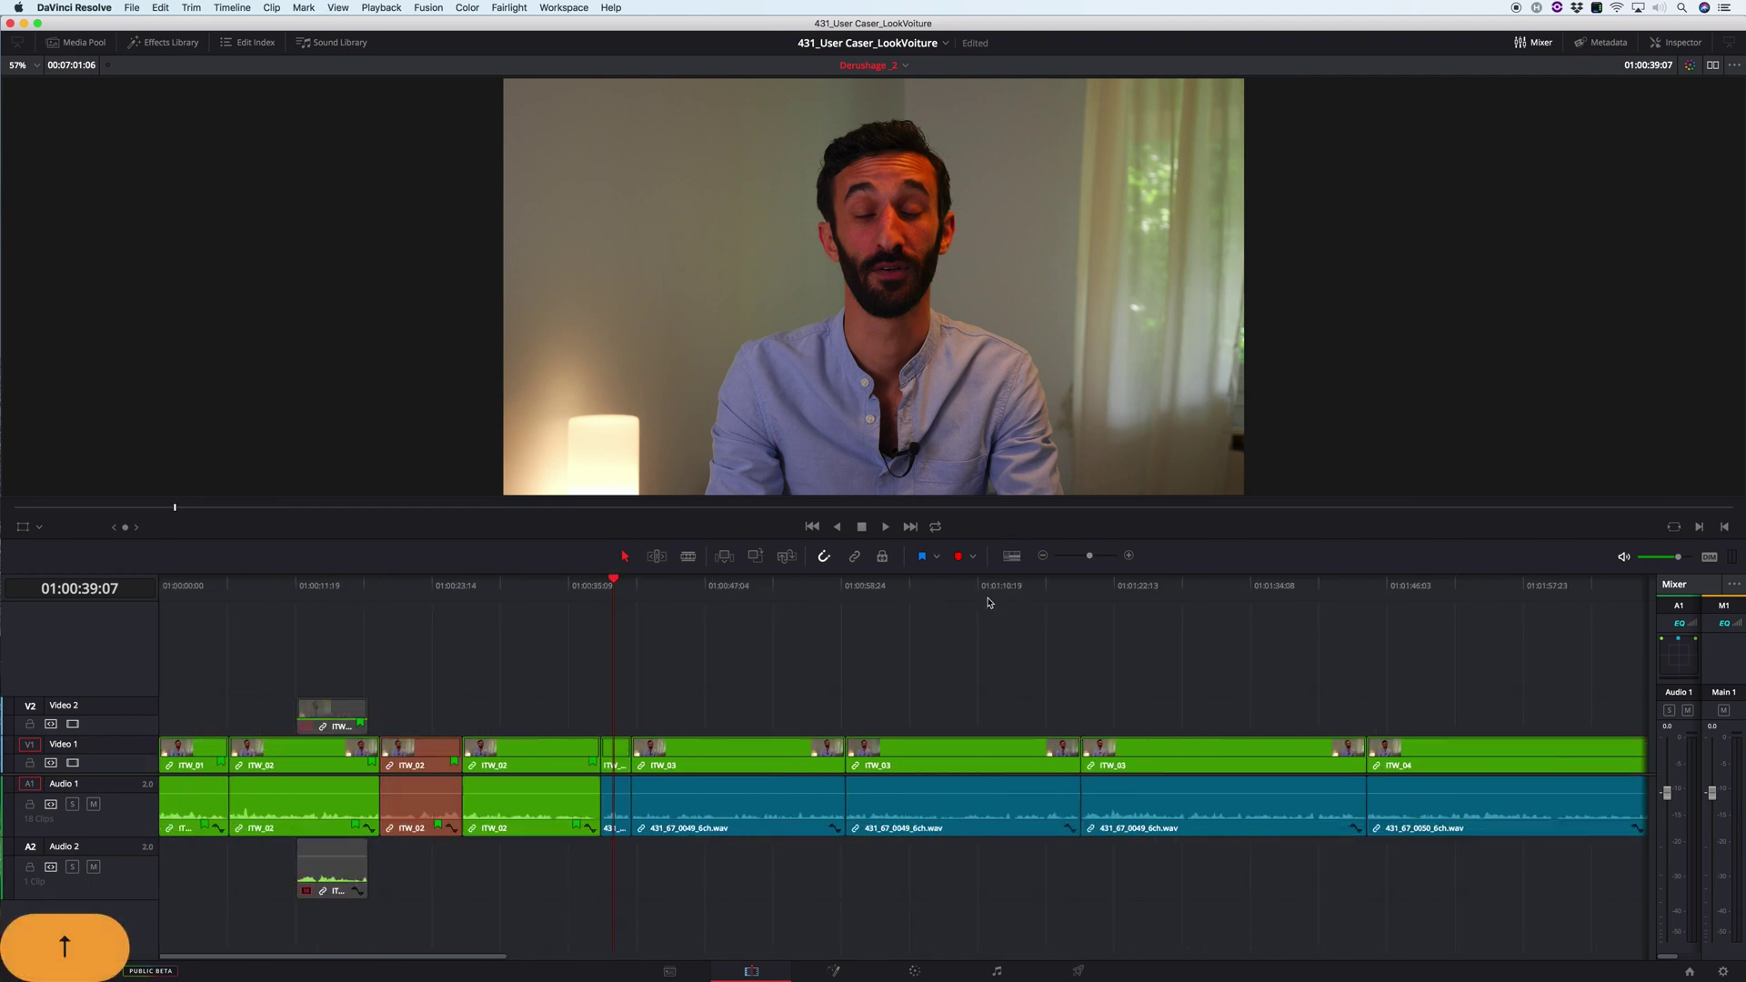
{"action": "left_click", "coordinate": [383, 607]}
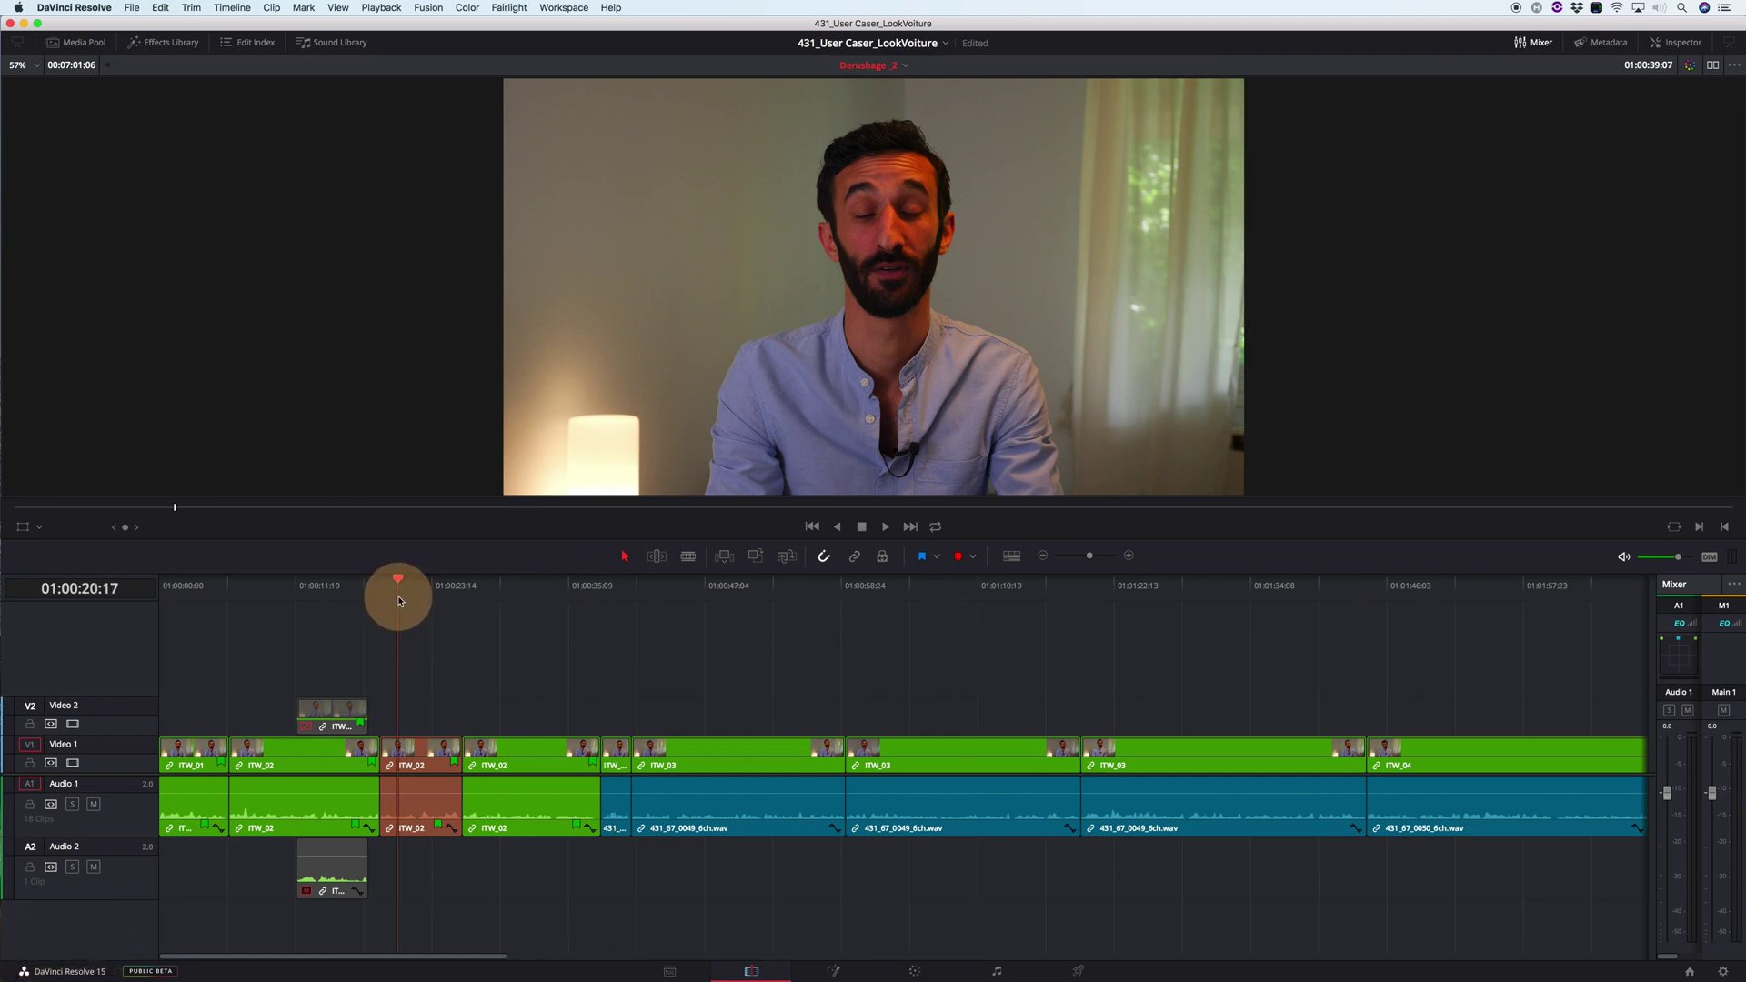
{"action": "left_click", "coordinate": [345, 592]}
{"action": "key", "text": "k"}
{"action": "key", "text": "l"}
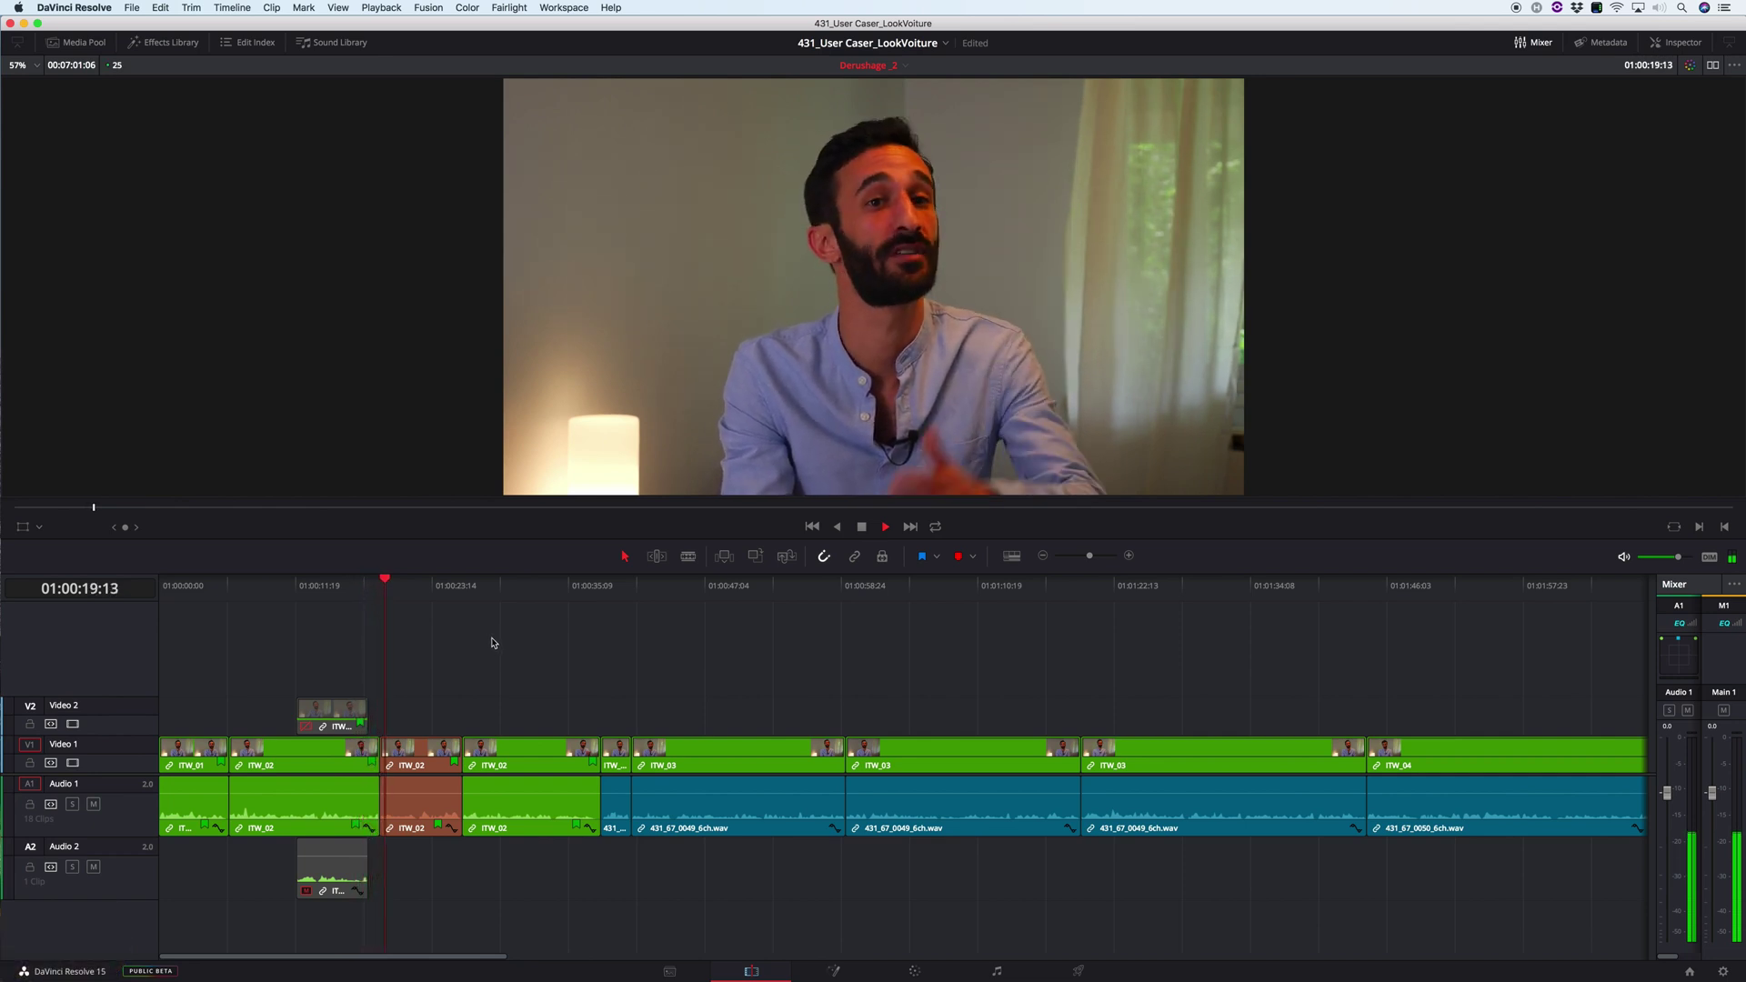
{"action": "key", "text": "k"}
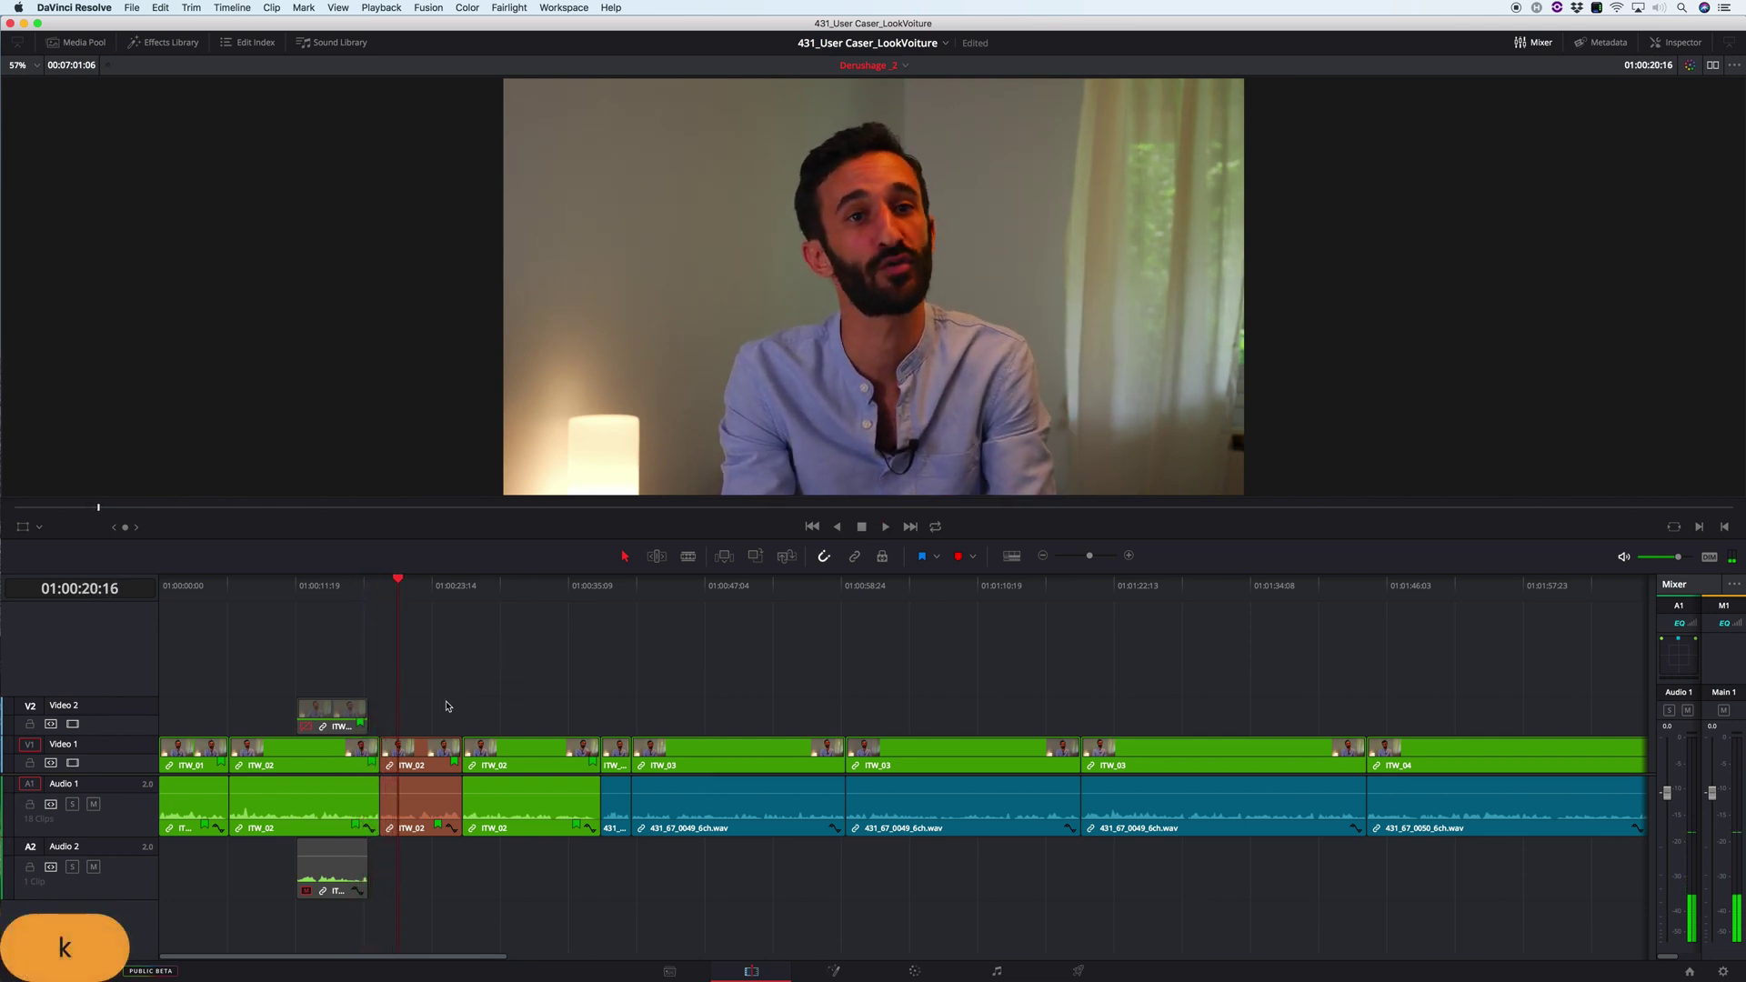
- Move the brown ITW_02 clip and the green ITW_02 clip after it to the timeline's end, ahead of the parked clips
{"action": "left_click_drag", "start_coordinate": [420, 691], "coordinate": [534, 738]}
{"action": "key", "text": "super+minus"}
{"action": "key", "text": "super+minus"}
{"action": "left_click_drag", "start_coordinate": [255, 748], "coordinate": [1069, 742]}
{"action": "left_click_drag", "start_coordinate": [989, 702], "coordinate": [1096, 871]}
{"action": "left_click_drag", "start_coordinate": [1098, 780], "coordinate": [1561, 772]}
{"action": "left_click_drag", "start_coordinate": [1329, 753], "coordinate": [1594, 754]}
{"action": "left_click_drag", "start_coordinate": [1132, 906], "coordinate": [1322, 751]}
- Close the gap left between the remaining ITW_02 clip and the first ITW_03 clip
{"action": "scroll", "coordinate": [749, 605], "scroll_direction": "down", "scroll_amount": 3}
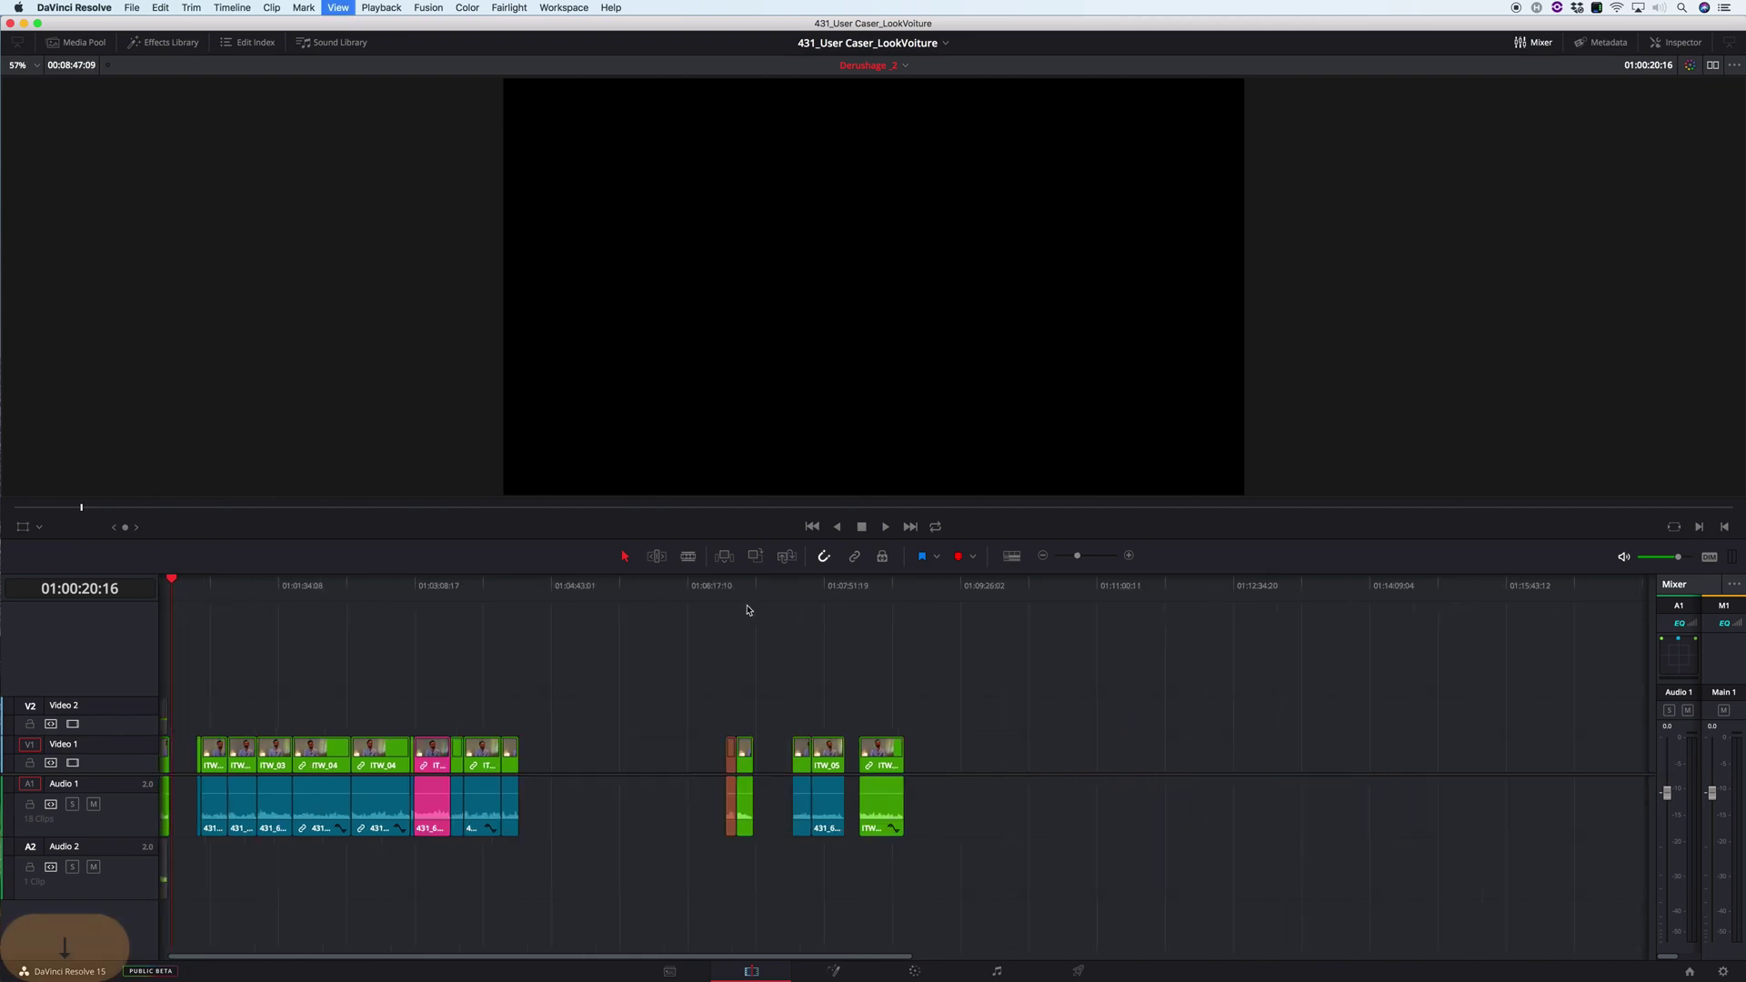
{"action": "scroll", "coordinate": [641, 644], "scroll_direction": "up", "scroll_amount": 3}
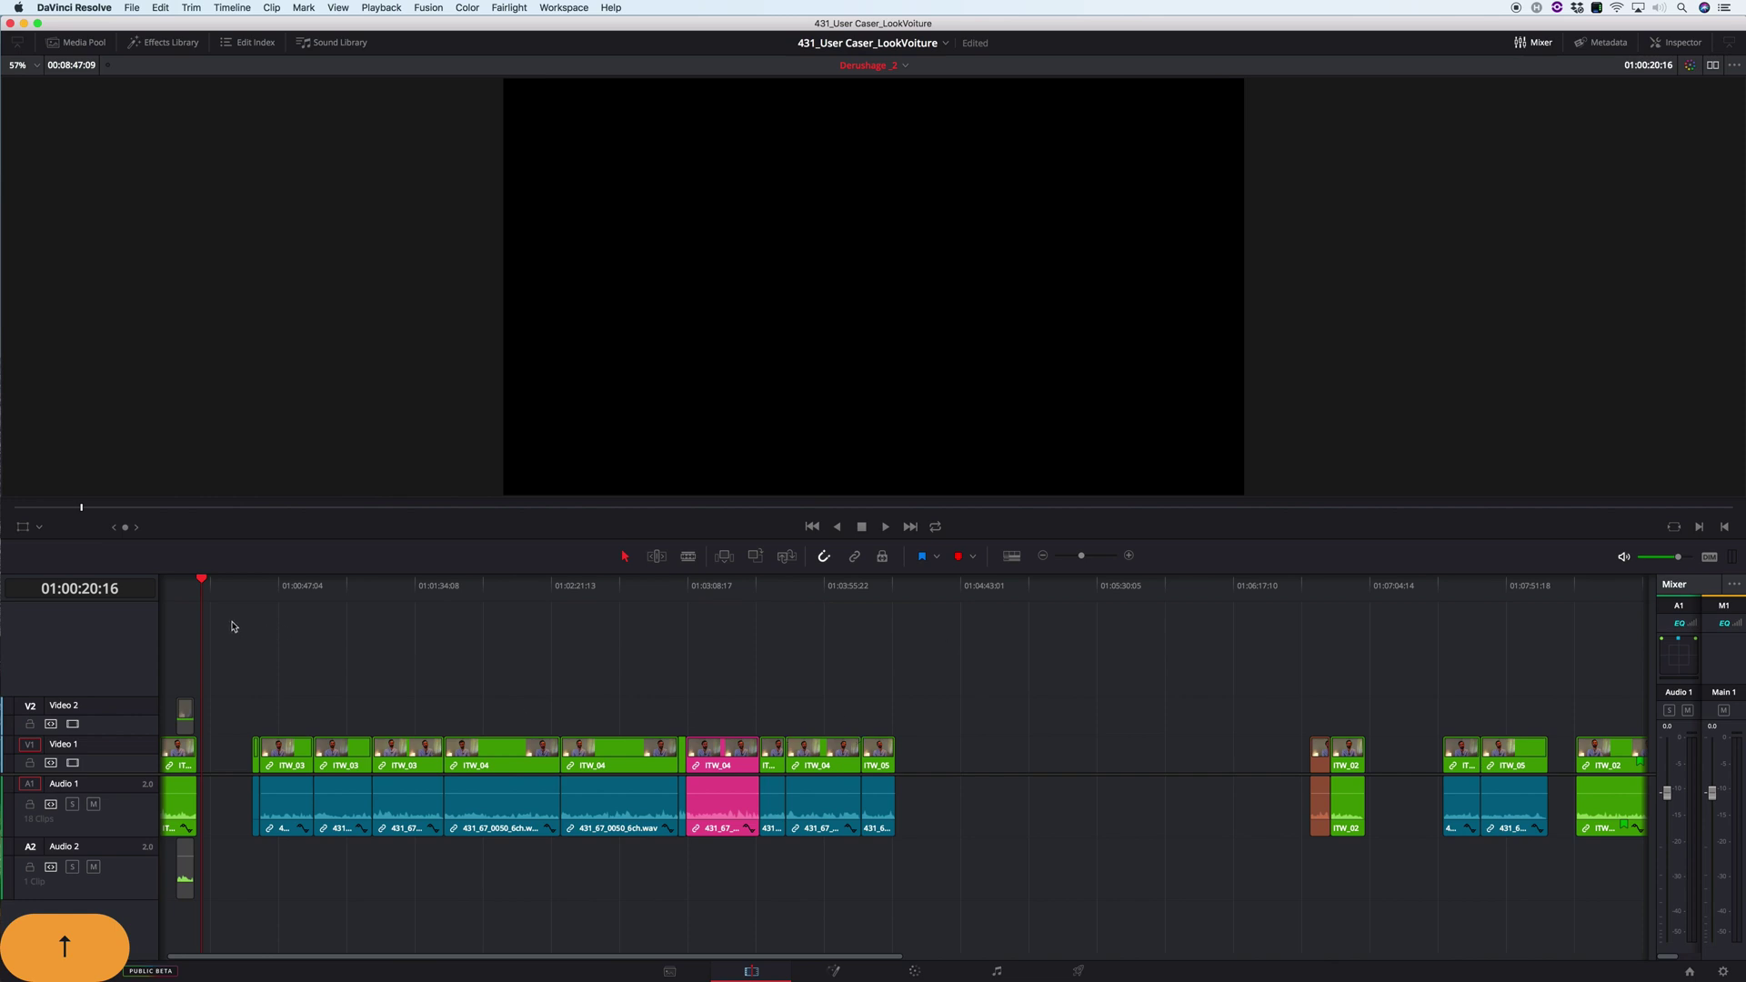
{"action": "left_click", "coordinate": [226, 759]}
{"action": "key", "text": "BackSpace"}
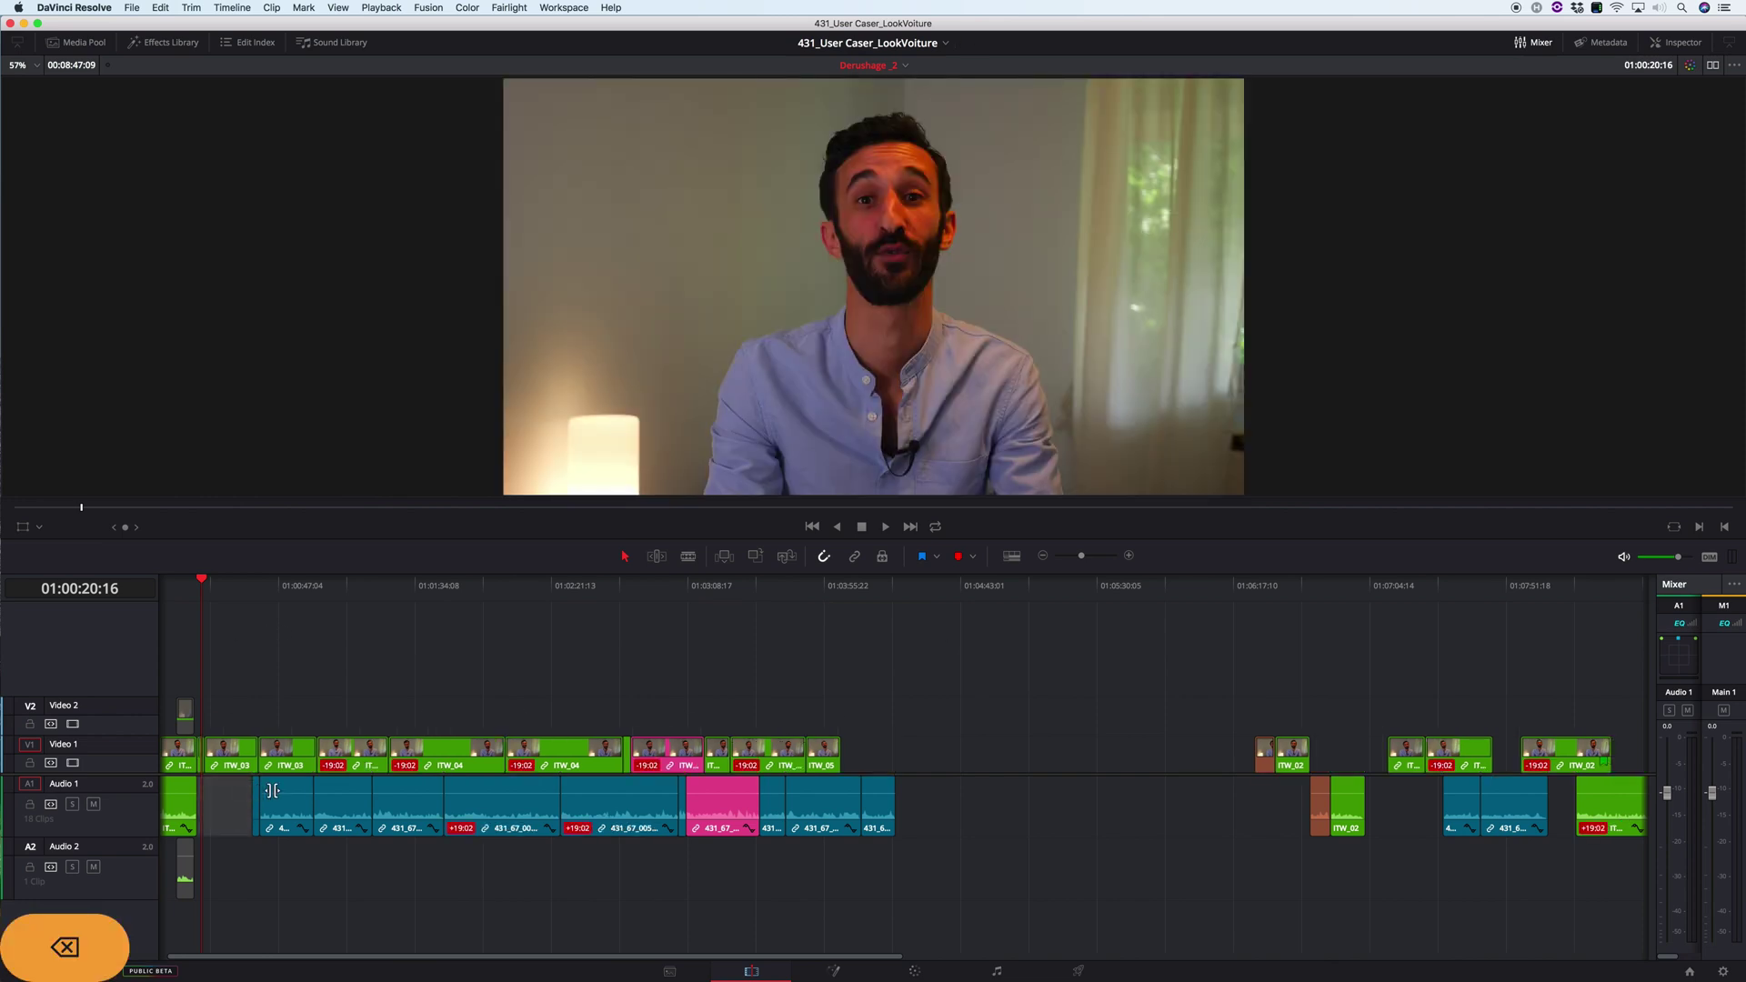
- Play across the cut from the remaining ITW_02 clip into the first ITW_03 clip
{"action": "key", "text": "super+equal"}
{"action": "key", "text": "super+equal"}
{"action": "left_click_drag", "start_coordinate": [535, 582], "coordinate": [507, 593]}
{"action": "key", "text": "k"}
{"action": "key", "text": "l"}
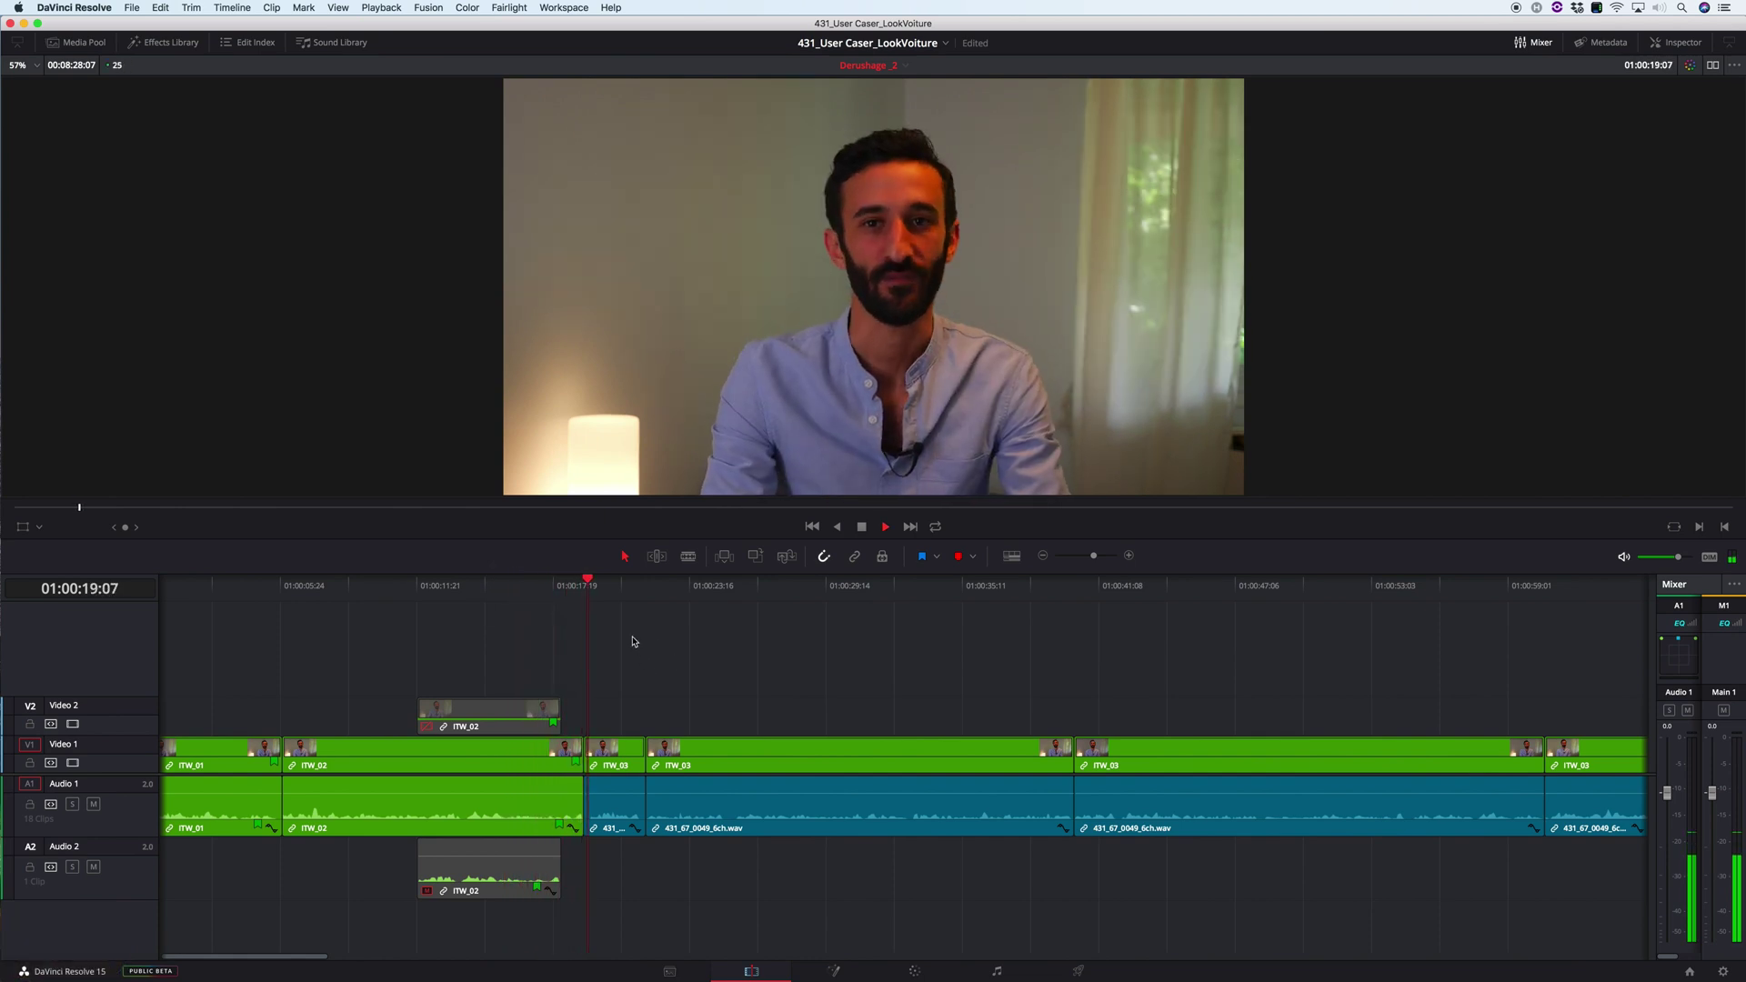
{"action": "key", "text": "k"}
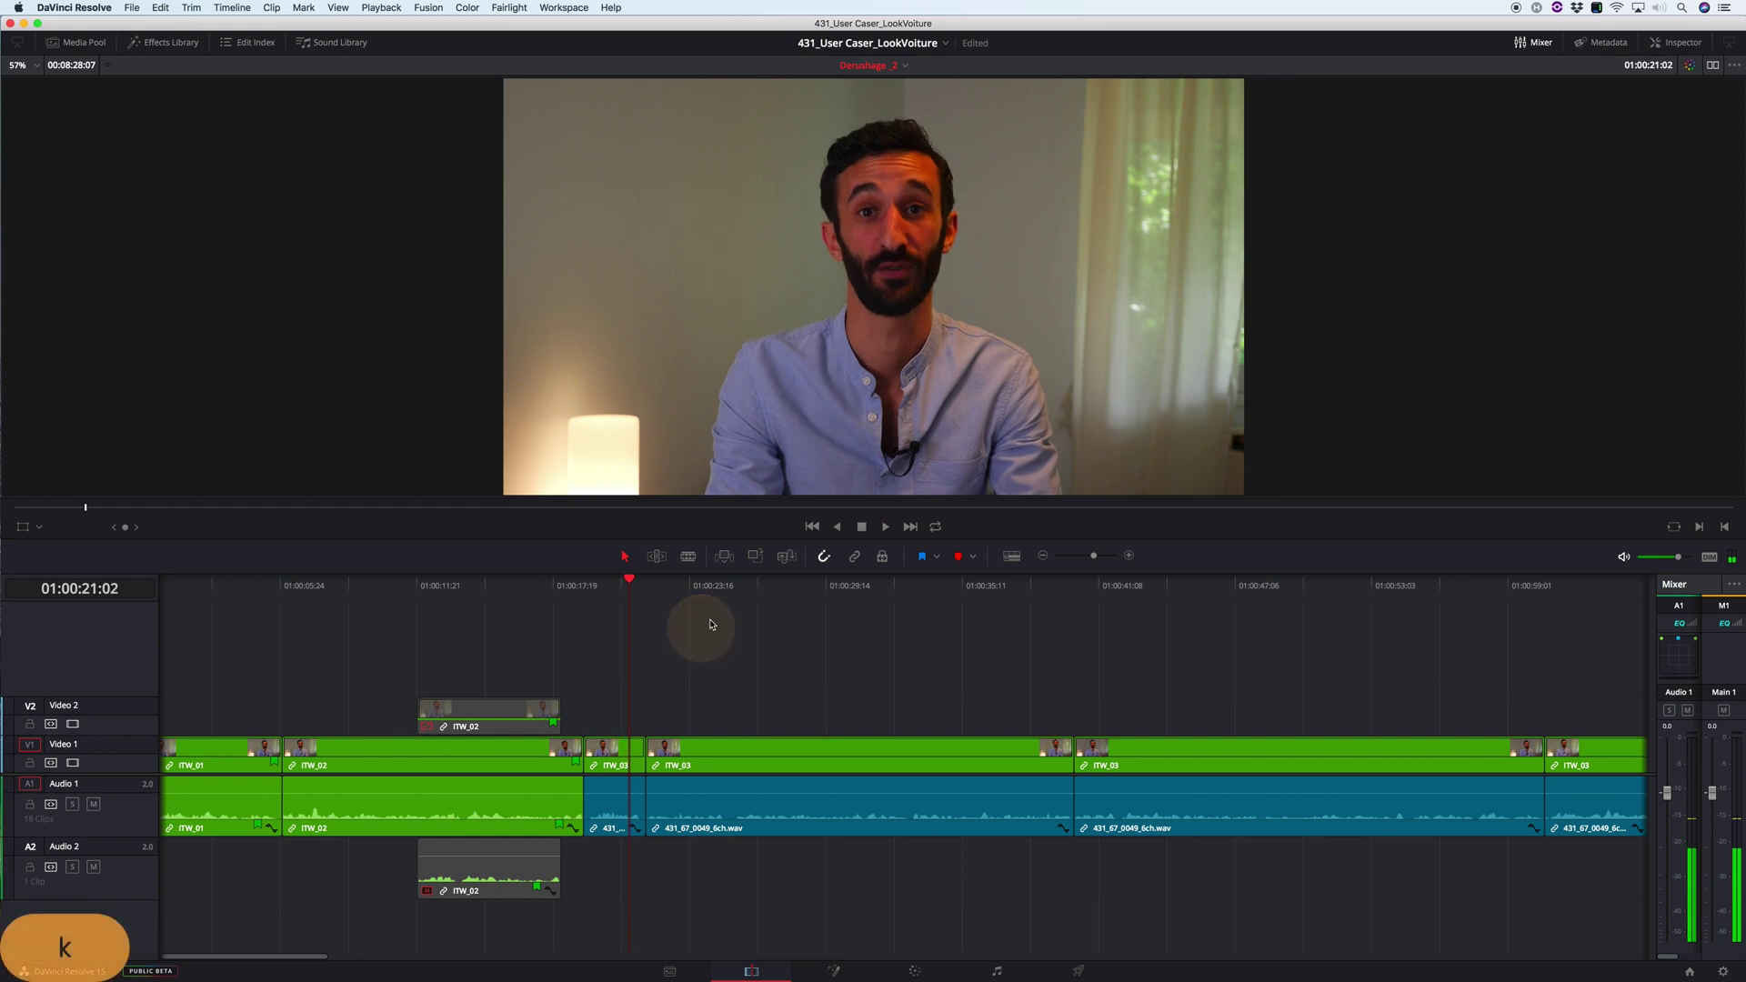
- Ripple-delete the first six frames of the first ITW_03 clip and return the playhead to about 01:00:14:05 in ITW_02
{"action": "key", "text": "q"}
{"action": "key", "text": "i"}
{"action": "key", "text": "Right"}
{"action": "key", "text": "Up"}
{"action": "key", "text": "Up"}
{"action": "key", "text": "Right"}
{"action": "key", "text": "Right"}
{"action": "key", "text": "Right"}
{"action": "key", "text": "Right"}
{"action": "key", "text": "o"}
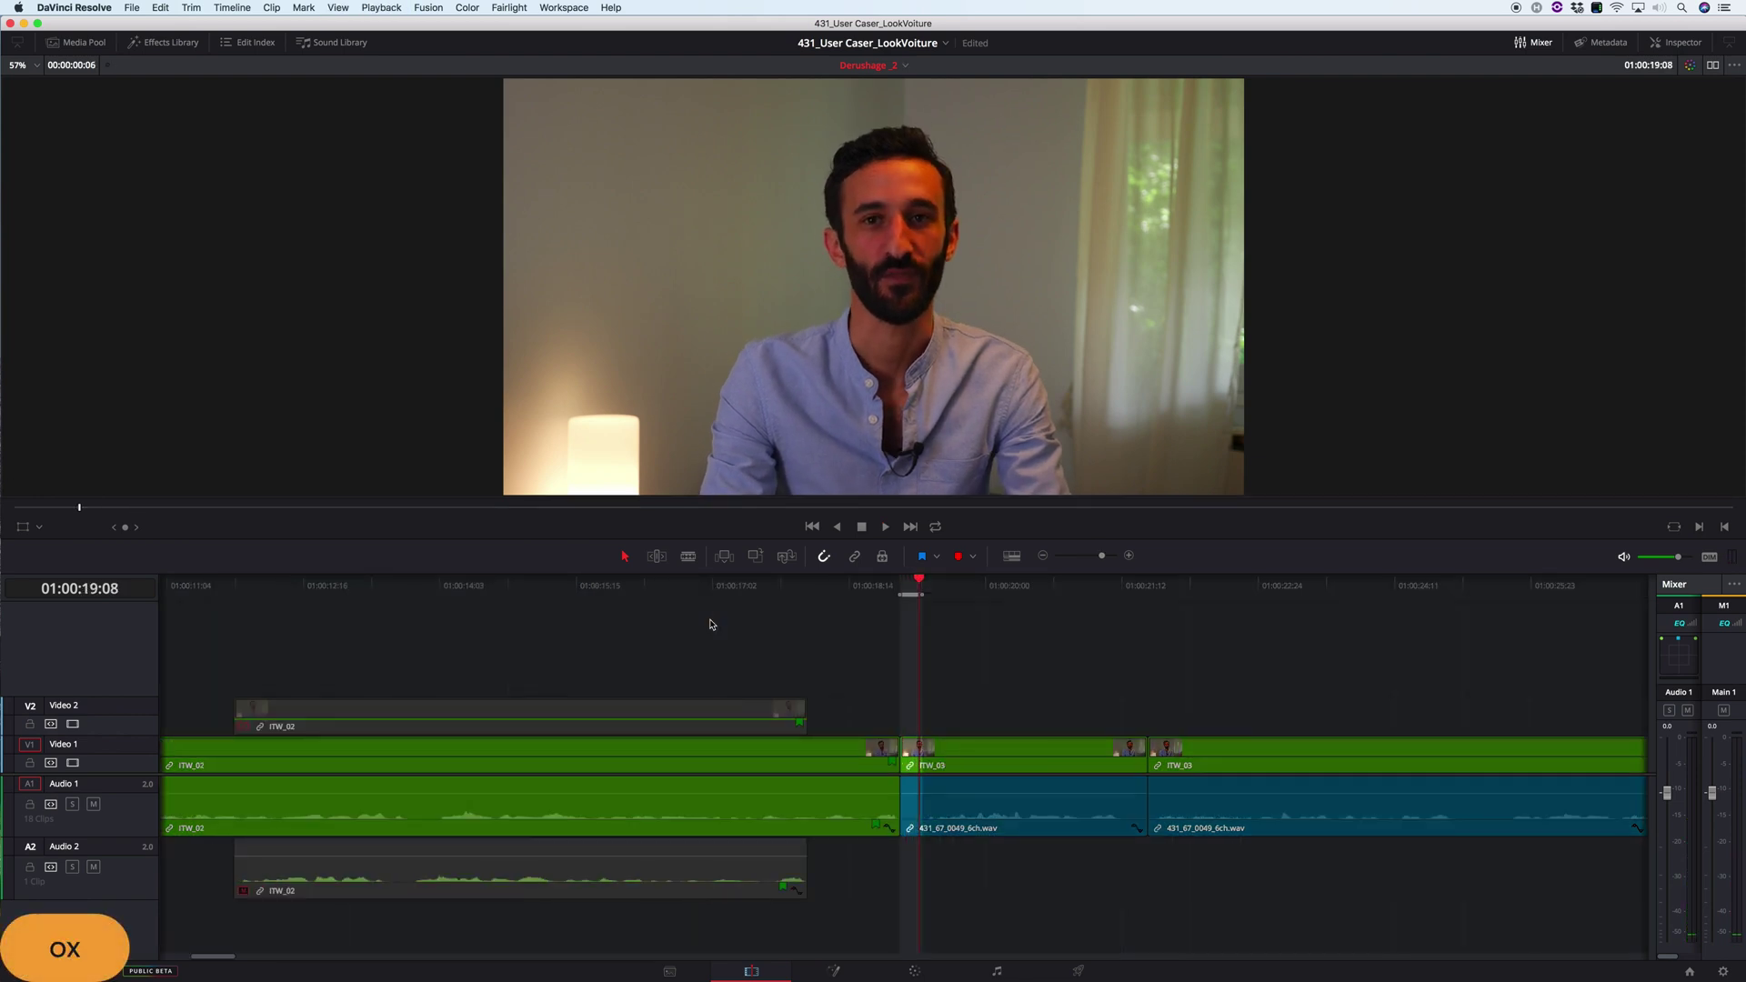
{"action": "key", "text": "BackSpace"}
{"action": "left_click_drag", "start_coordinate": [860, 595], "coordinate": [456, 670]}
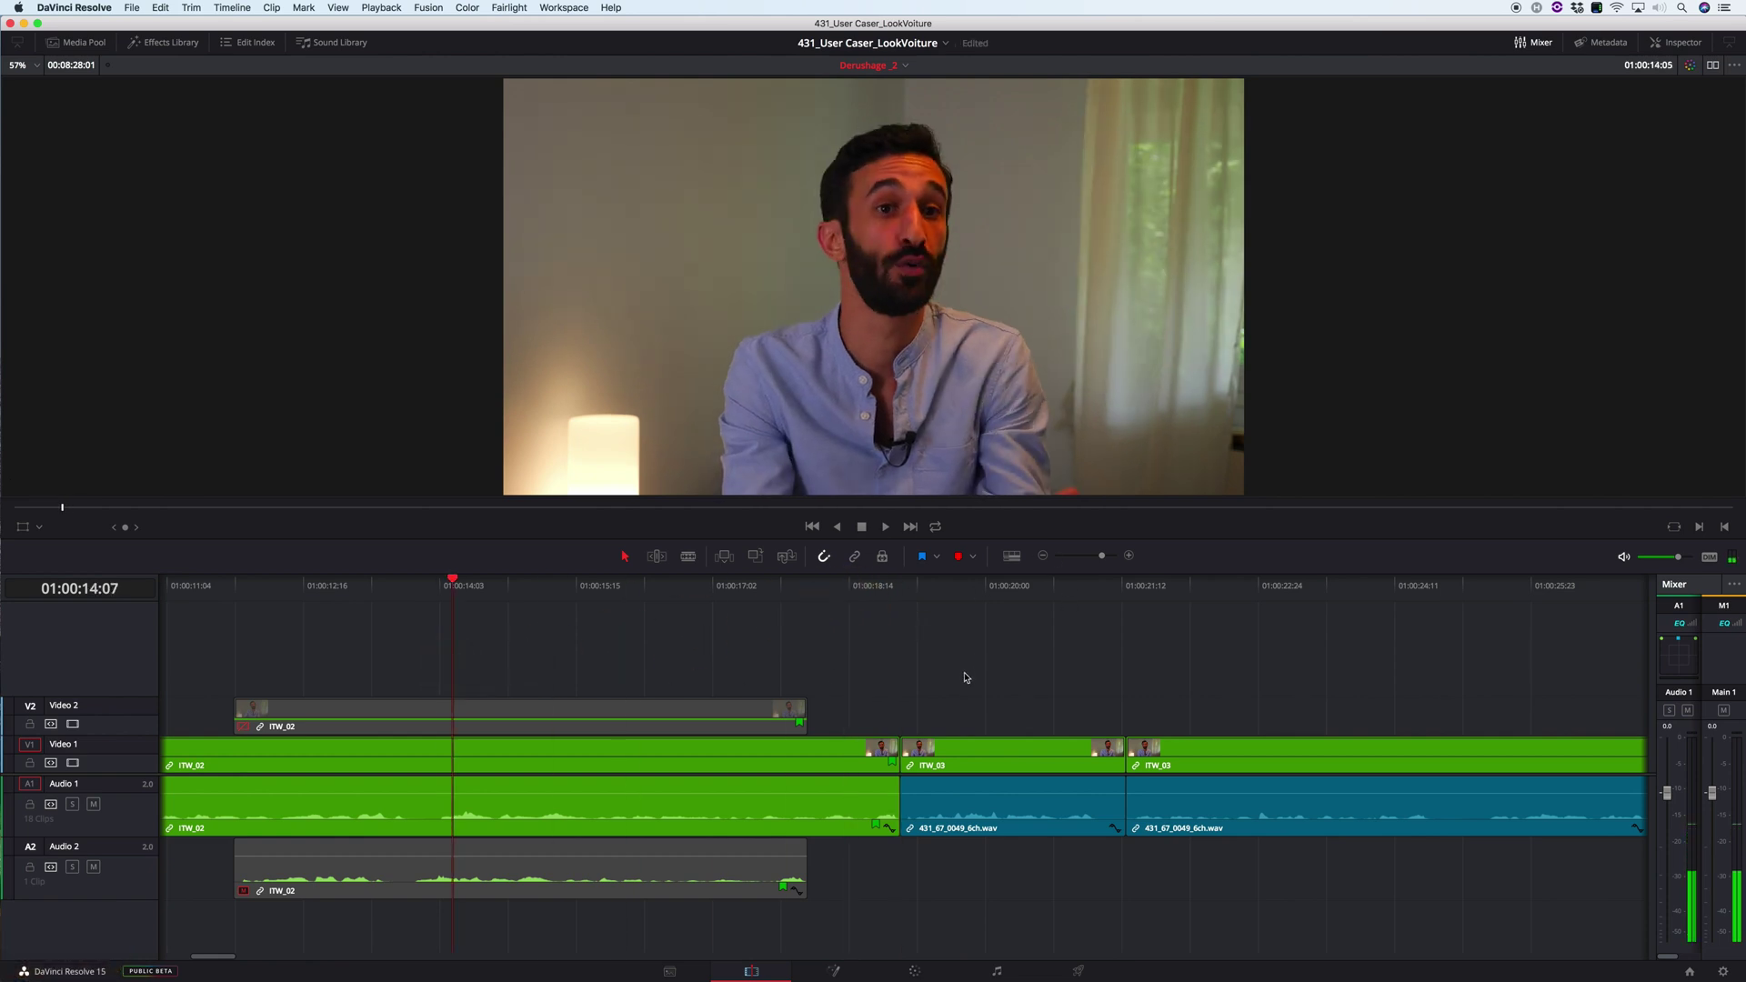
- Play across the cut into the first ITW_03 clip and mark an in point on its first frame at 01:00:19:03
{"action": "scroll", "coordinate": [966, 677], "scroll_direction": "down", "scroll_amount": 4}
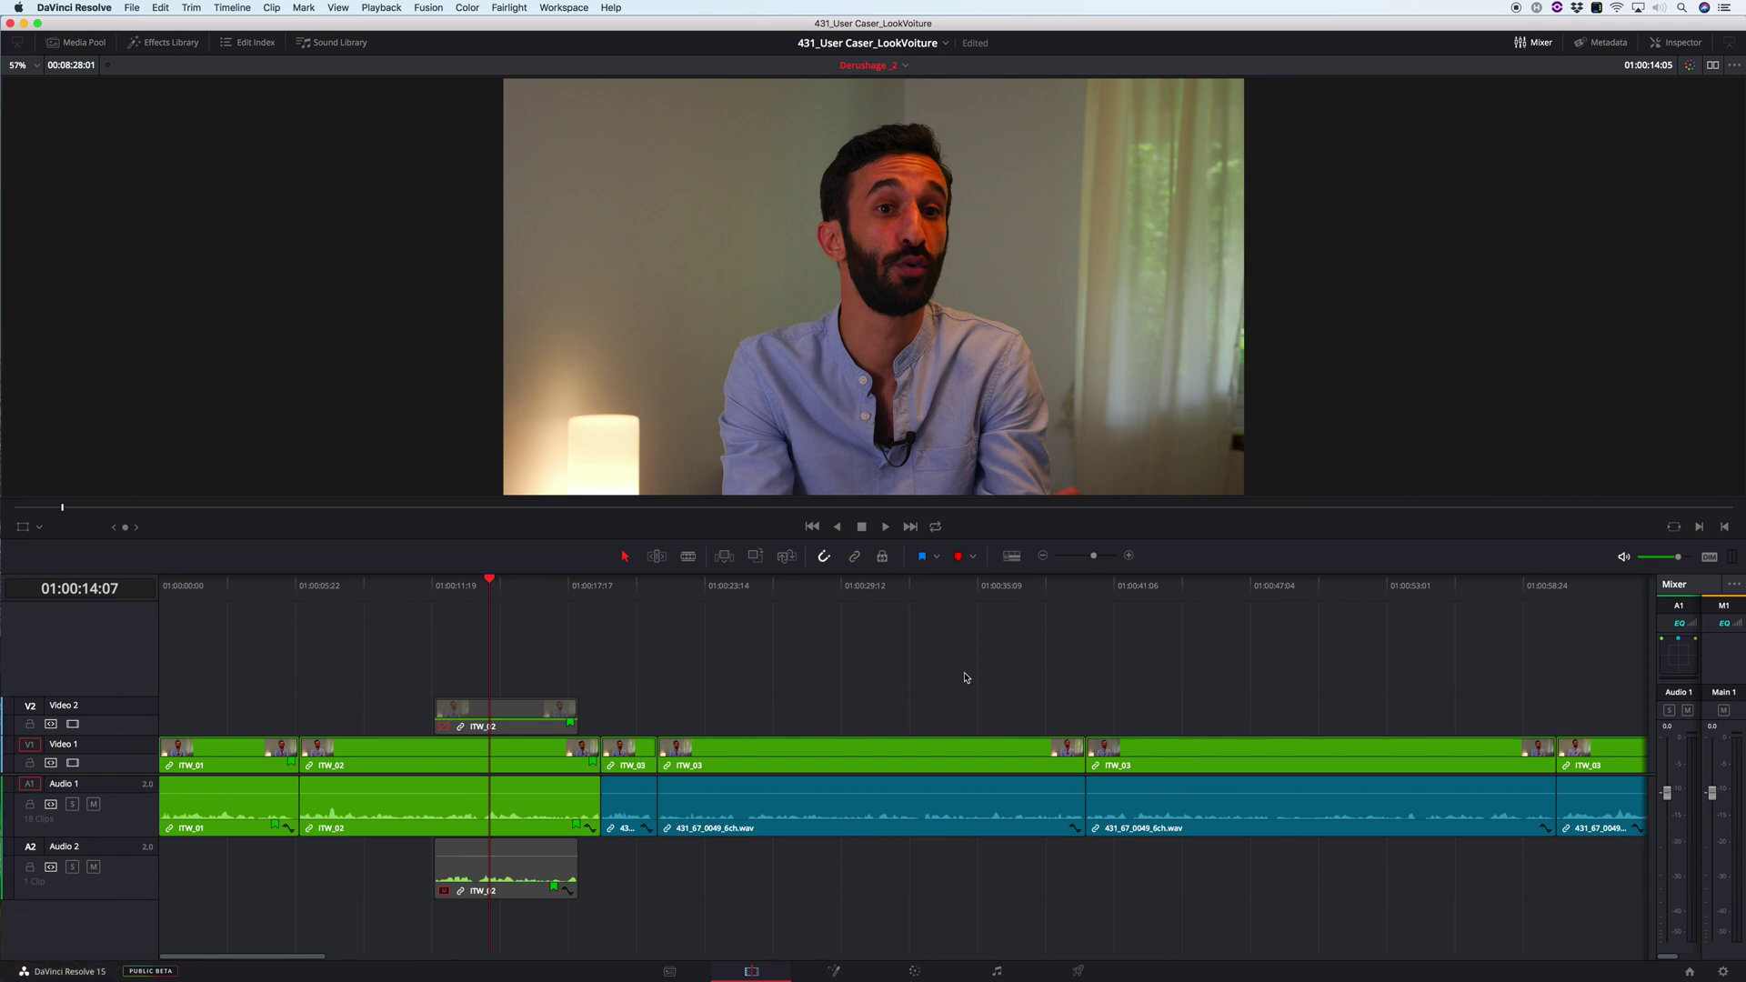
{"action": "key", "text": "space"}
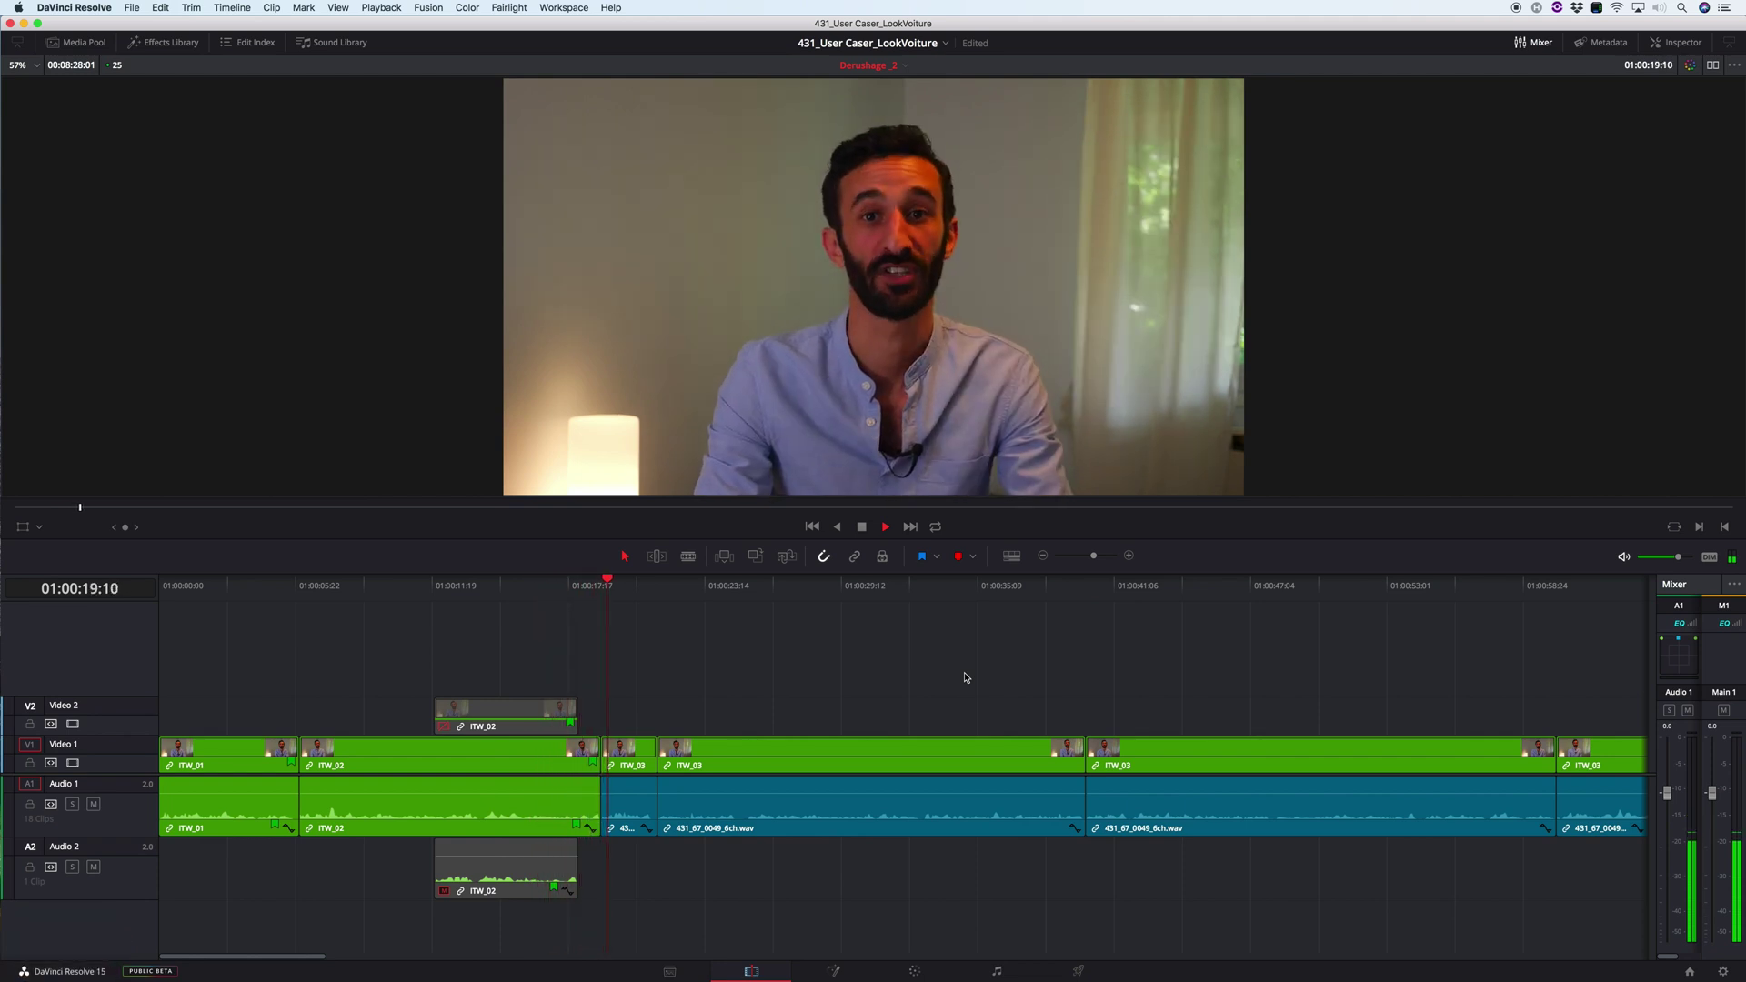
{"action": "key", "text": "k"}
{"action": "key", "text": "q"}
{"action": "key", "text": "super+equal"}
{"action": "key", "text": "super+equal"}
{"action": "key", "text": "i"}
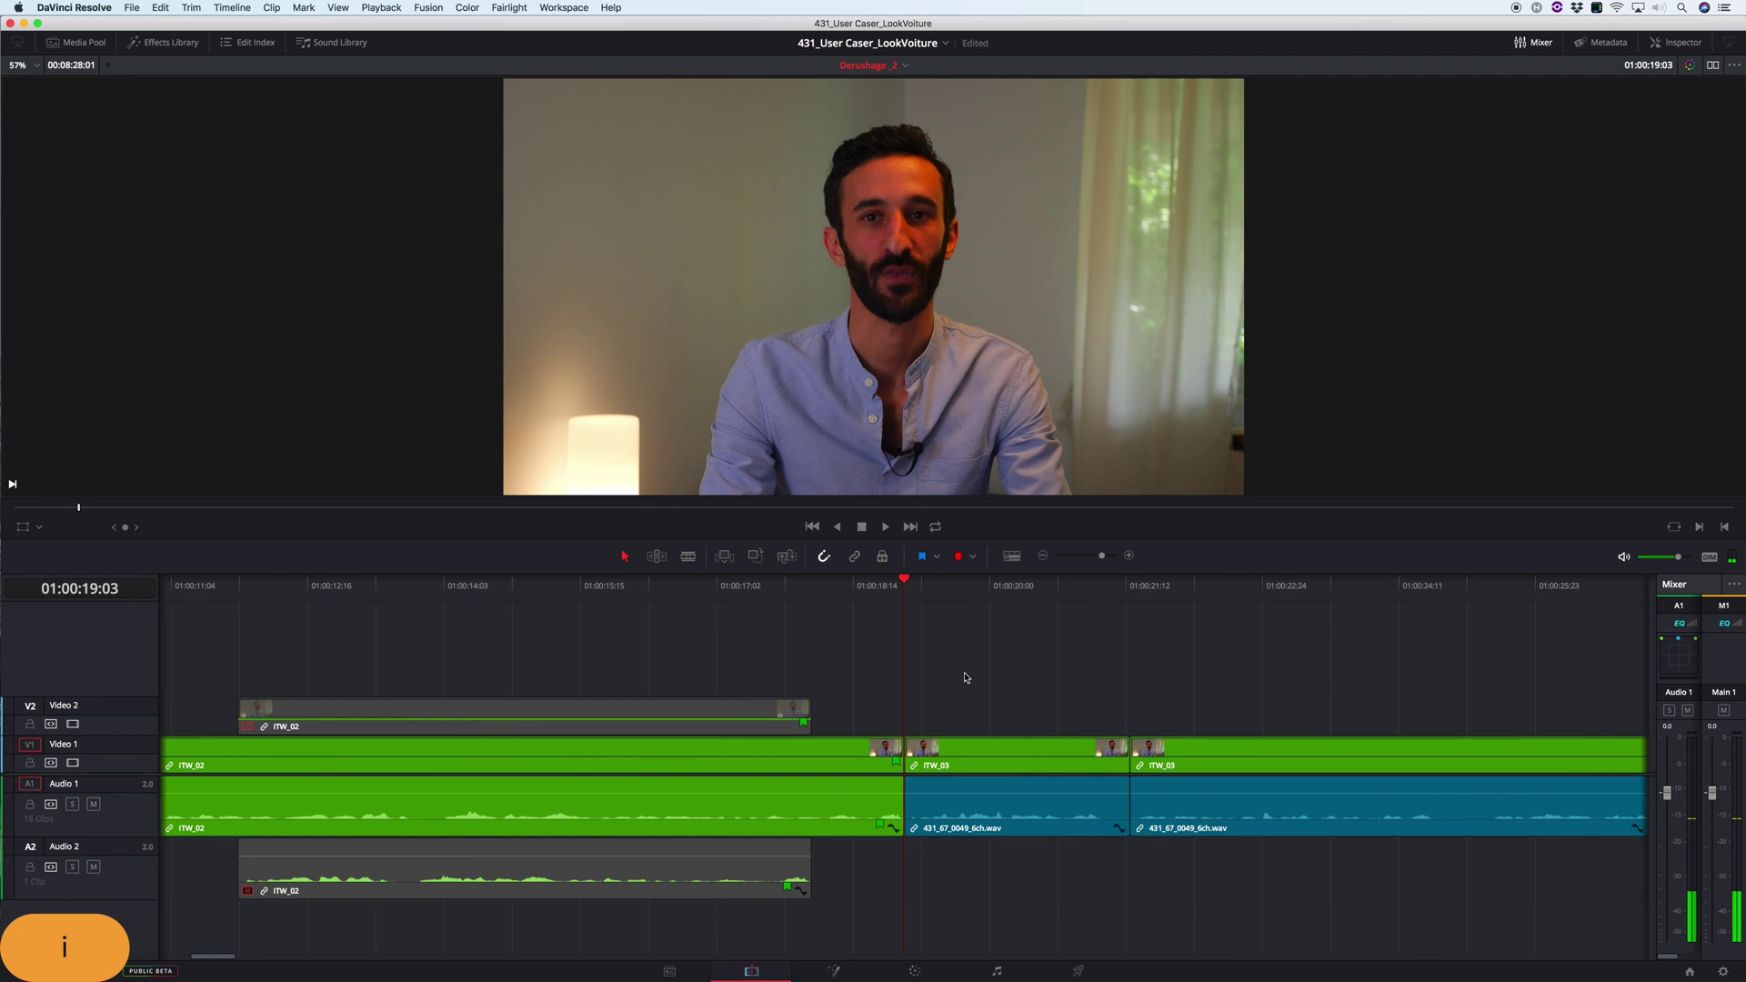
- Mark an out point a few frames into the first ITW_03 clip and ripple-delete its first four frames
{"action": "key", "text": "l"}
{"action": "key", "text": "Left"}
{"action": "key", "text": "Left"}
{"action": "key", "text": "Left"}
{"action": "key", "text": "Left"}
{"action": "key", "text": "Left"}
{"action": "key", "text": "Right"}
{"action": "key", "text": "o"}
{"action": "key", "text": "x"}
- Play from just before the ITW_02 to ITW_03 cut through to the end of the first ITW_03 clip
{"action": "key", "text": "k"}
{"action": "key", "text": "j"}
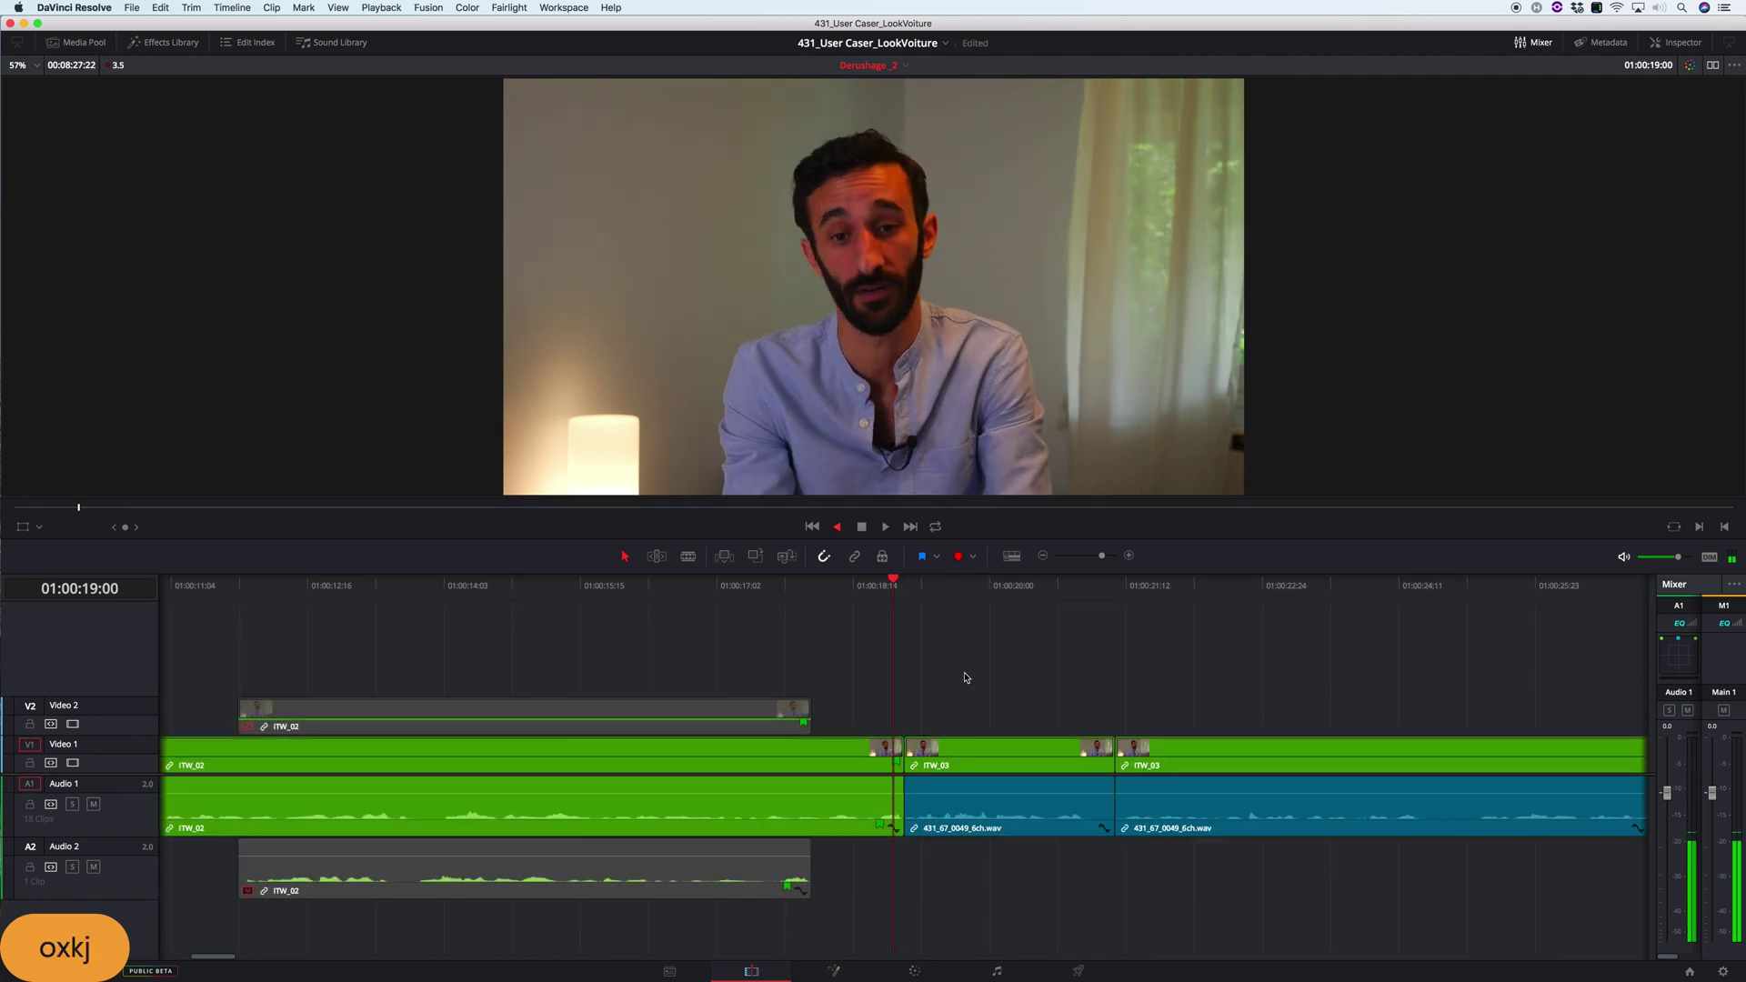
{"action": "key", "text": "k"}
{"action": "key", "text": "l"}
{"action": "key", "text": "l"}
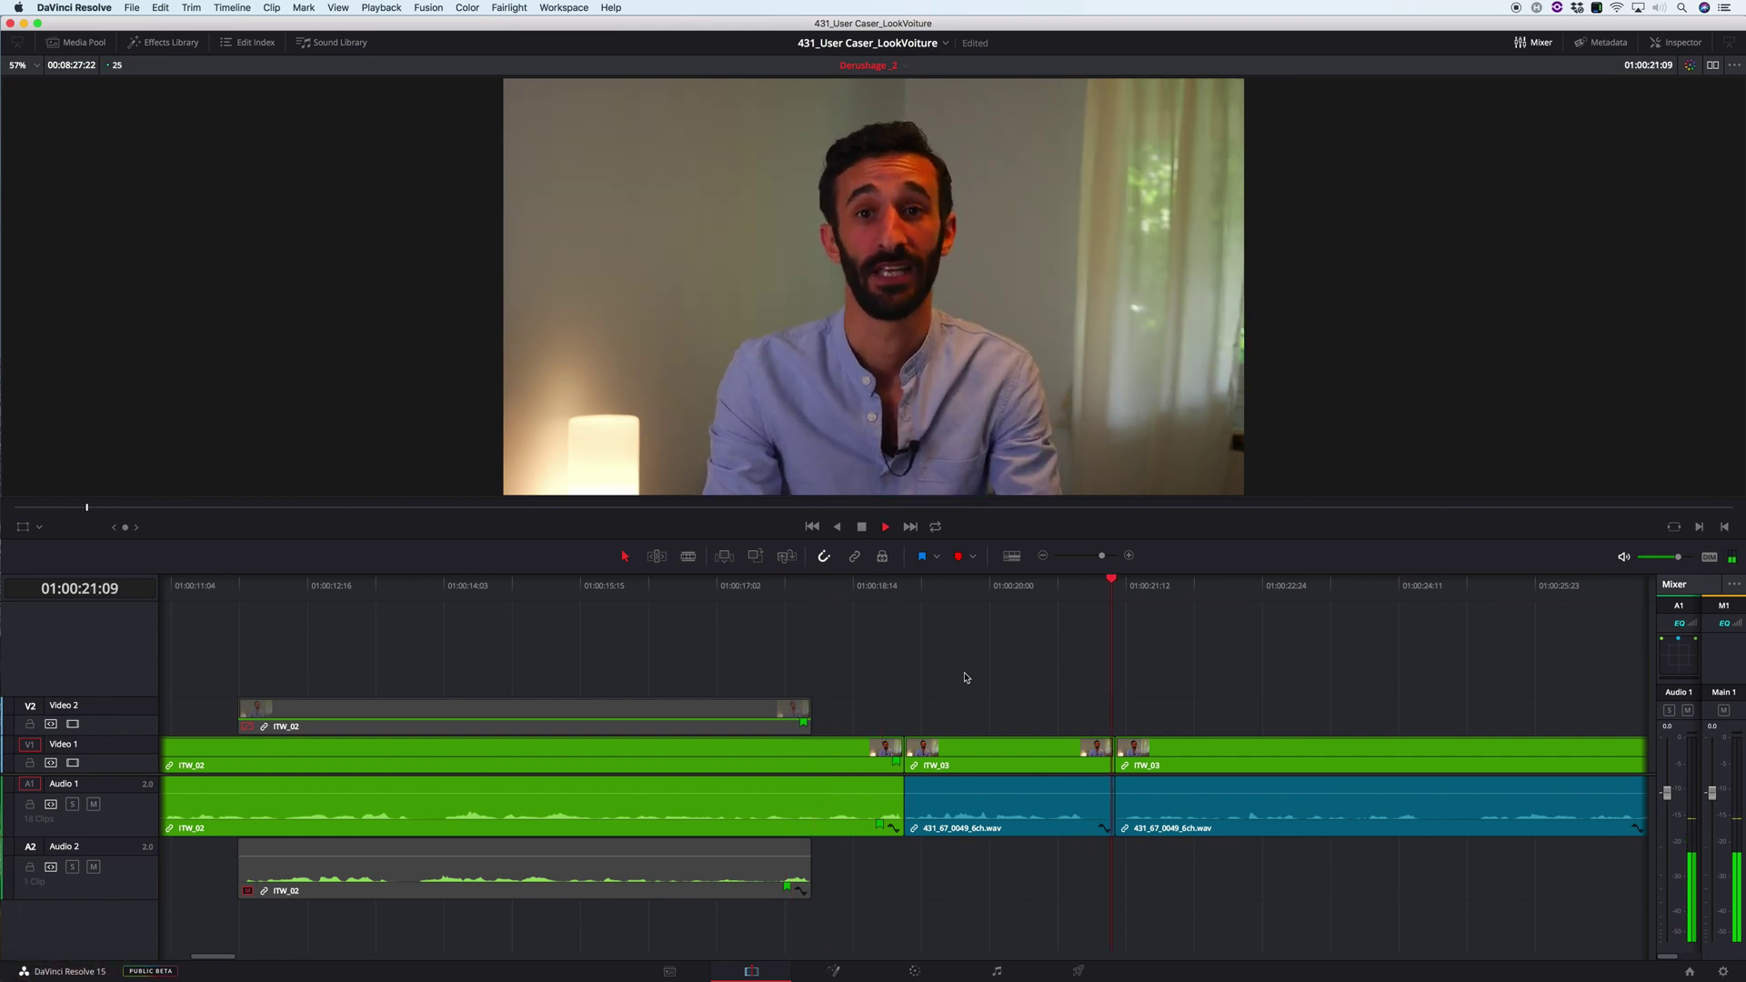
- Mark an in point at 01:00:21:04, just before the end of the first ITW_03 clip
{"action": "key", "text": "j"}
{"action": "key", "text": "j"}
{"action": "key", "text": "k"}
{"action": "key", "text": "Right"}
{"action": "key", "text": "Right"}
{"action": "key", "text": "Right"}
{"action": "key", "text": "Right"}
{"action": "key", "text": "i"}
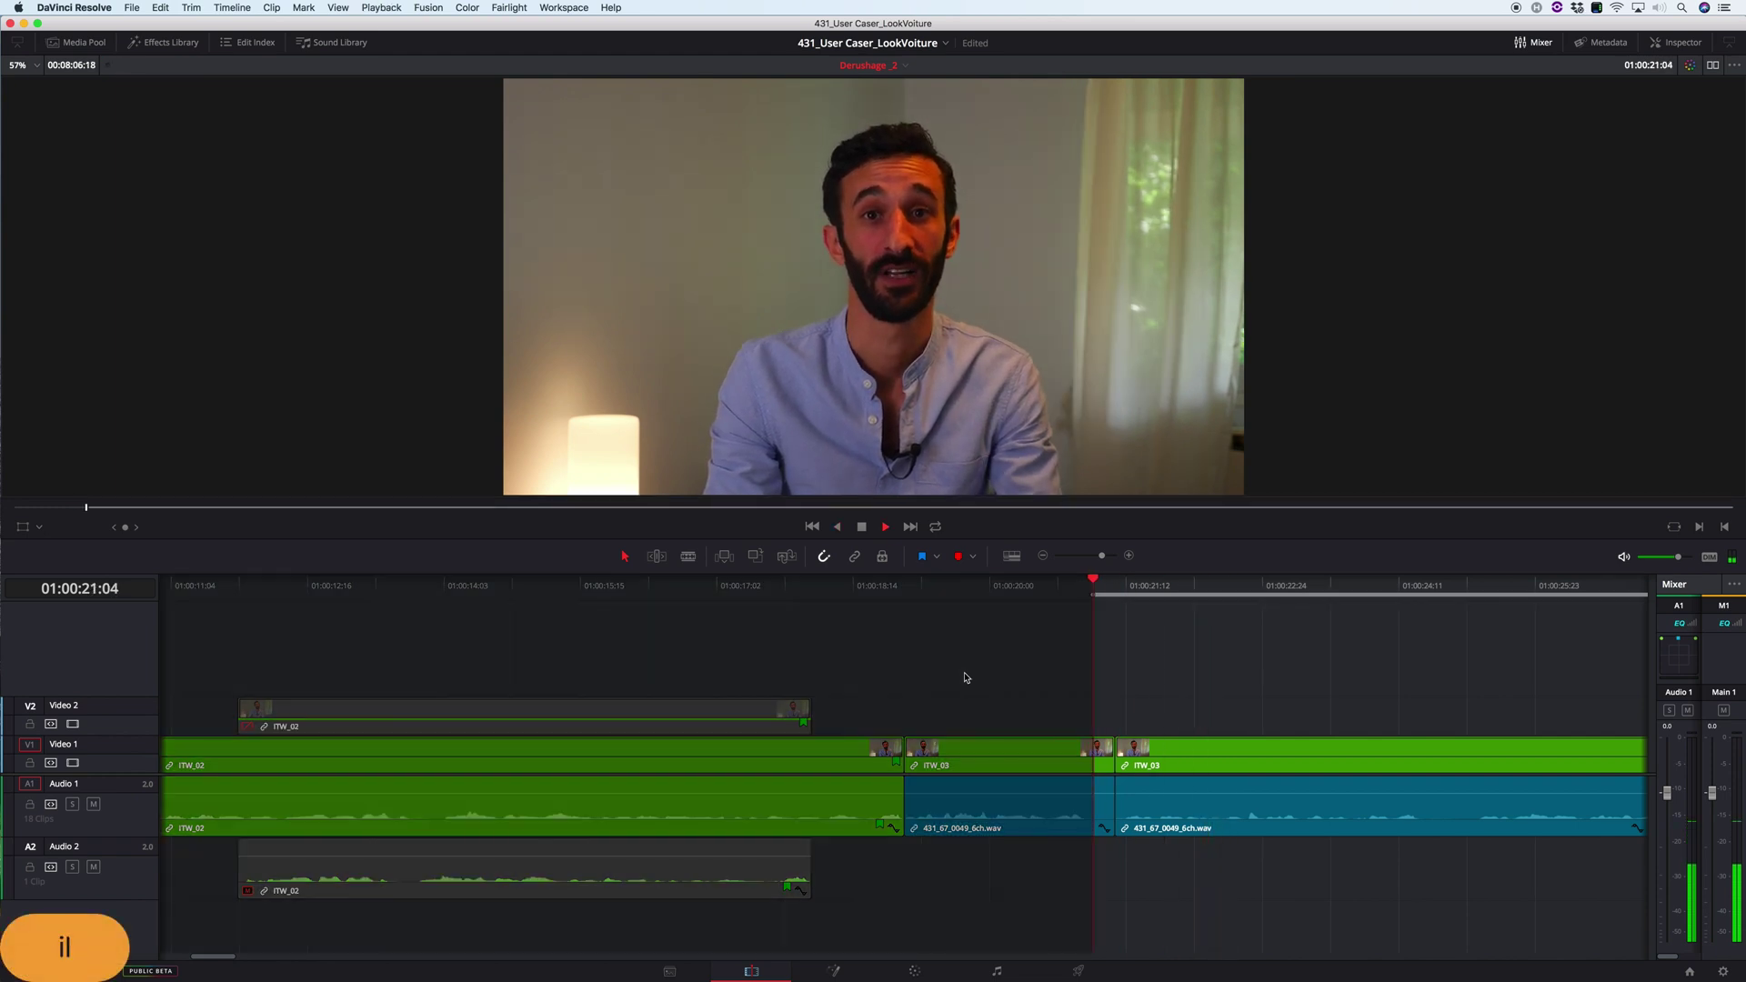
- Check the frames after the in point and play through the second ITW_03 clip to about 01:00:43:15 in the third
{"action": "key", "text": "l"}
{"action": "key", "text": "k"}
{"action": "key", "text": "Right"}
{"action": "key", "text": "Left"}
{"action": "key", "text": "Left"}
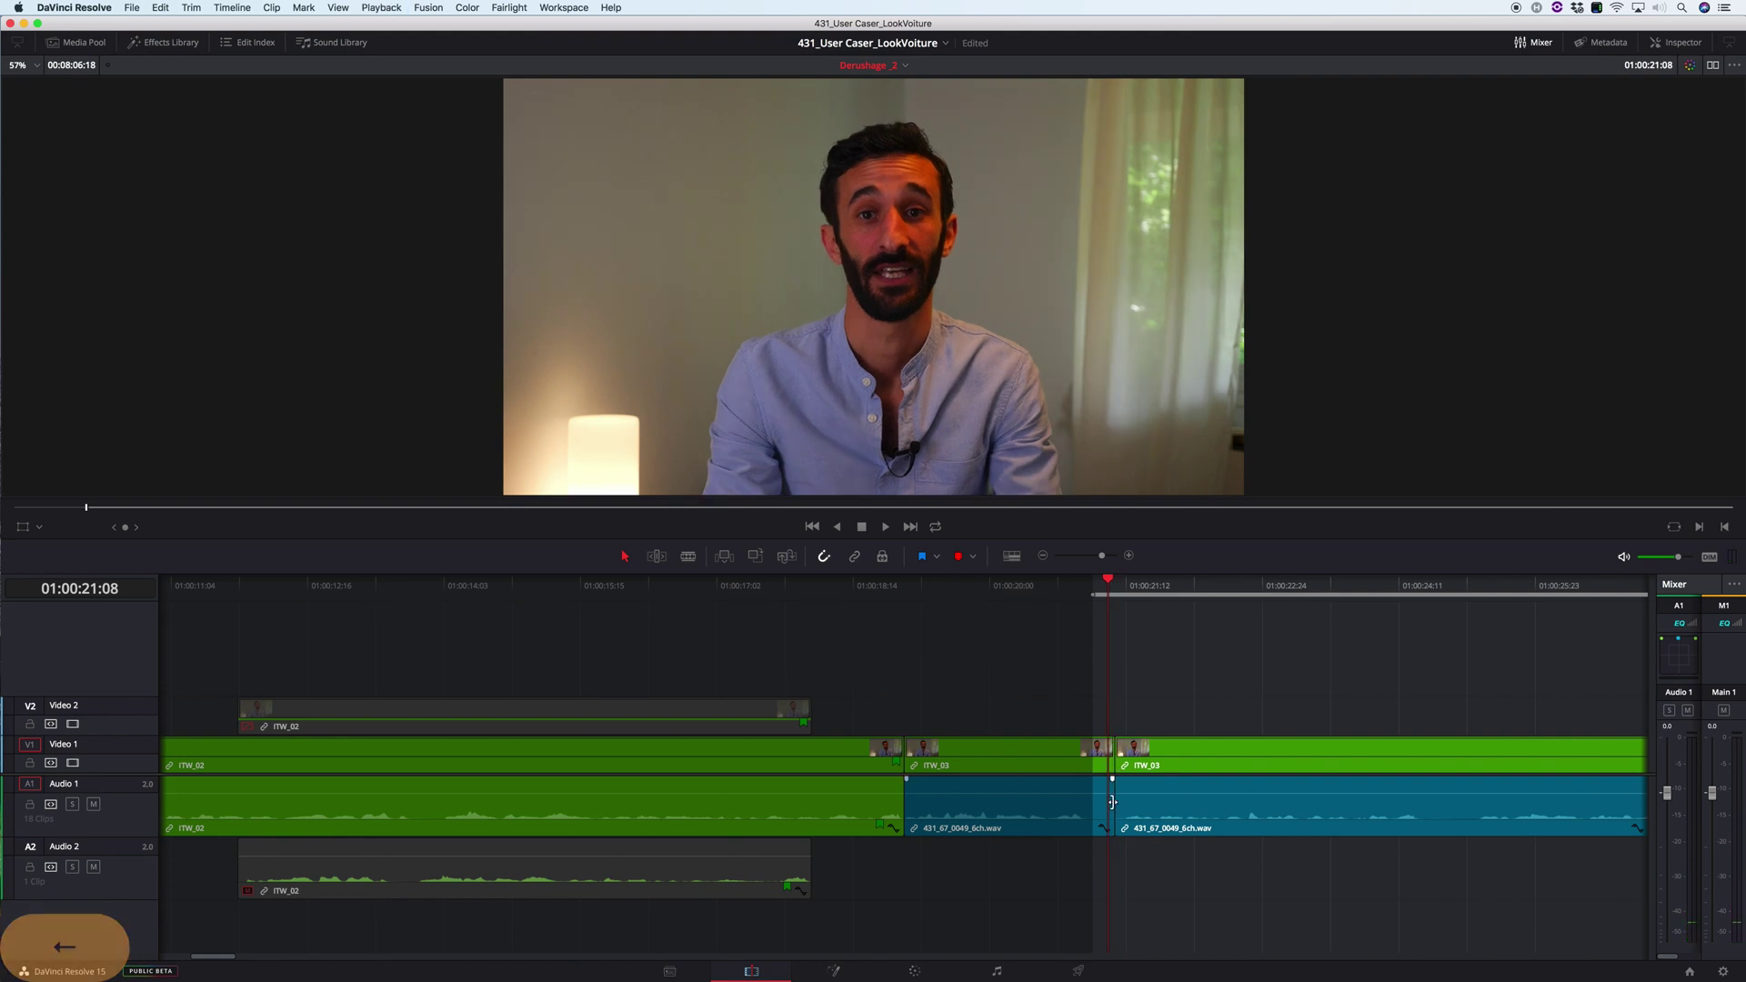
{"action": "key", "text": "l"}
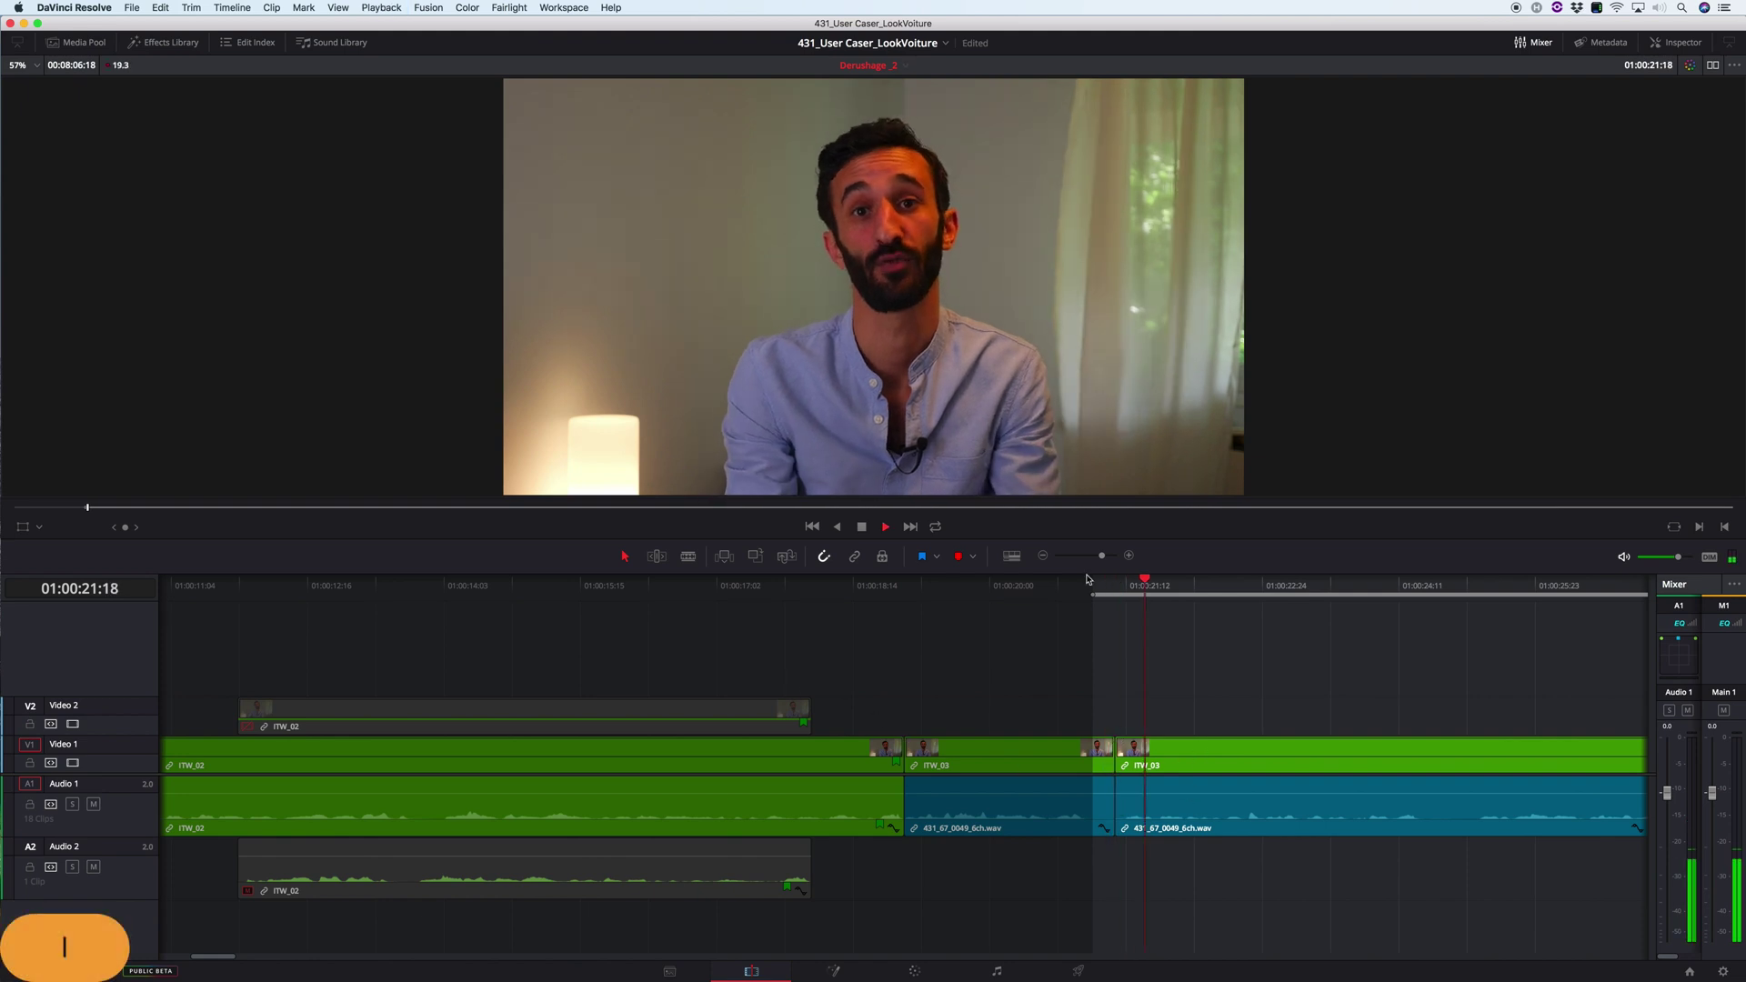
{"action": "scroll", "coordinate": [1088, 578], "scroll_direction": "down", "scroll_amount": 3}
{"action": "scroll", "coordinate": [1087, 579], "scroll_direction": "up", "scroll_amount": 3}
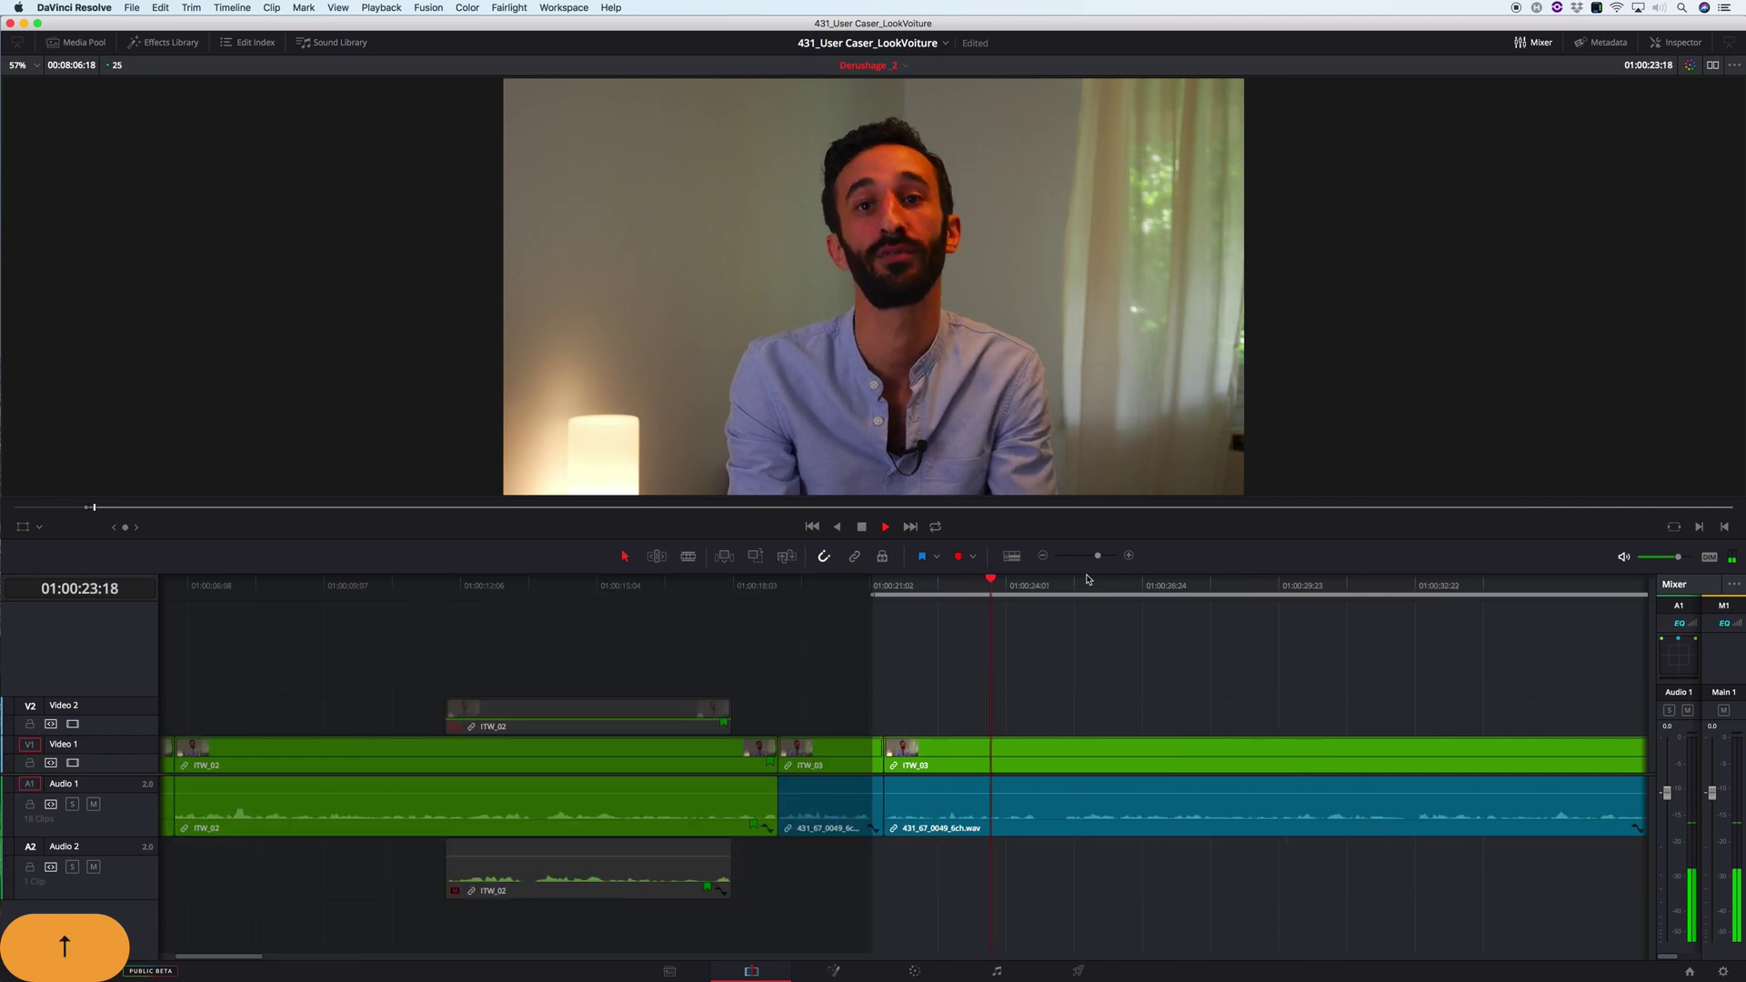
{"action": "scroll", "coordinate": [1088, 578], "scroll_direction": "down", "scroll_amount": 3}
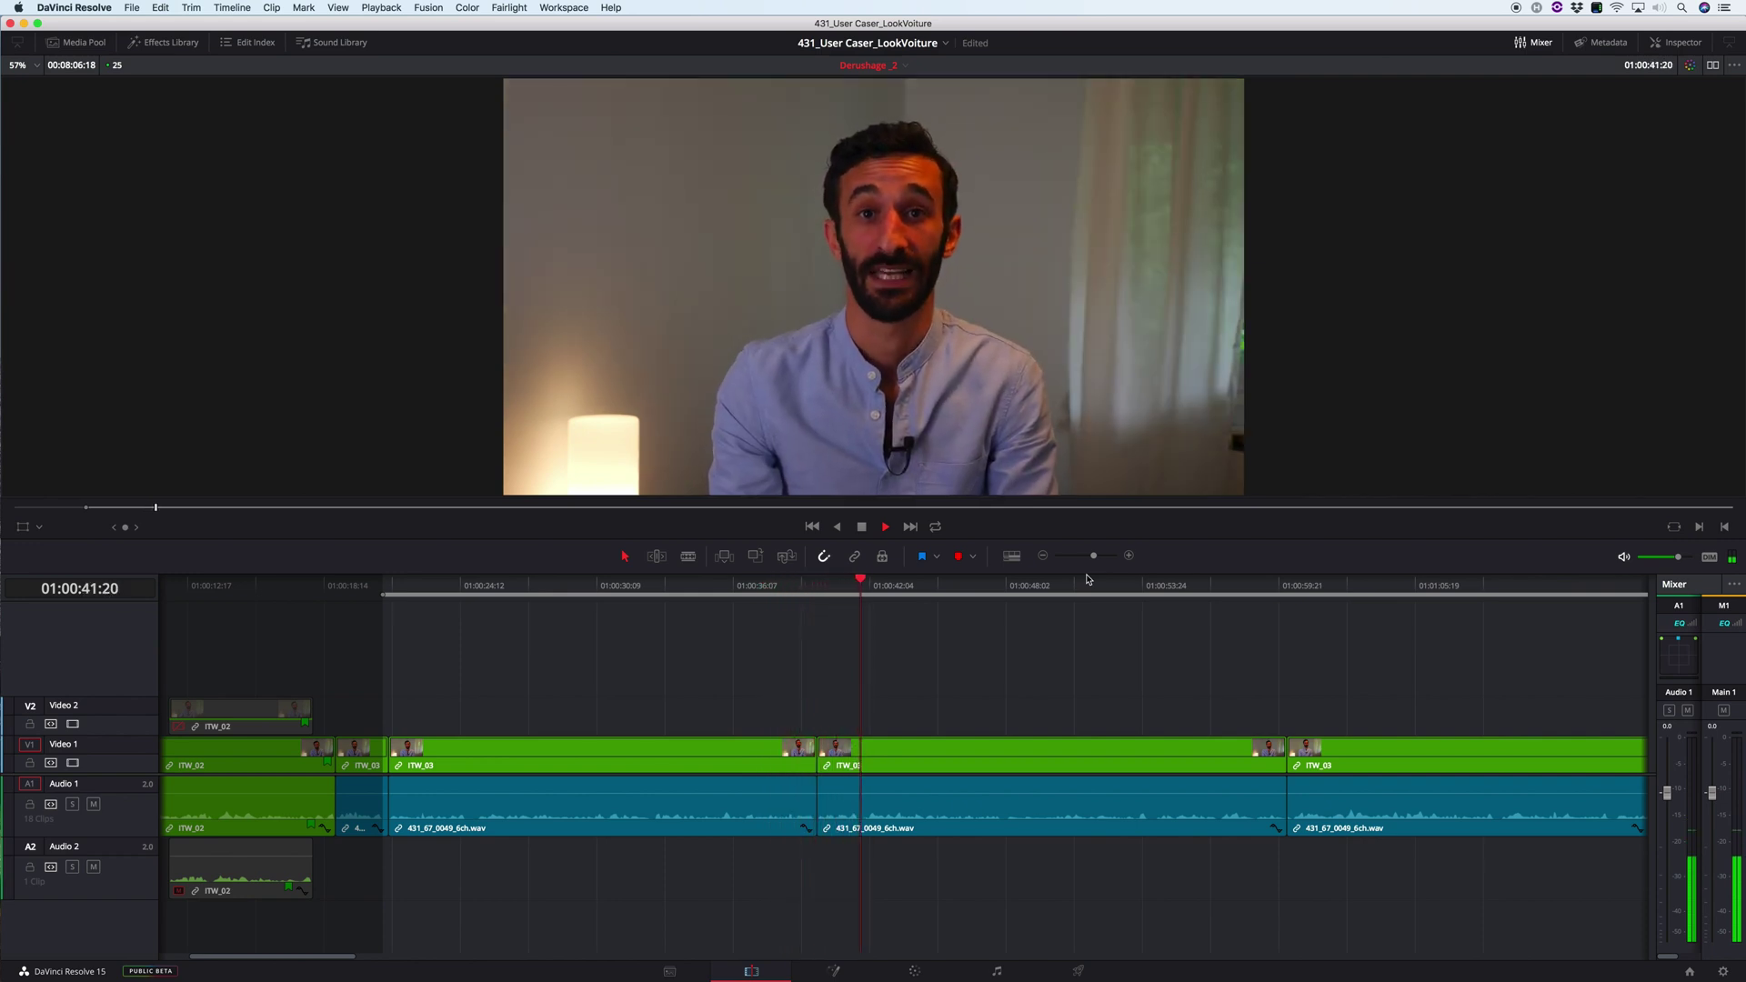
{"action": "key", "text": "k"}
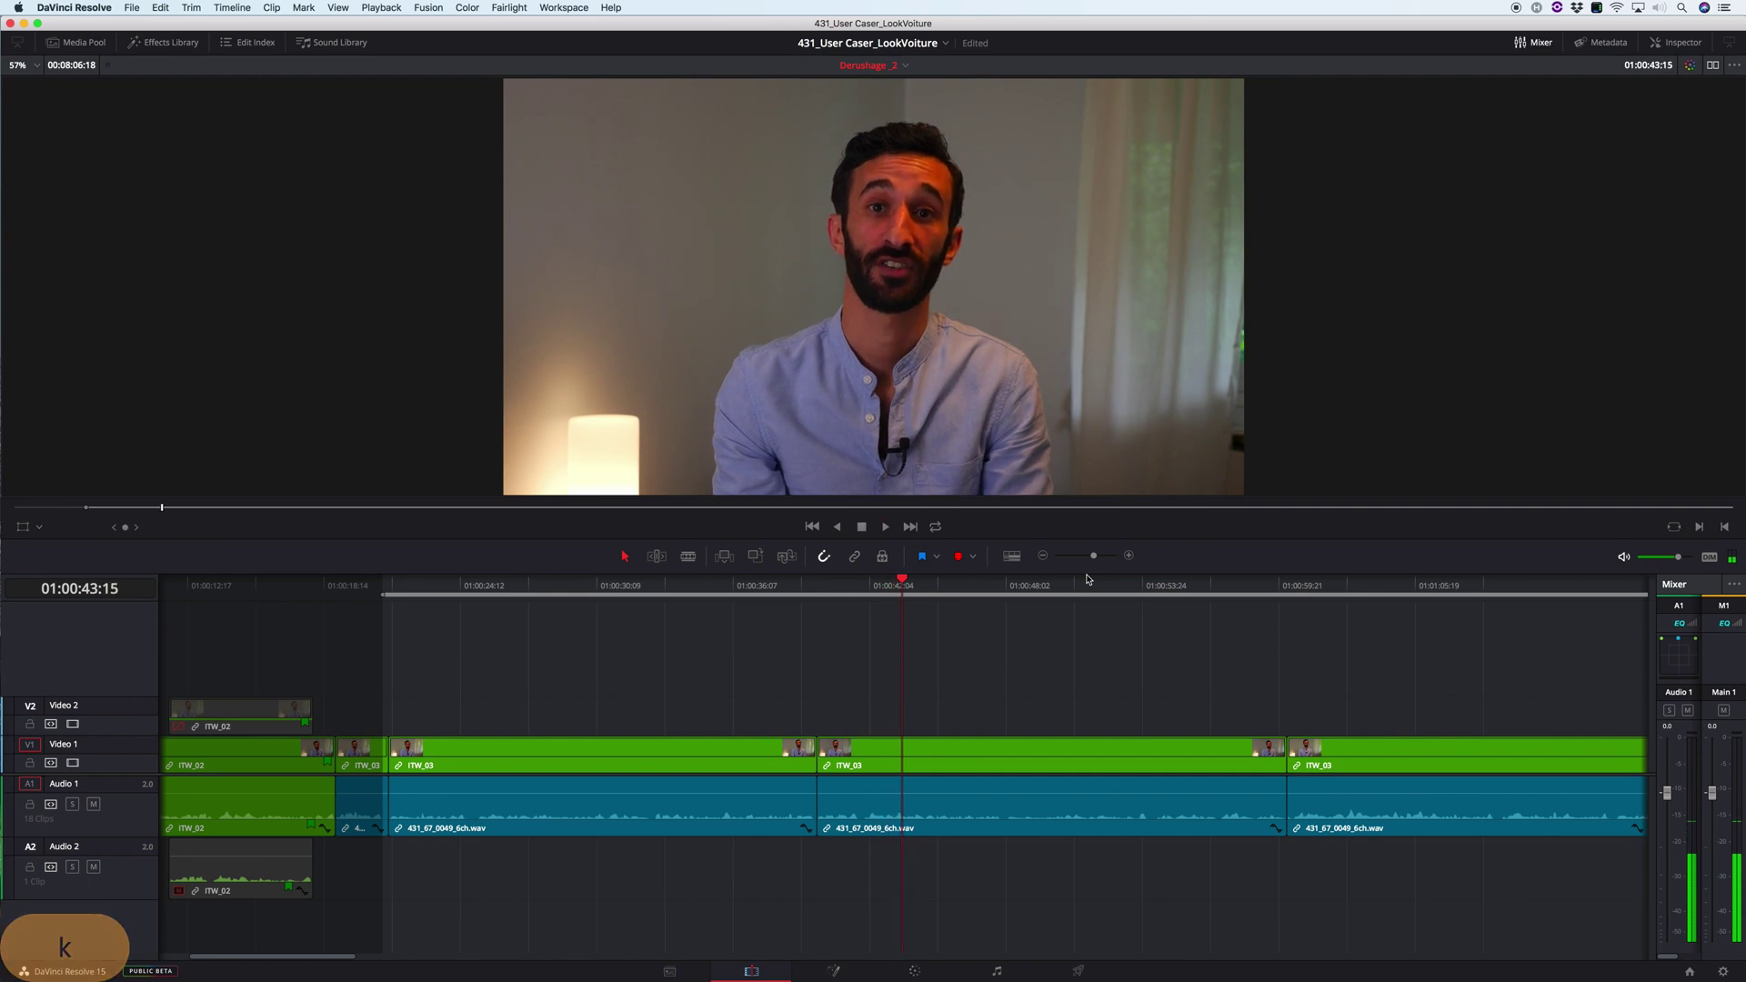
- Recheck the first ITW_03 clip's opening, mark an out point at 01:00:41:22 in the third, and ripple-delete the marked range
{"action": "left_click", "coordinate": [336, 584]}
{"action": "key", "text": "l"}
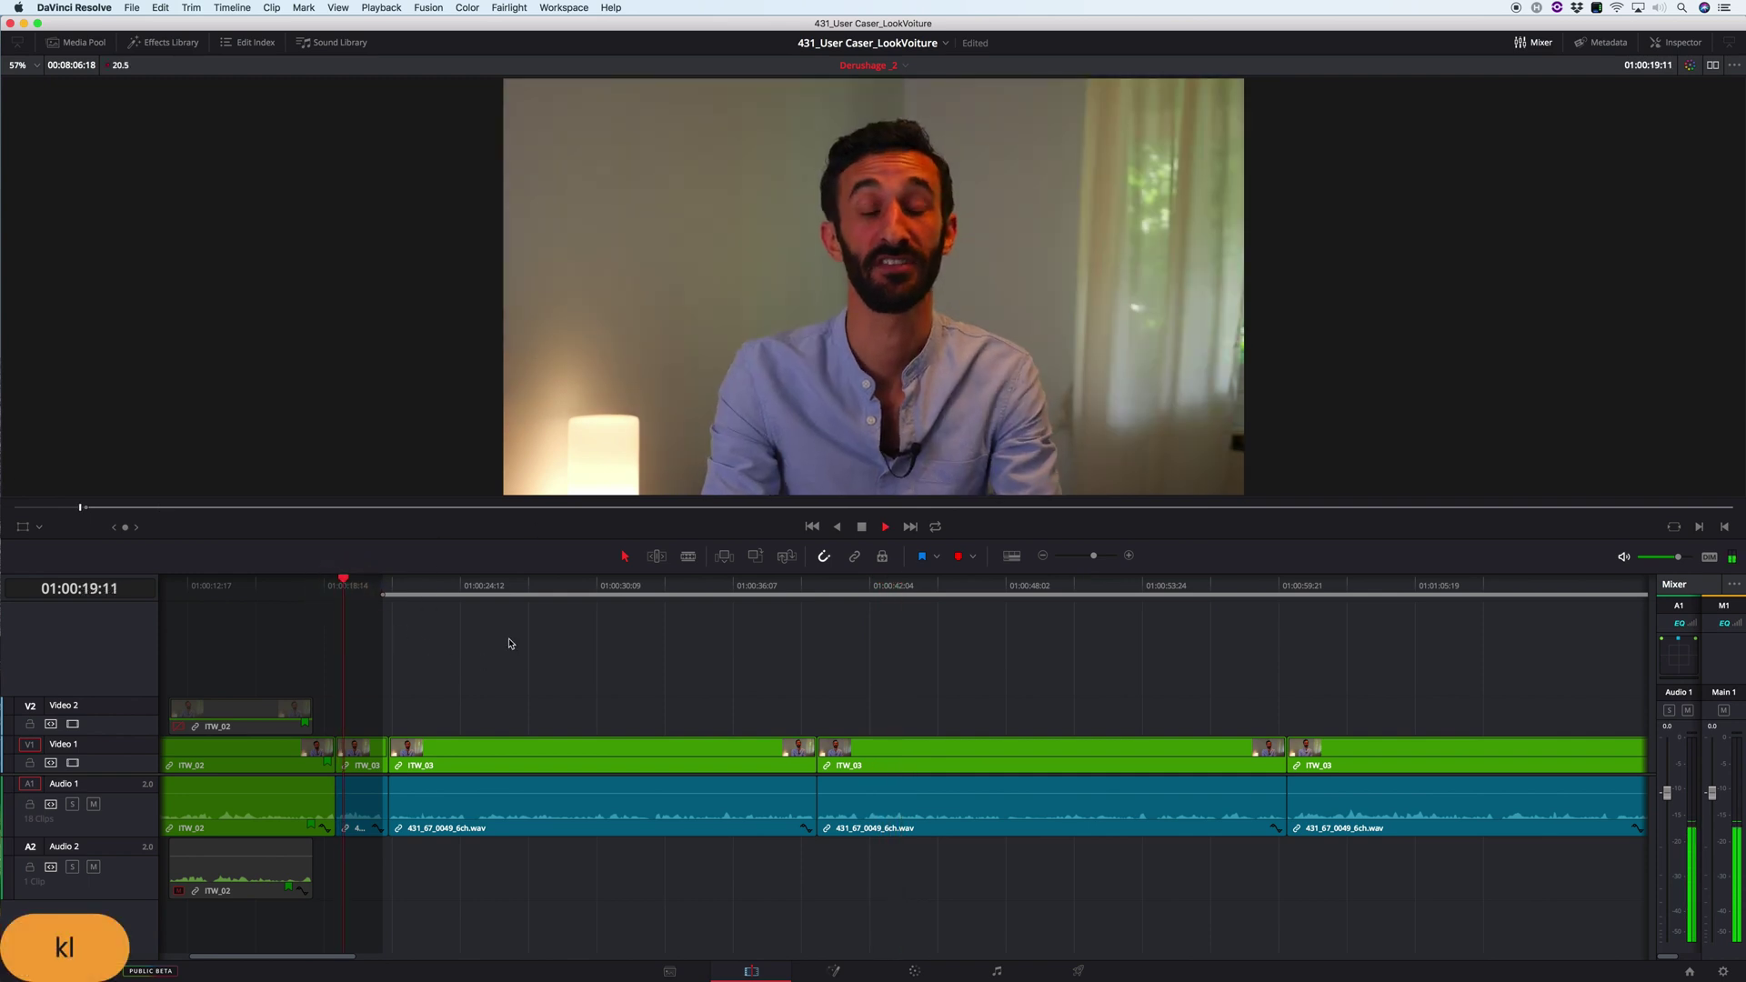
{"action": "key", "text": "k"}
{"action": "left_click", "coordinate": [842, 595]}
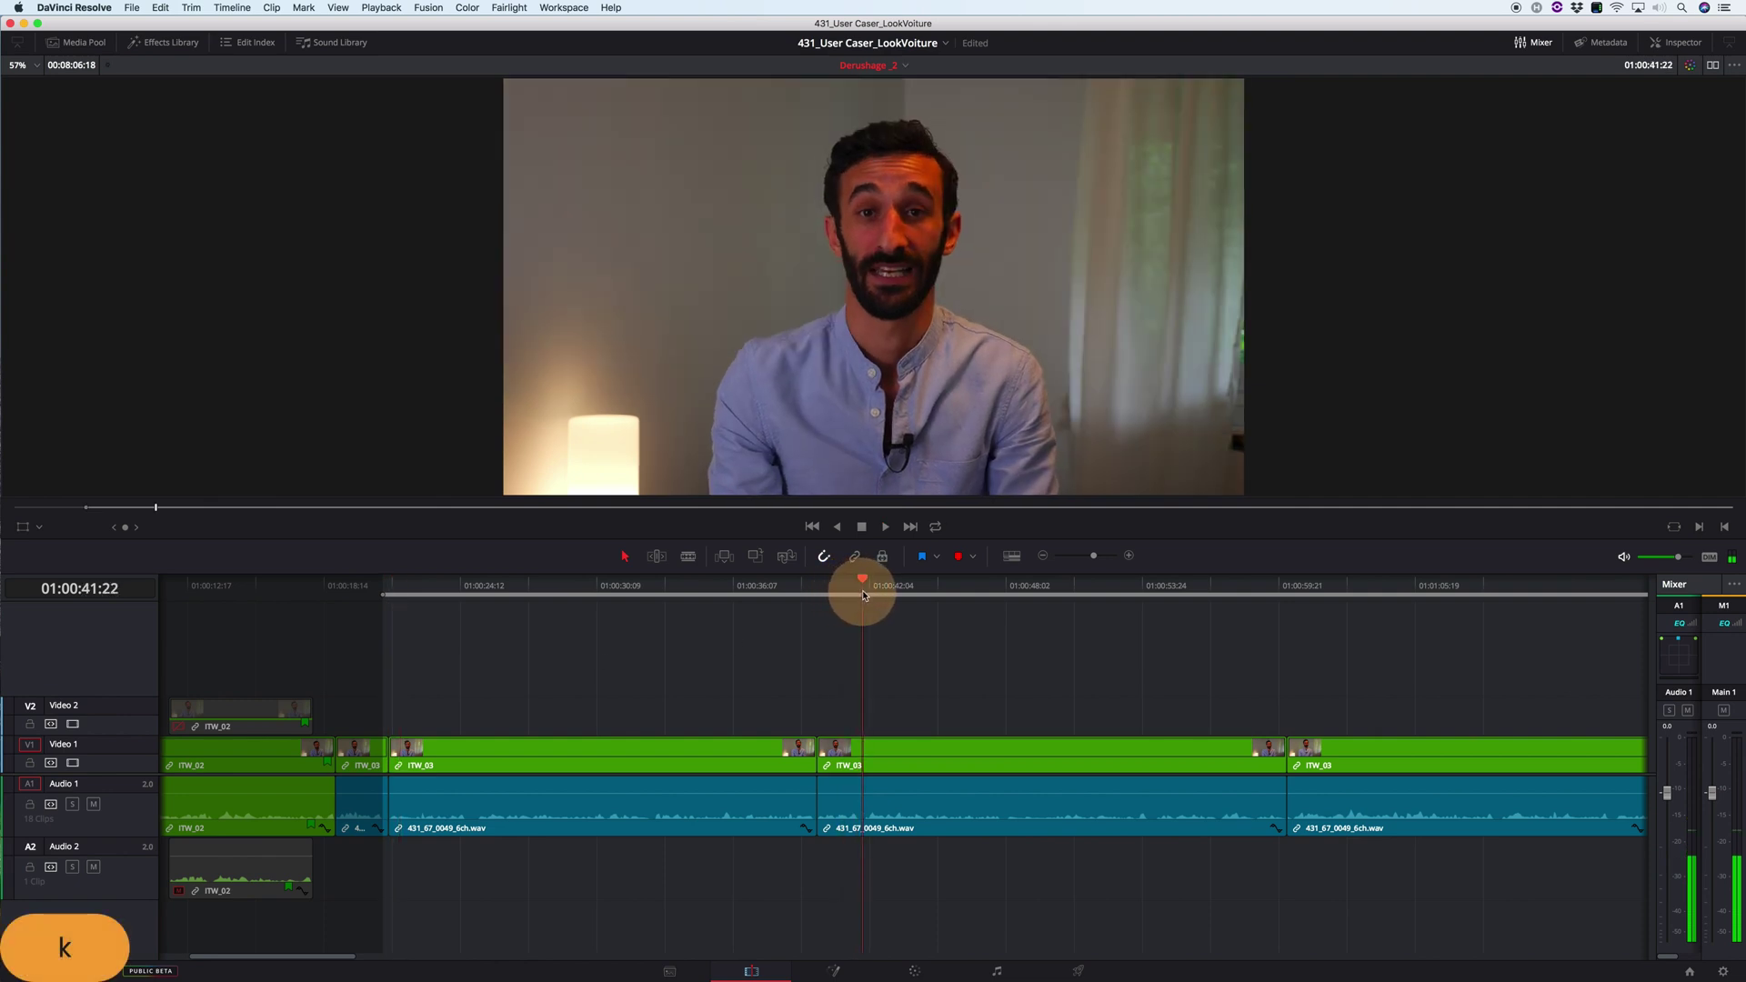
{"action": "key", "text": "o"}
{"action": "key", "text": "l"}
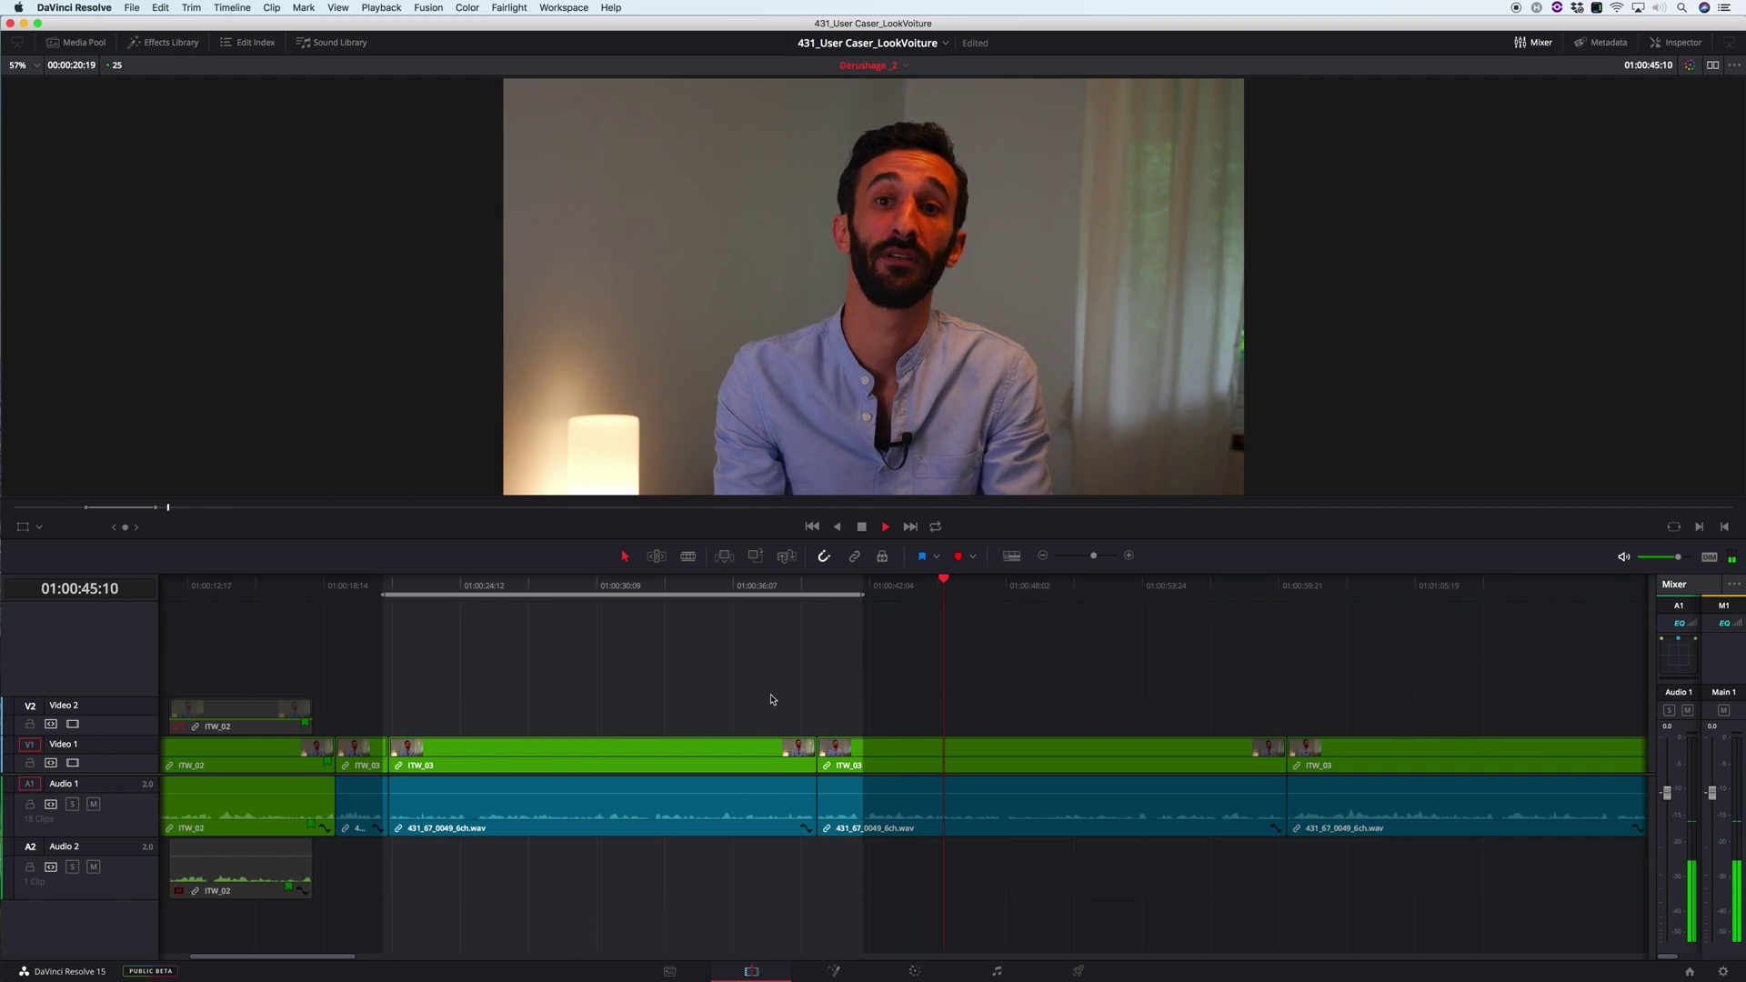
{"action": "key", "text": "k"}
{"action": "key", "text": "BackSpace"}
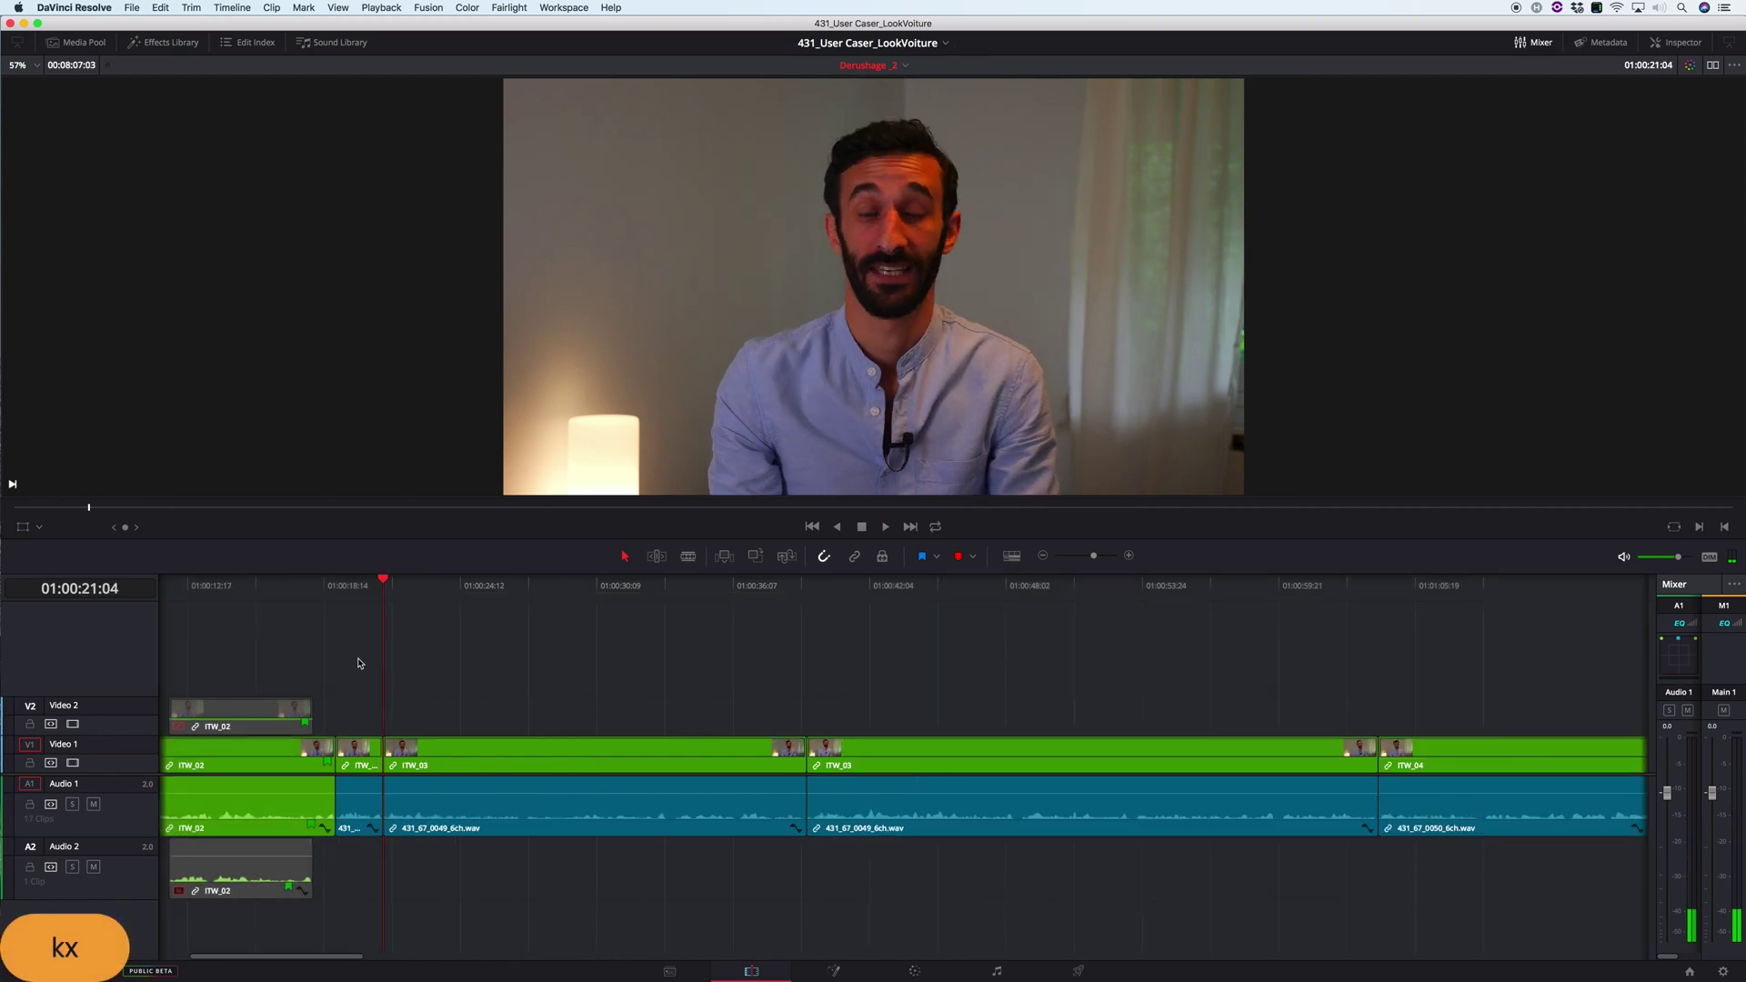
- Play on from 01:00:20:06 in the first ITW_03 clip and mark an out point at 01:00:39:18, just inside the third
{"action": "left_click", "coordinate": [362, 586]}
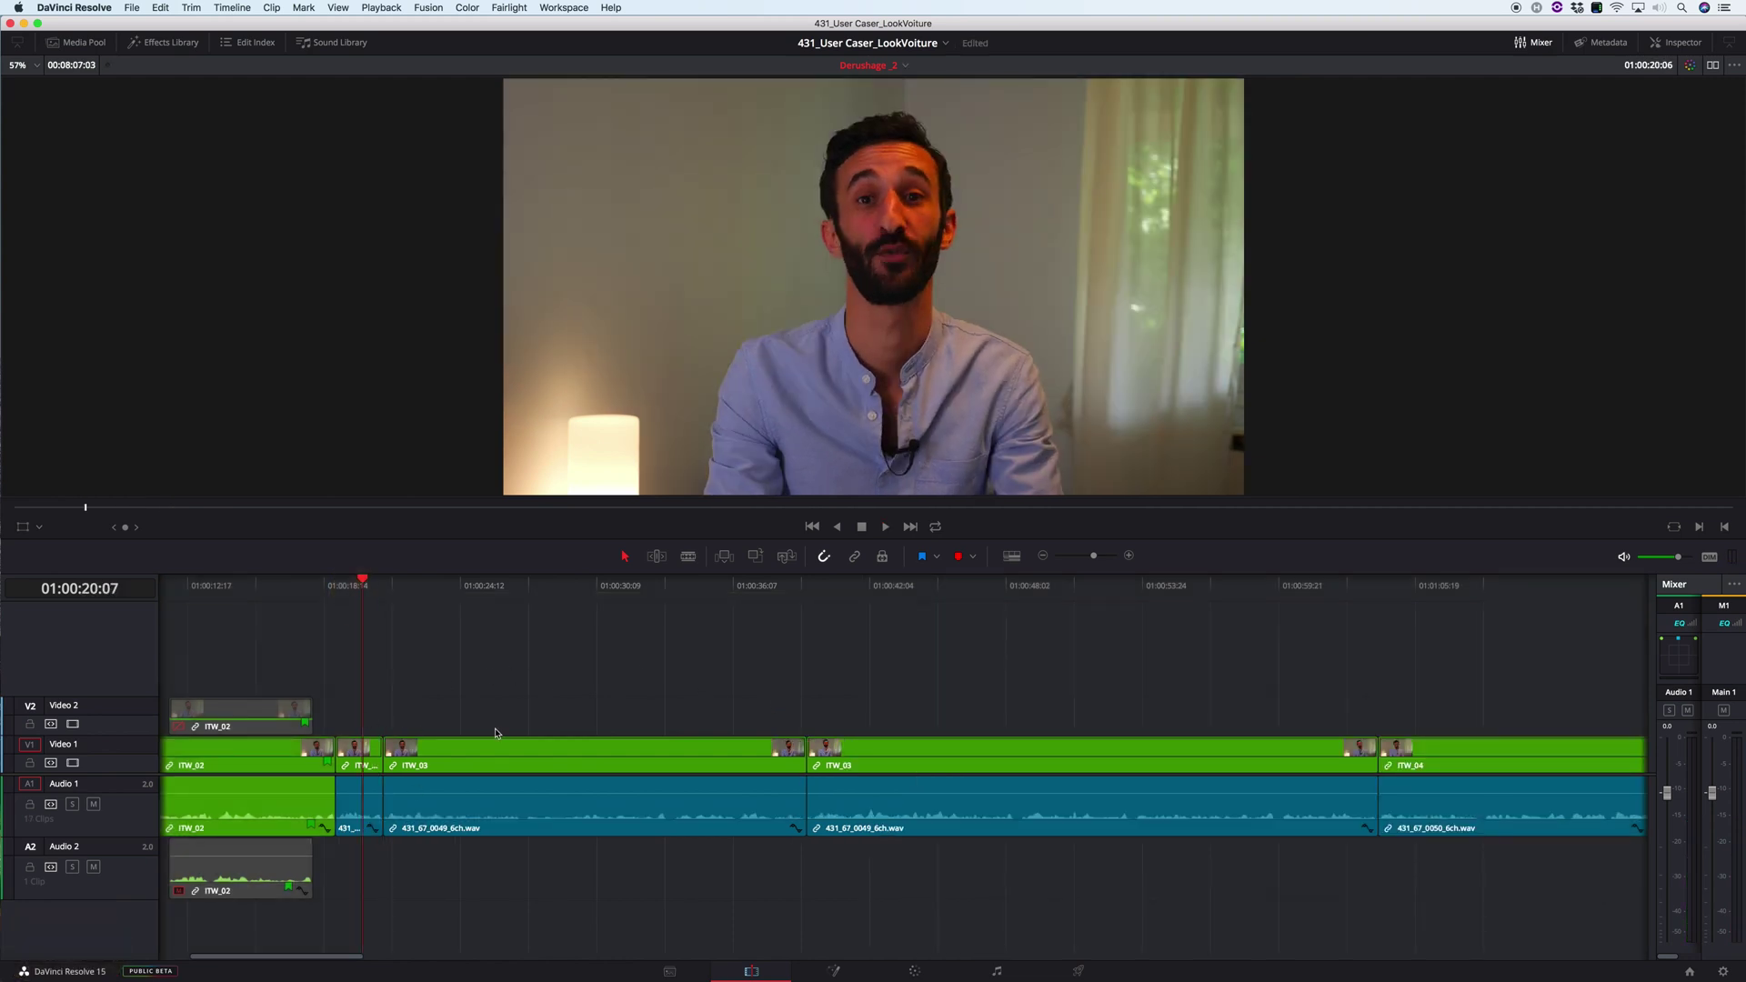
{"action": "key", "text": "l"}
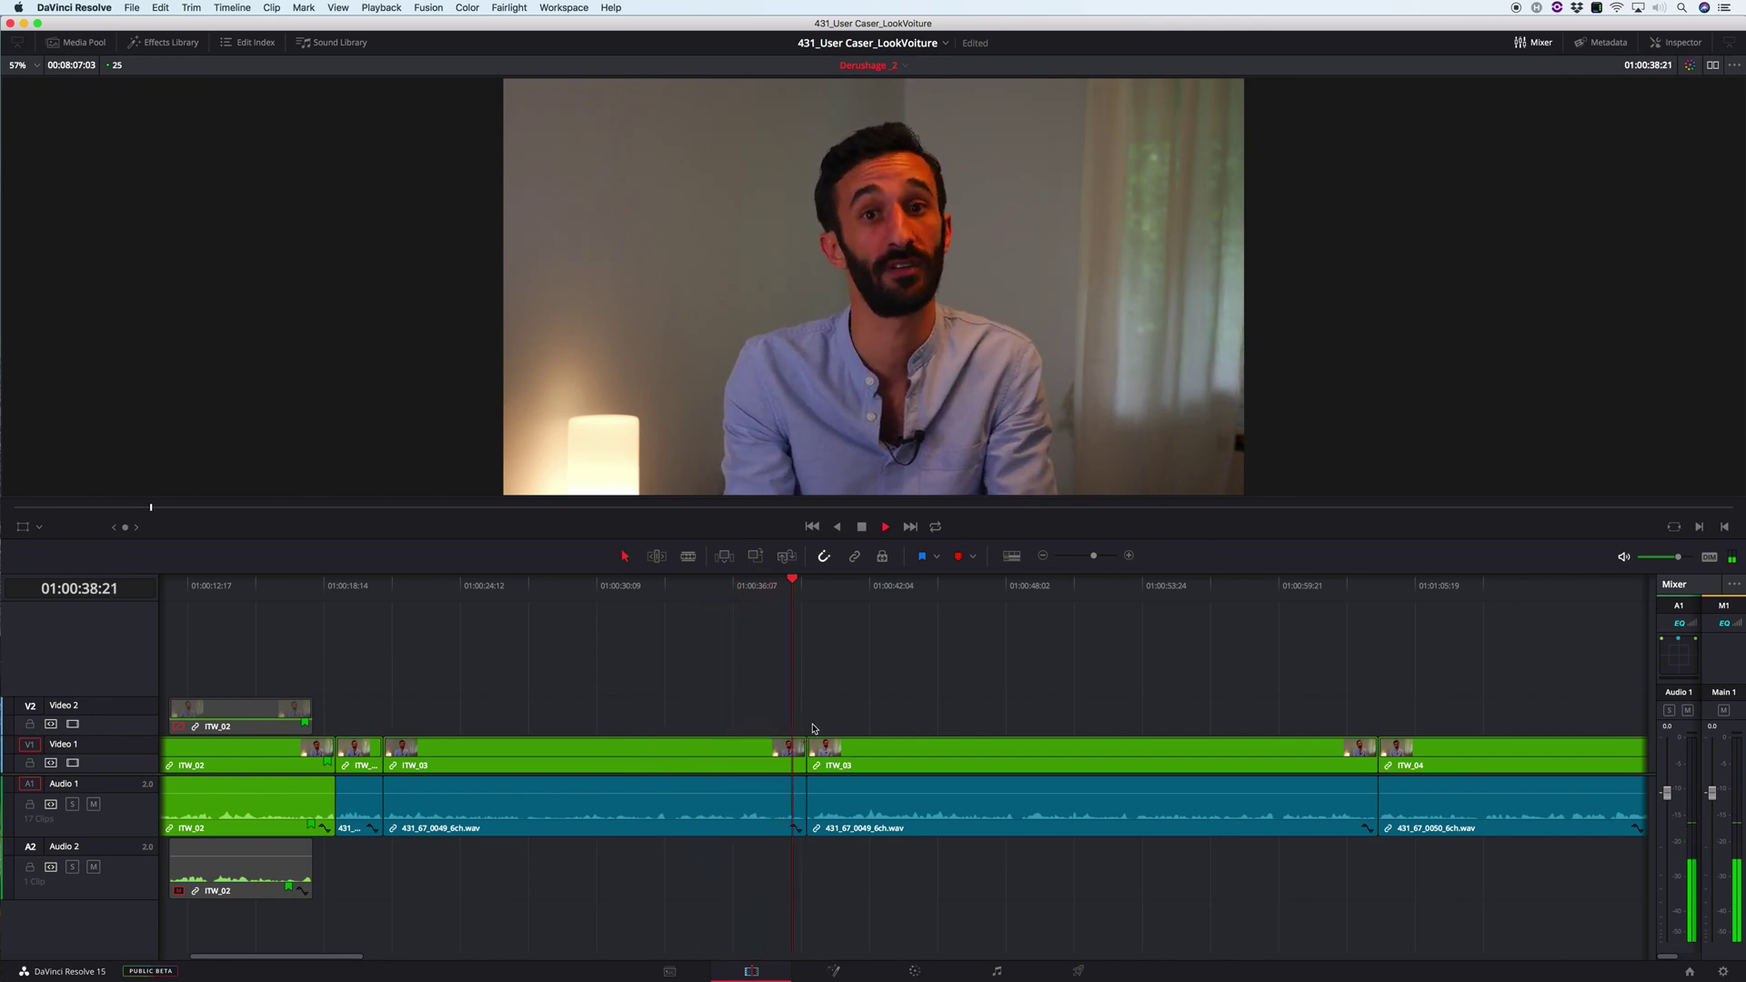
{"action": "key", "text": "k"}
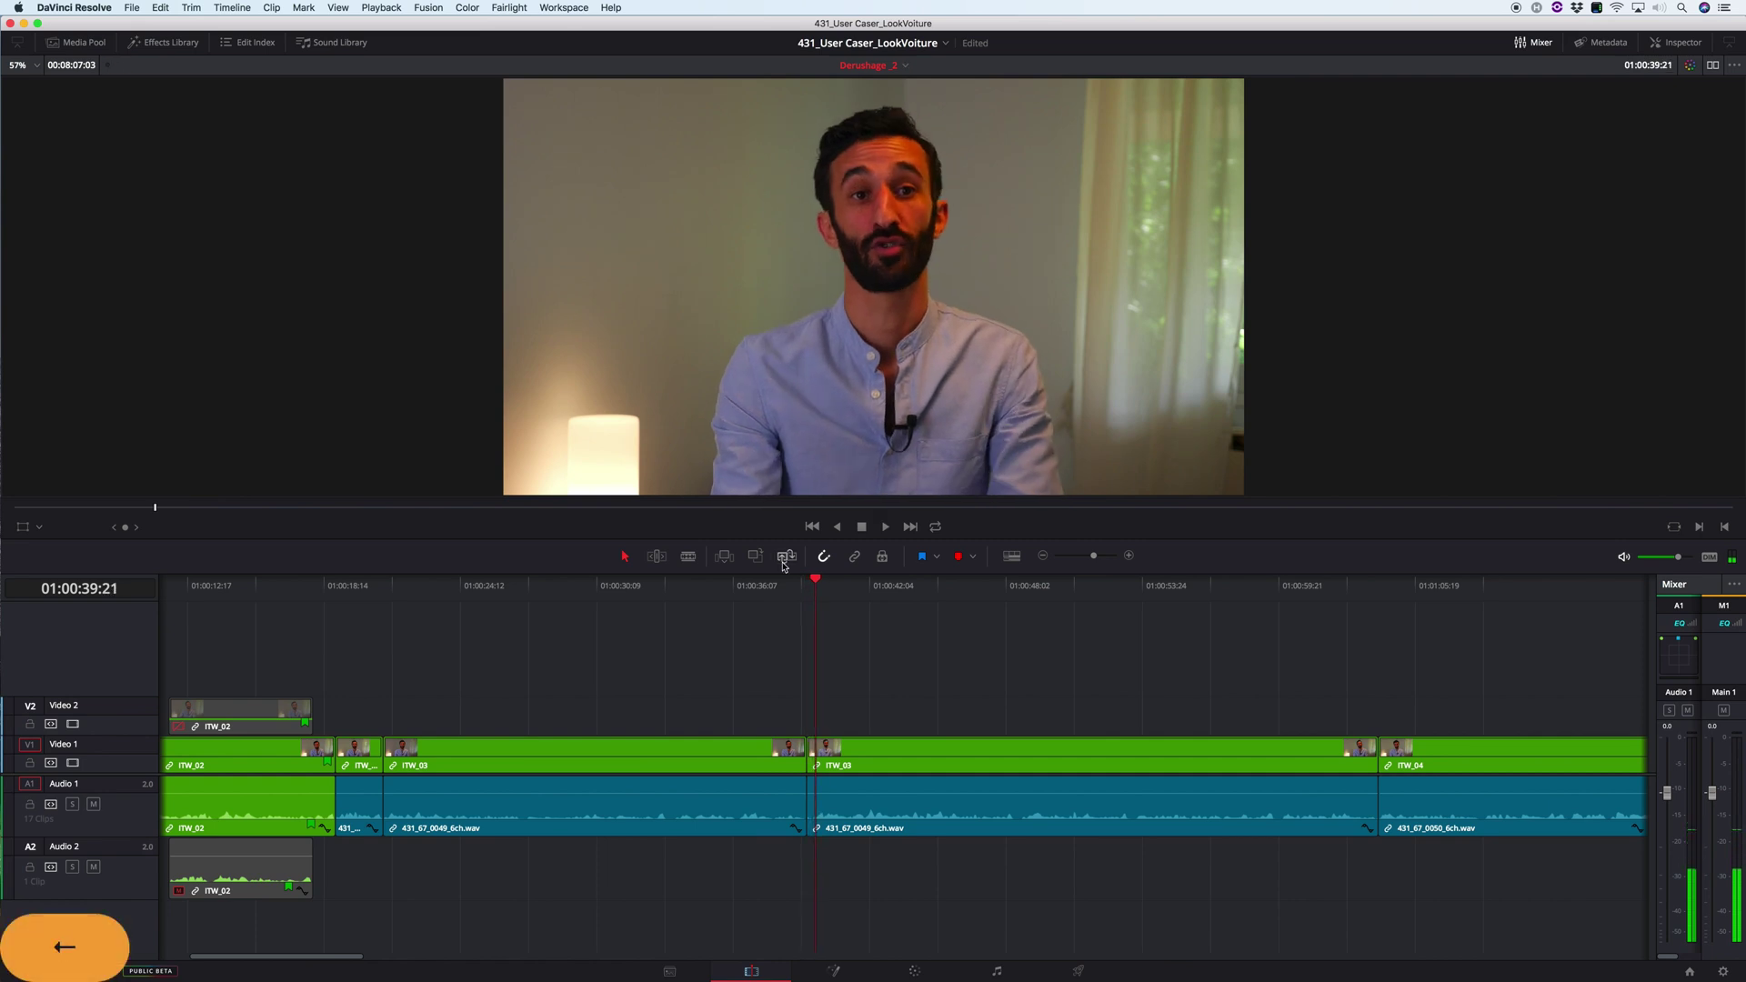
{"action": "key", "text": "Left"}
{"action": "key", "text": "Left"}
{"action": "key", "text": "Left"}
{"action": "key", "text": "o"}
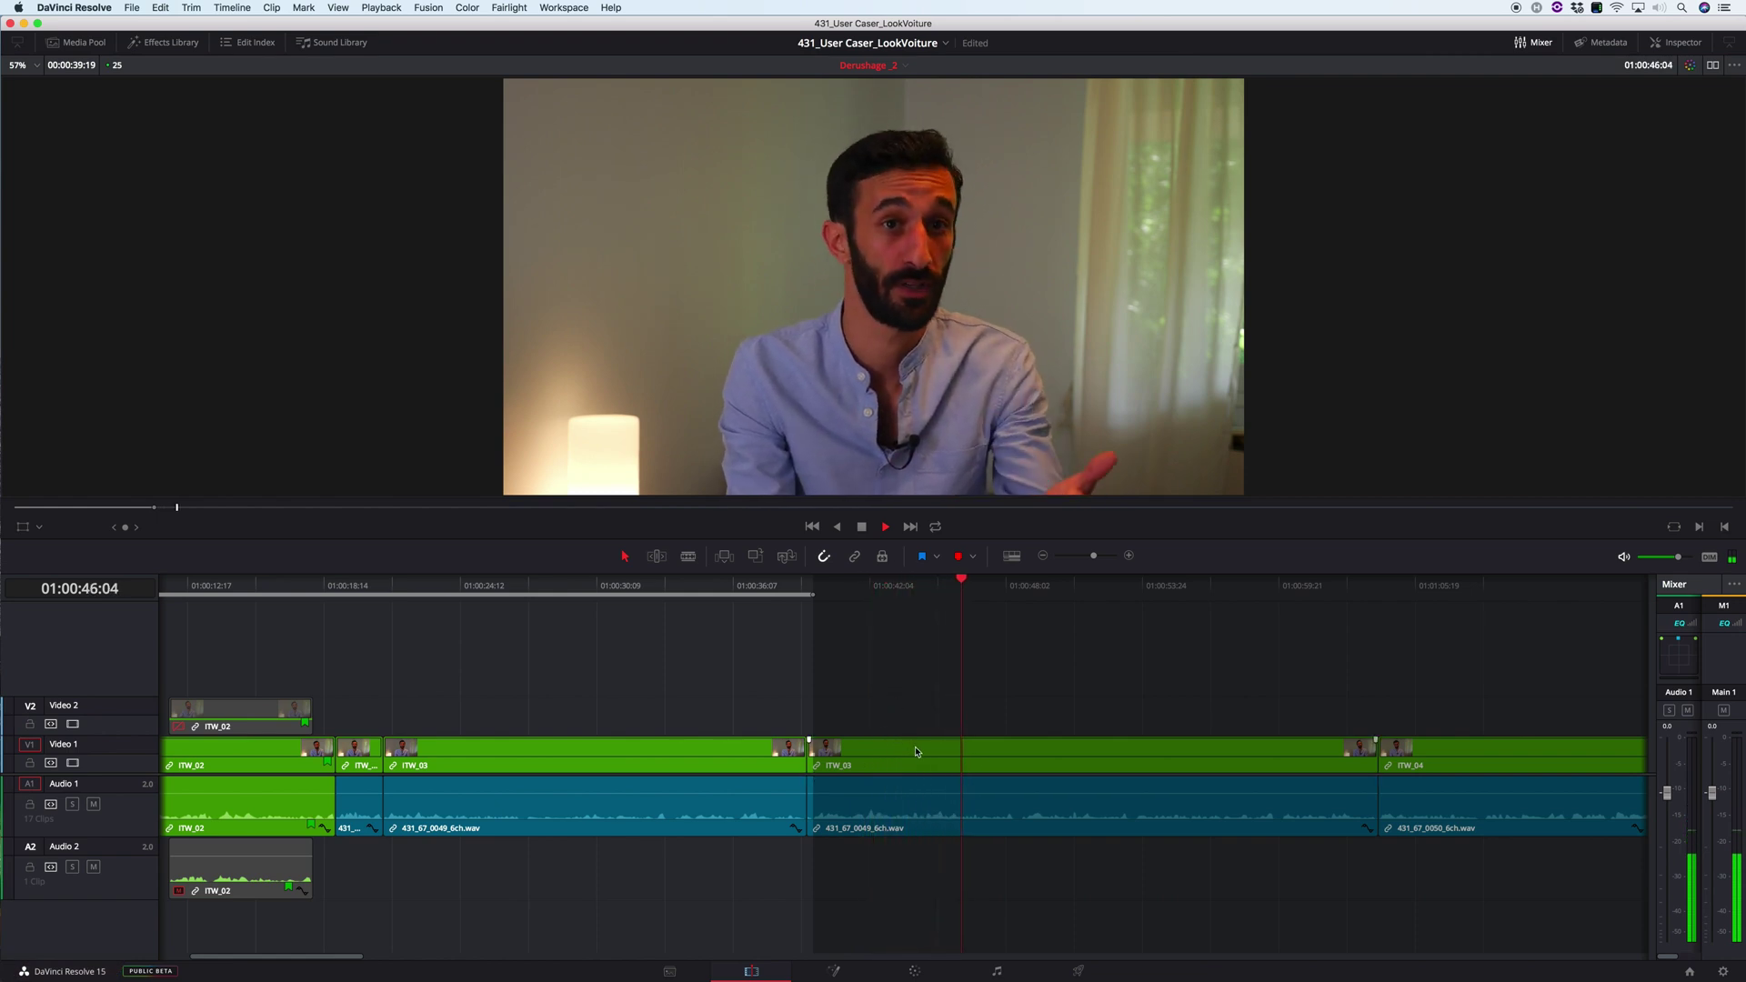
- Try to ripple-delete everything from the first ITW_03 clip's start at 01:00:19:03 to the out point, and undo the deletion
{"action": "key", "text": "k"}
{"action": "left_click", "coordinate": [337, 607]}
{"action": "key", "text": "q"}
{"action": "key", "text": "s"}
{"action": "key", "text": "i"}
{"action": "key", "text": "k"}
{"action": "key", "text": "l"}
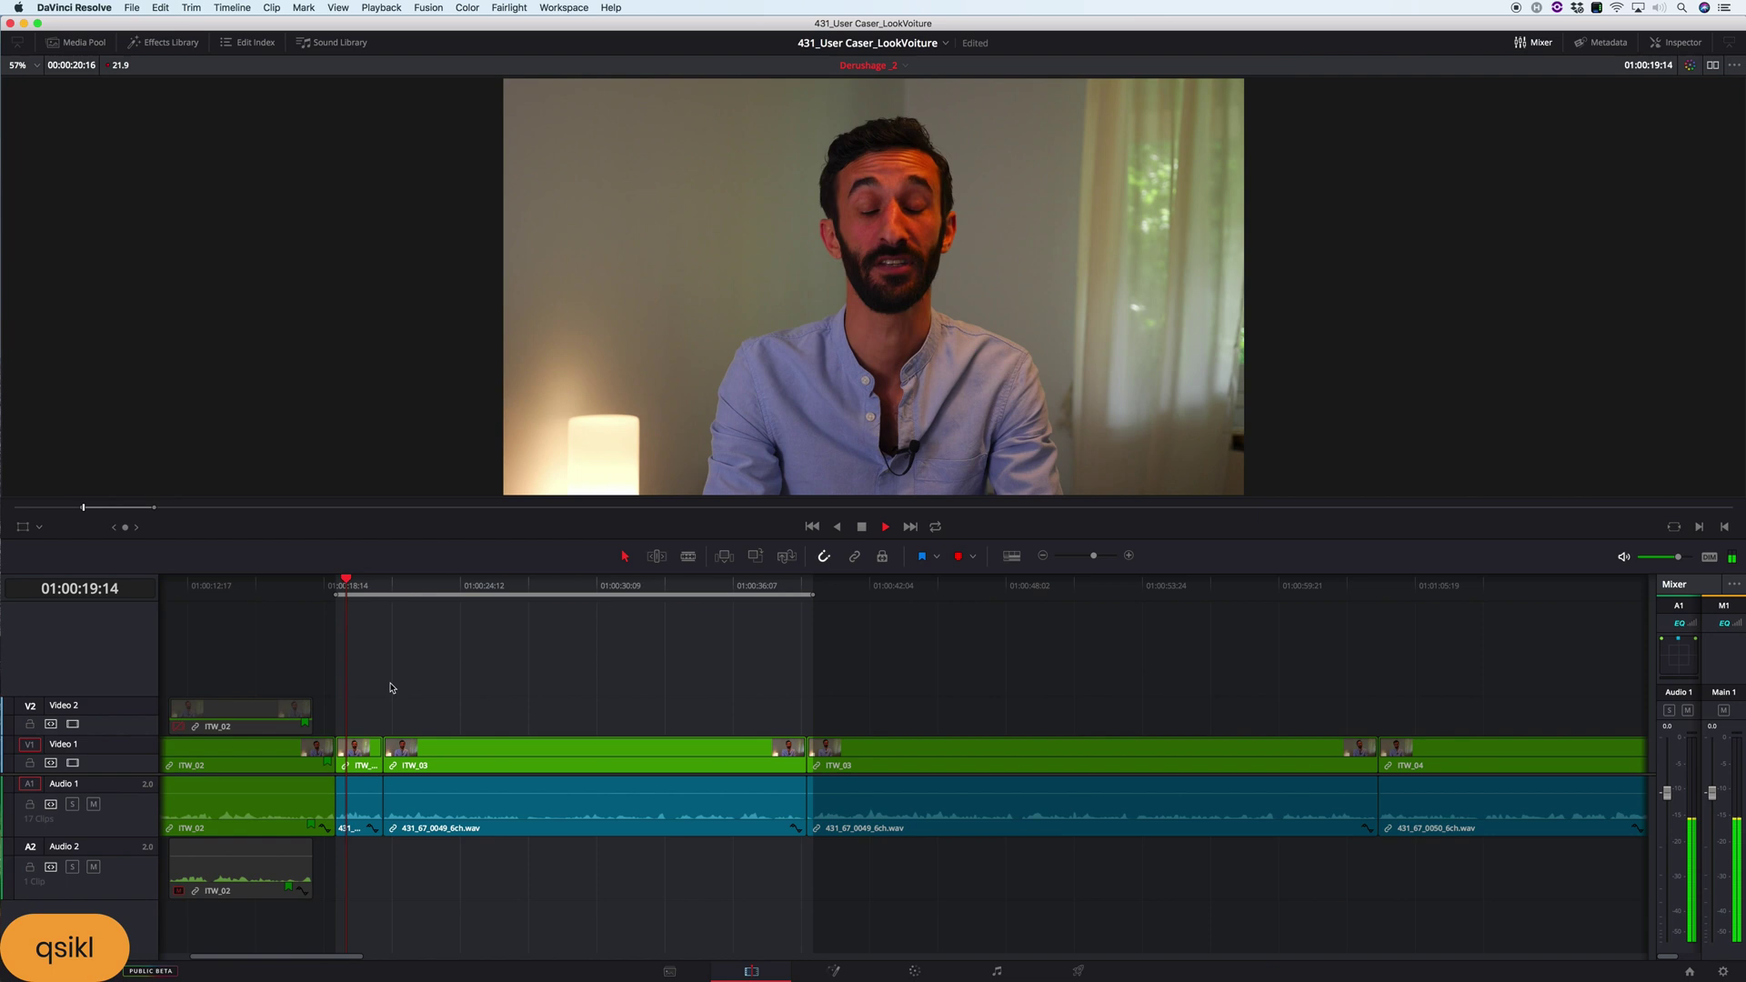
{"action": "key", "text": "k"}
{"action": "key", "text": "z"}
{"action": "key", "text": "l"}
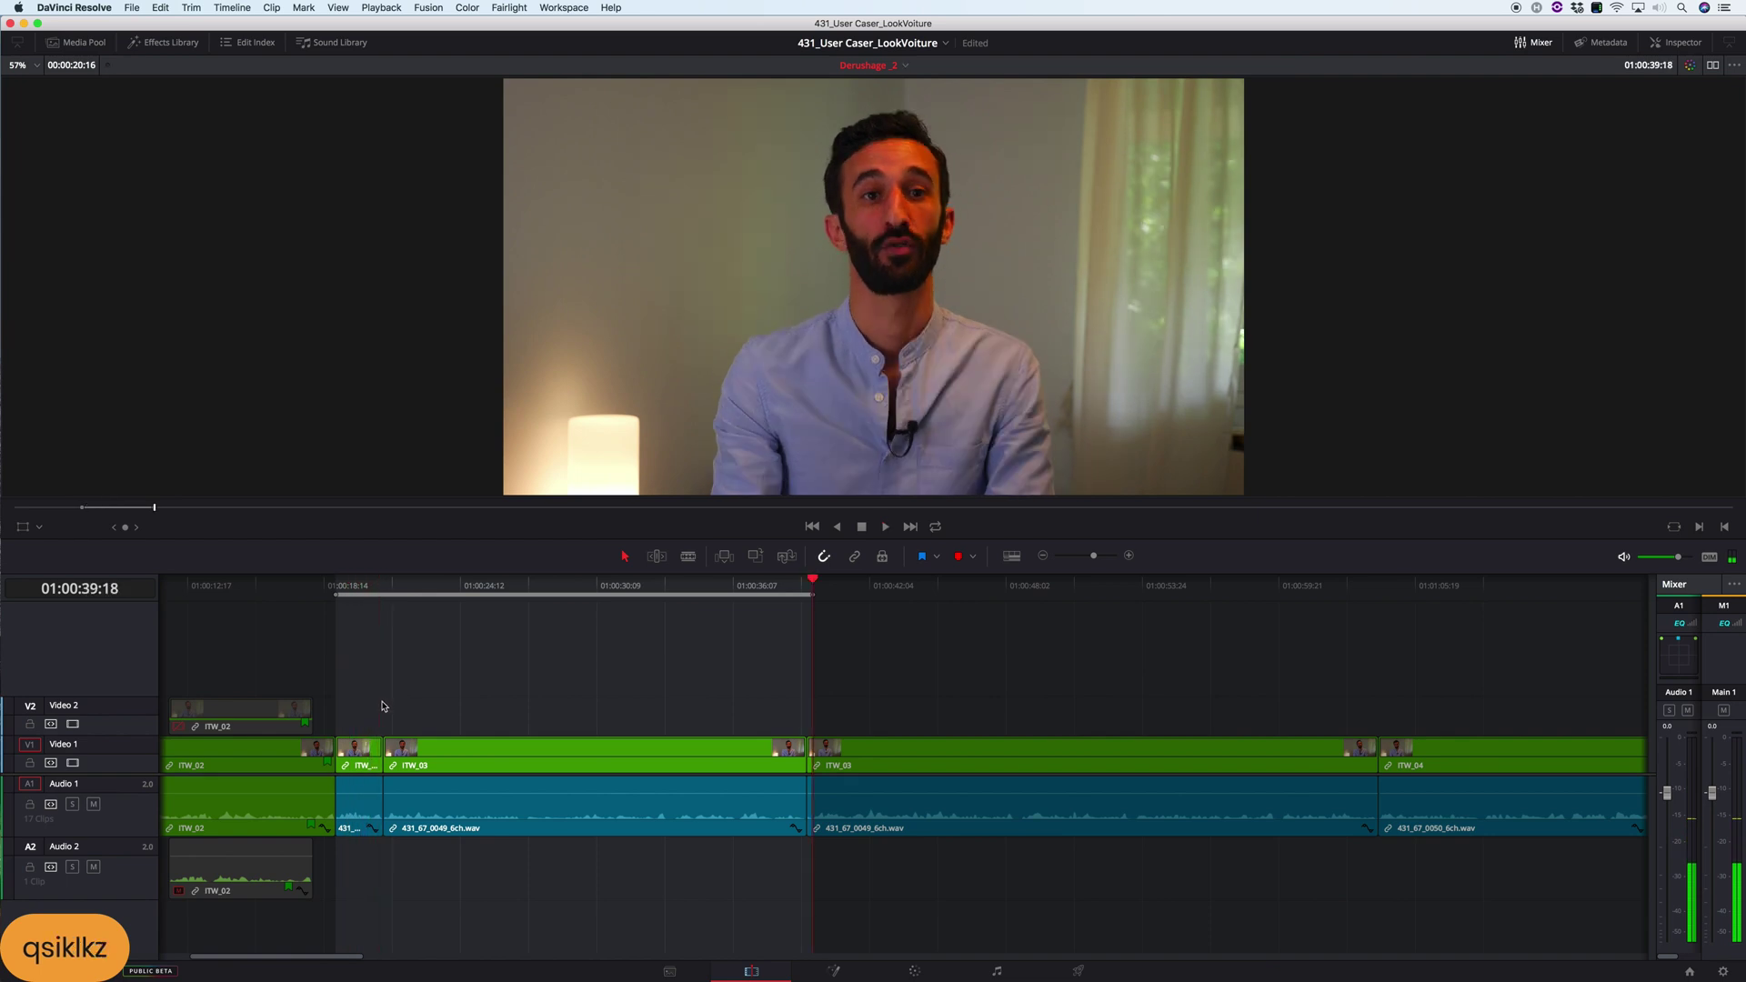
{"action": "key", "text": "x"}
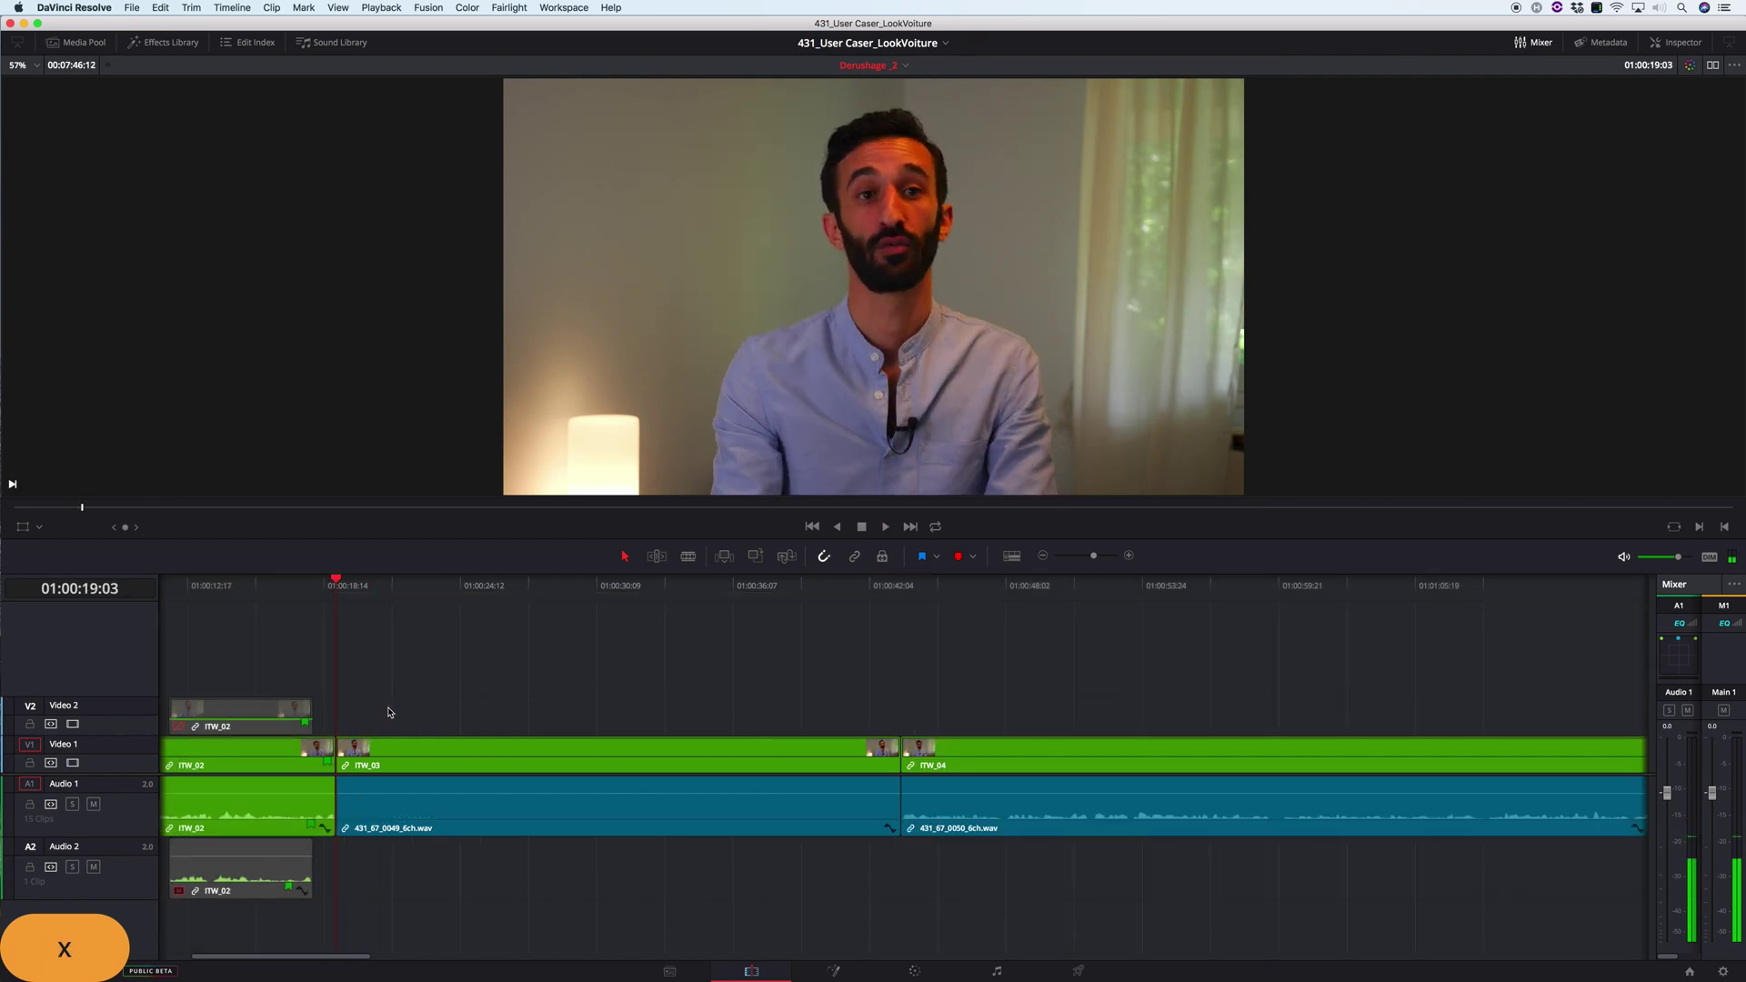
{"action": "key", "text": "super+z"}
- Mark an in point at the second ITW_03 clip's start, 01:00:21:04, and ripple-delete from there to the out point at 01:00:39:18
{"action": "key", "text": "a"}
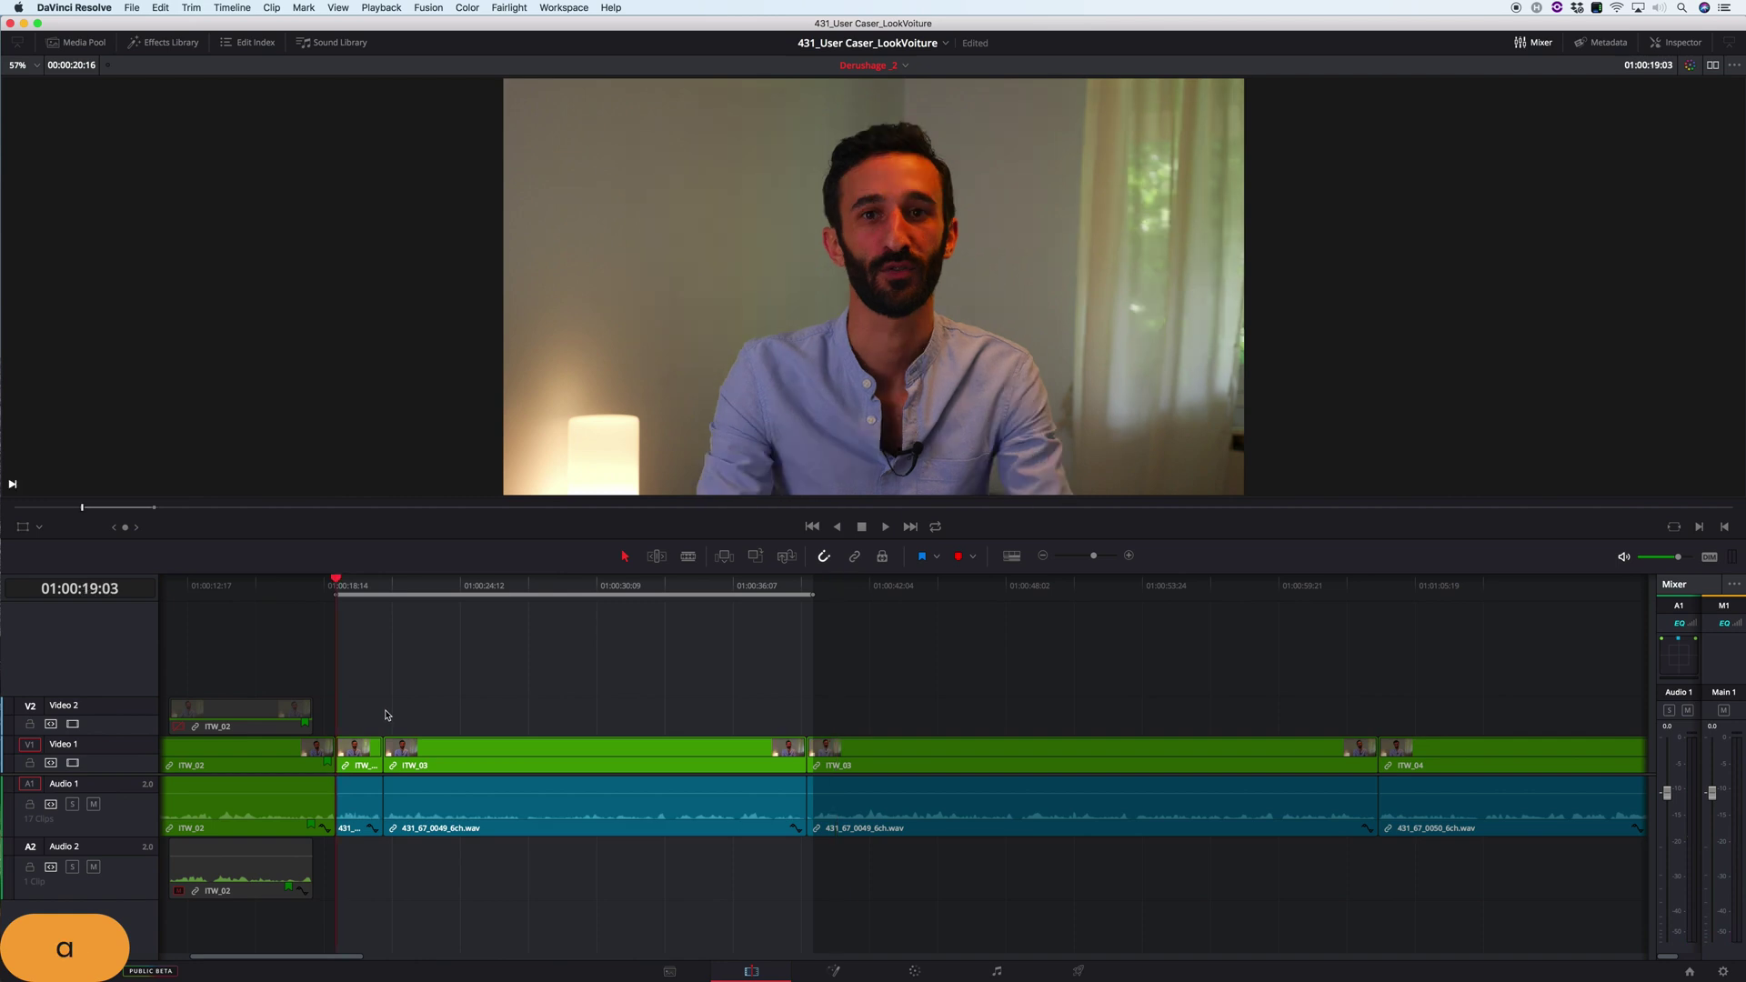
{"action": "key", "text": "s"}
{"action": "key", "text": "i"}
{"action": "key", "text": "x"}
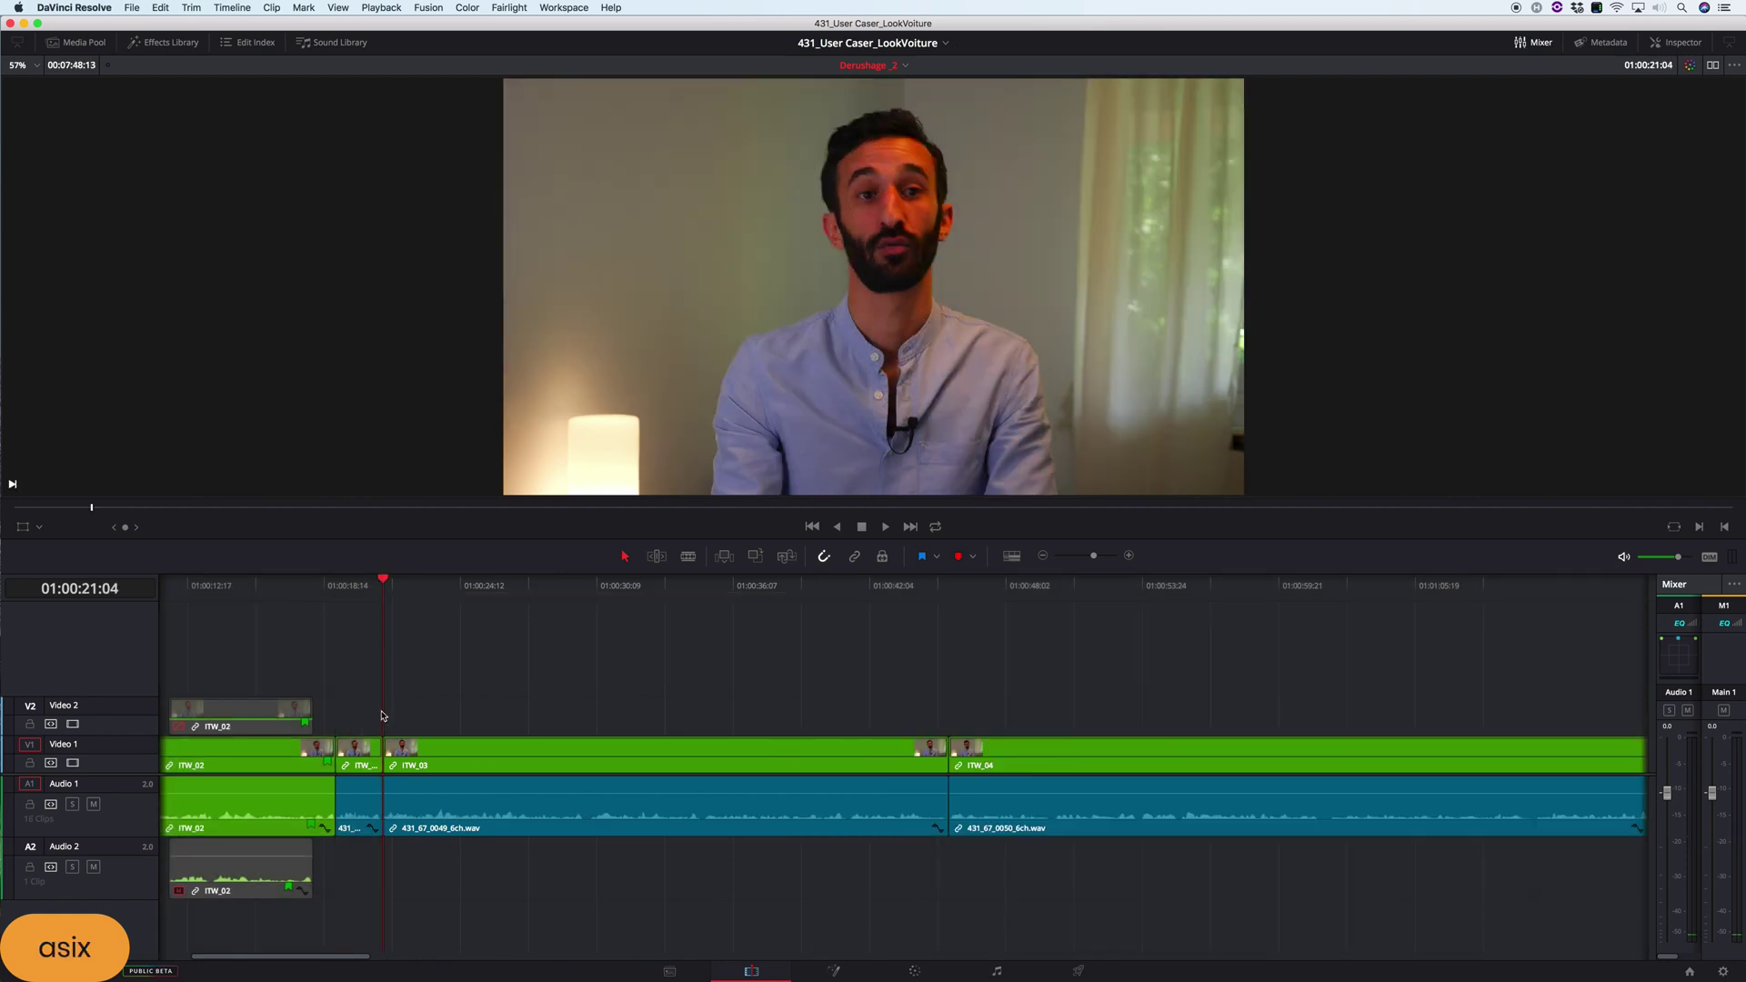
- Preview the start of the long ITW_03 clip and set the short ITW_03 clip's colour to Tan
{"action": "key", "text": "l"}
{"action": "key", "text": "k"}
{"action": "left_click", "coordinate": [362, 753]}
{"action": "right_click", "coordinate": [362, 753]}
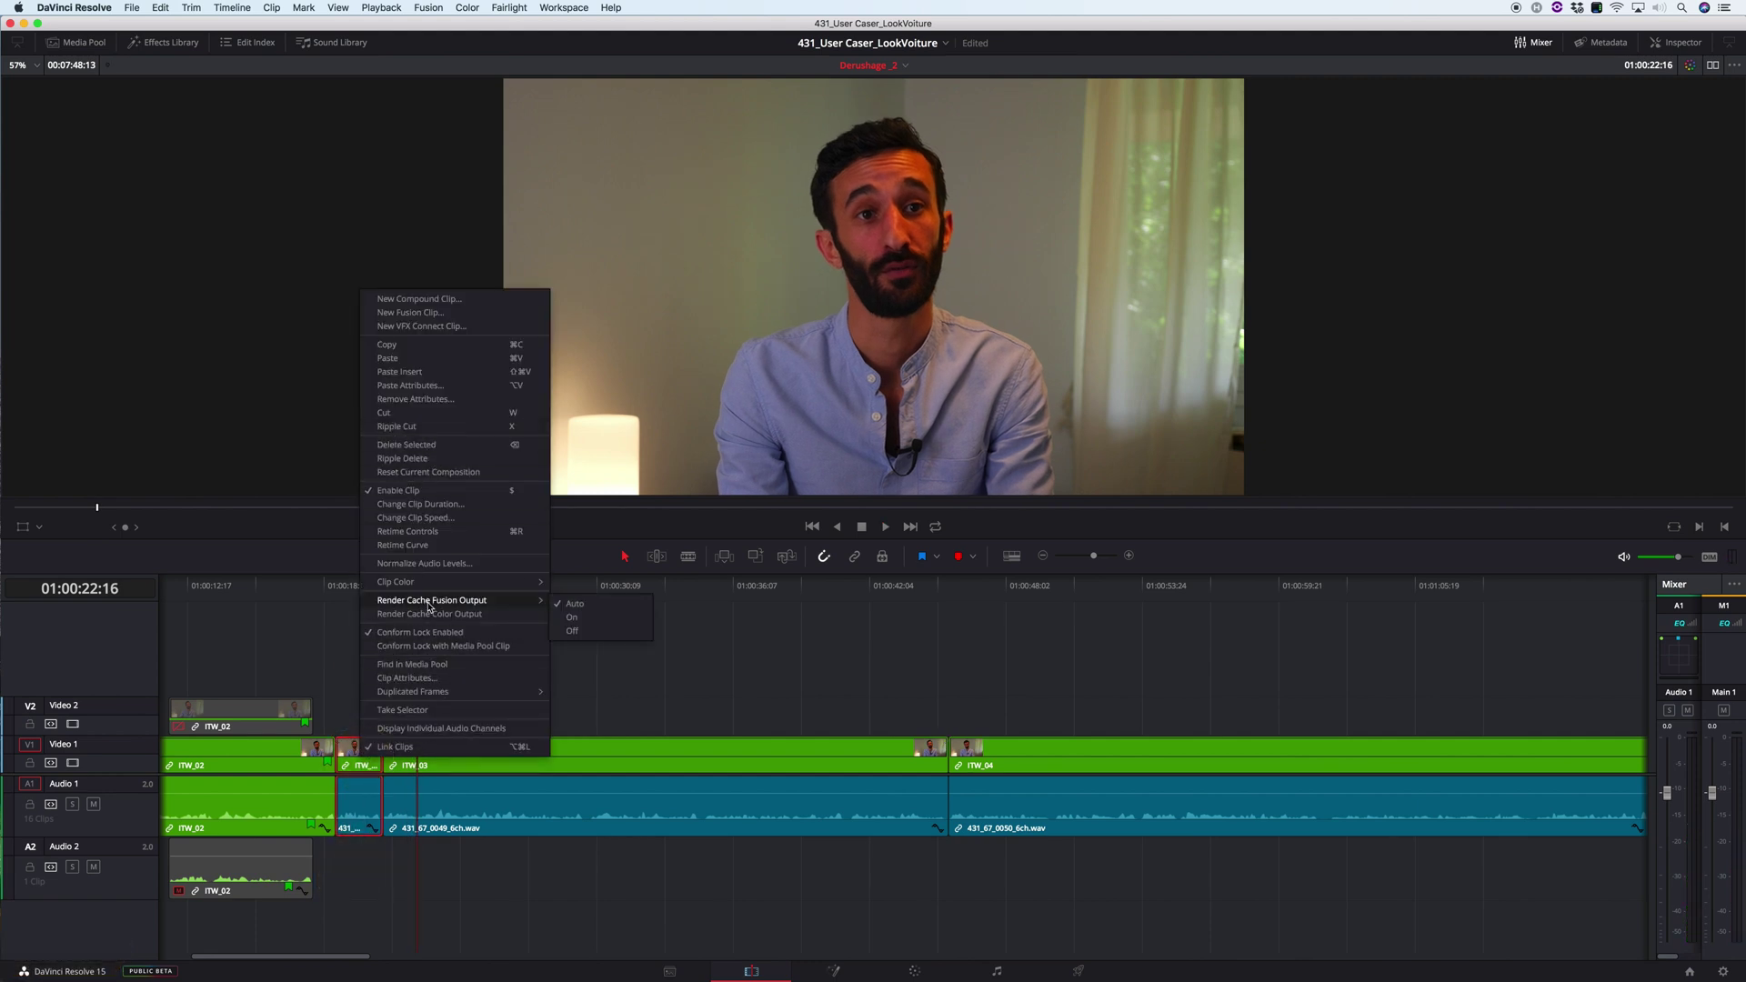
{"action": "mouse_move", "coordinate": [505, 592]}
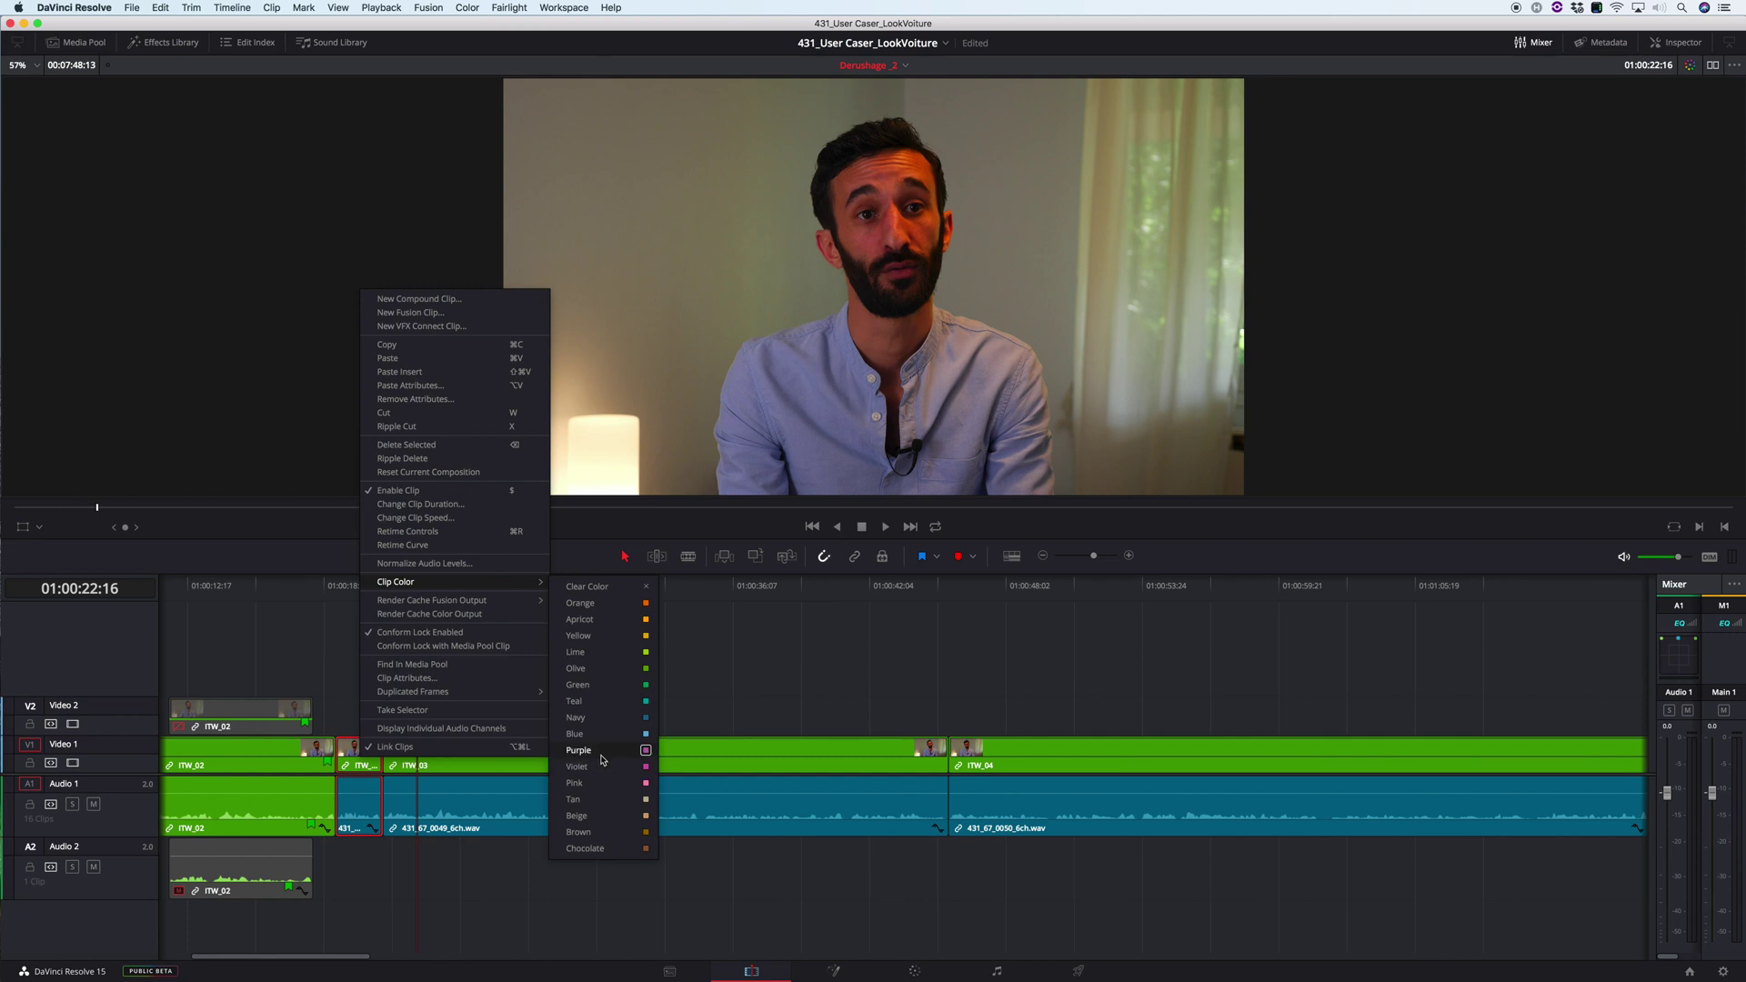
{"action": "left_click", "coordinate": [597, 801]}
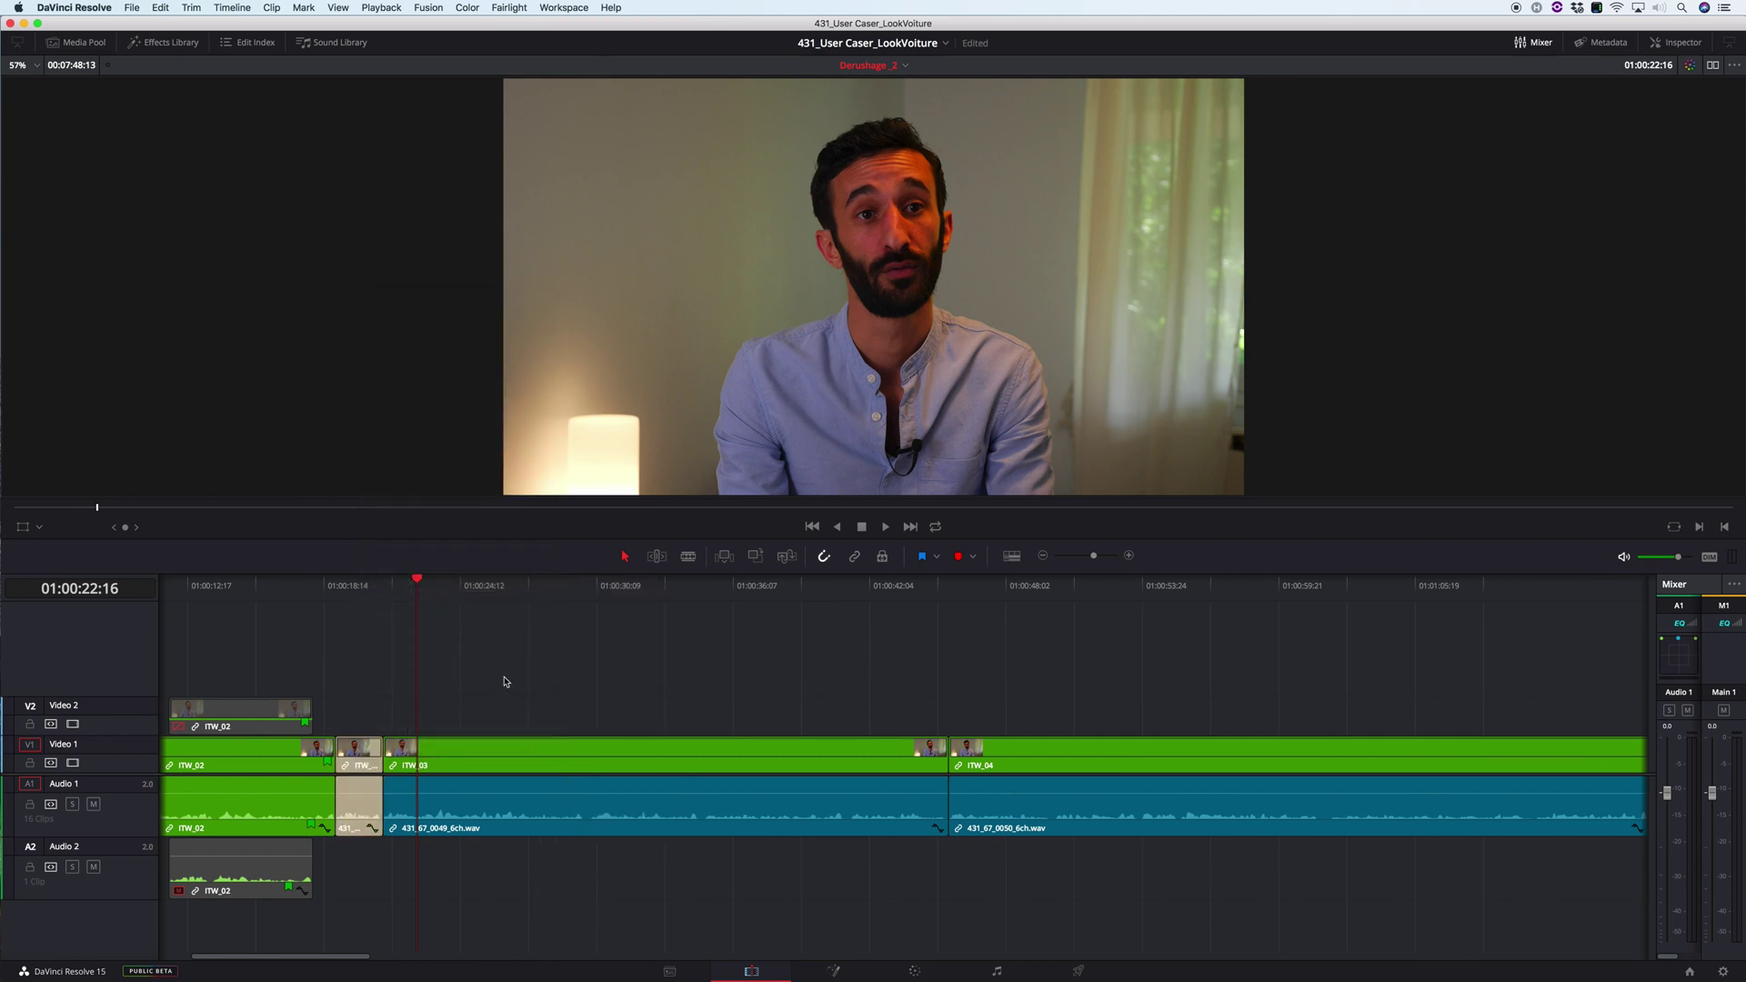
- Play the tan ITW_03 clip into the next one and mark an out point about two seconds into the latter
{"action": "left_click", "coordinate": [352, 595]}
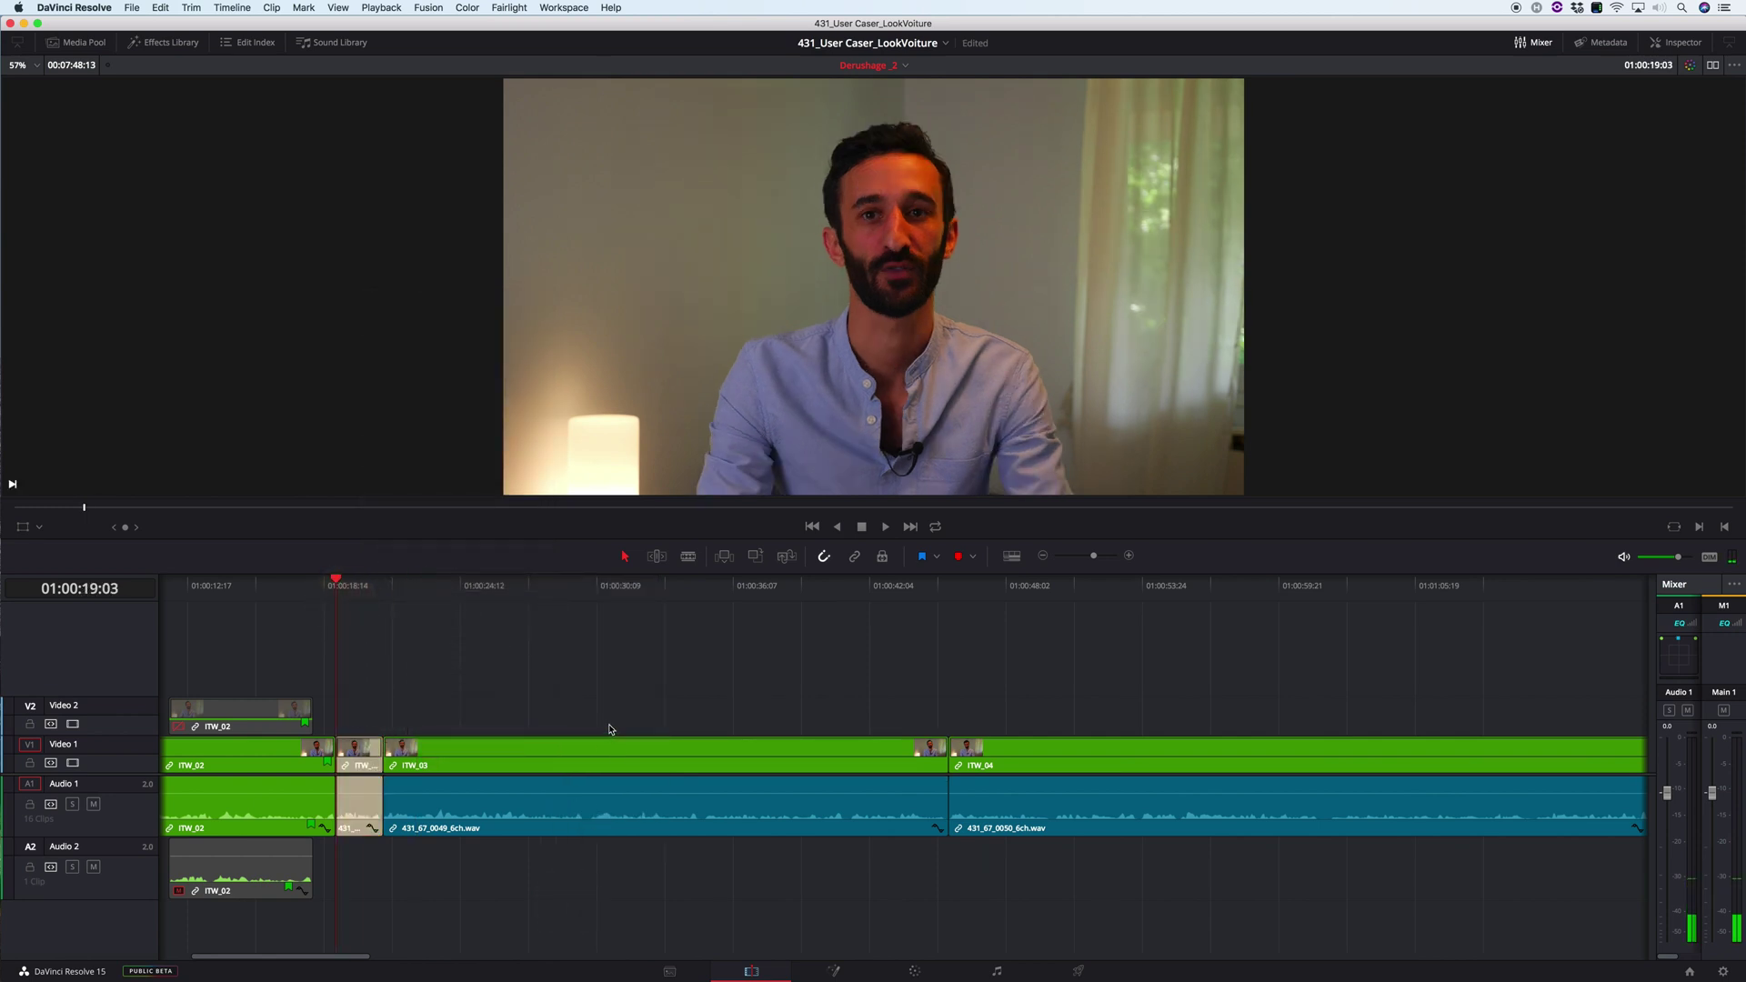
{"action": "key", "text": "space"}
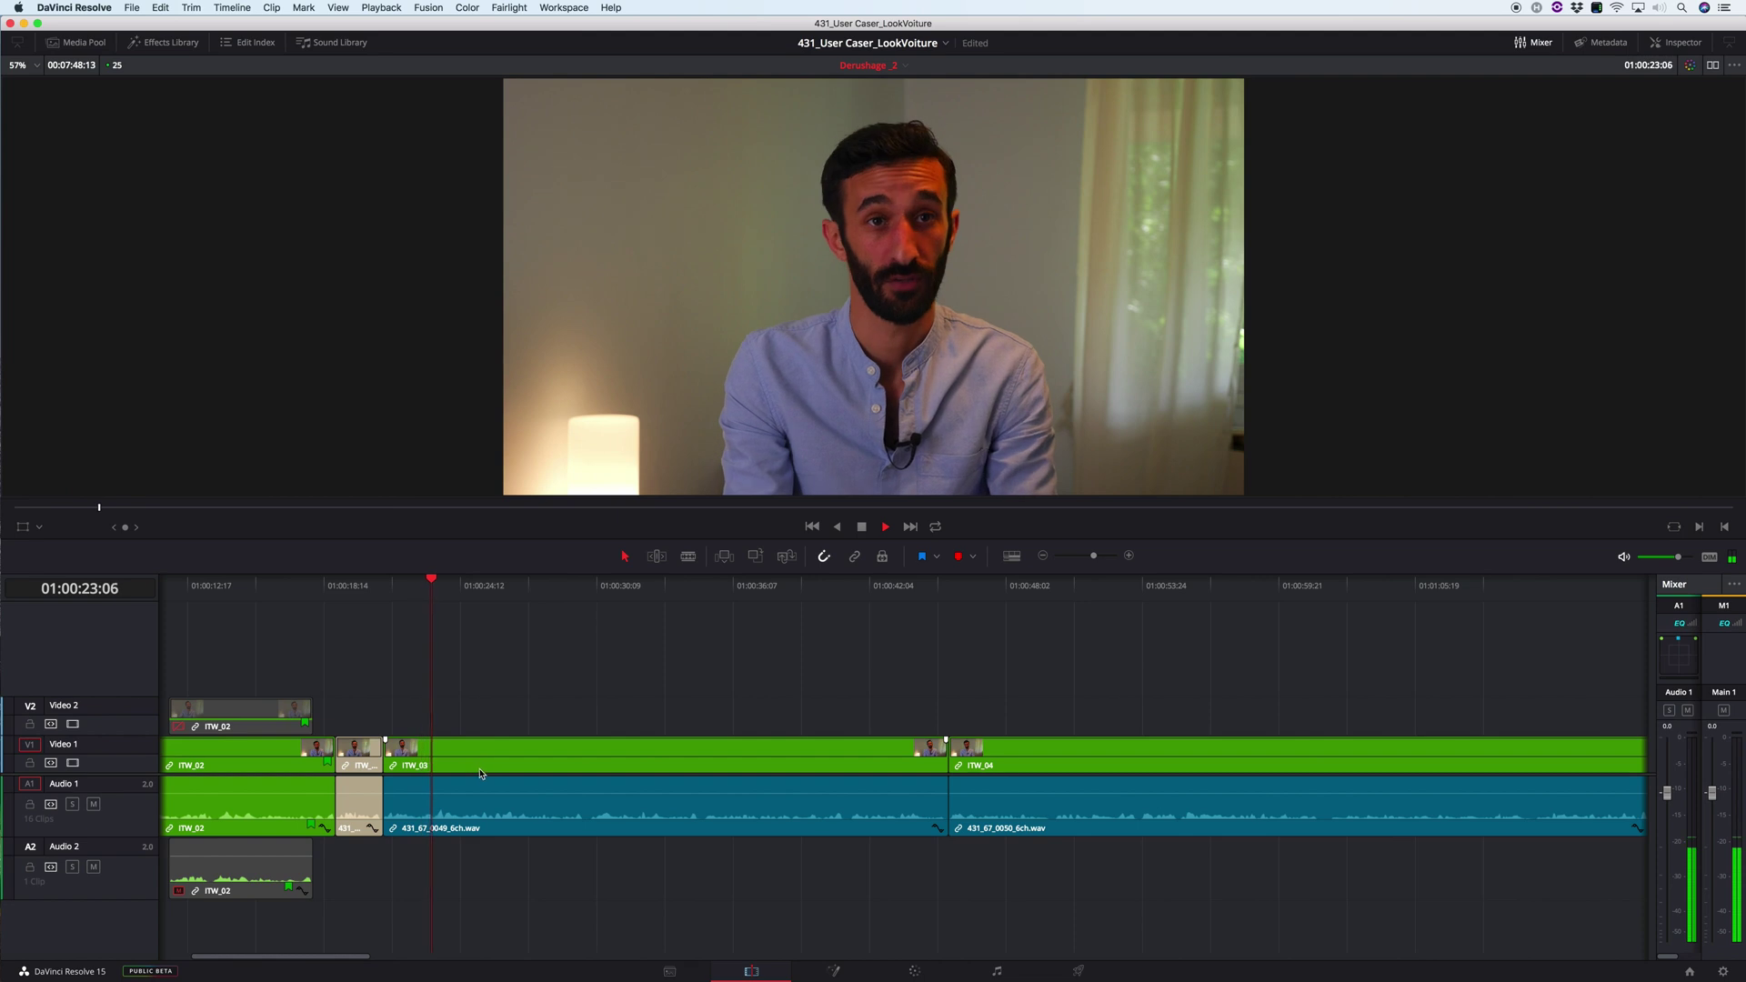
{"action": "key", "text": "k"}
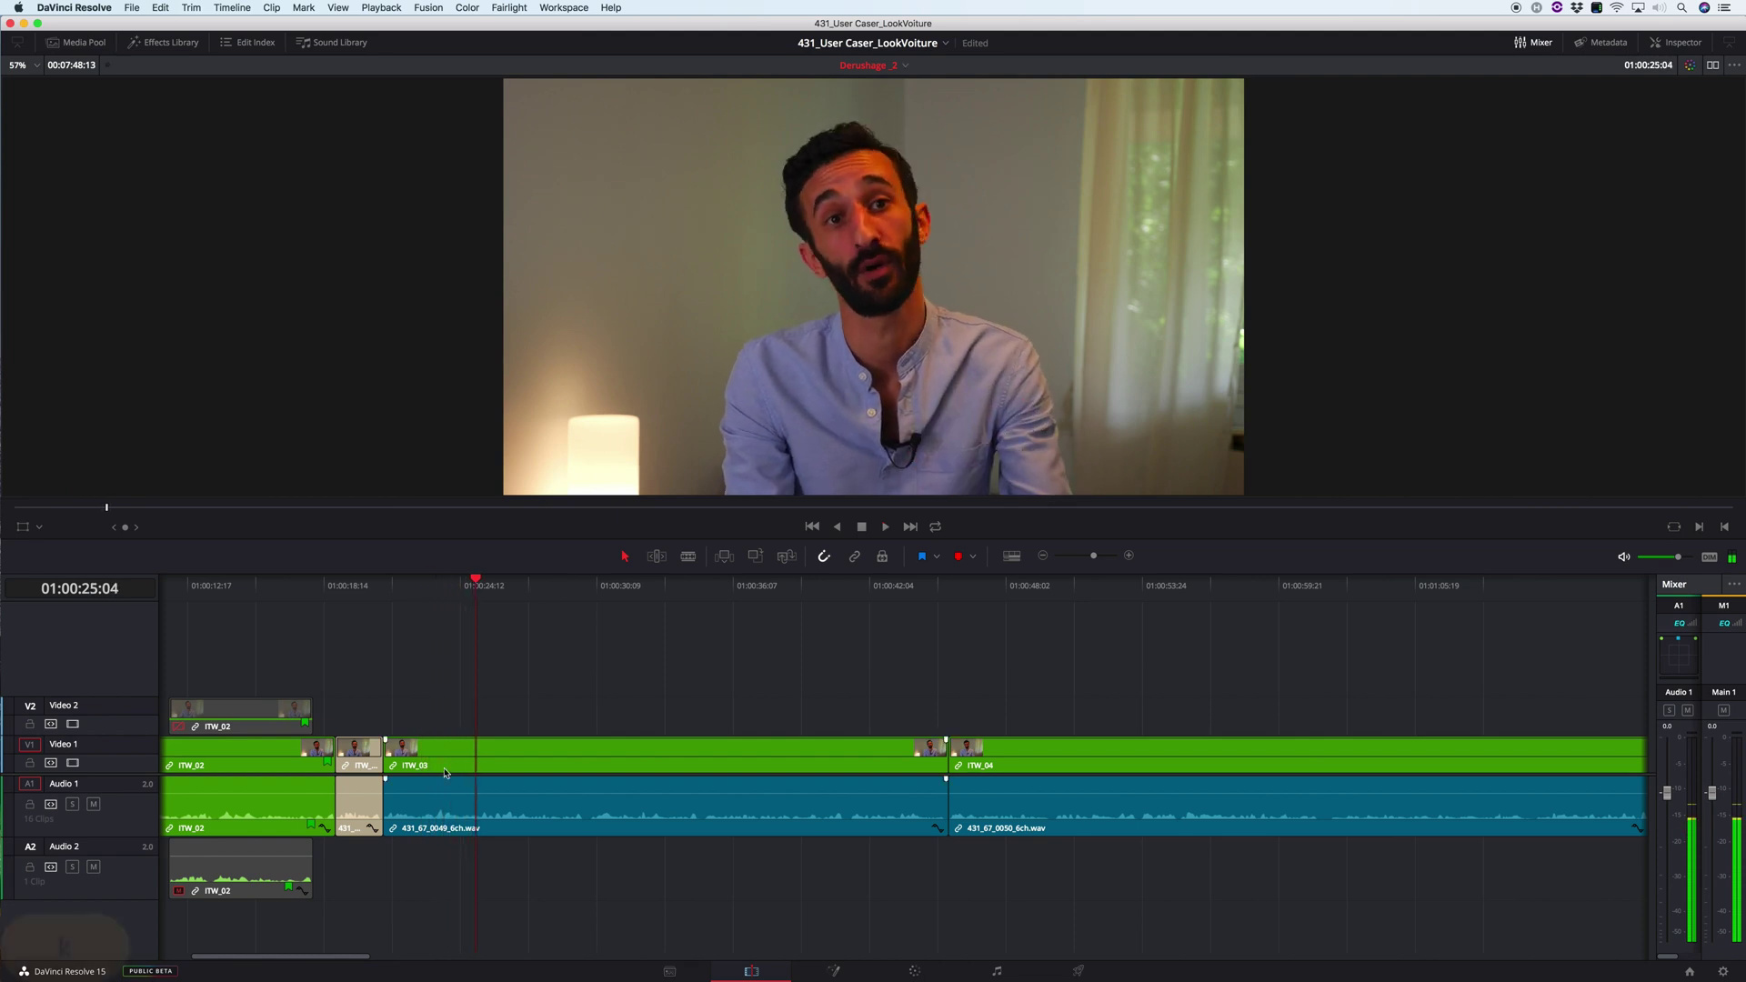
{"action": "left_click", "coordinate": [441, 603]}
{"action": "key", "text": "o"}
- Try to ripple-delete the range up to the out point without a new in point, and undo the deletion
{"action": "key", "text": "q"}
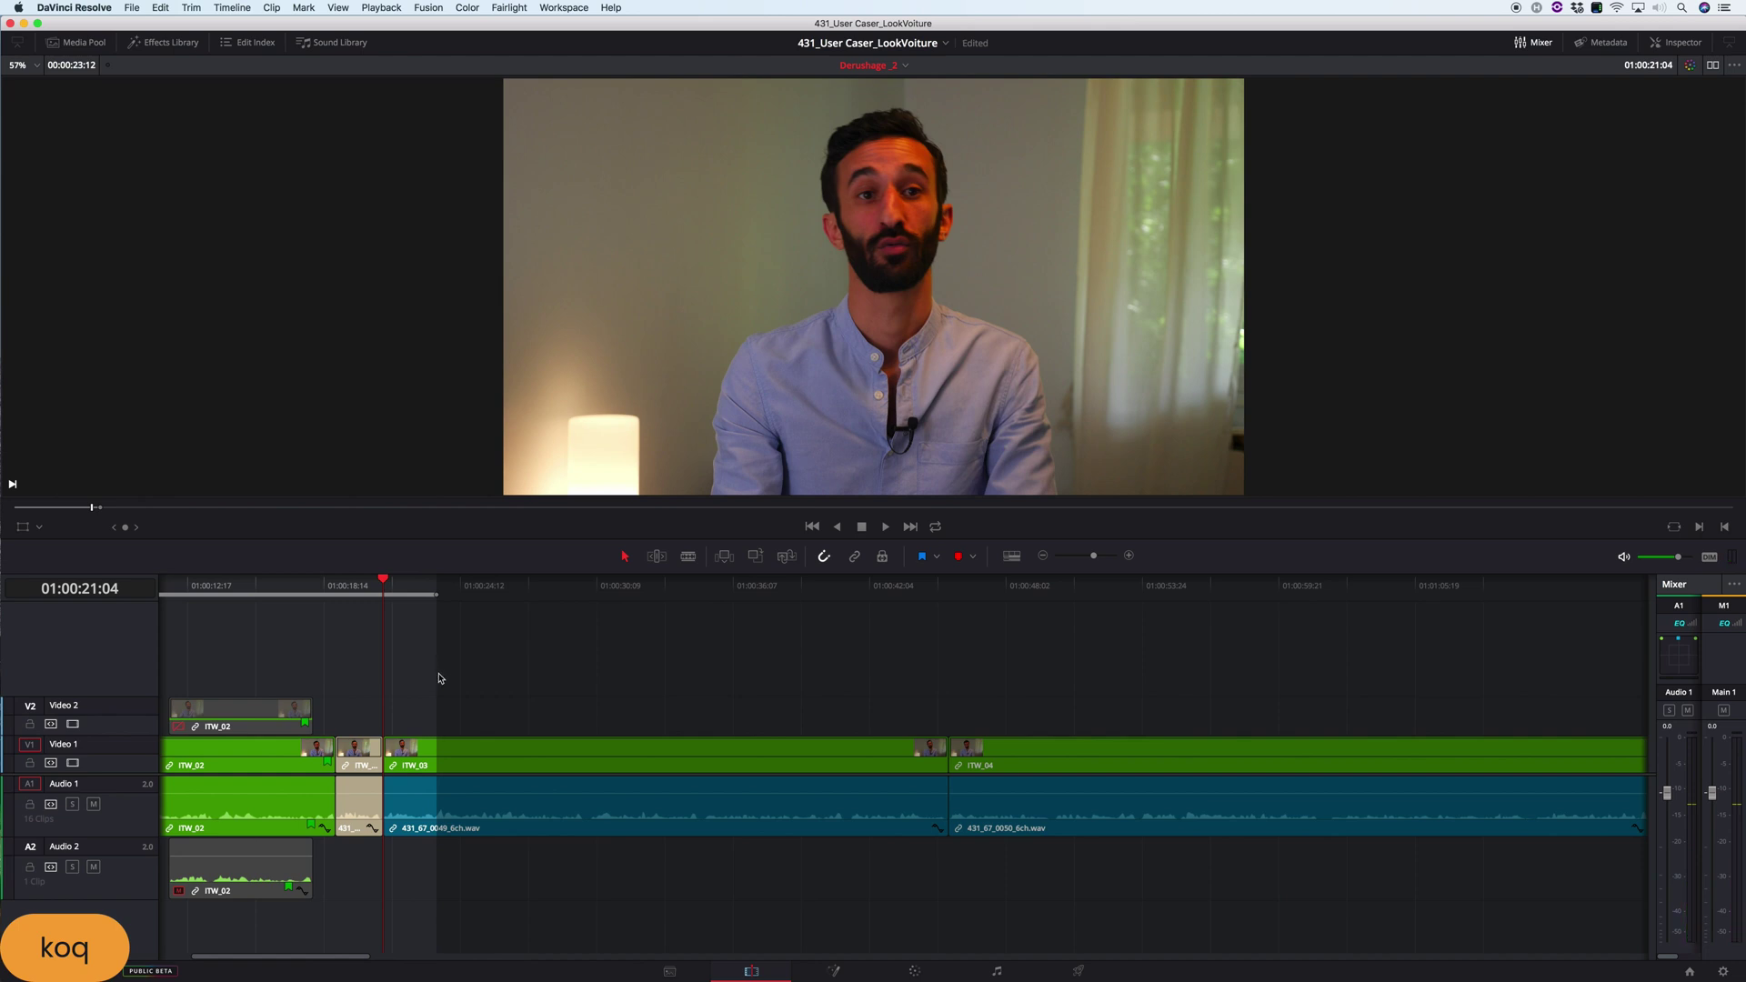
{"action": "key", "text": "BackSpace"}
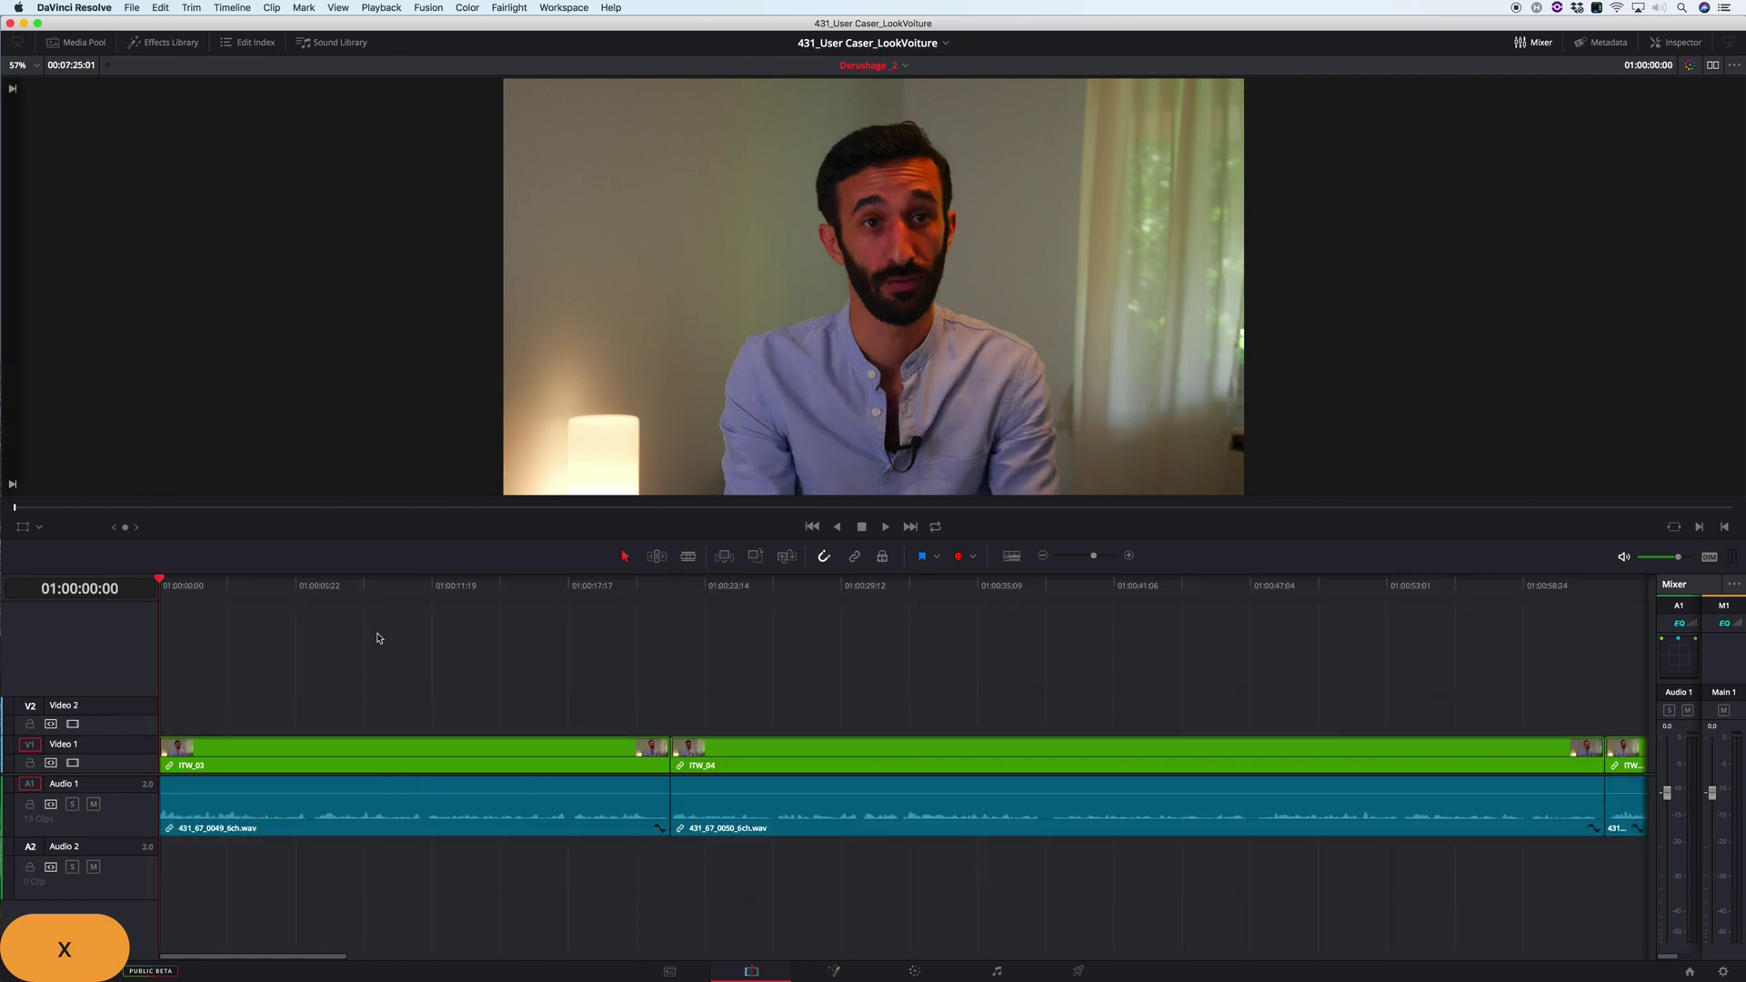
{"action": "key", "text": "cmd+z"}
- Mark an in point at 01:00:21:04, right after the tan clip, and ripple-delete from there to the out point
{"action": "key", "text": "q"}
{"action": "key", "text": "s"}
{"action": "key", "text": "x"}
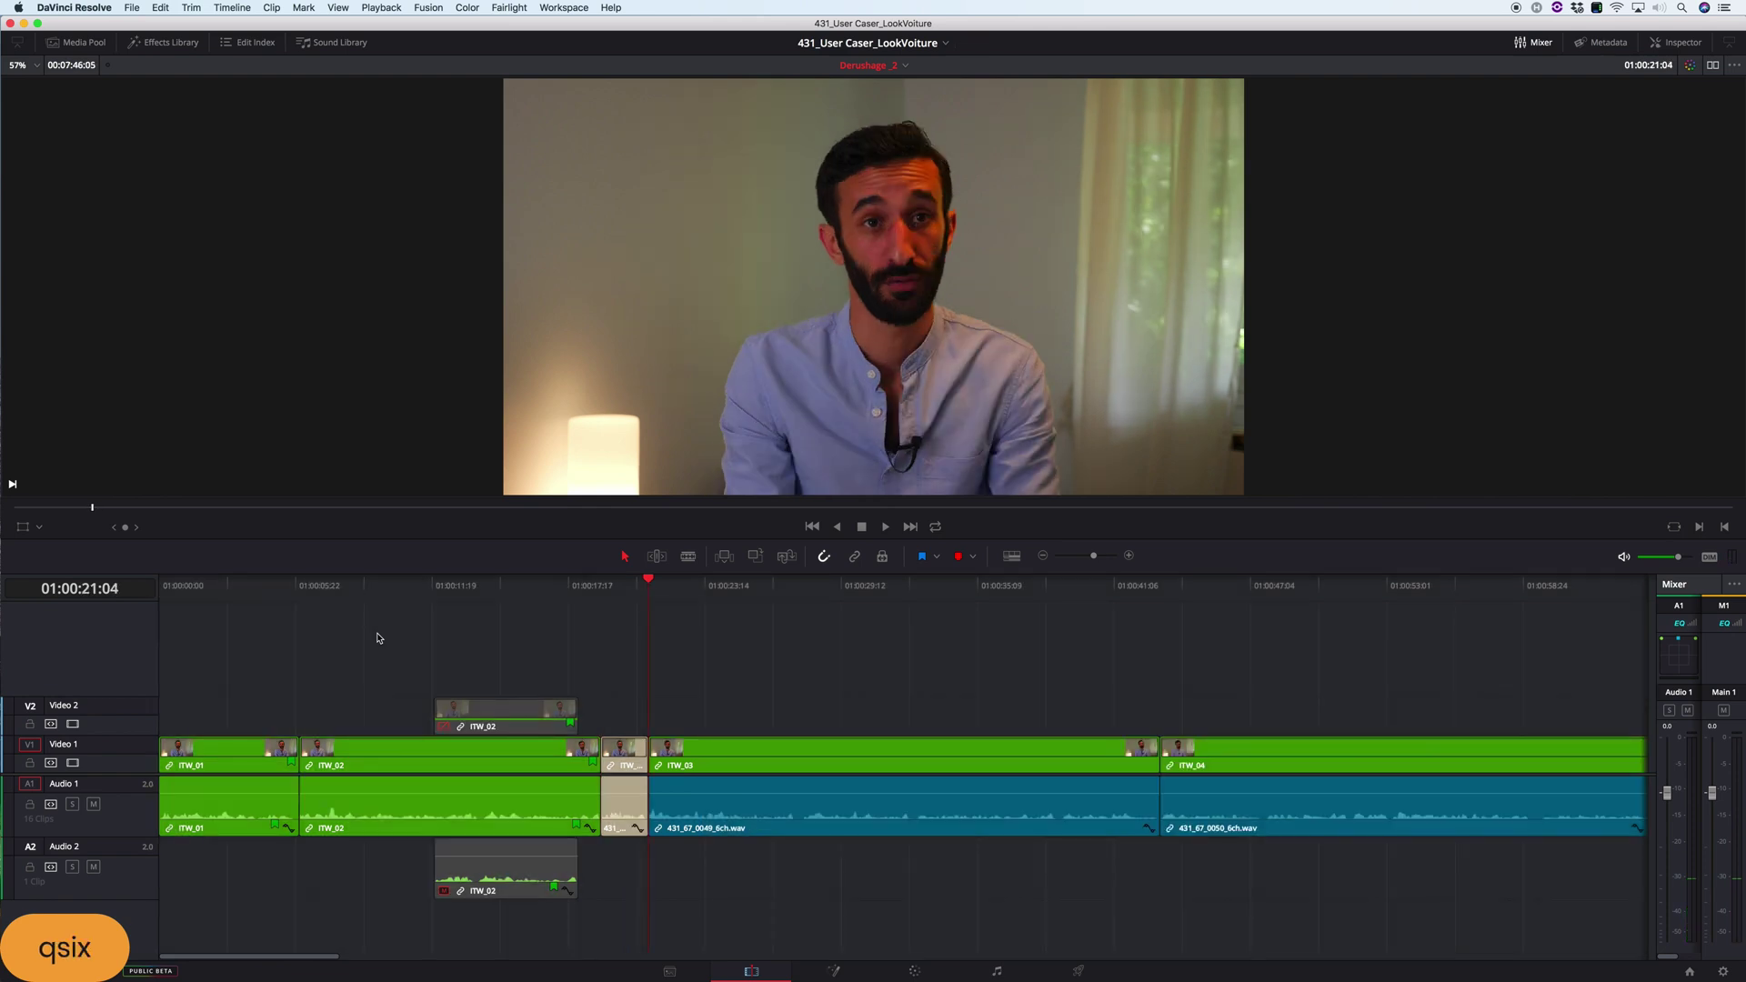
- Preview the start of the ITW_03 clip after the tan clip and mark an in point at 01:00:21:04
{"action": "key", "text": "k"}
{"action": "key", "text": "l"}
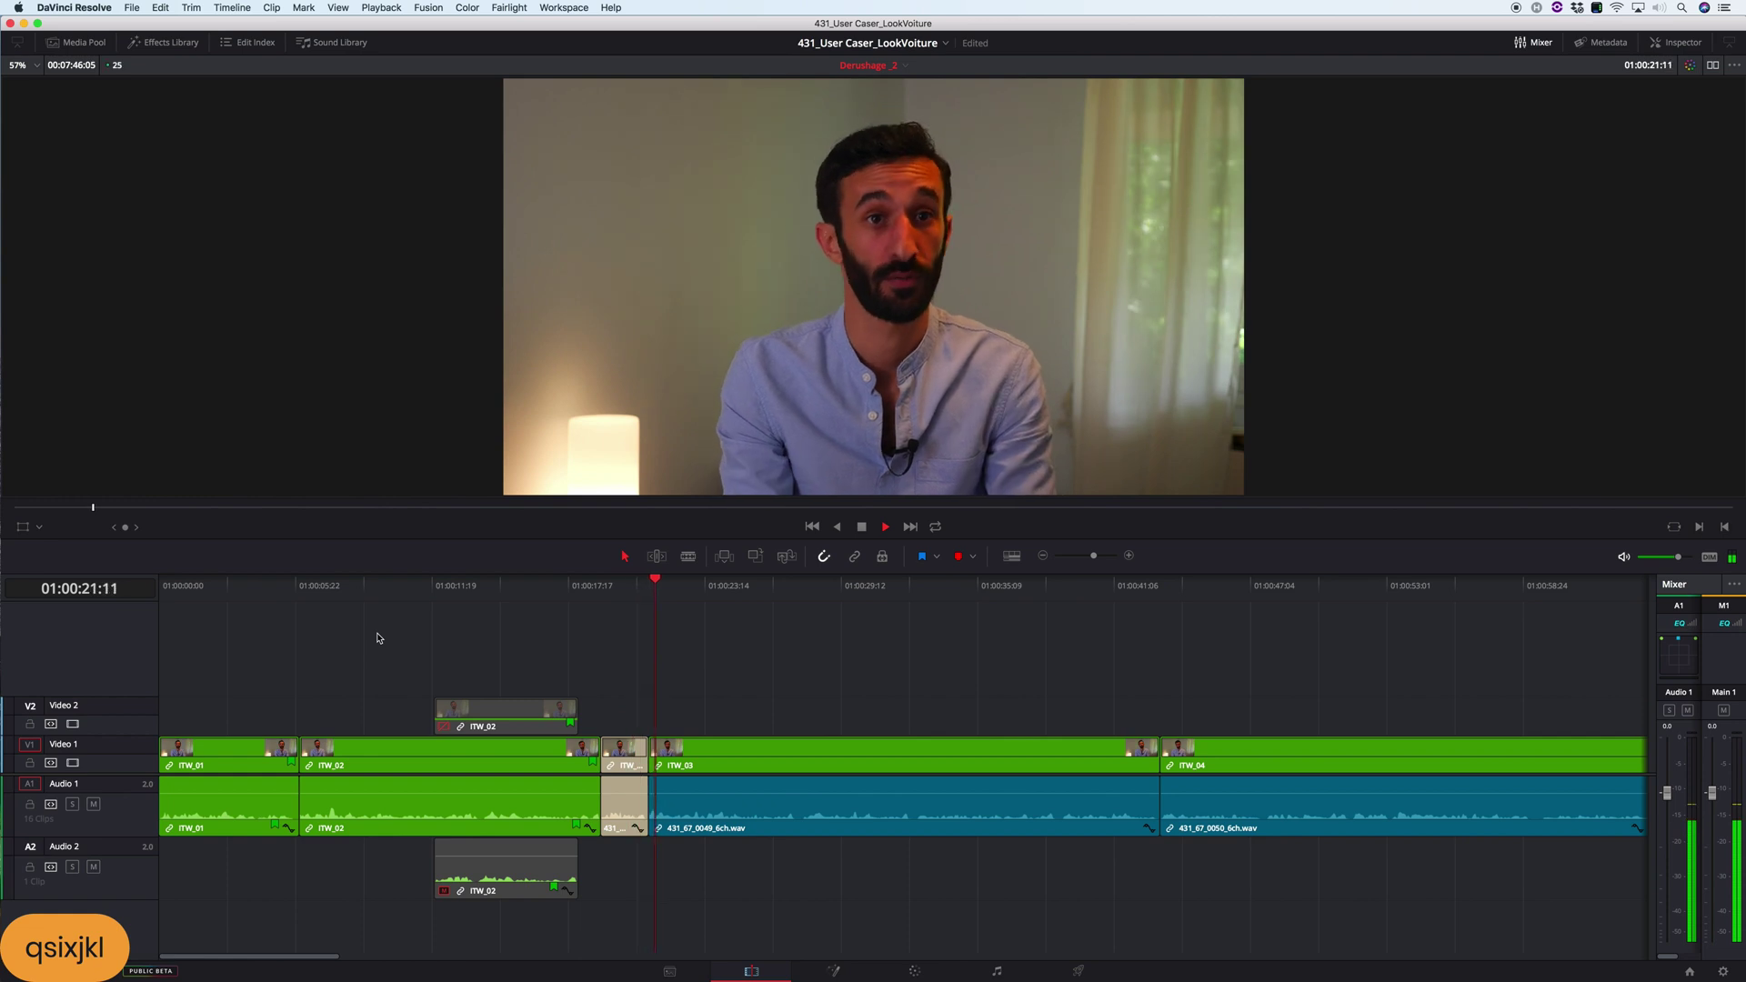
{"action": "key", "text": "k"}
{"action": "key", "text": "super+equal"}
{"action": "key", "text": "q"}
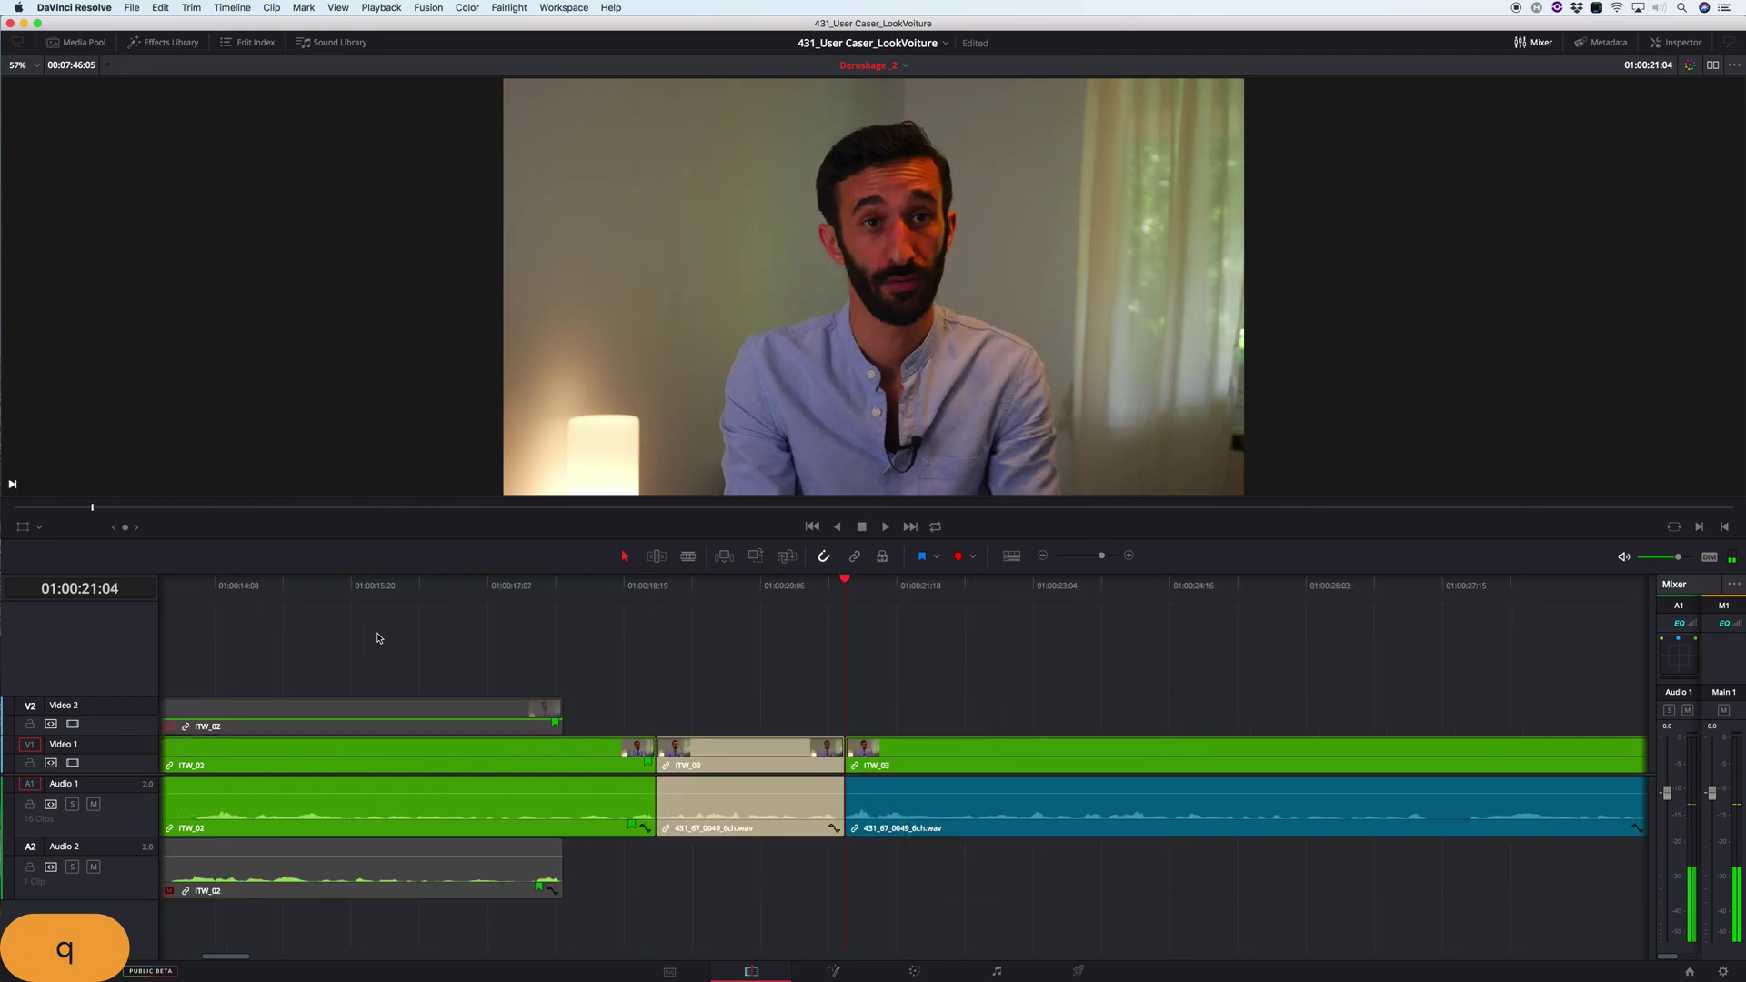
{"action": "key", "text": "k"}
{"action": "key", "text": "k"}
{"action": "key", "text": "Left"}
{"action": "key", "text": "Left"}
{"action": "key", "text": "Left"}
{"action": "key", "text": "Left"}
{"action": "key", "text": "Left"}
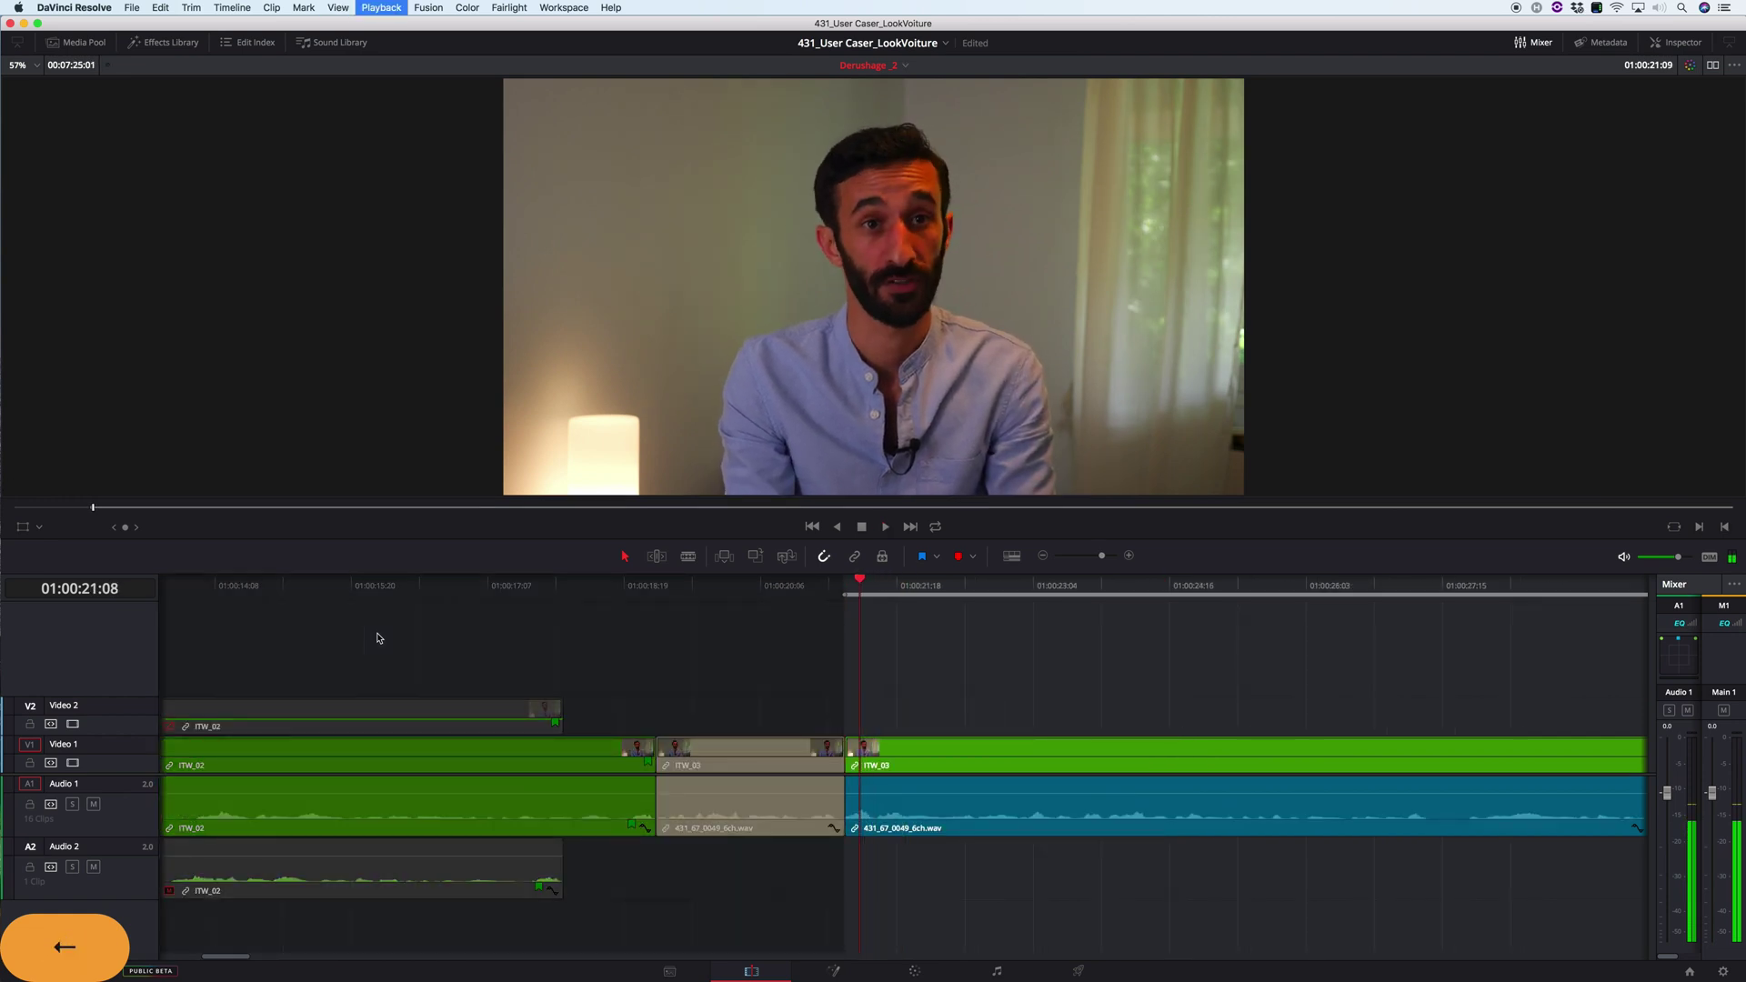
- Try to ripple-delete about six frames from 01:00:21:04 after the tan clip, and play across the resulting cut
{"action": "key", "text": "o"}
{"action": "key", "text": "Right"}
{"action": "key", "text": "Right"}
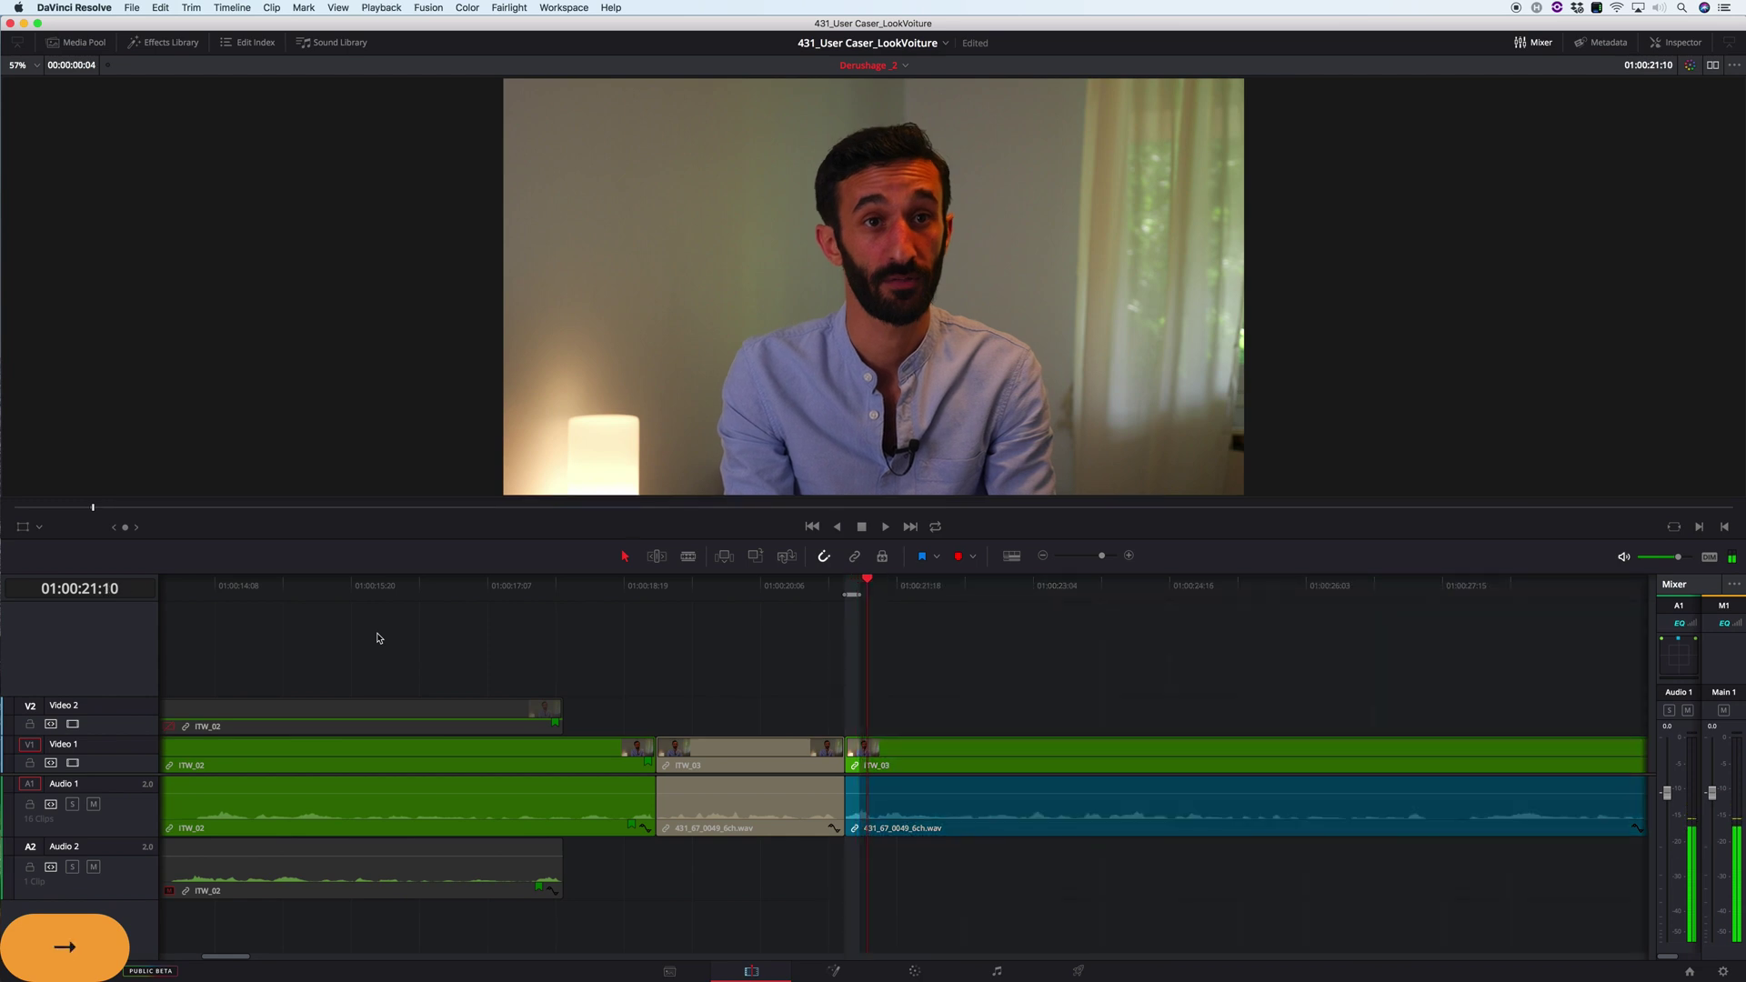
{"action": "key", "text": "o"}
{"action": "key", "text": "alt+x"}
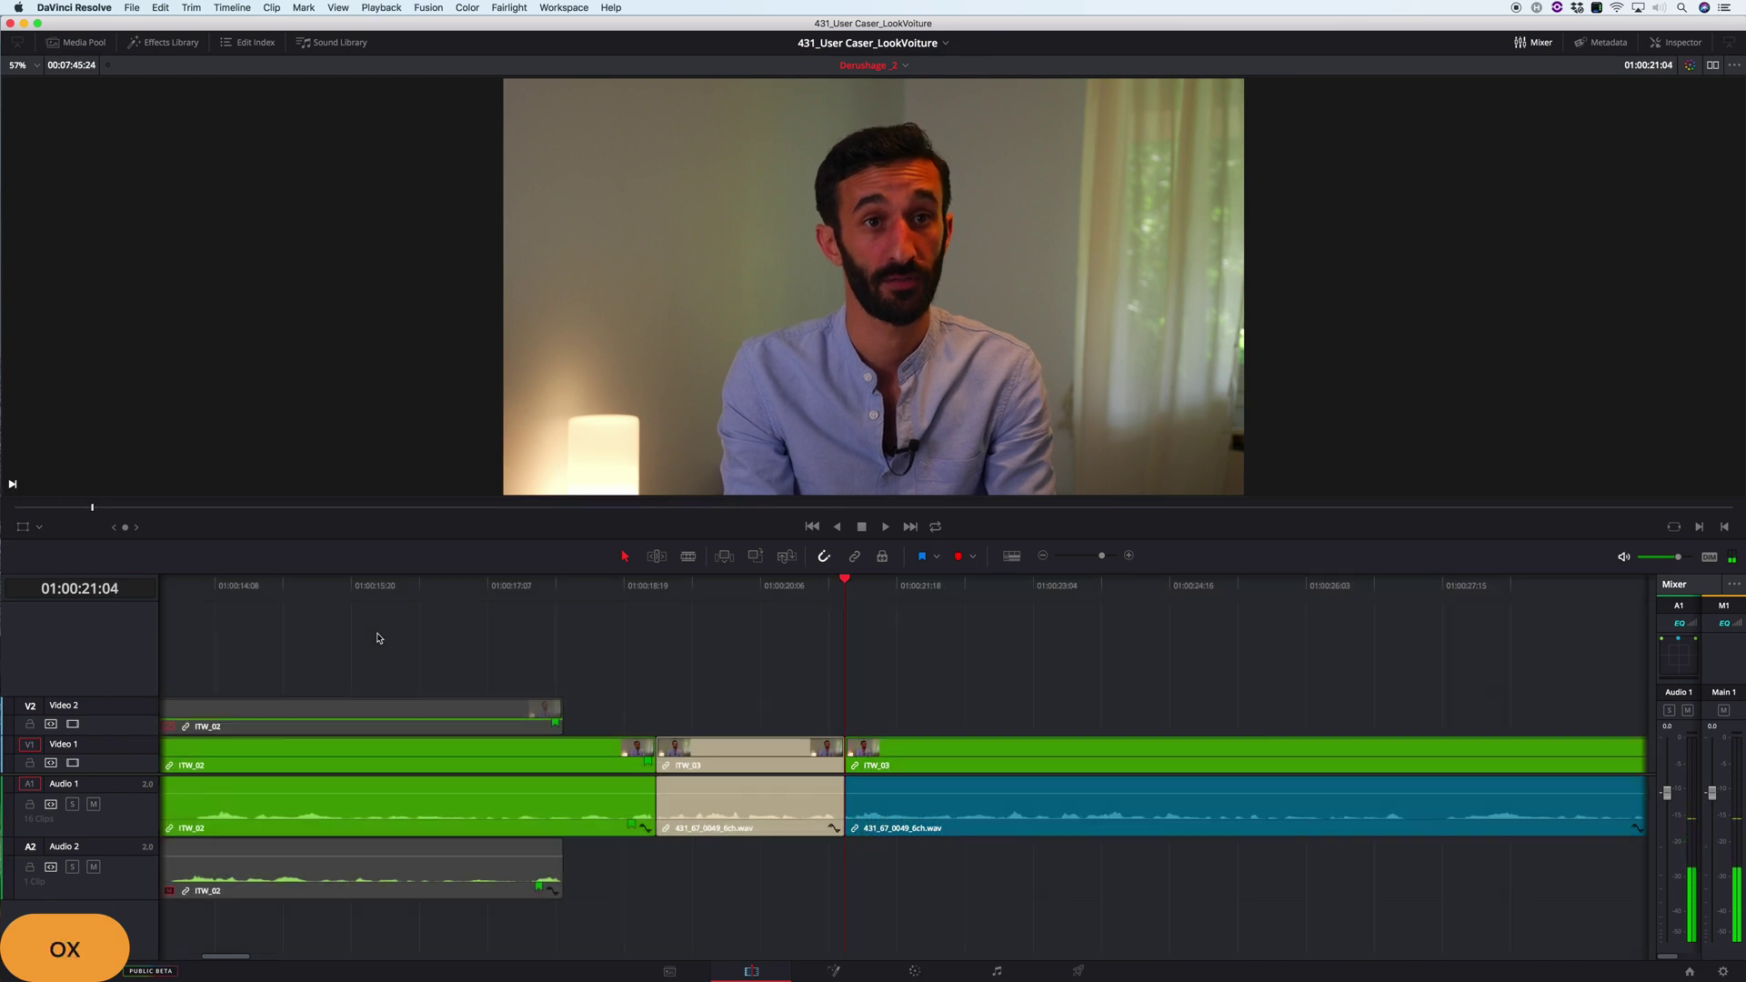
{"action": "key", "text": "j"}
{"action": "key", "text": "k"}
{"action": "key", "text": "l"}
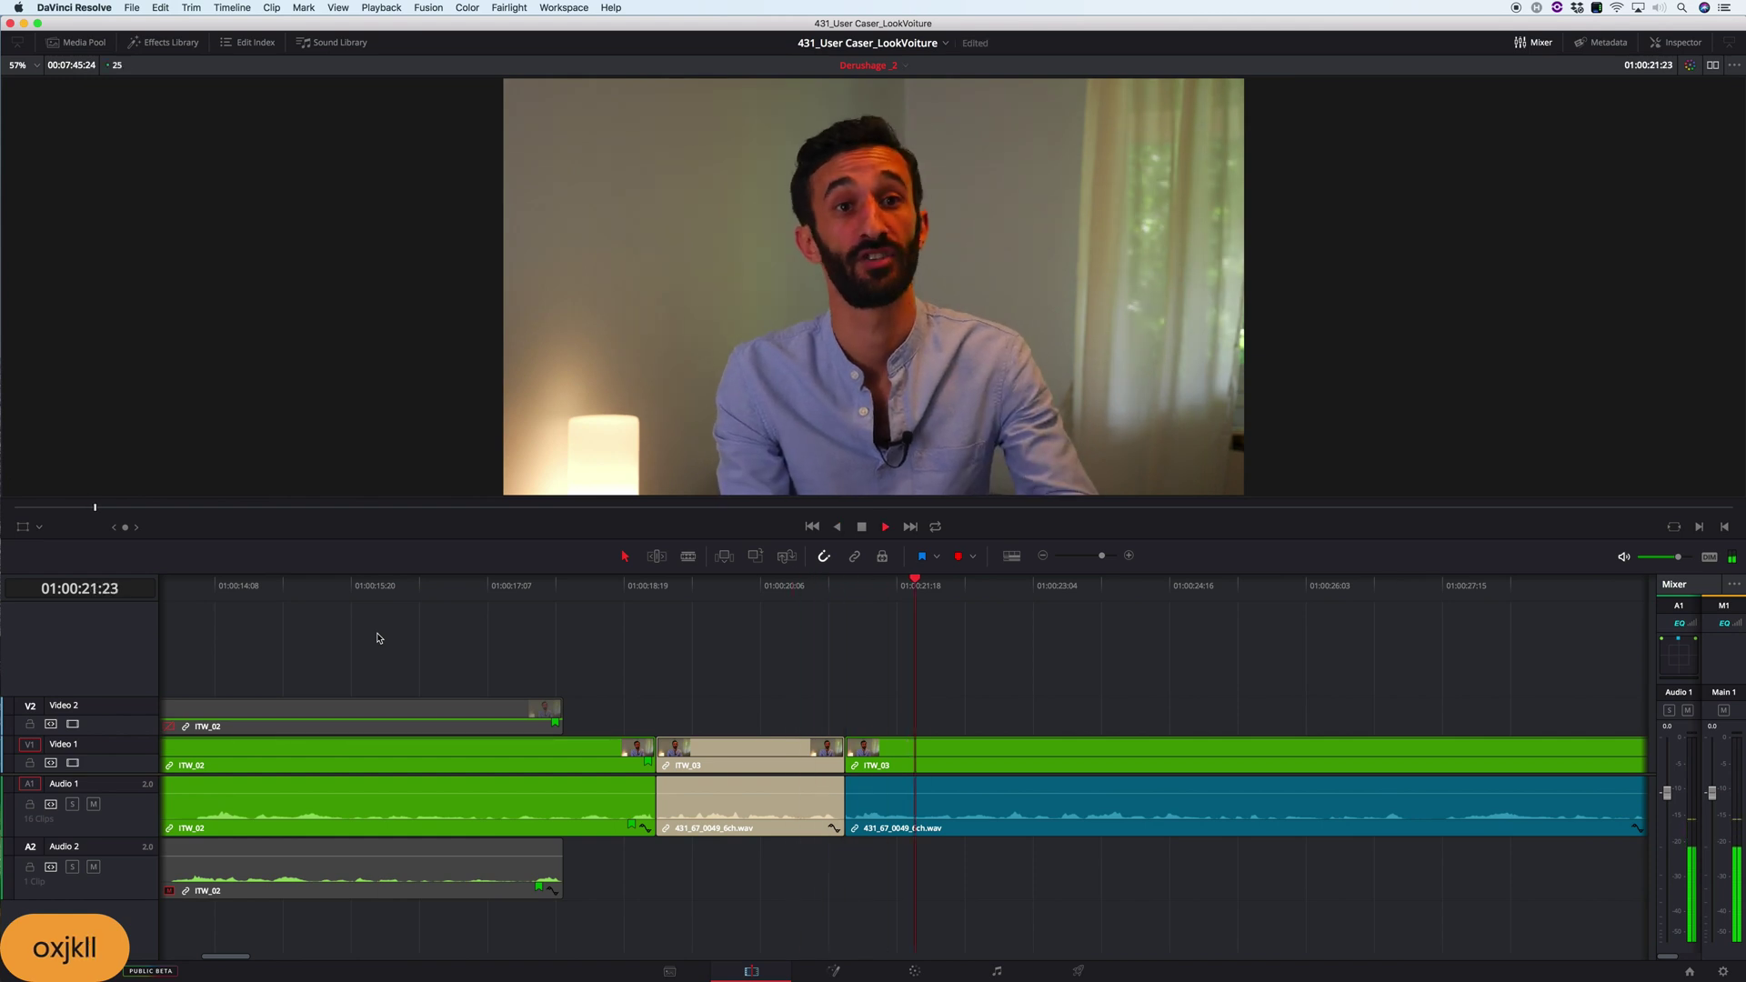
{"action": "key", "text": "k"}
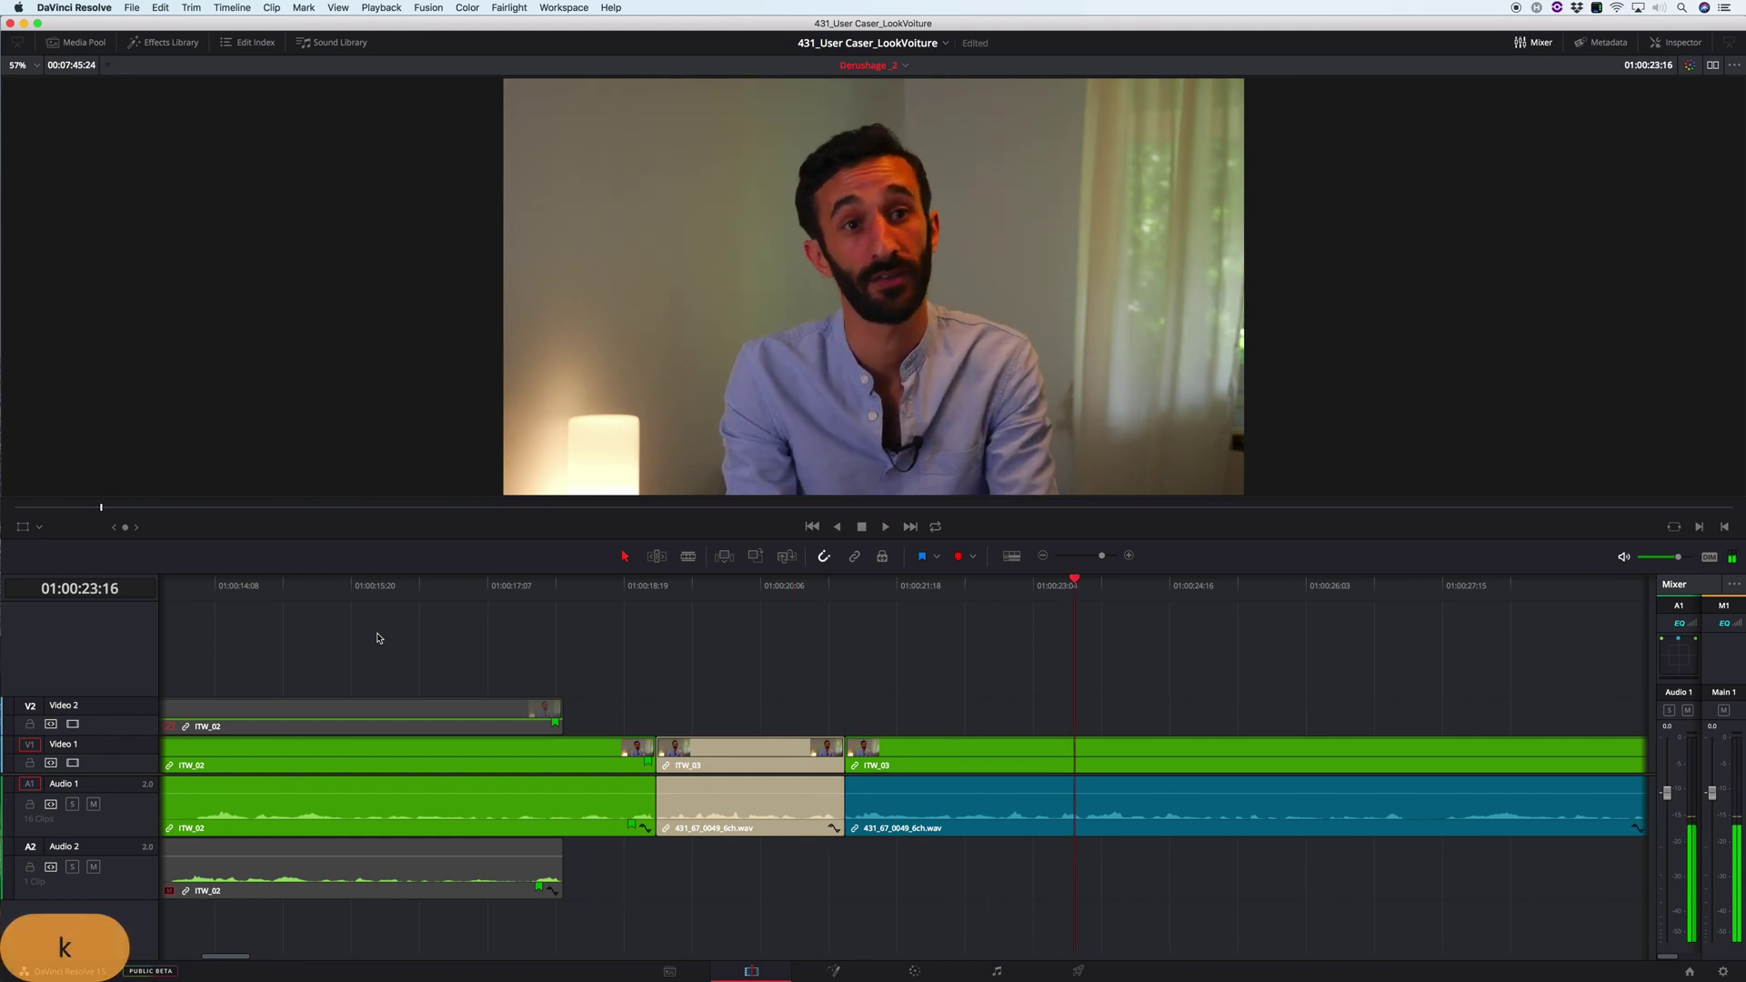
- Undo the last two ripple-deletions after the tan clip and clear the in and out points
{"action": "key", "text": "super+z"}
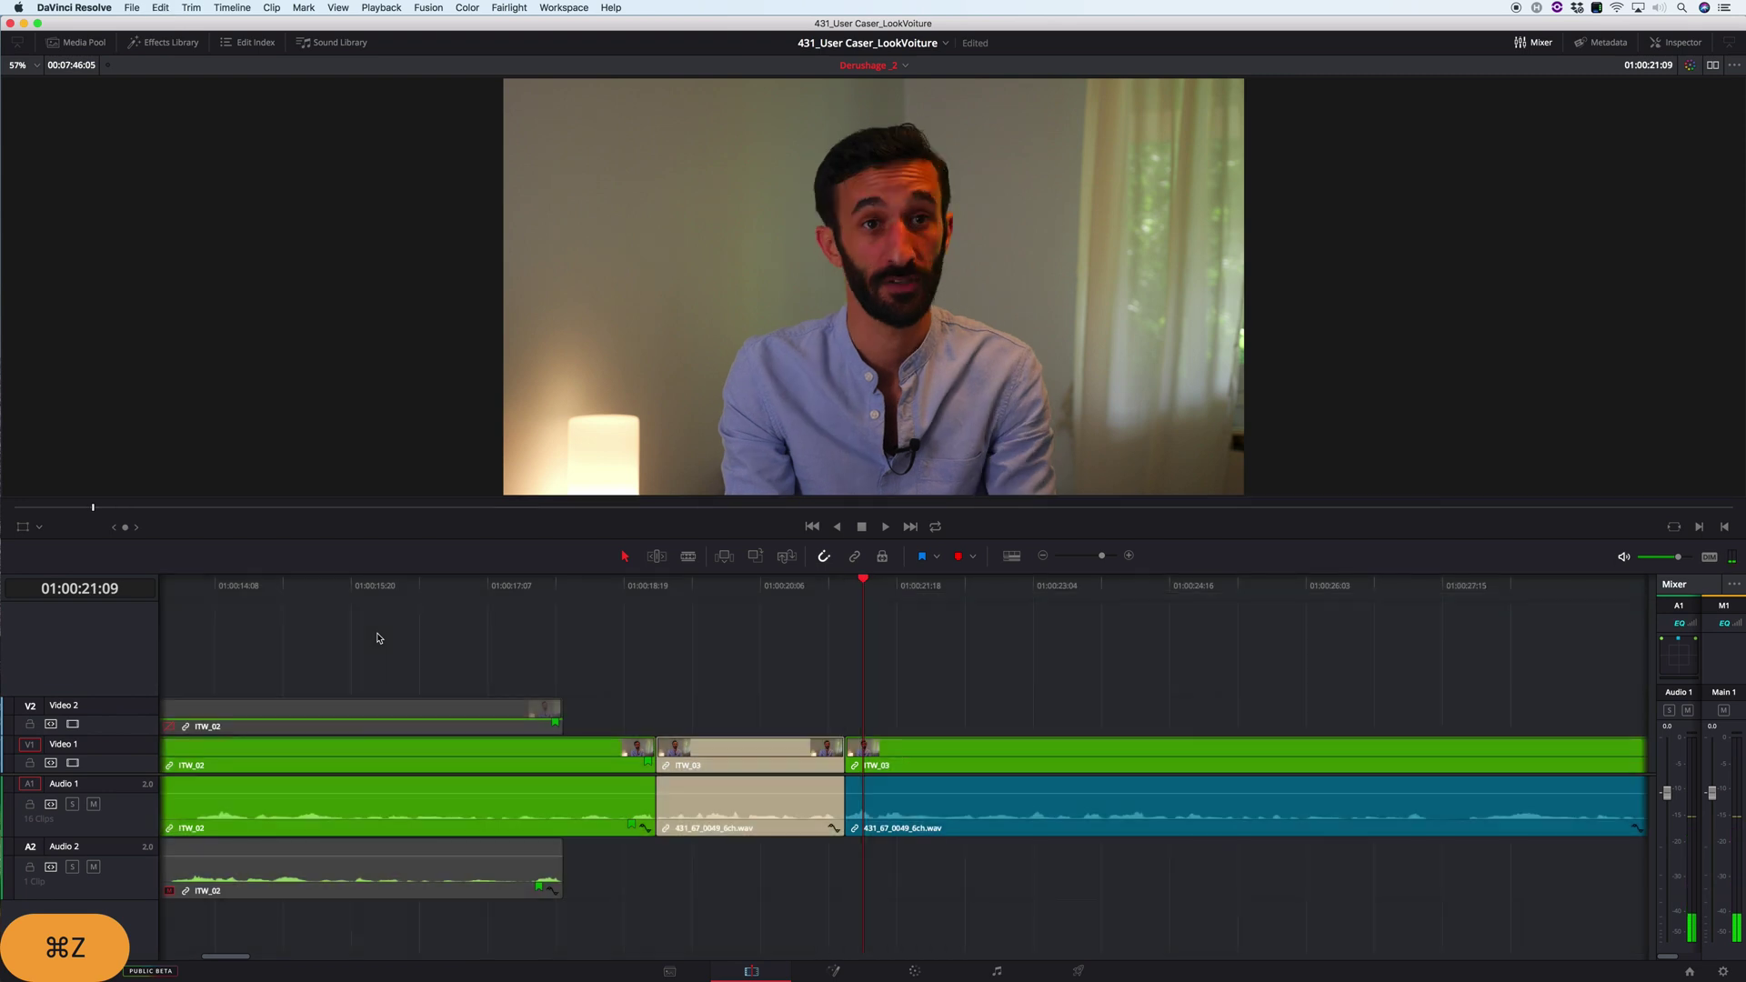
{"action": "key", "text": "super+z"}
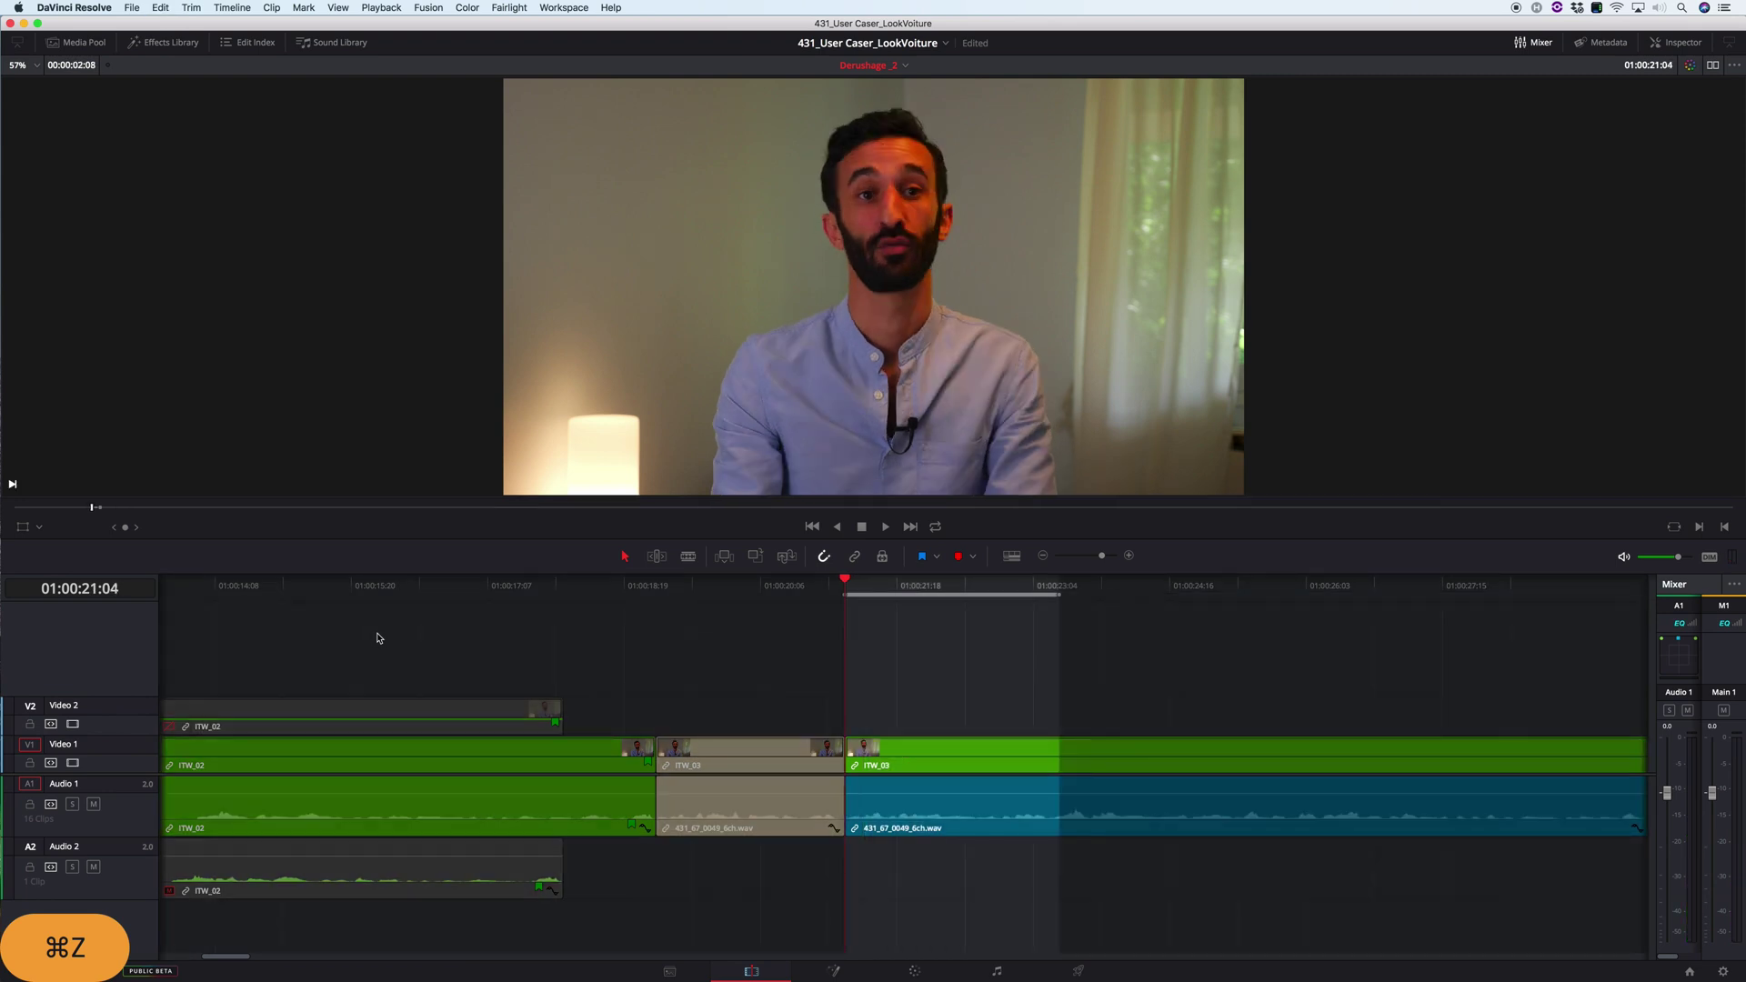
{"action": "key", "text": "g"}
{"action": "key", "text": "Down"}
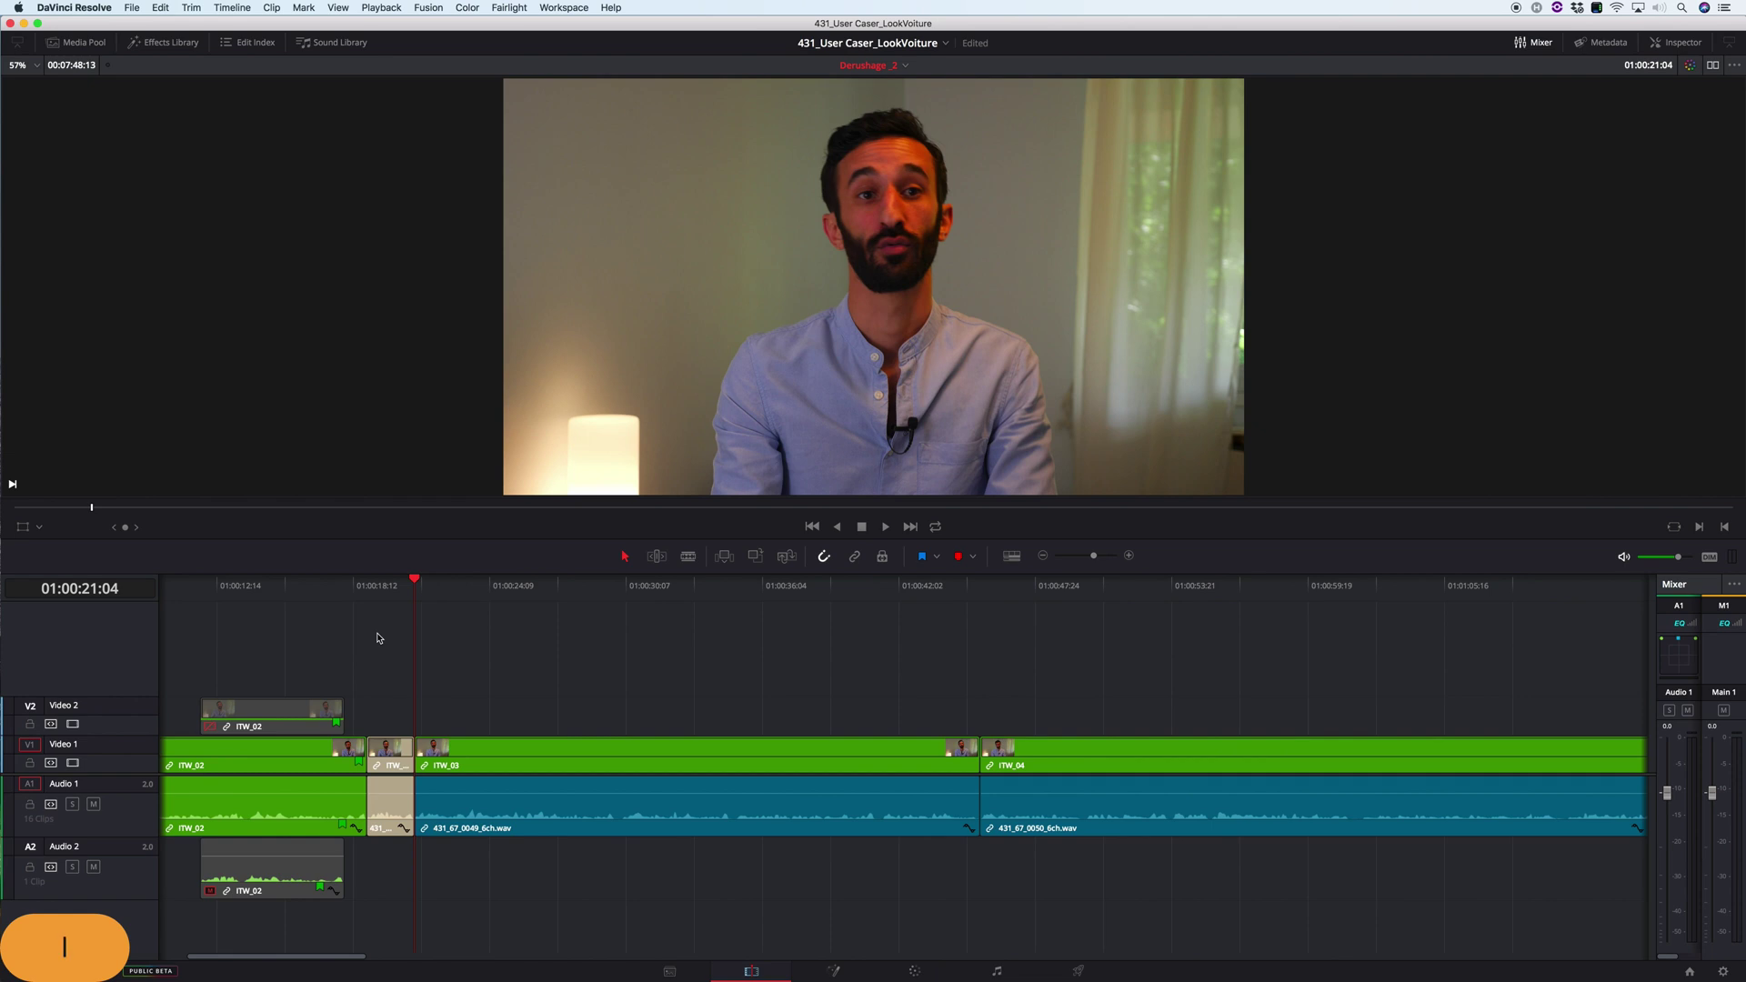
- Play the long ITW_03 clip and mark an in point at about 01:00:34:22
{"action": "key", "text": "l"}
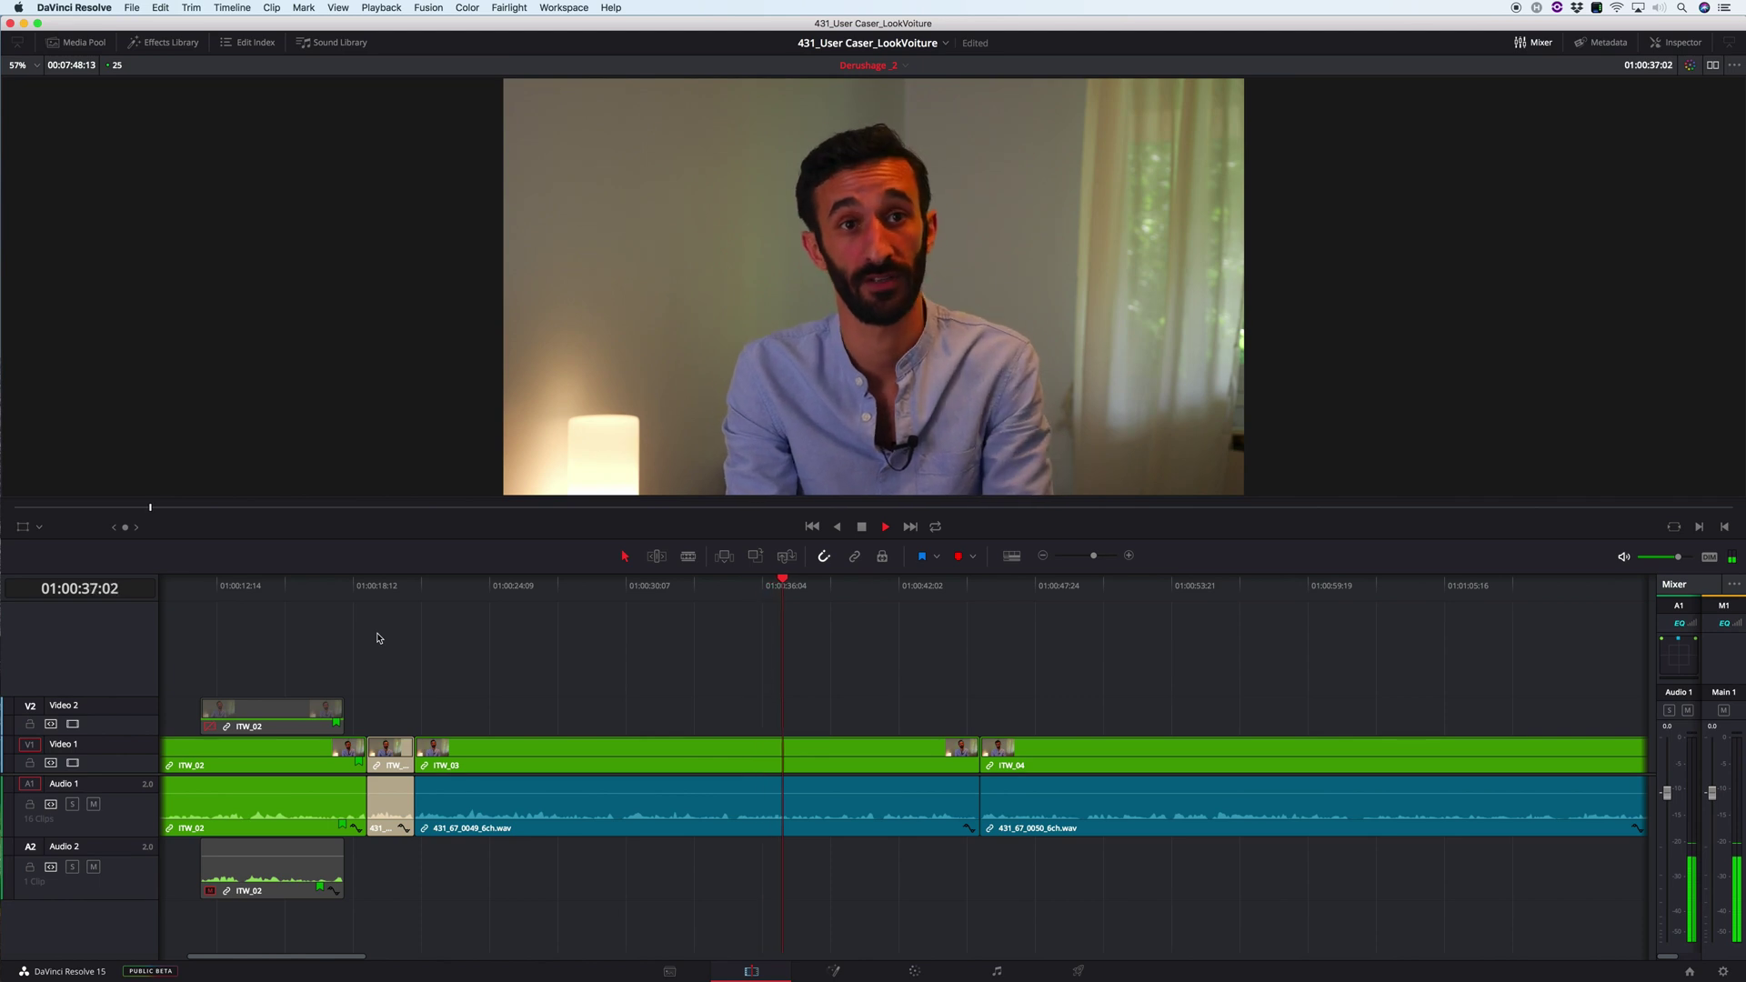
{"action": "key", "text": "k"}
{"action": "left_click", "coordinate": [721, 585]}
{"action": "key", "text": "k"}
{"action": "key", "text": "l"}
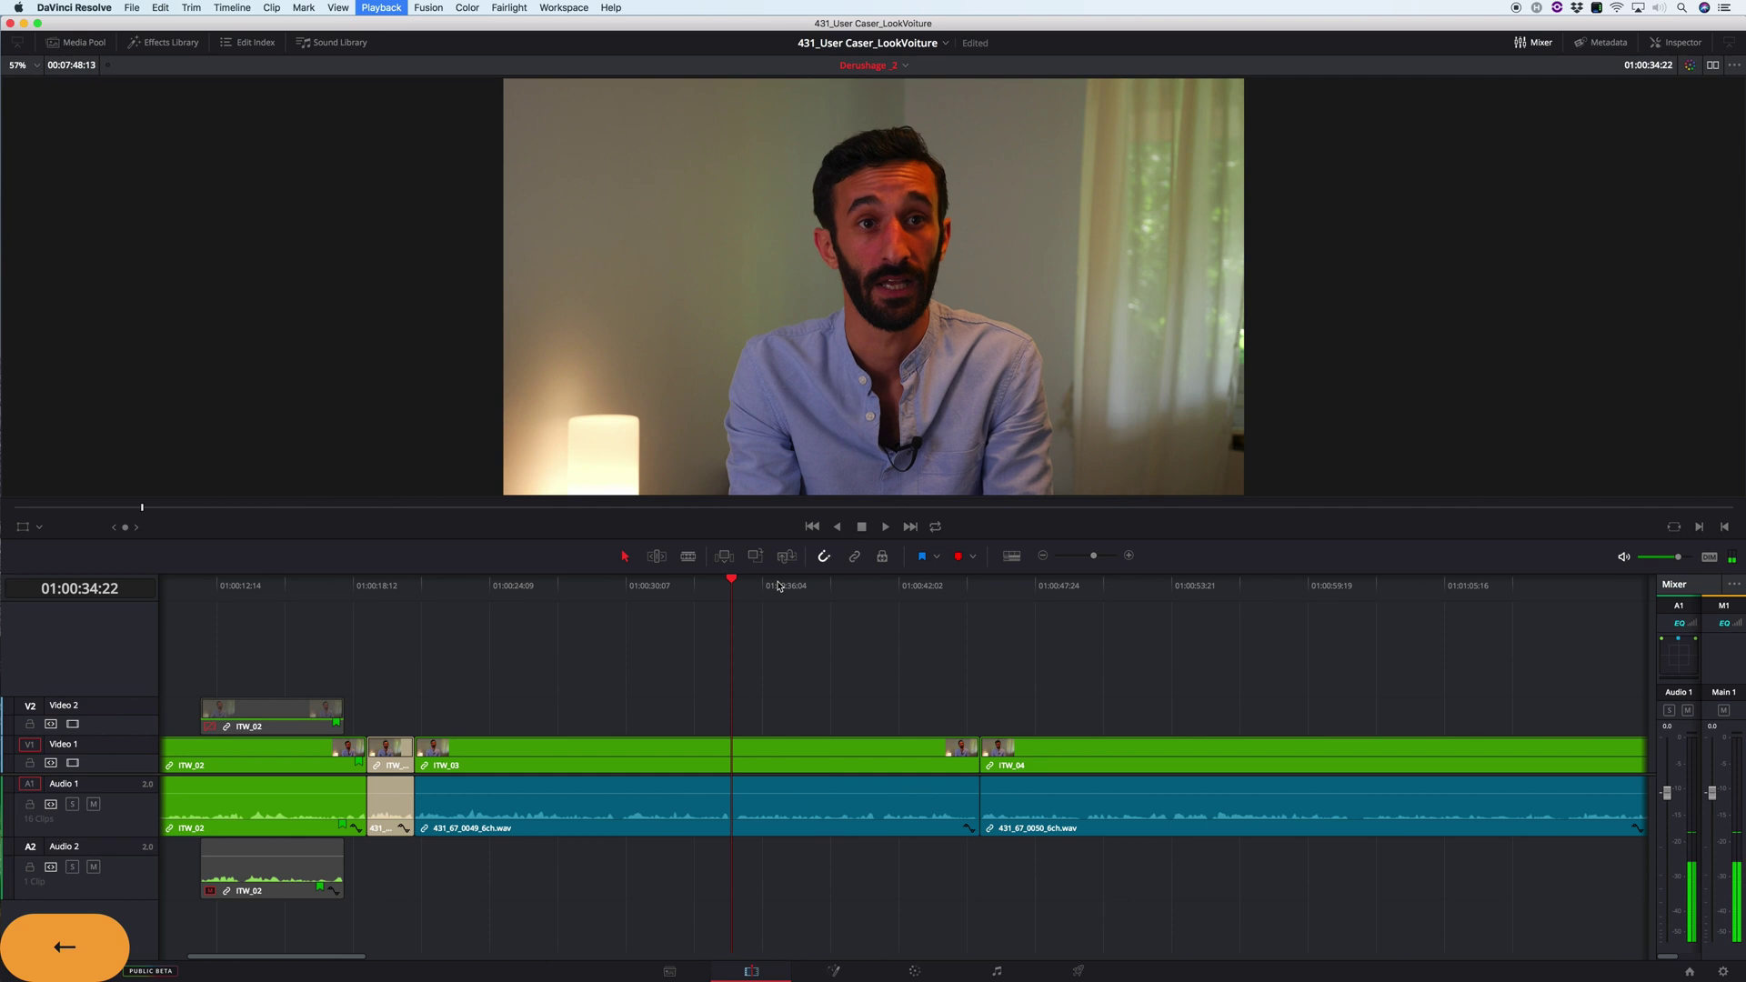
{"action": "key", "text": "i"}
- Mark an out point about two and a half seconds after the in point in ITW_03 and ripple-delete the range
{"action": "key", "text": "l"}
{"action": "key", "text": "shift+z"}
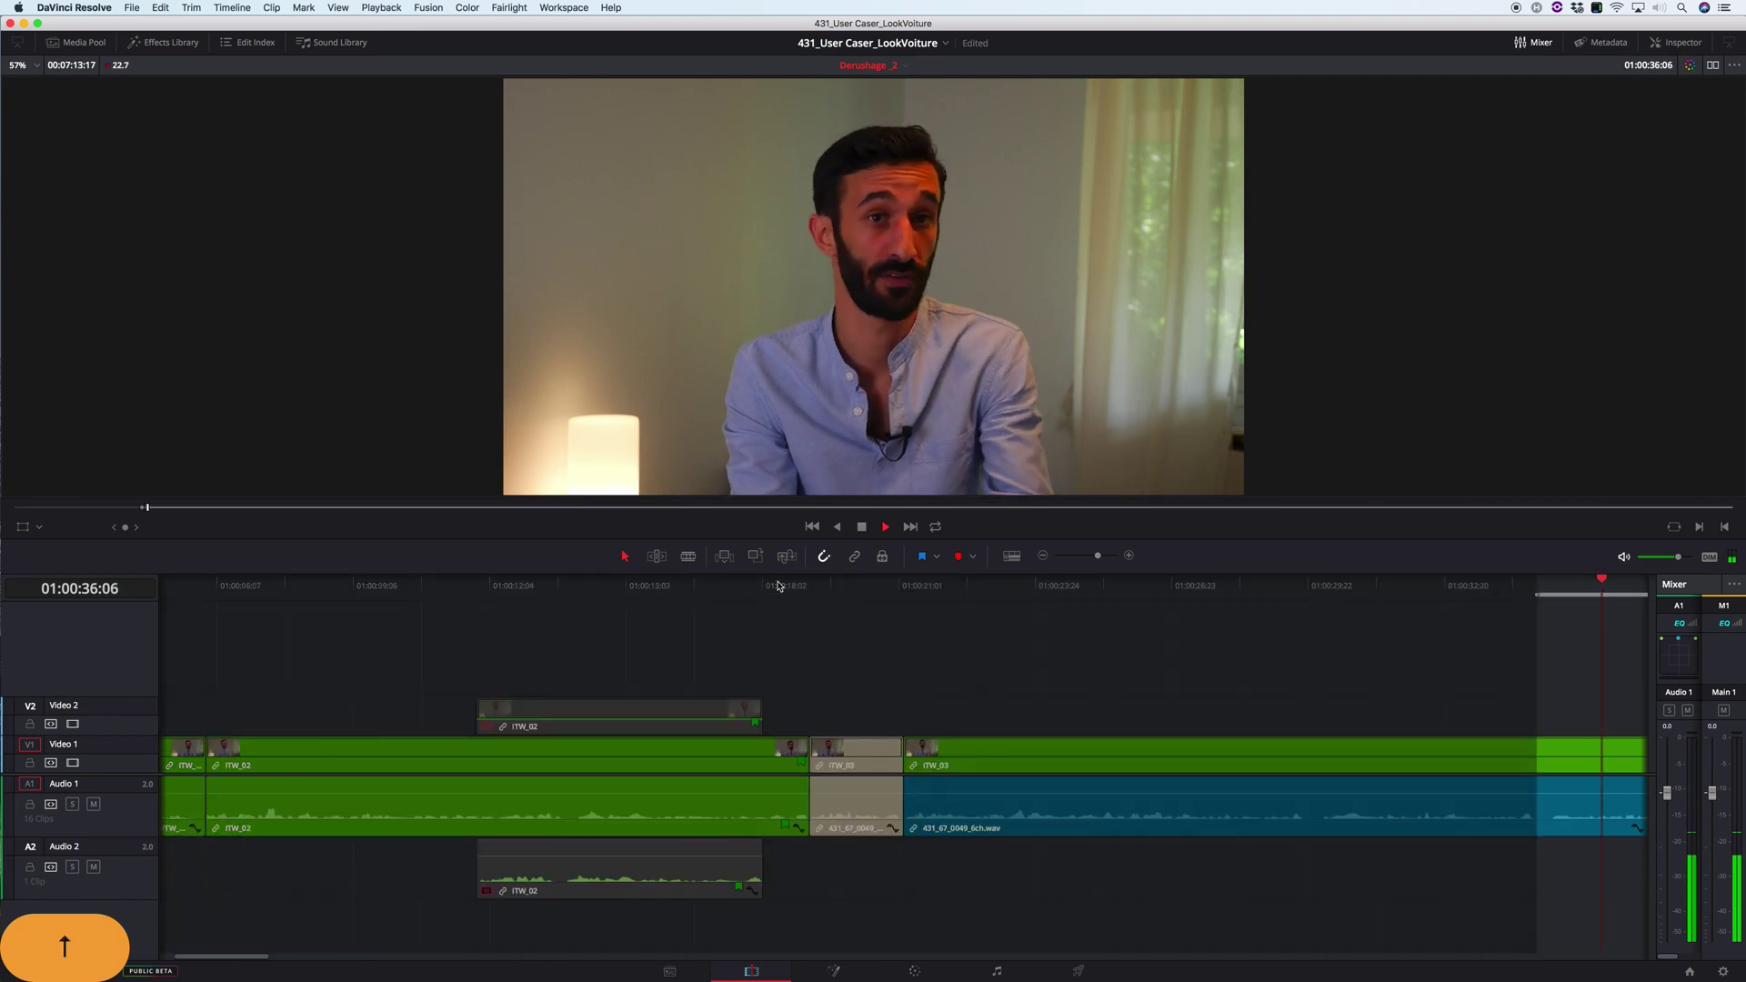
{"action": "key", "text": "super+equal"}
{"action": "key", "text": "k"}
{"action": "key", "text": "Left"}
{"action": "key", "text": "Left"}
{"action": "key", "text": "Left"}
{"action": "key", "text": "Left"}
{"action": "key", "text": "Left"}
{"action": "key", "text": "Left"}
{"action": "key", "text": "Left"}
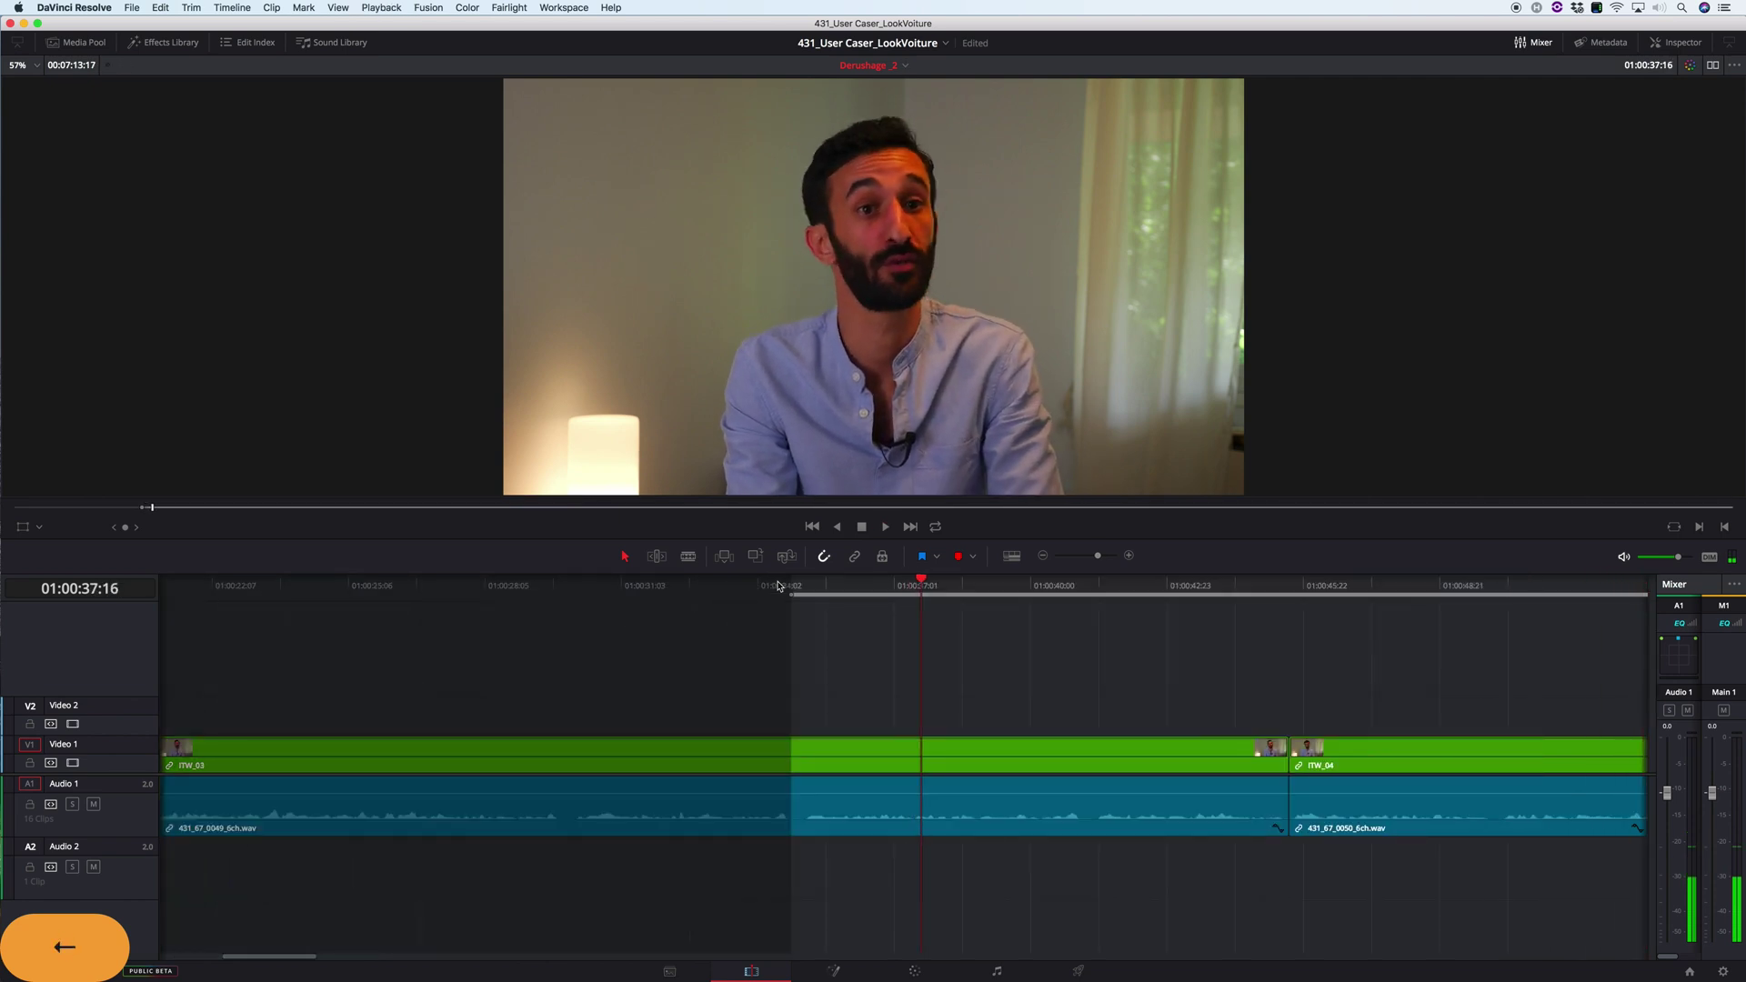
{"action": "key", "text": "o"}
{"action": "key", "text": "x"}
- Play across the new cut in ITW_03 and on through the first ITW_04 clip into the second
{"action": "key", "text": "j"}
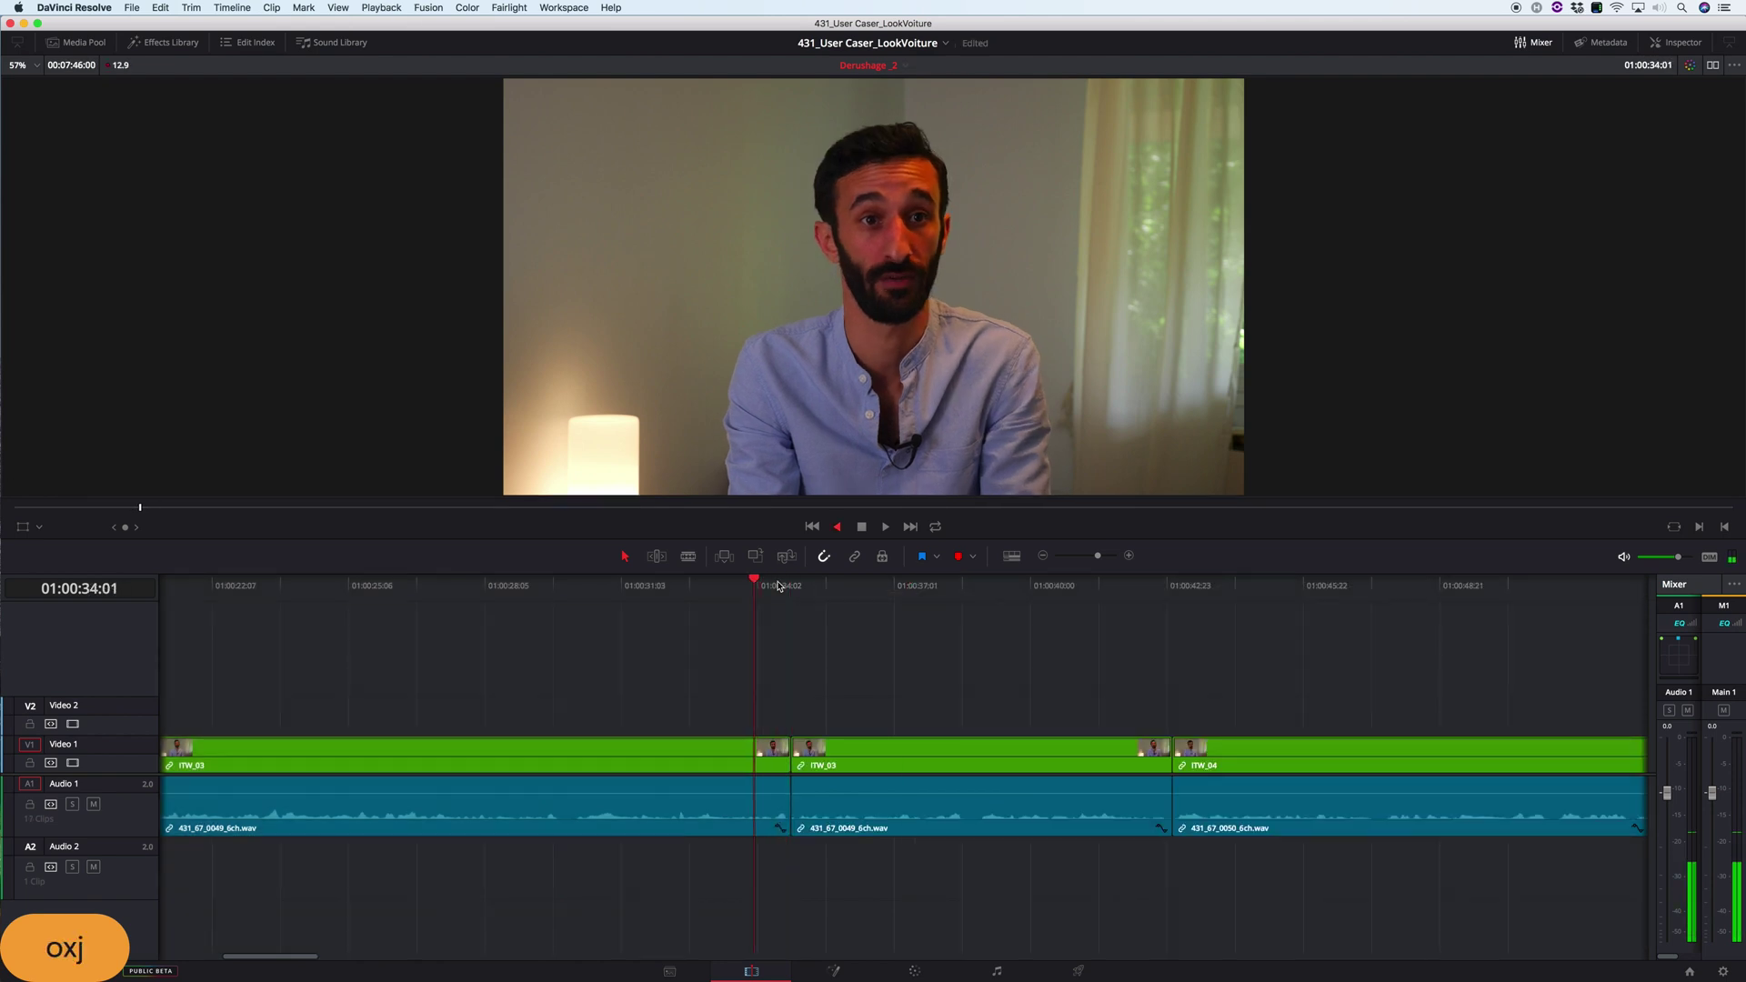
{"action": "key", "text": "k"}
{"action": "key", "text": "l"}
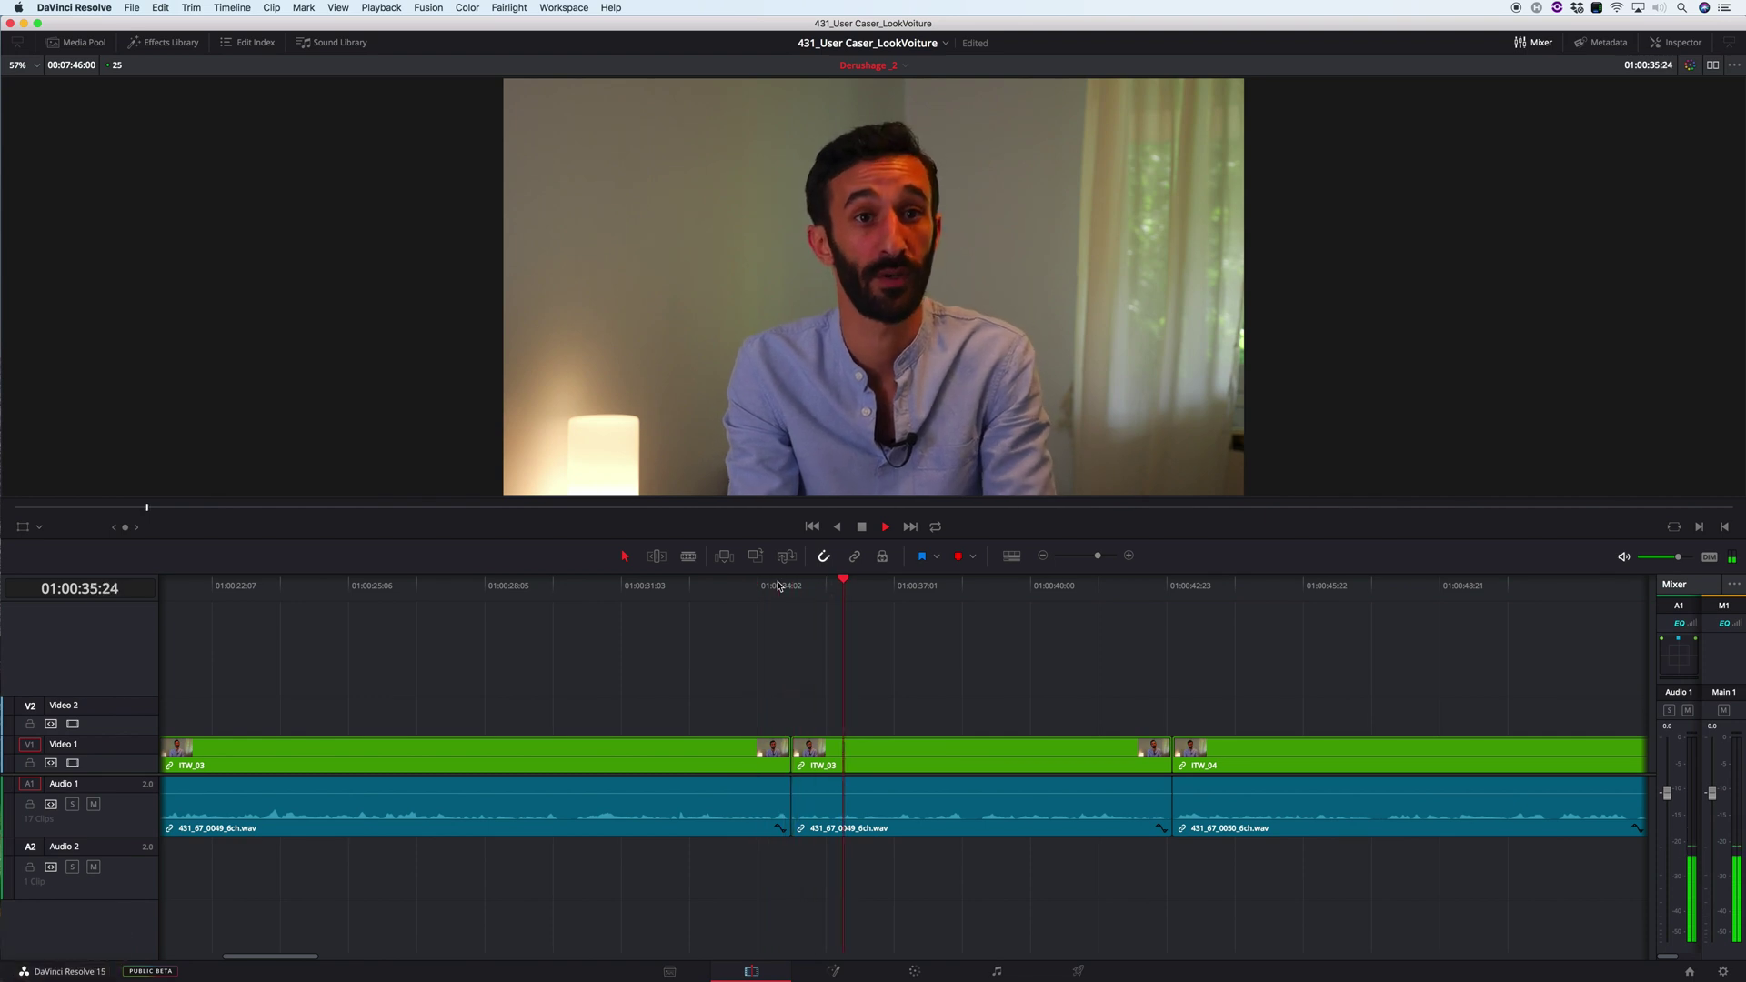
{"action": "scroll", "coordinate": [777, 586], "scroll_direction": "down", "scroll_amount": 2}
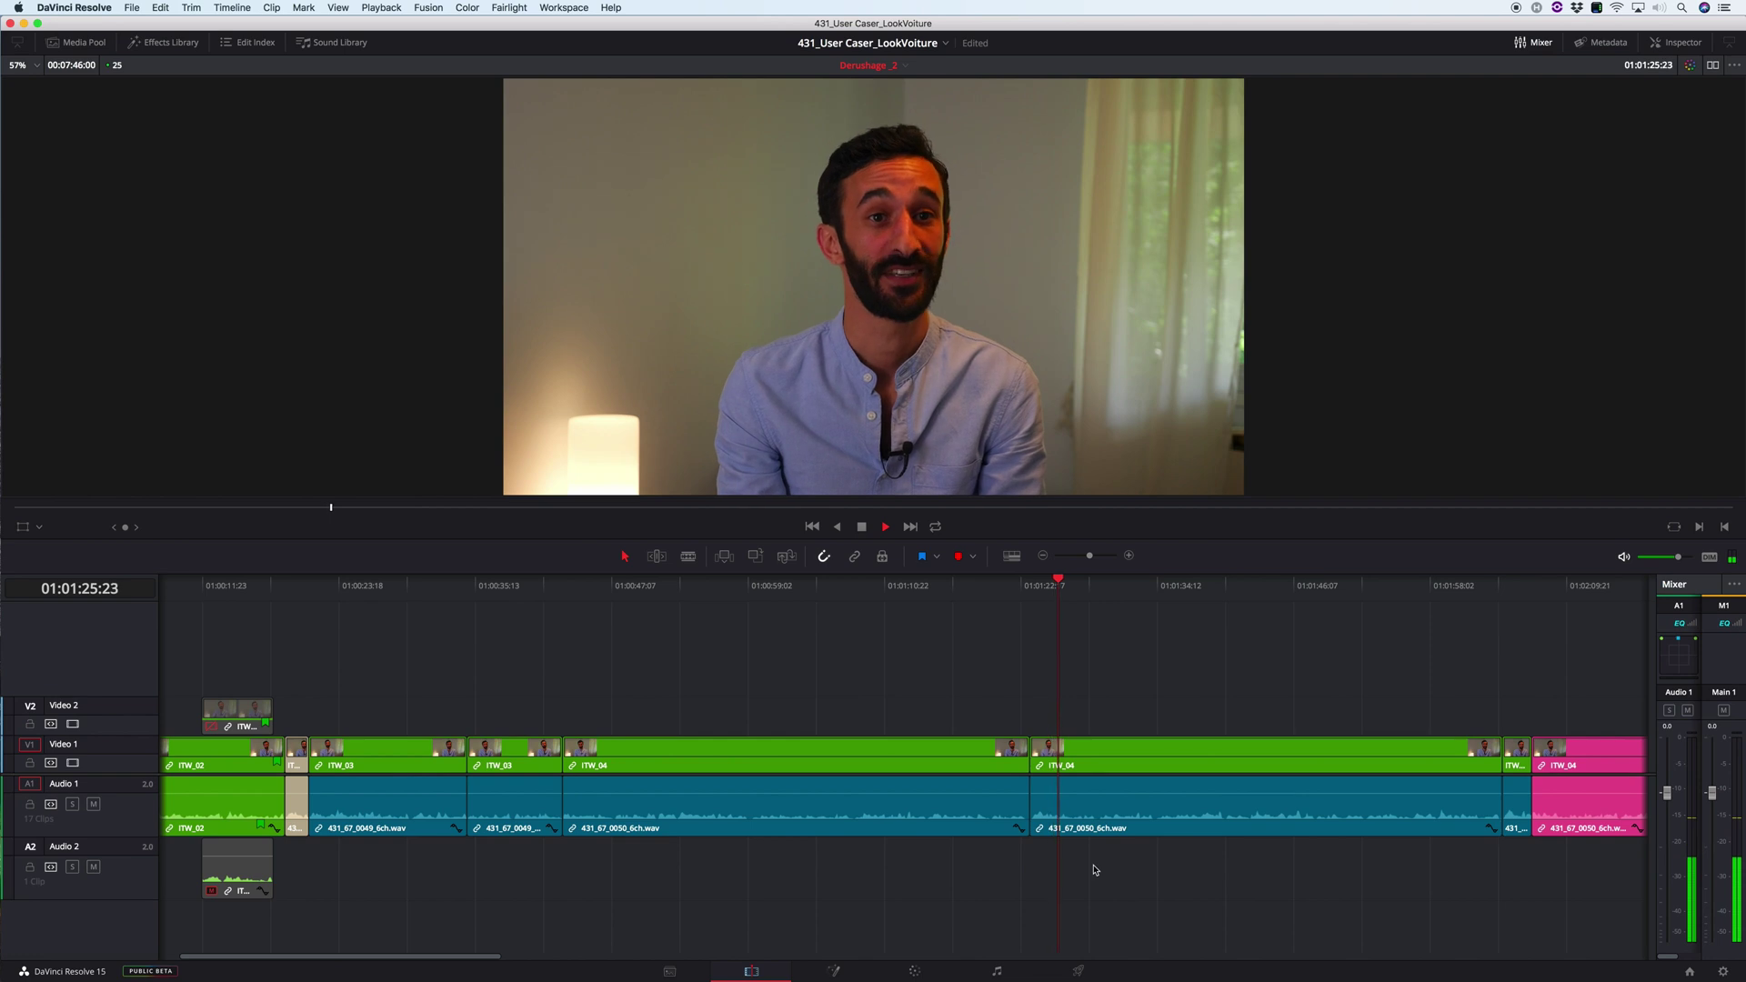
{"action": "key", "text": "k"}
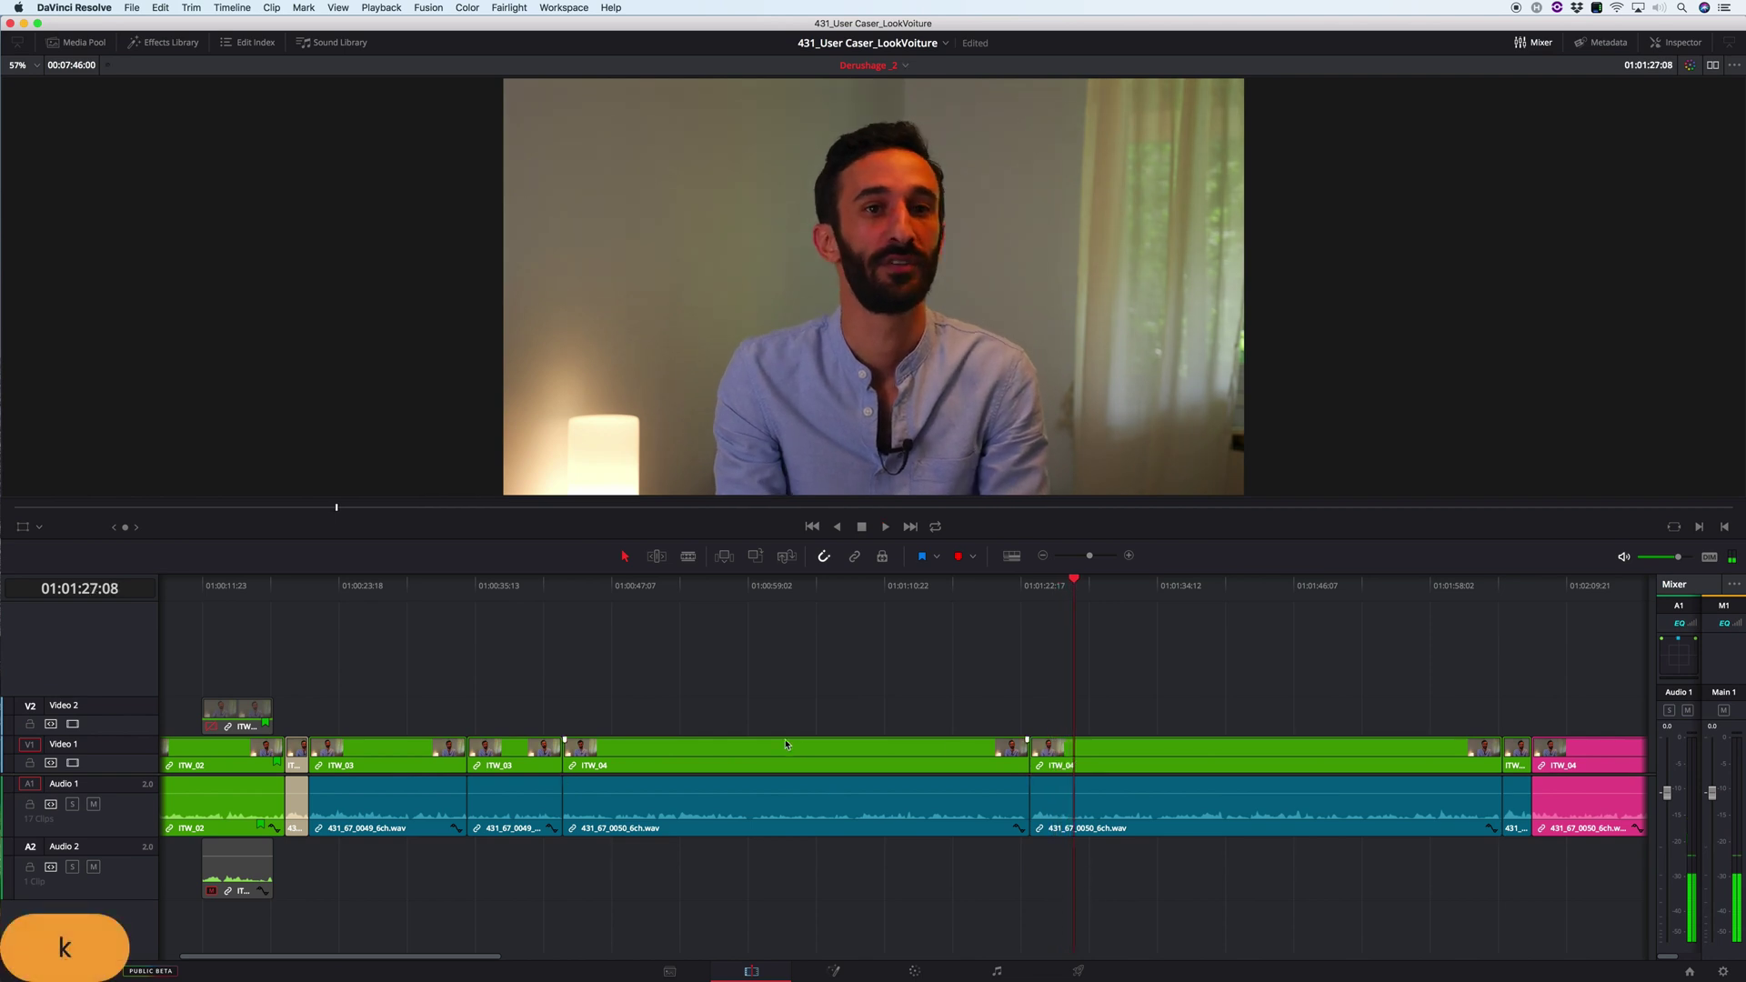
- Replay the second ITW_03 clip into the start of the first ITW_04 clip to review the transition
{"action": "left_click", "coordinate": [505, 588]}
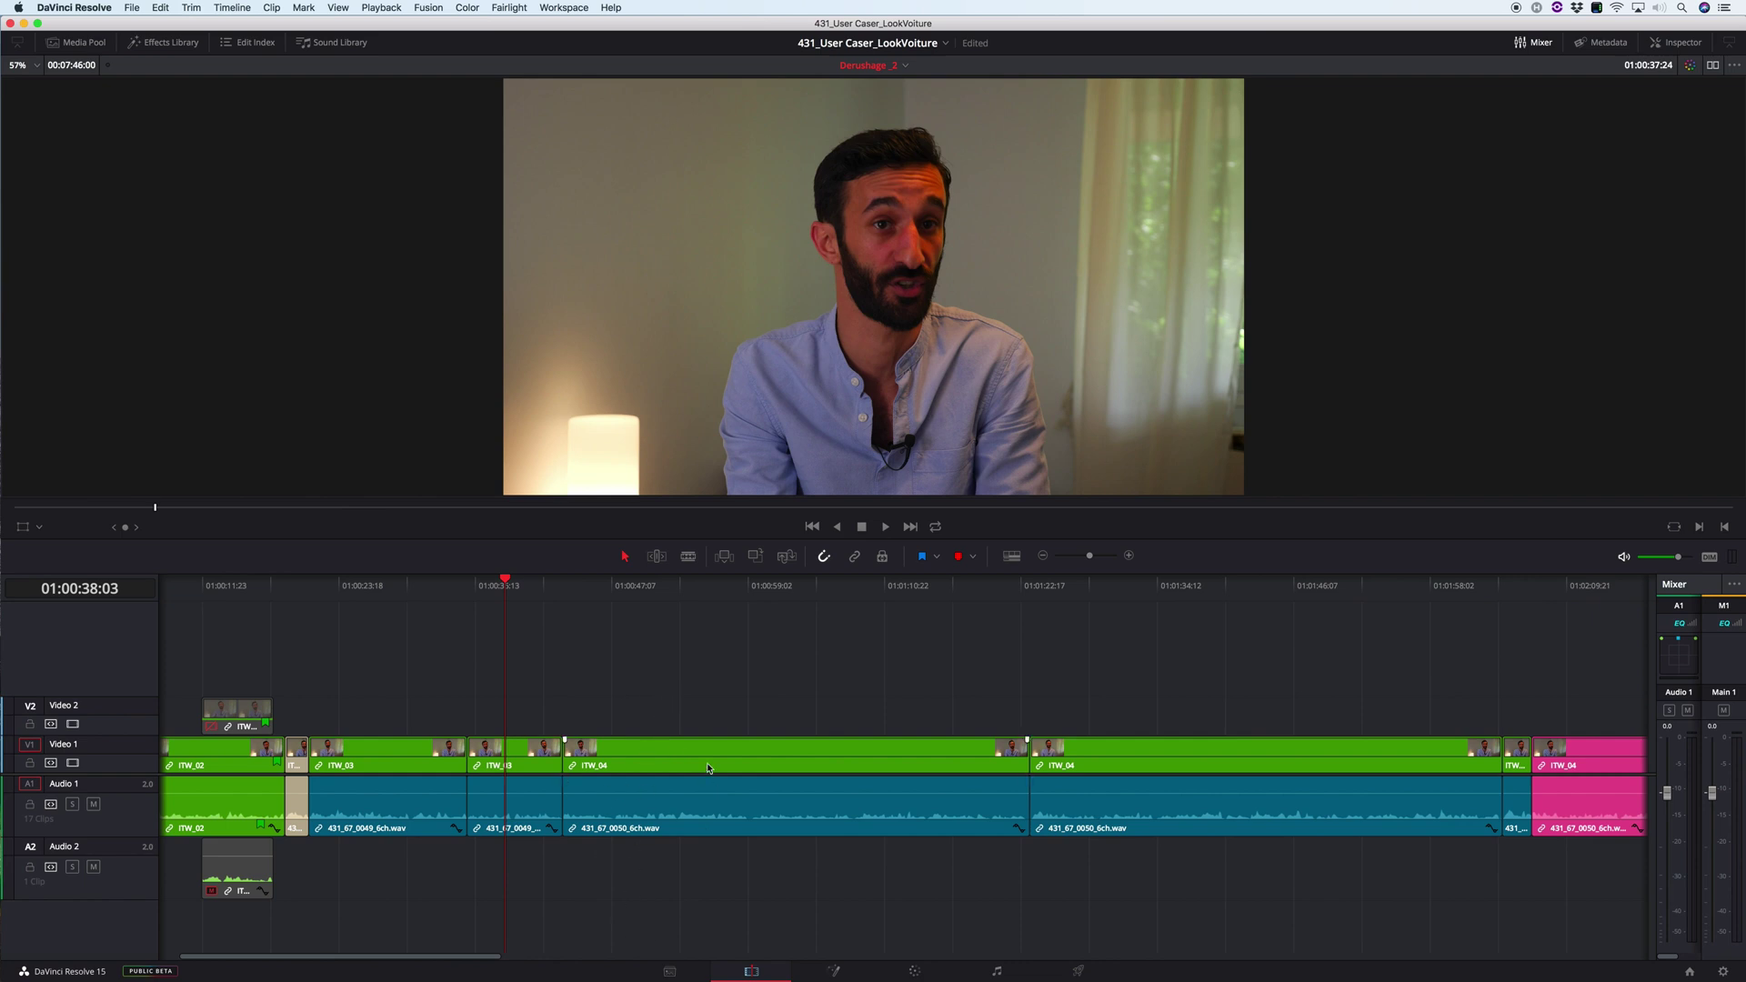
{"action": "key", "text": "k"}
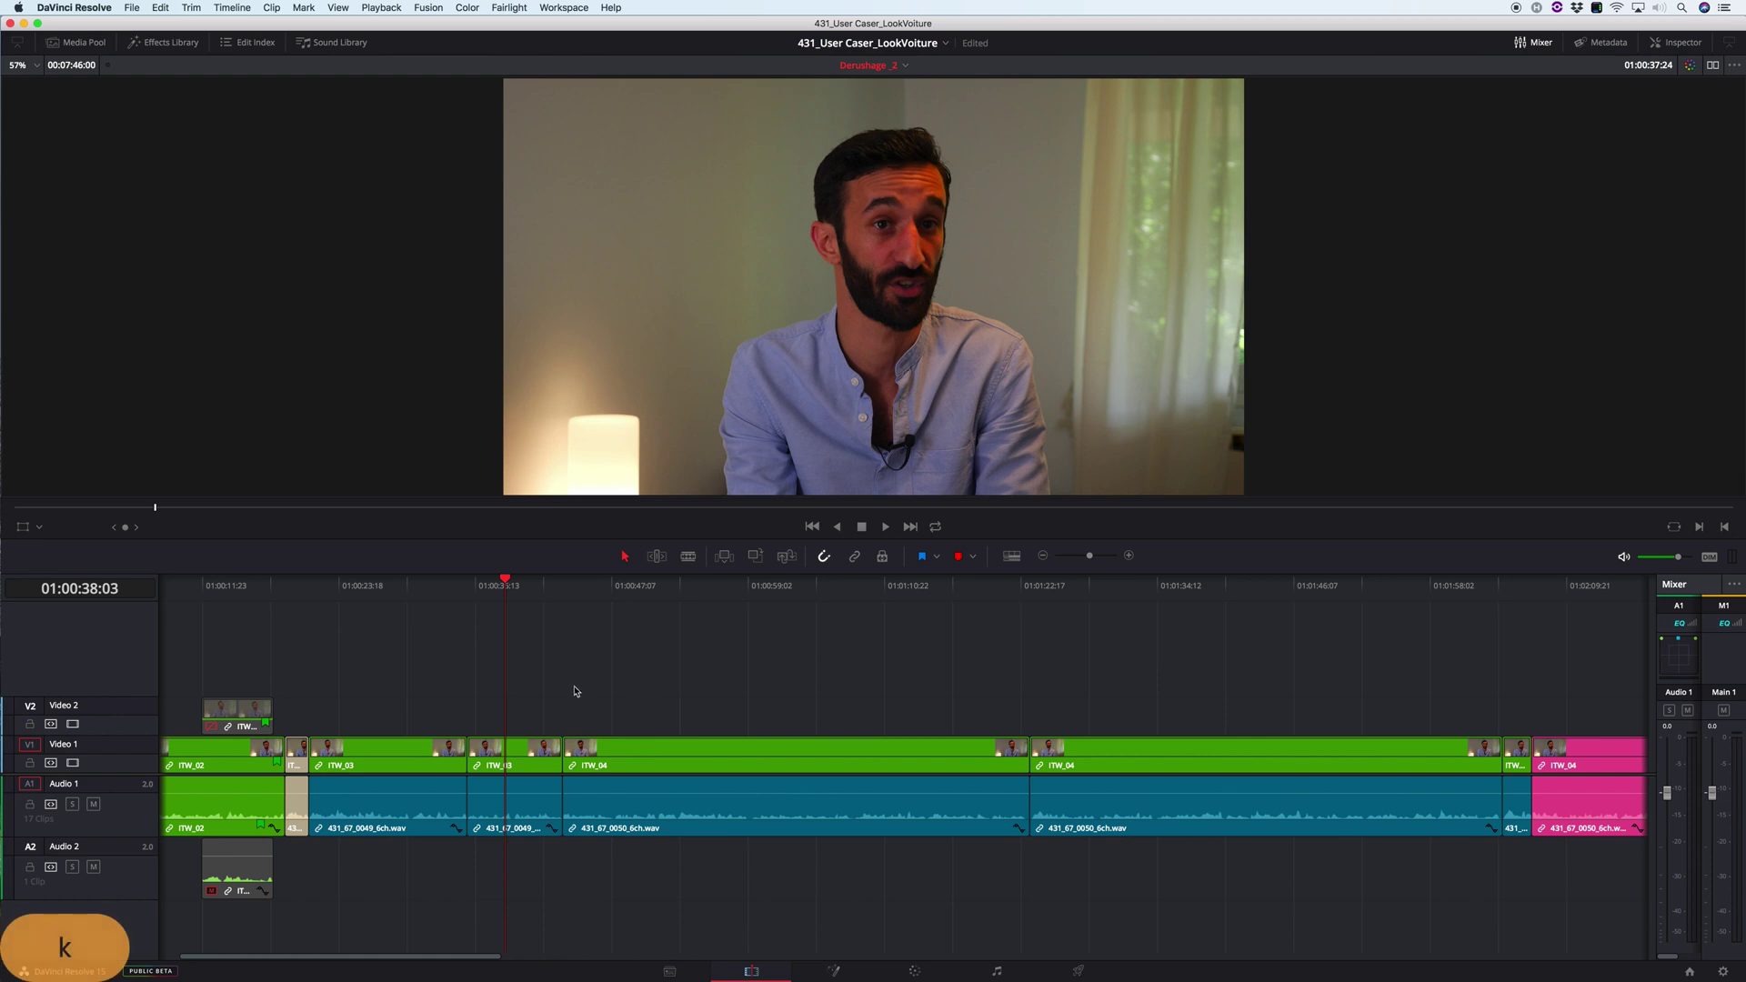
{"action": "left_click", "coordinate": [486, 600]}
{"action": "key", "text": "l"}
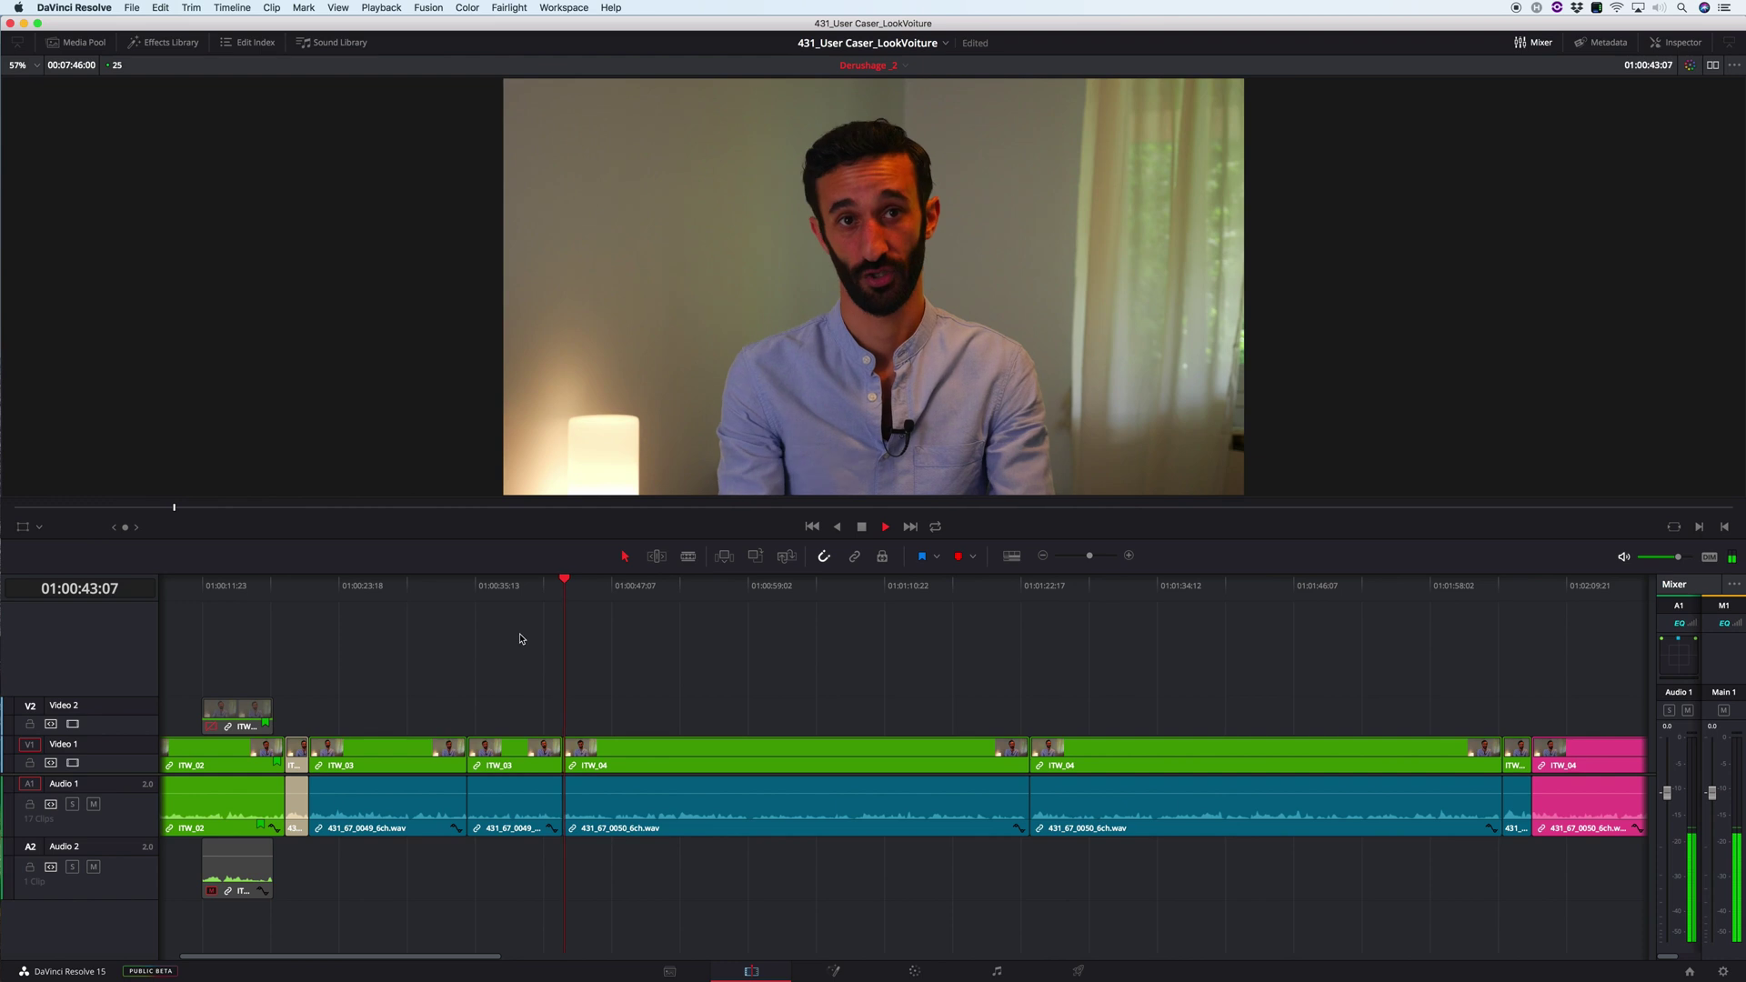
{"action": "key", "text": "k"}
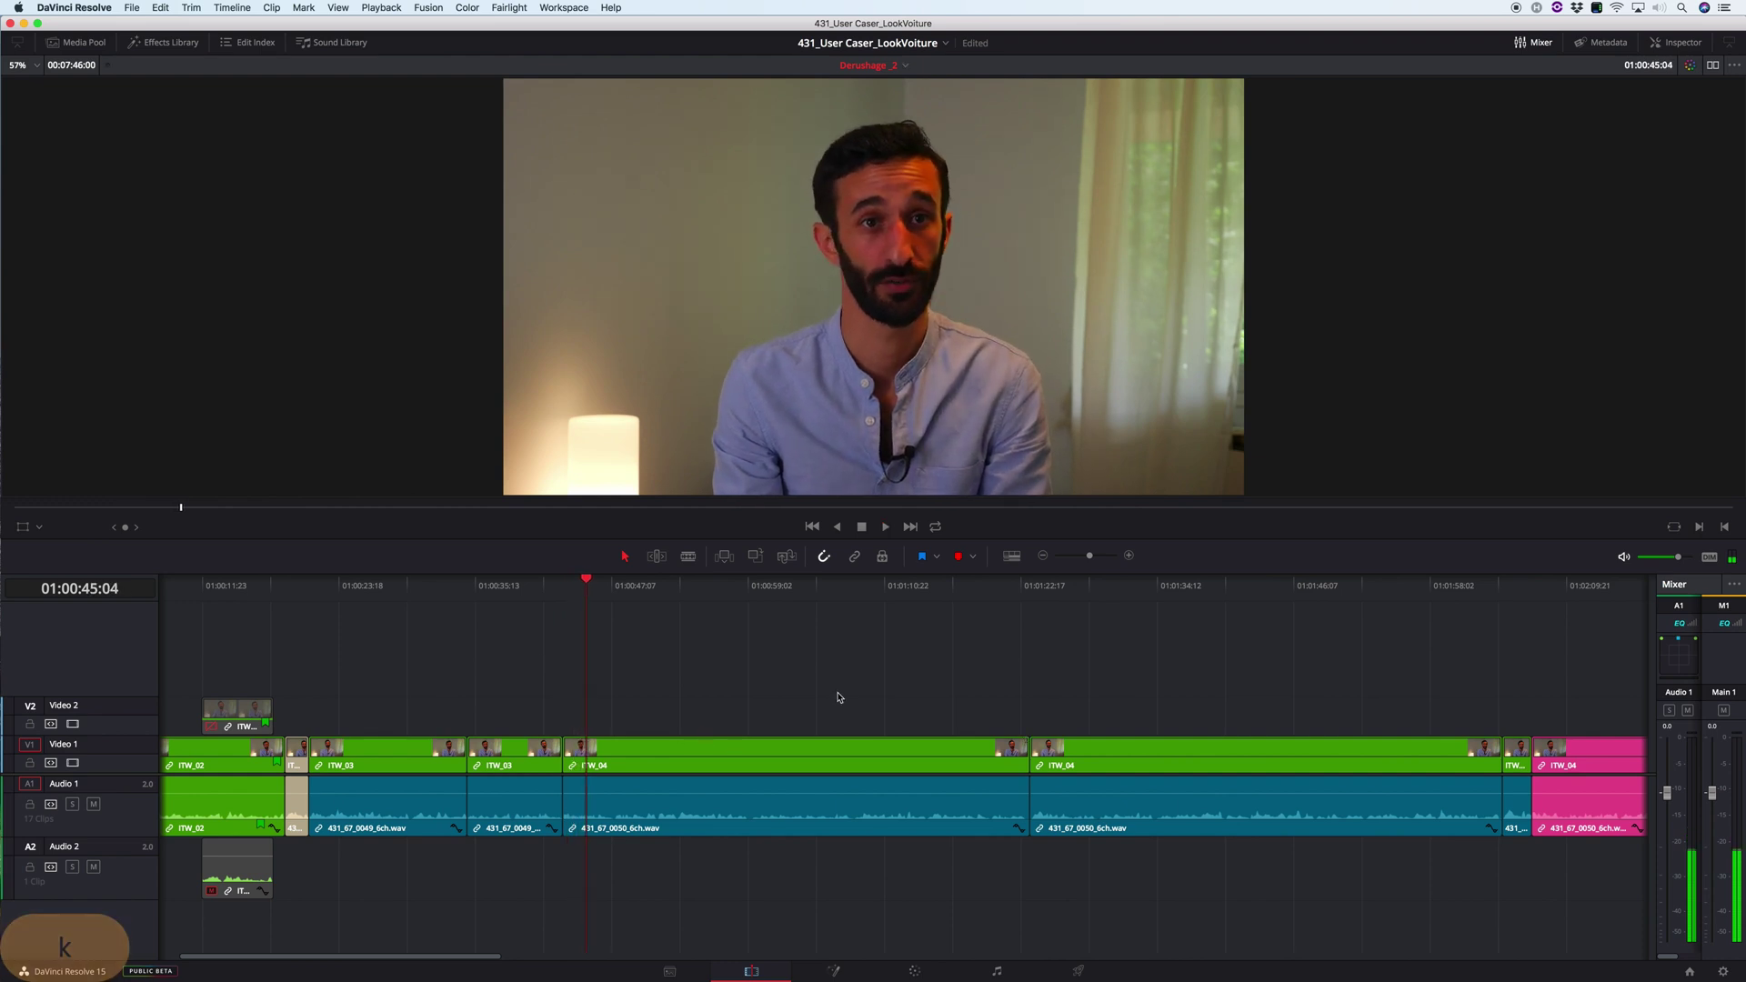
- Move the first ITW_04 clip beyond the end of the timeline, leaving space after the ITW_05 clip
{"action": "key", "text": "Down"}
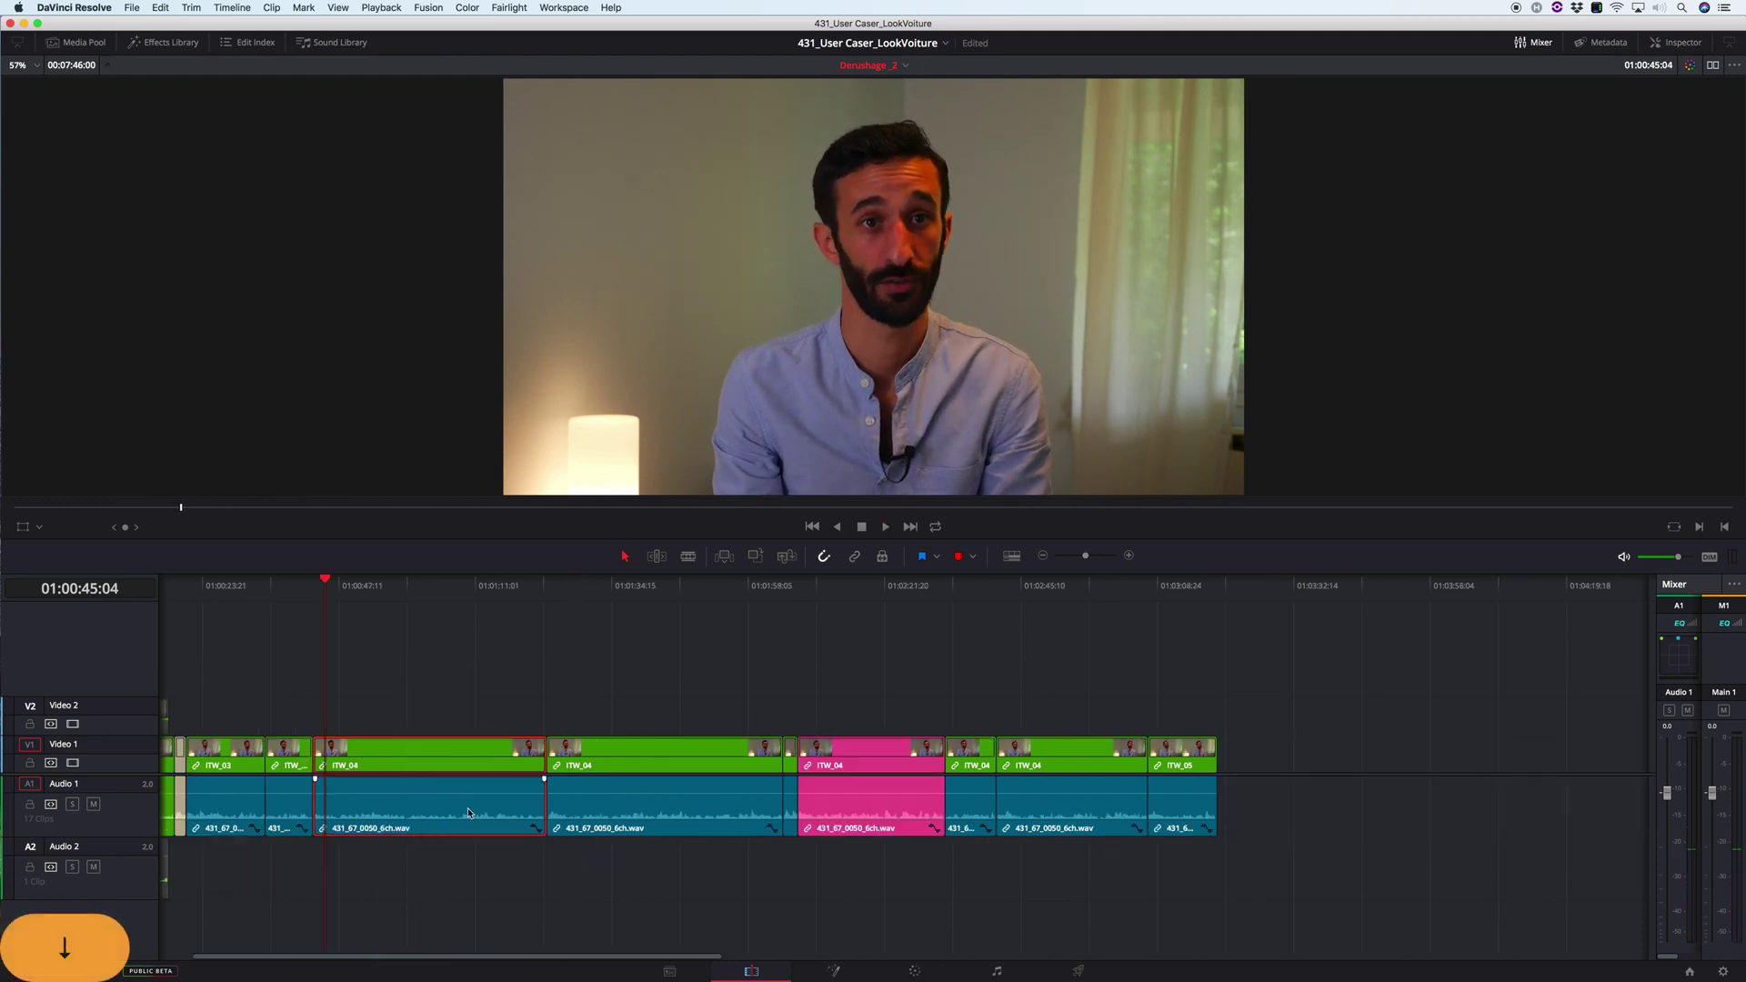
{"action": "left_click_drag", "start_coordinate": [514, 768], "coordinate": [1454, 768]}
- Try to delete the gap left by the moved ITW_04 clip on Audio 1 only, and undo the deletion
{"action": "left_click", "coordinate": [488, 798]}
{"action": "key", "text": "BackSpace"}
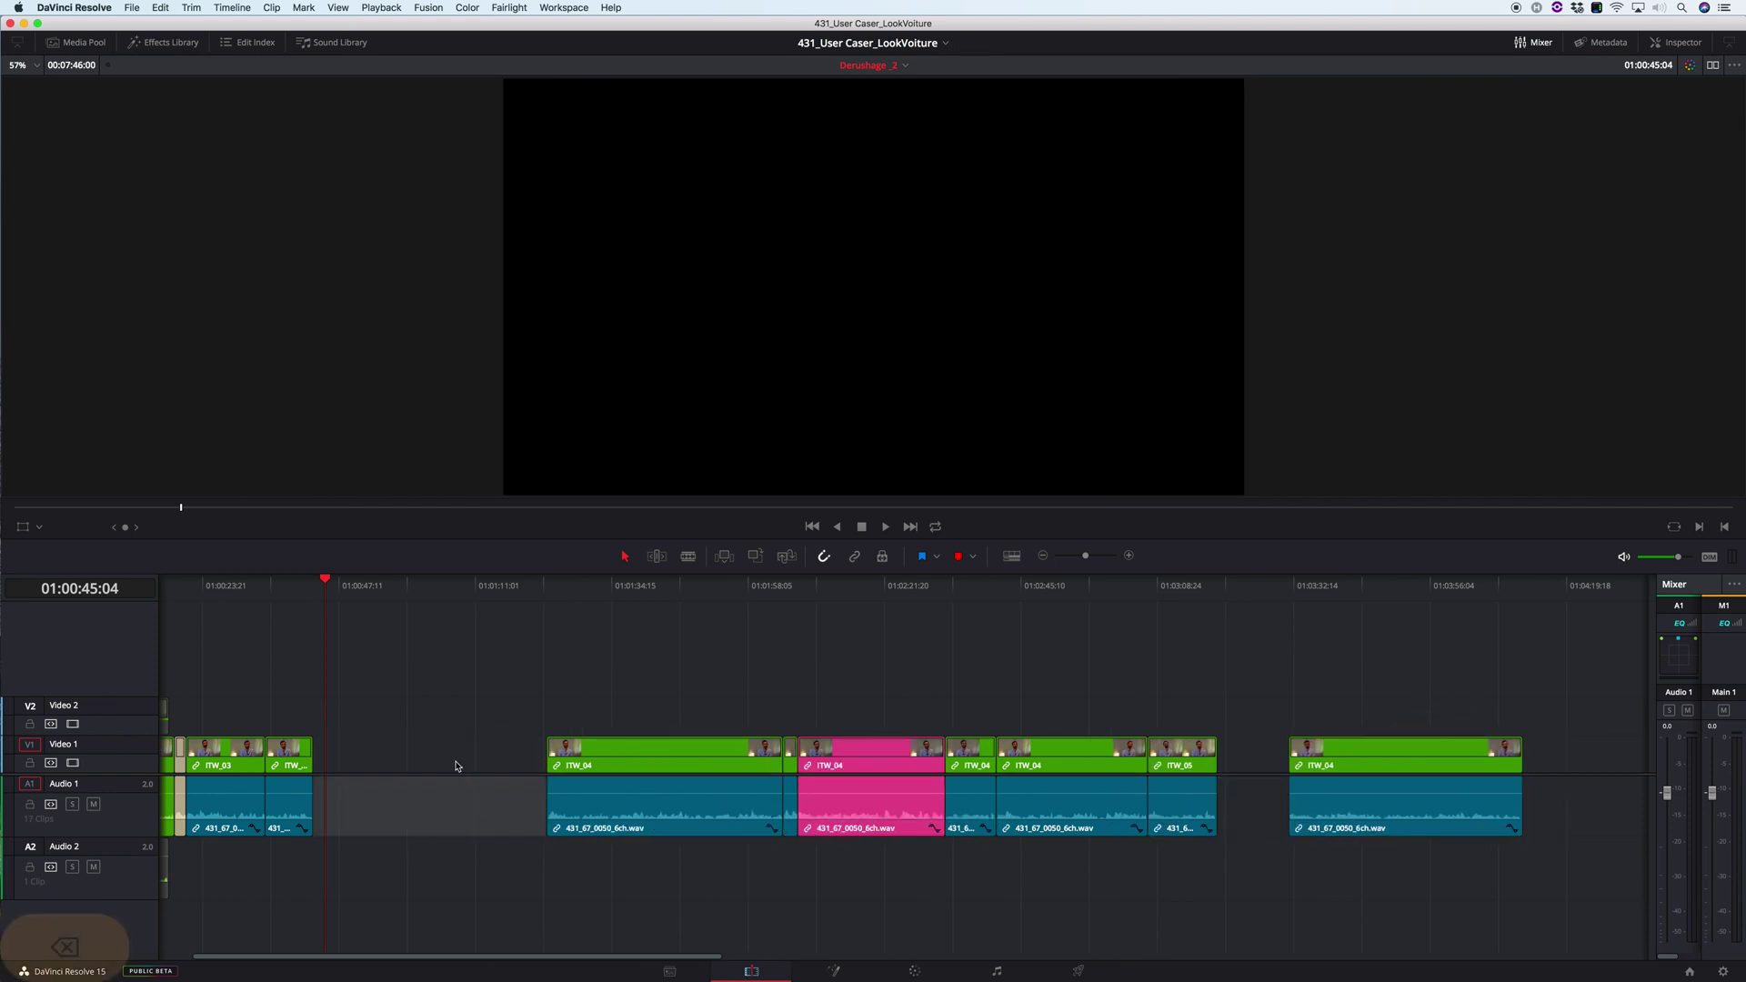
{"action": "key", "text": "super+z"}
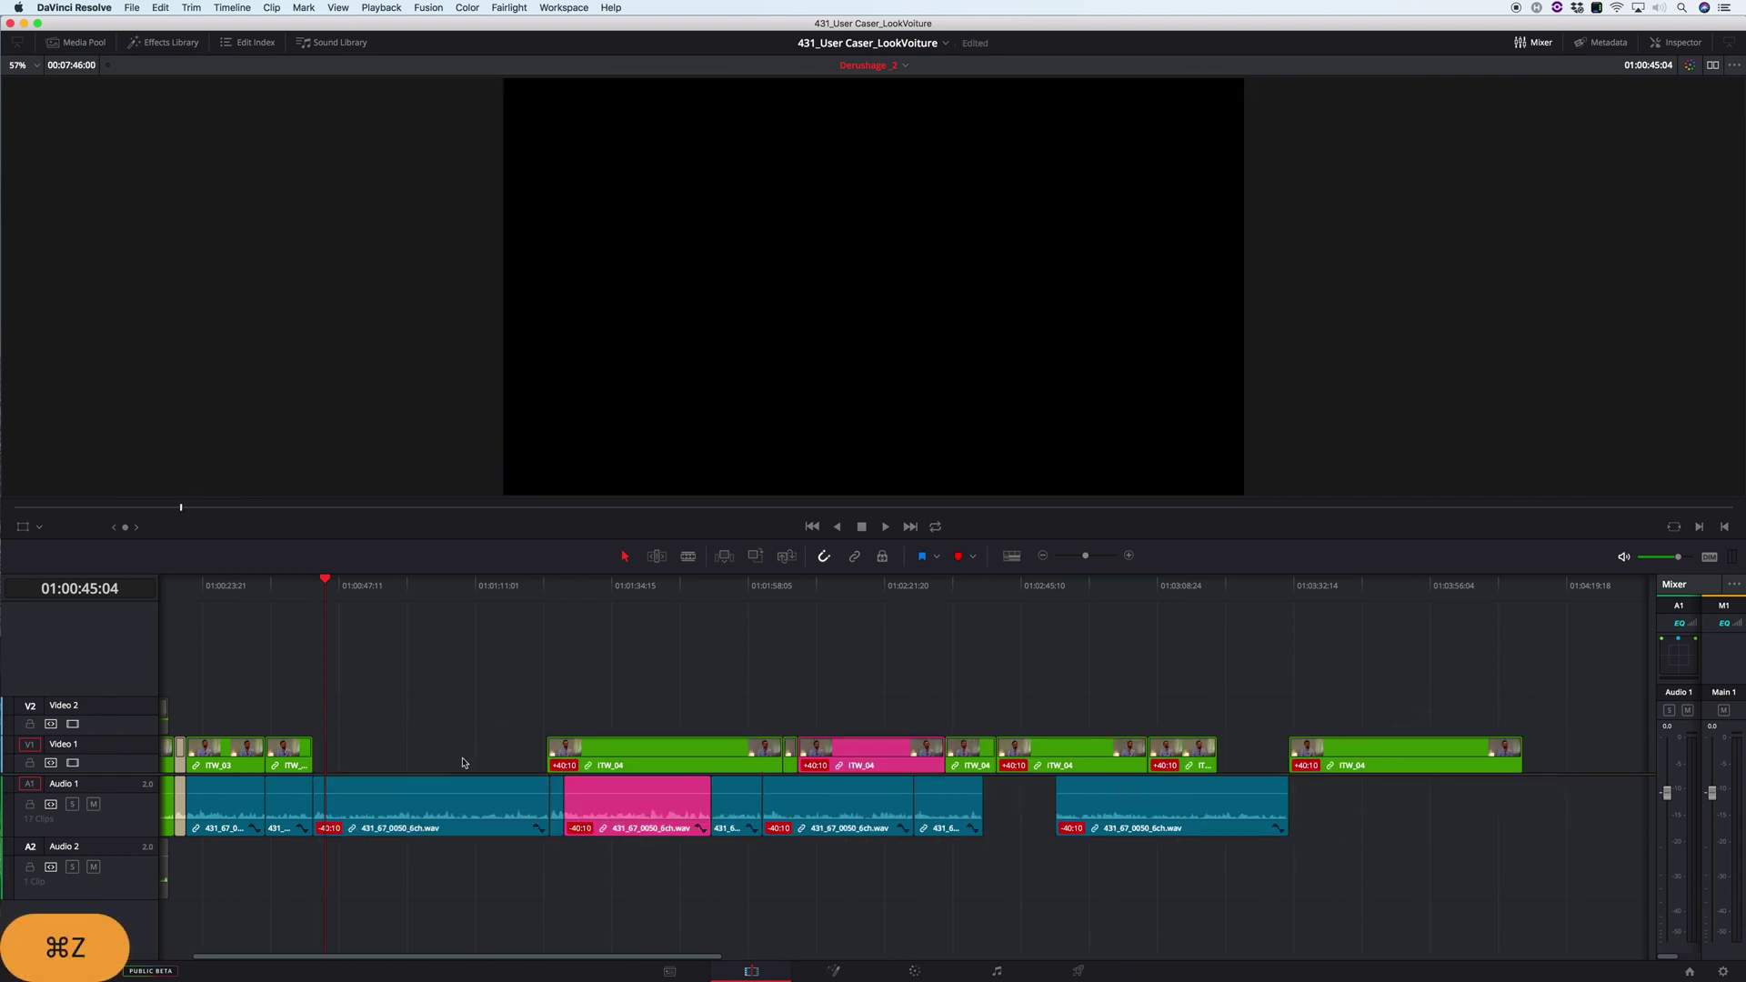
- Mark the whole gap left by the moved ITW_04 clip and ripple-delete it on both video and audio
{"action": "left_click", "coordinate": [375, 617]}
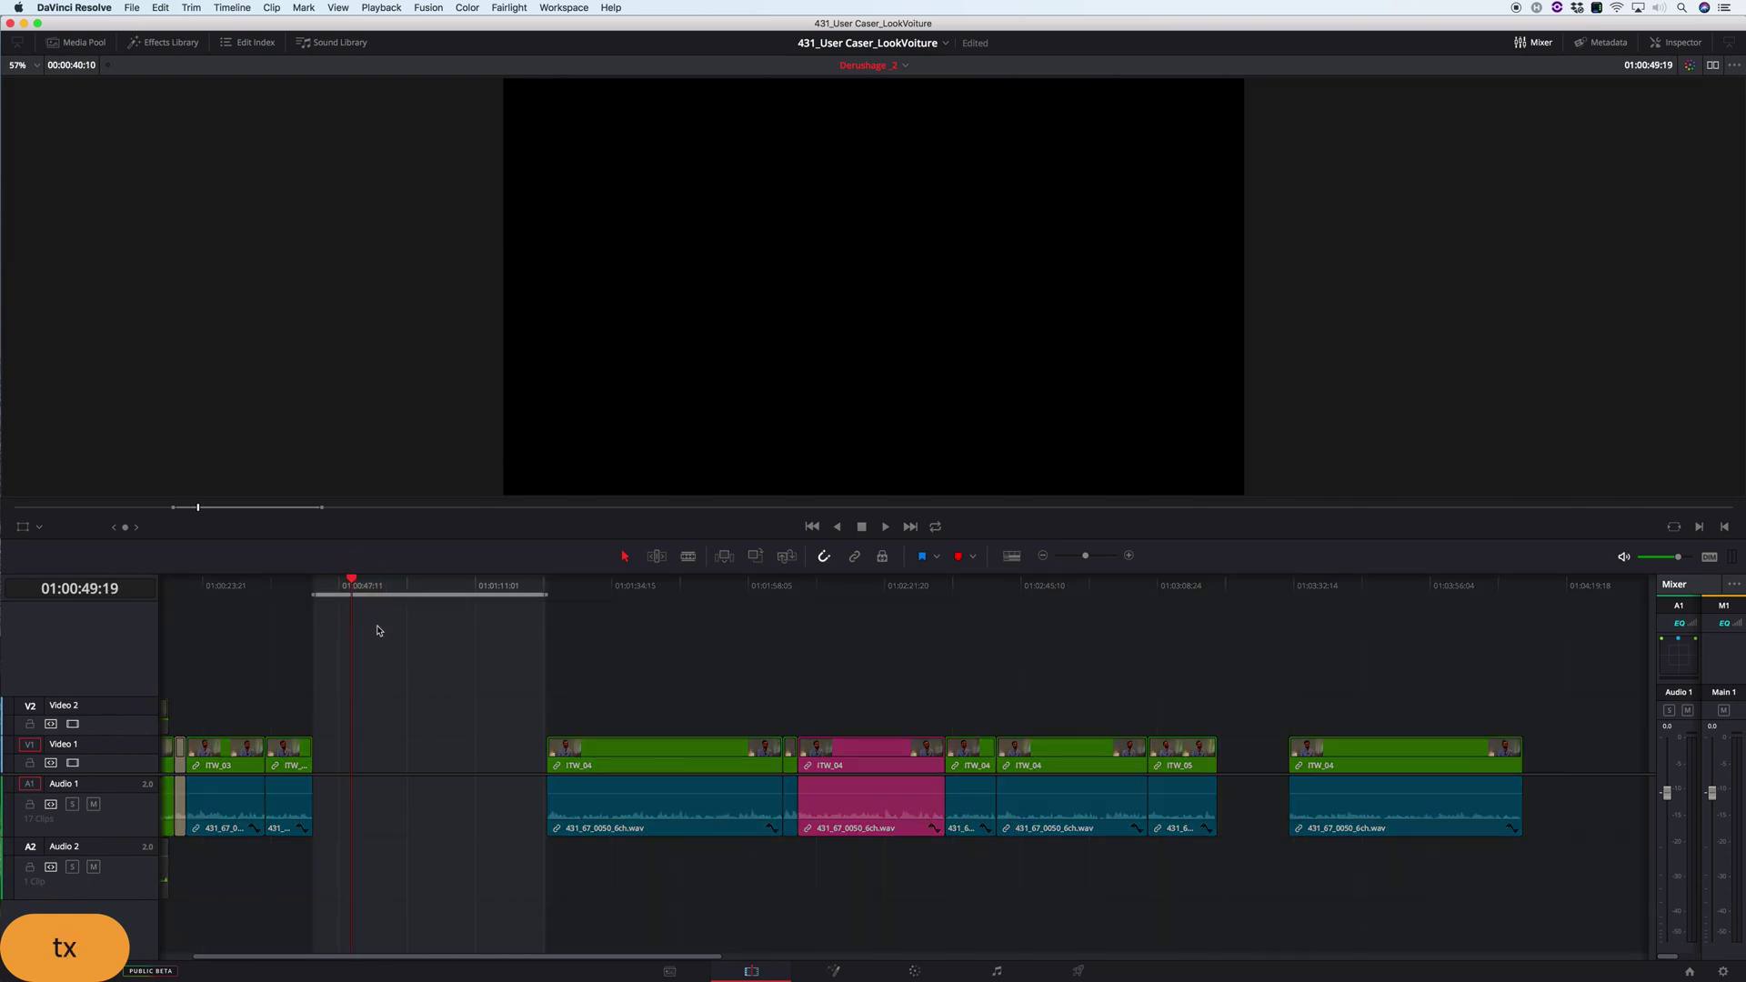
{"action": "key", "text": "BackSpace"}
- Play the ITW_04 clips after the closed gap through the pink clip and just past its end
{"action": "key", "text": "k"}
{"action": "key", "text": "j"}
{"action": "key", "text": "k"}
{"action": "key", "text": "l"}
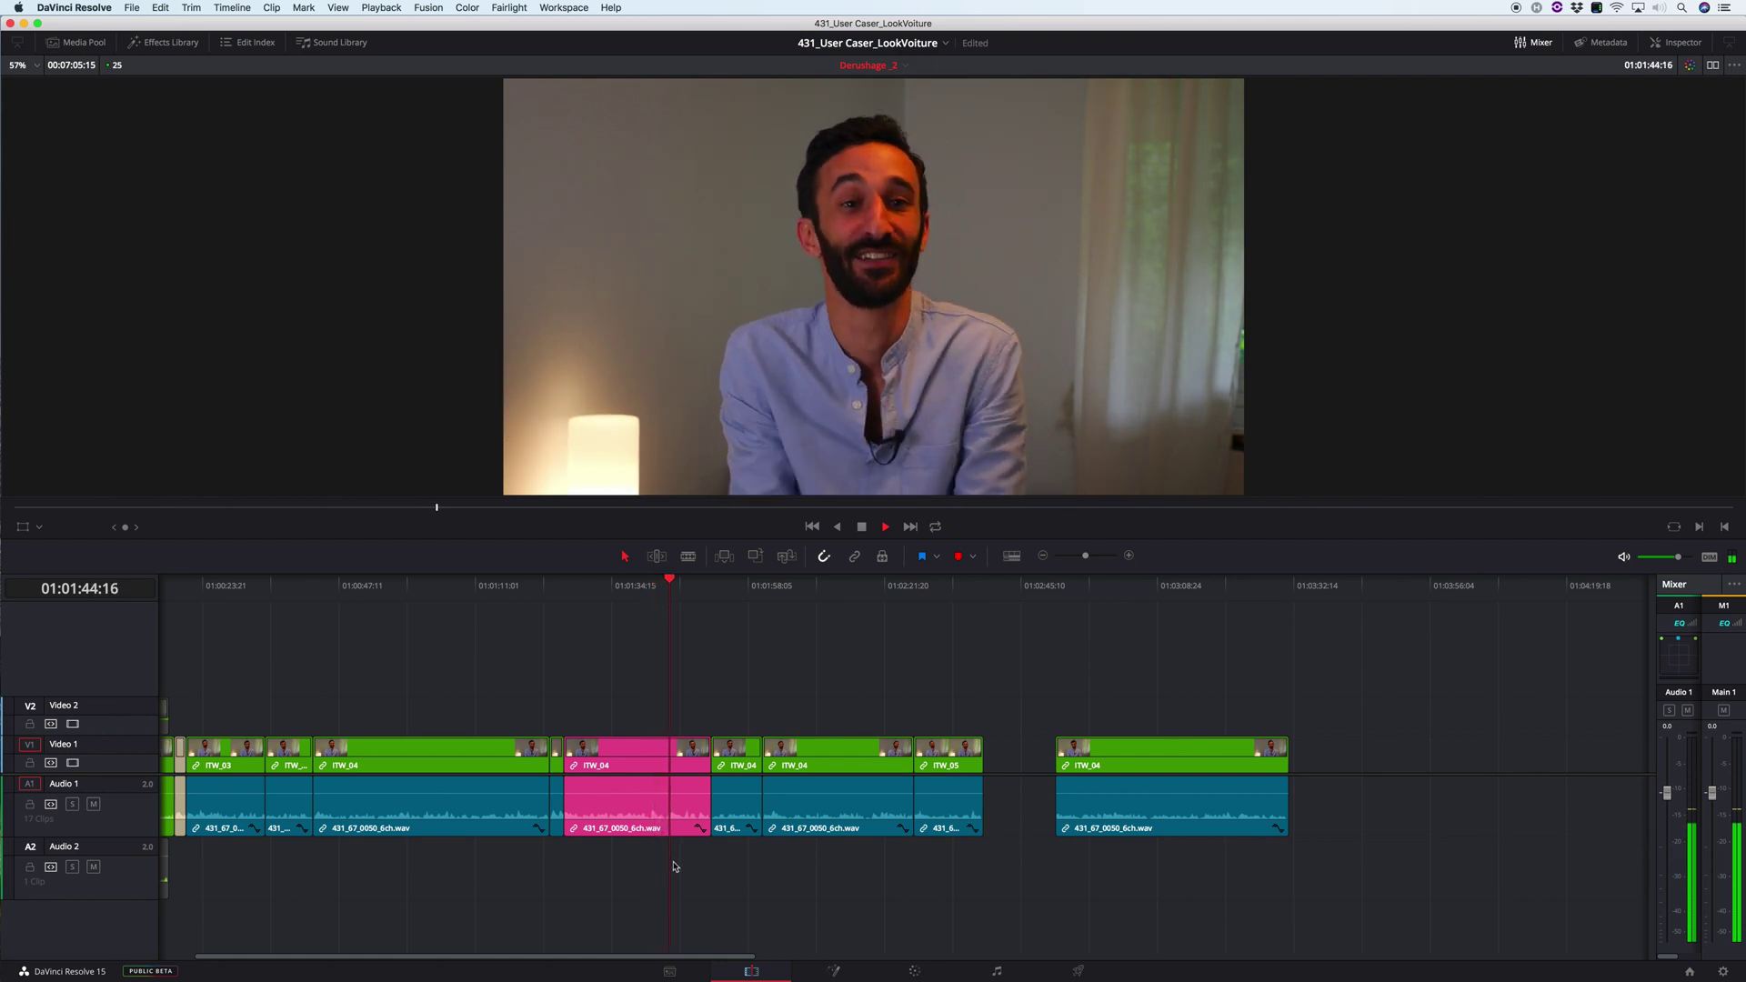
{"action": "key", "text": "k"}
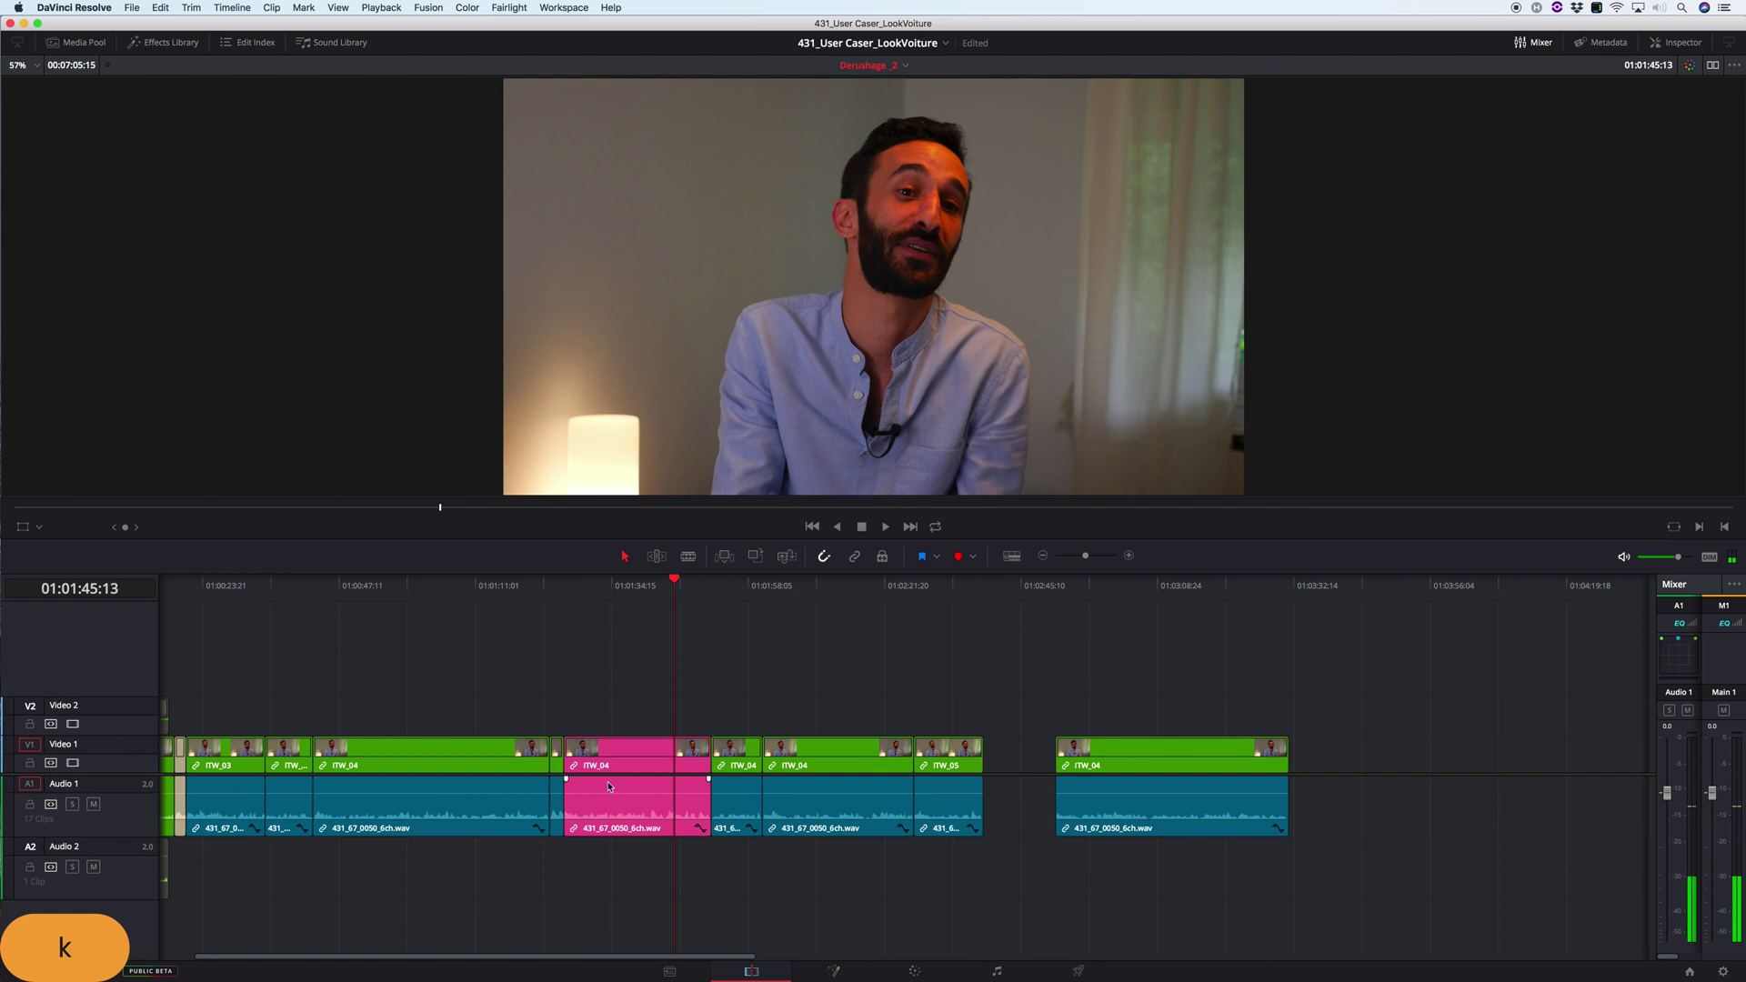
{"action": "key", "text": "l"}
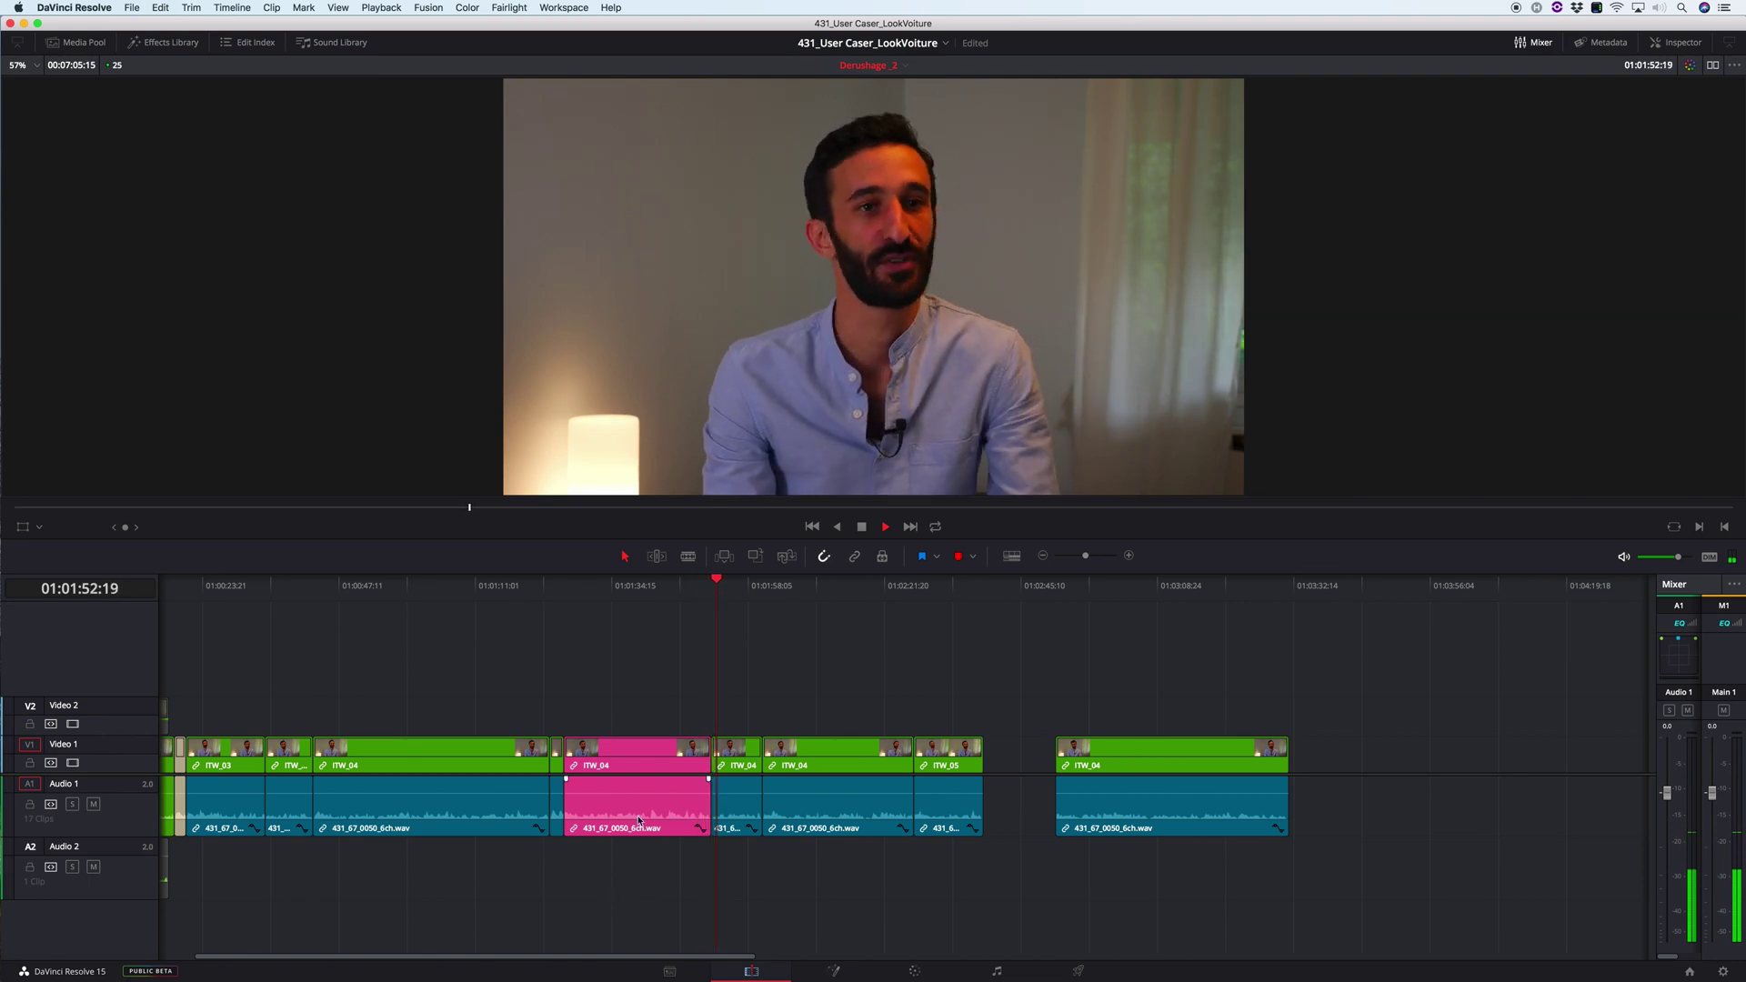
{"action": "key", "text": "k"}
- Ripple-delete the short ITW_04 clip at 01:01:23:24 and the pink ITW_04 clip after it, and save the project
{"action": "left_click_drag", "start_coordinate": [572, 593], "coordinate": [549, 600]}
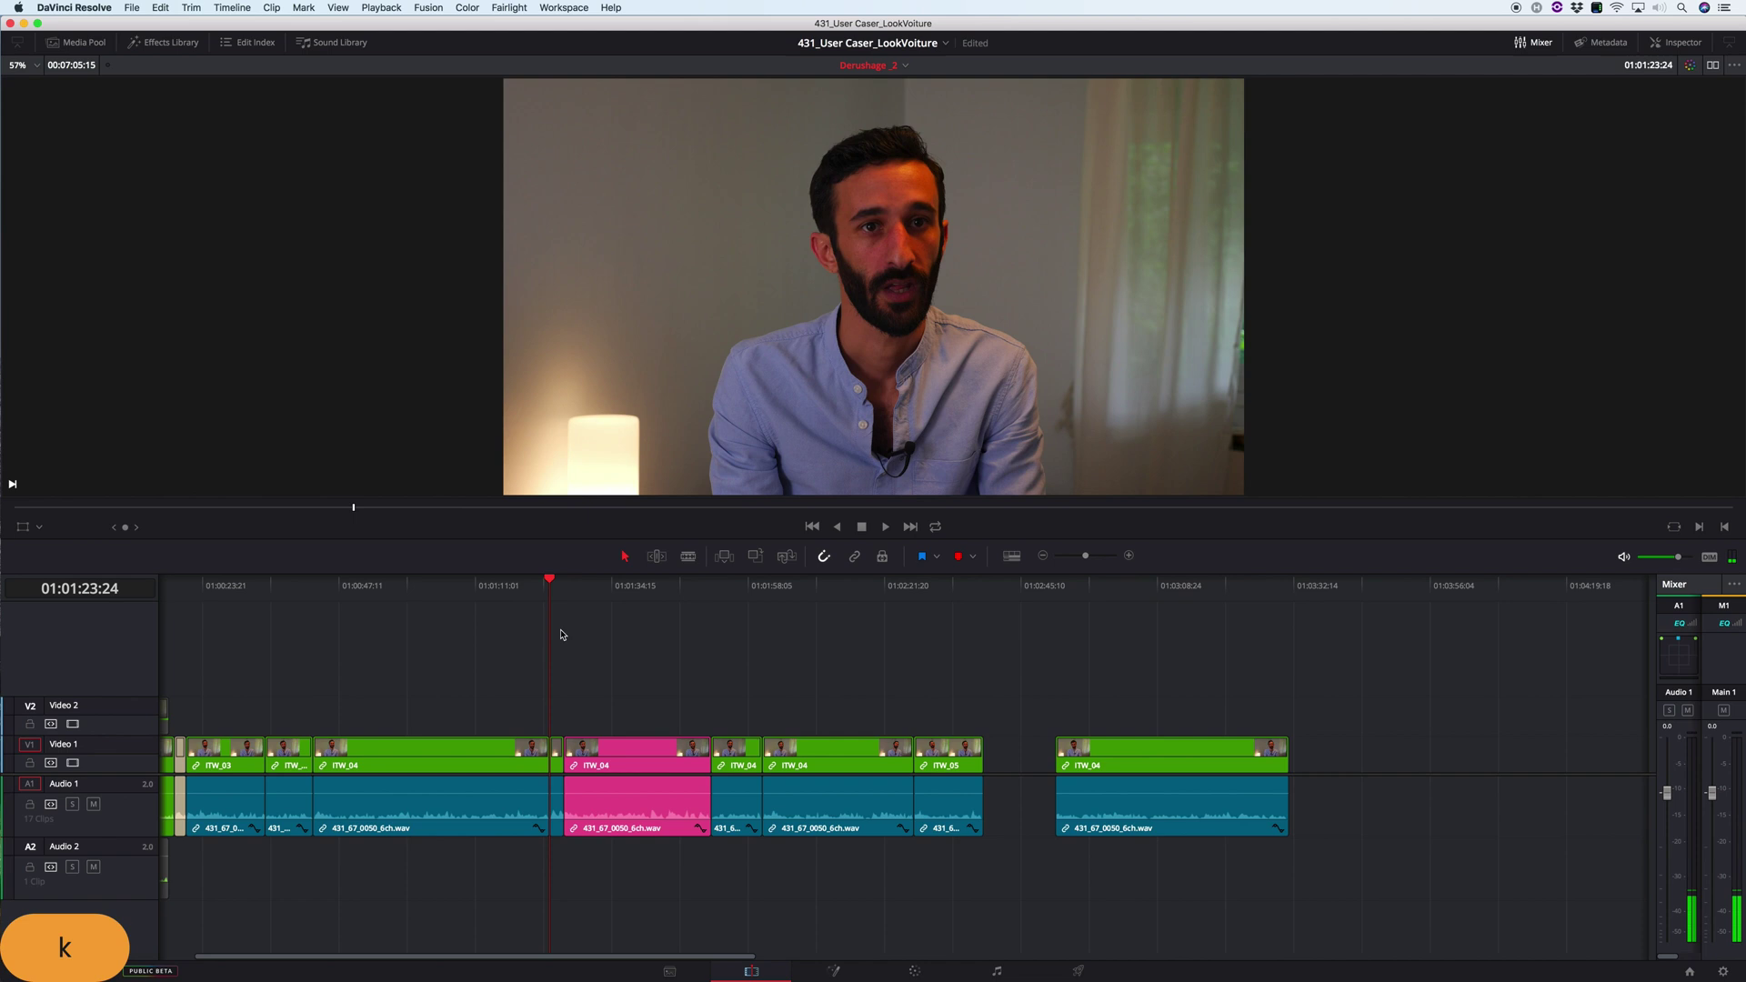
{"action": "key", "text": "t"}
{"action": "key", "text": "x"}
{"action": "key", "text": "t"}
{"action": "key", "text": "x"}
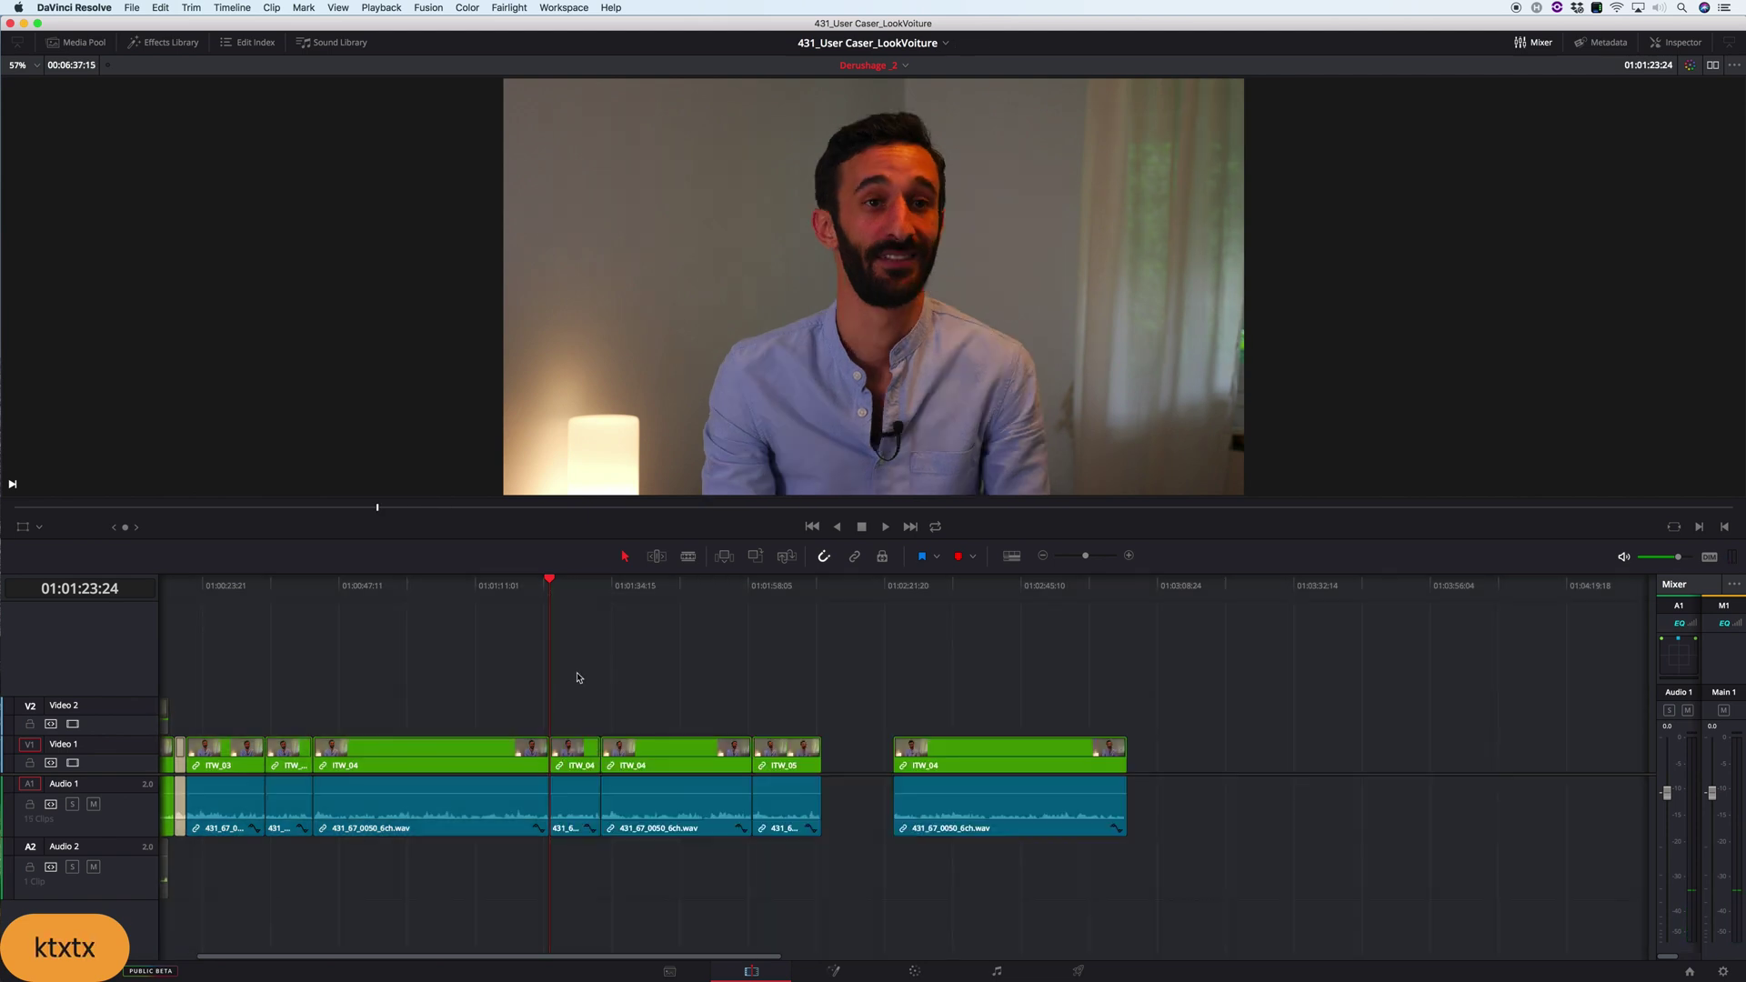
{"action": "key", "text": "super+s"}
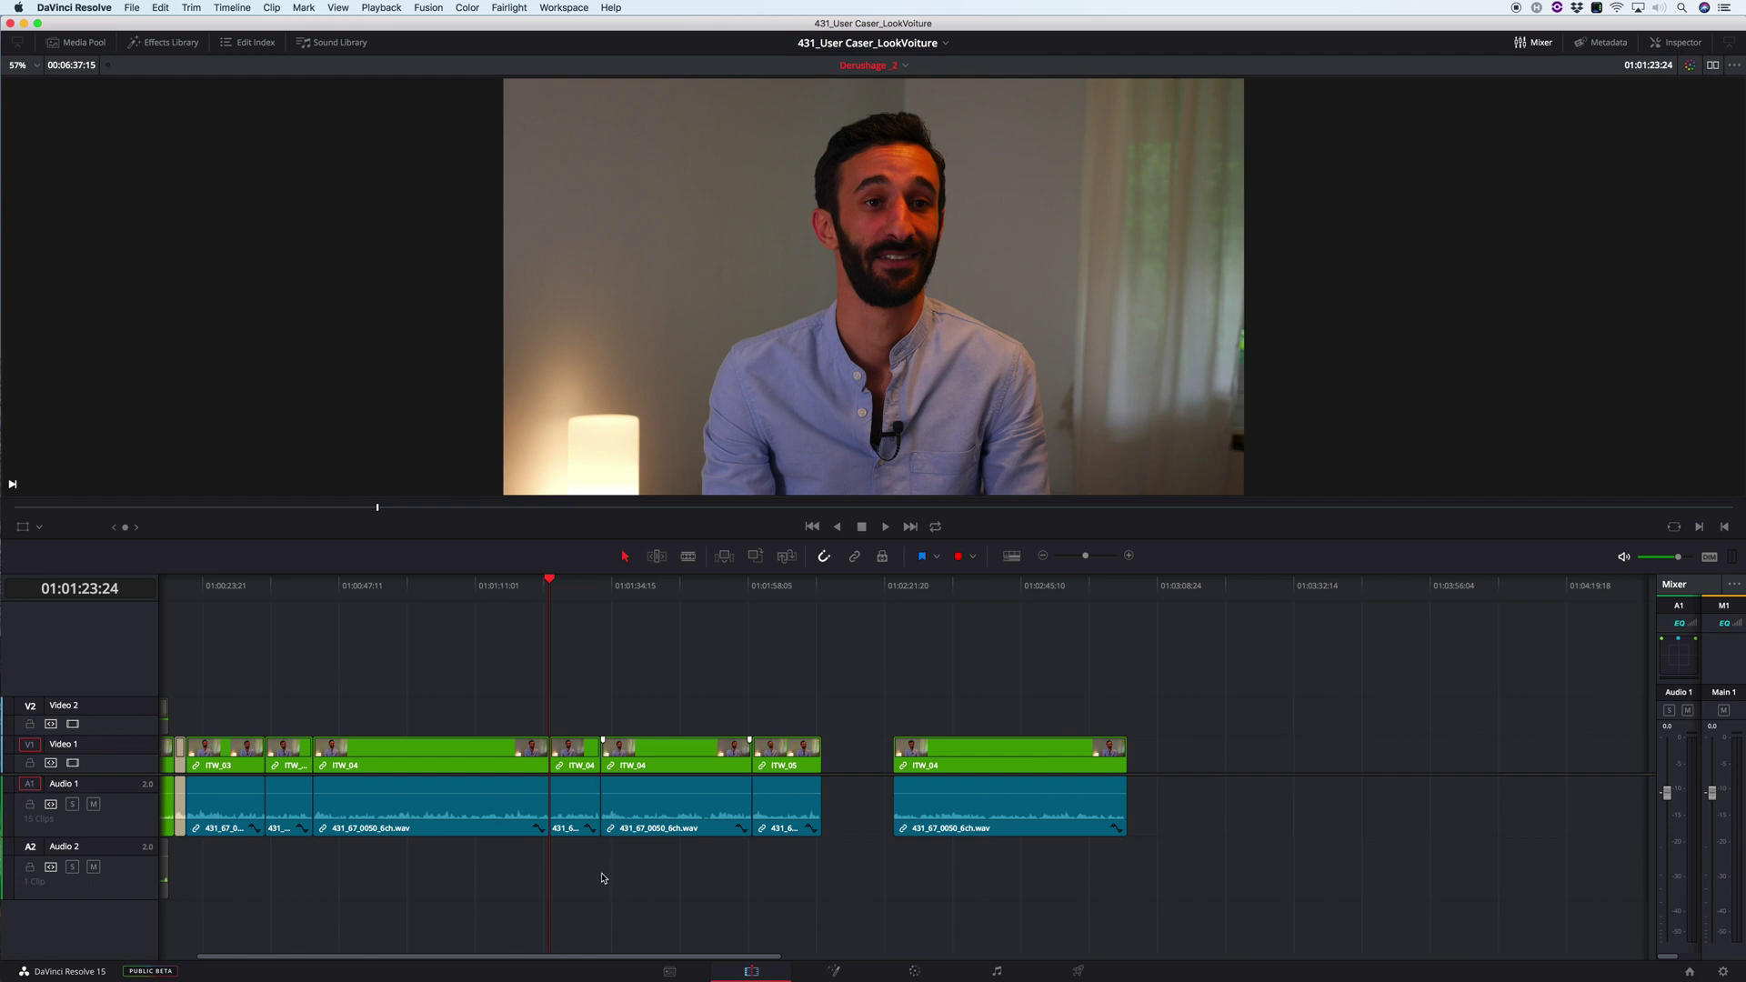
- Play from 01:01:17:15 across the new cut, through the following ITW_04 clips and into ITW_05
{"action": "key", "text": "l"}
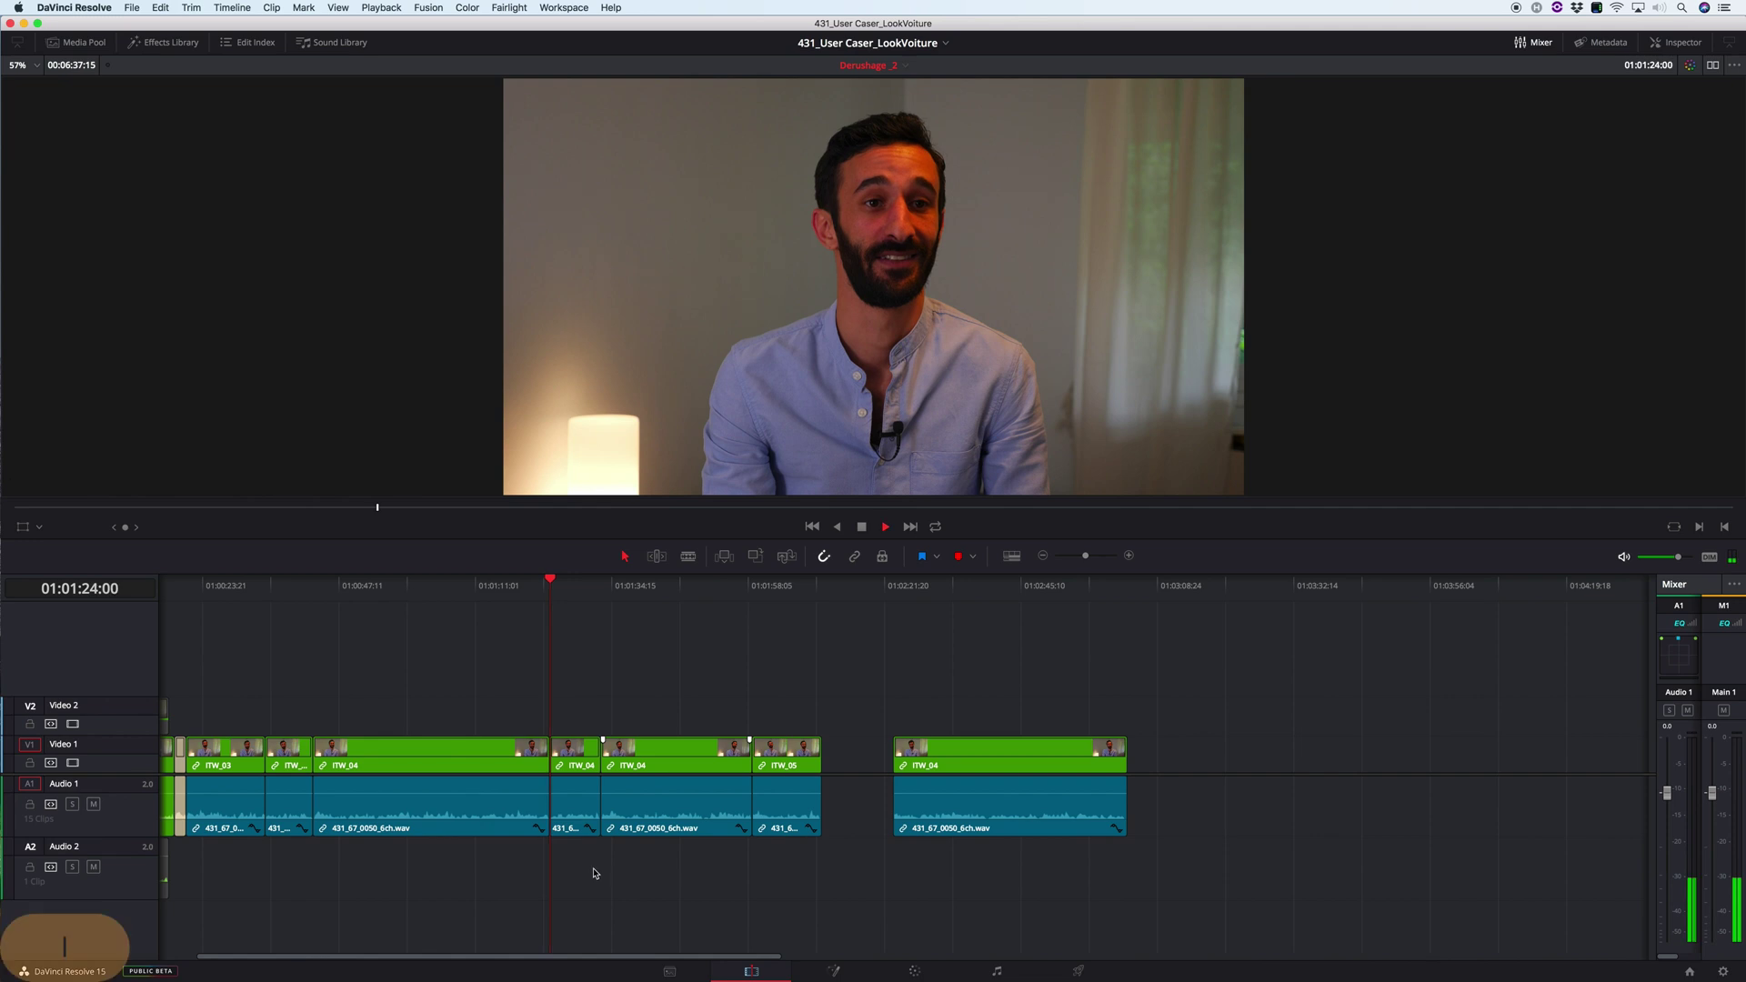
{"action": "key", "text": "k"}
{"action": "left_click", "coordinate": [512, 586]}
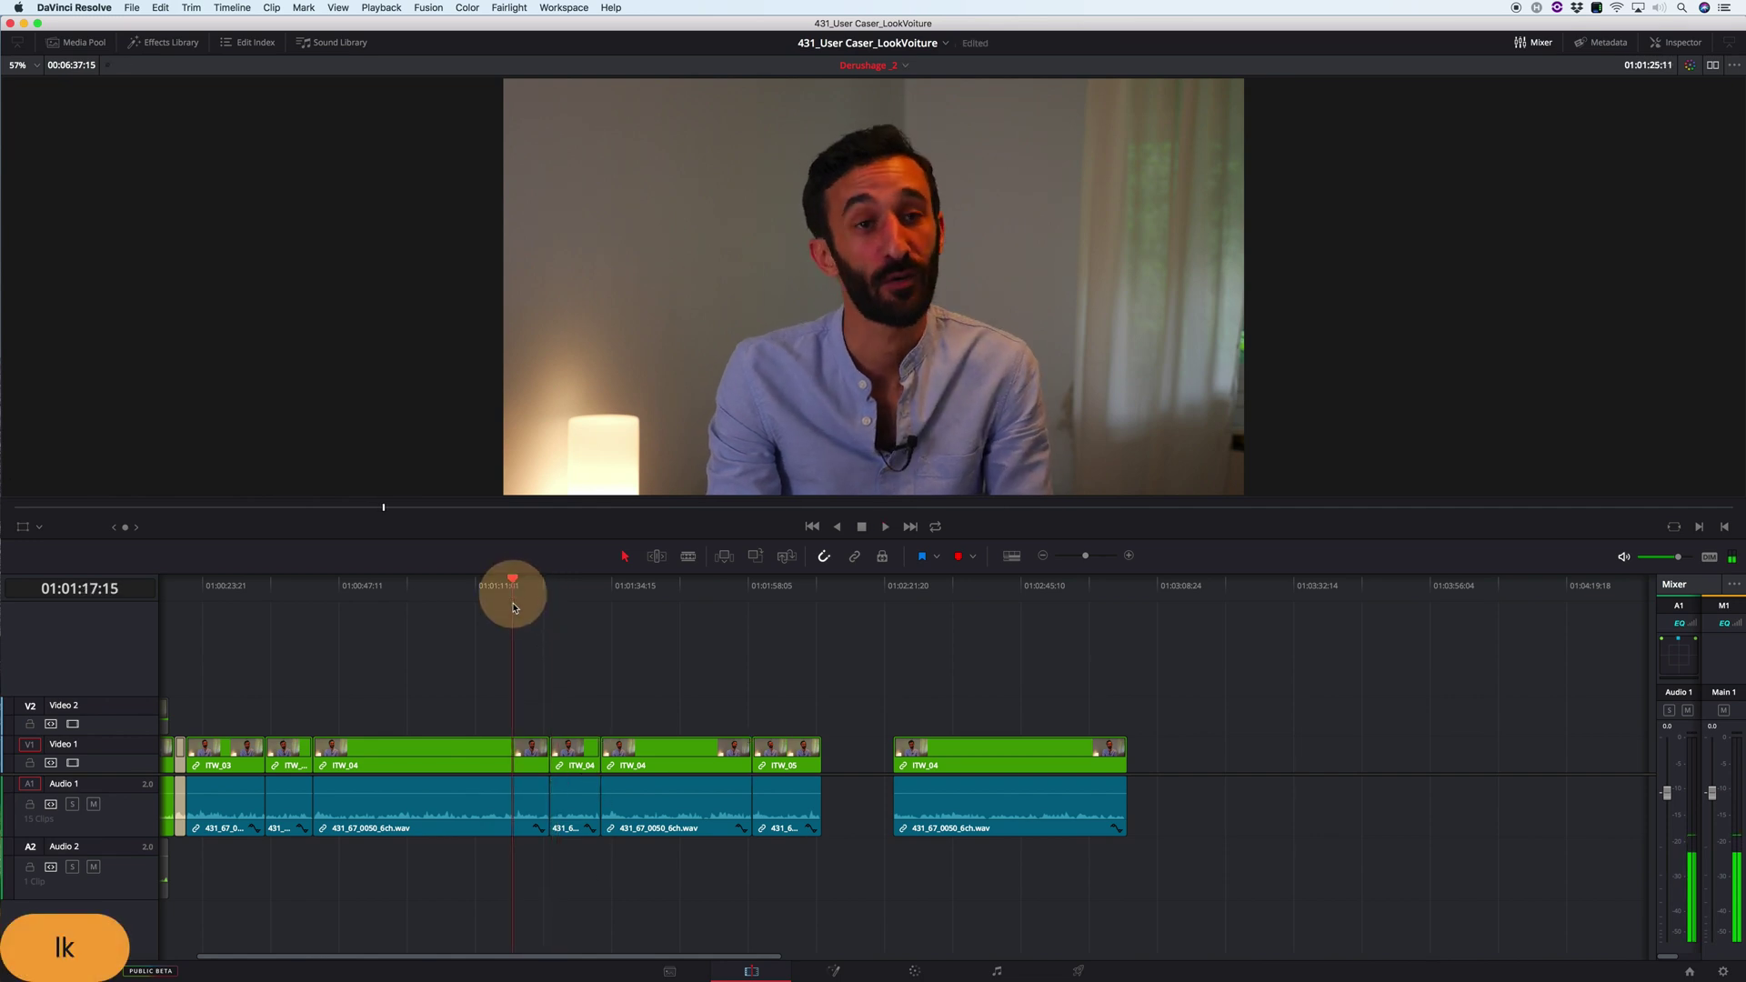
{"action": "key", "text": "k"}
{"action": "key", "text": "l"}
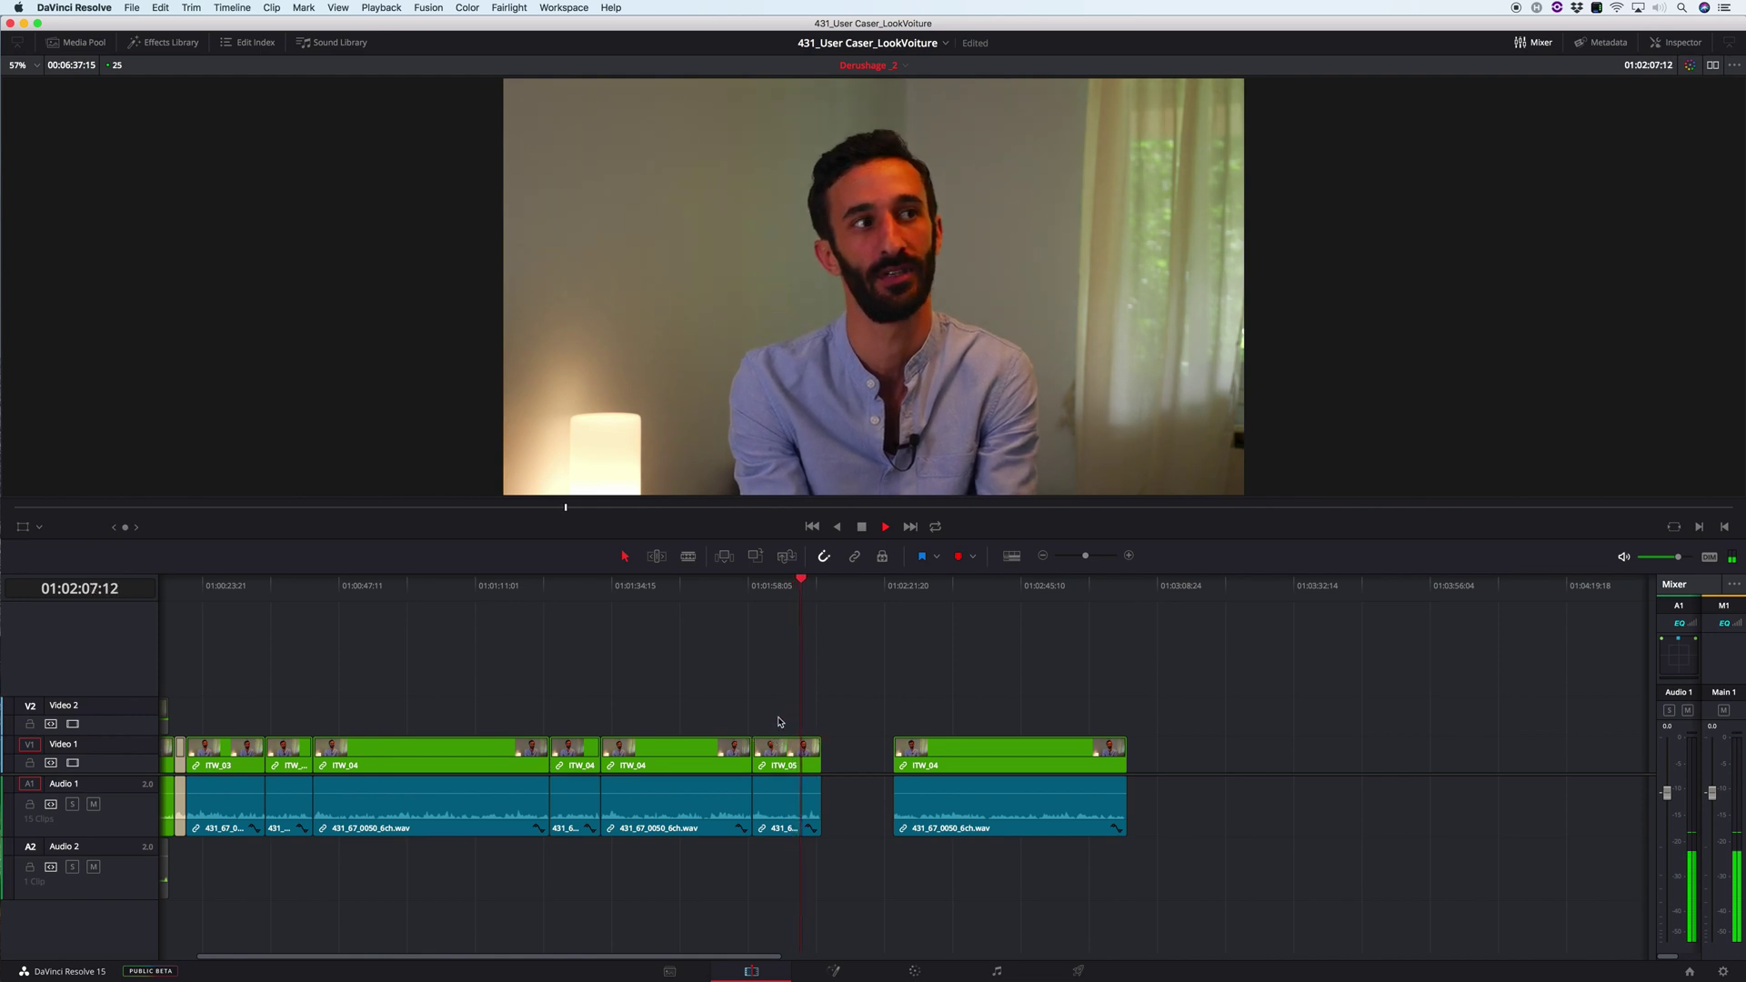
- Move the ITW_05 clip directly behind the last ITW_04 clip and ripple-delete the gap left before that ITW_04 clip
{"action": "key", "text": "k"}
{"action": "left_click_drag", "start_coordinate": [779, 732], "coordinate": [1150, 749]}
{"action": "left_click", "coordinate": [810, 764]}
{"action": "left_click", "coordinate": [812, 589]}
{"action": "key", "text": "x"}
{"action": "key", "text": "BackSpace"}
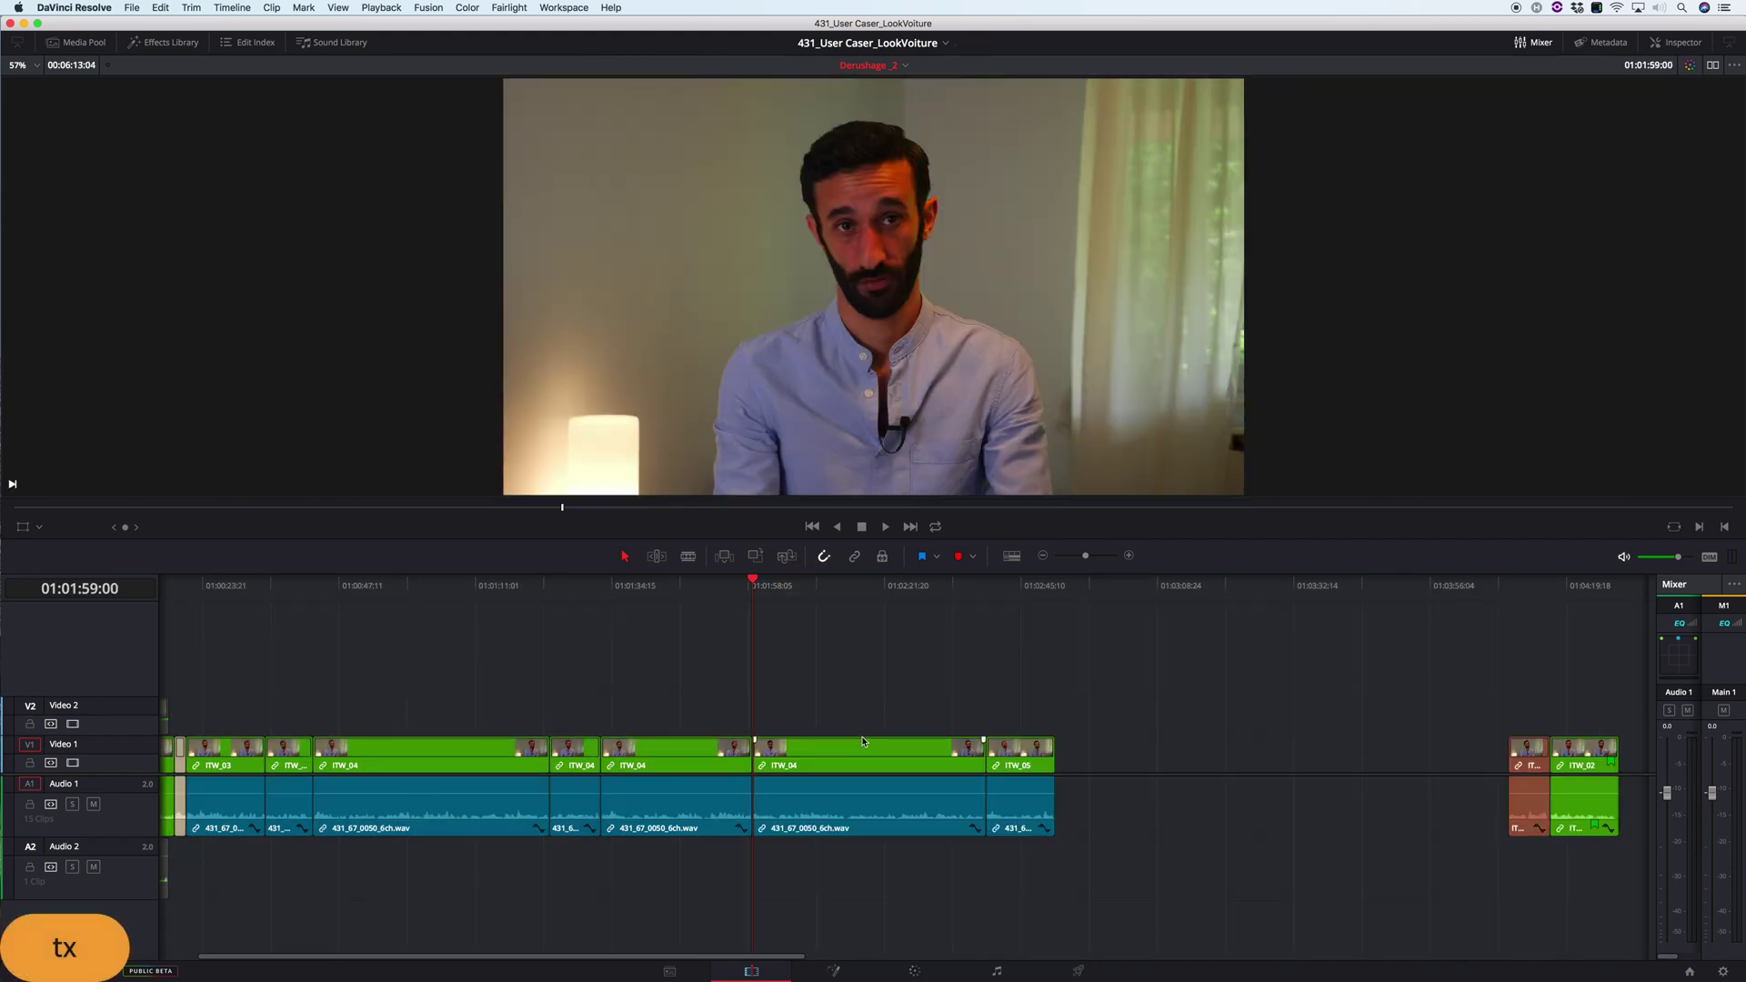
- Disable the Video 1 track and play the rough cut by sound only from 01:00:00:00 to its end
{"action": "key", "text": "r"}
{"action": "left_click_drag", "start_coordinate": [755, 584], "coordinate": [774, 585]}
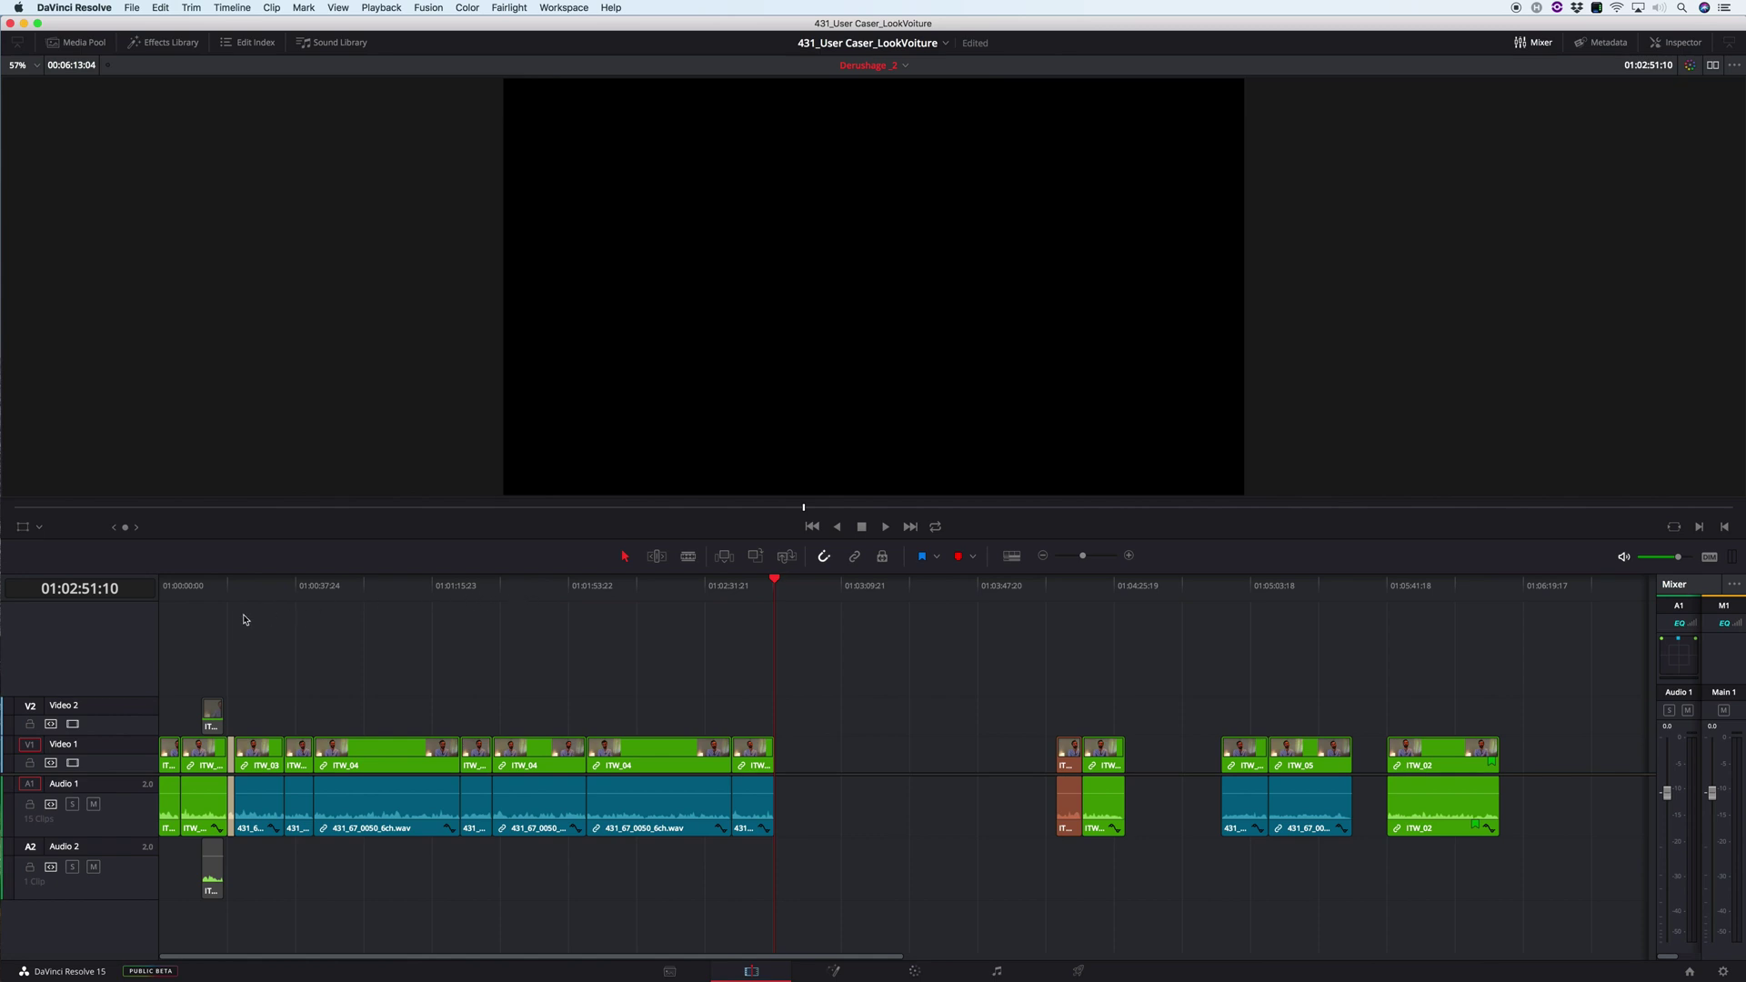
{"action": "left_click_drag", "start_coordinate": [202, 591], "coordinate": [150, 587]}
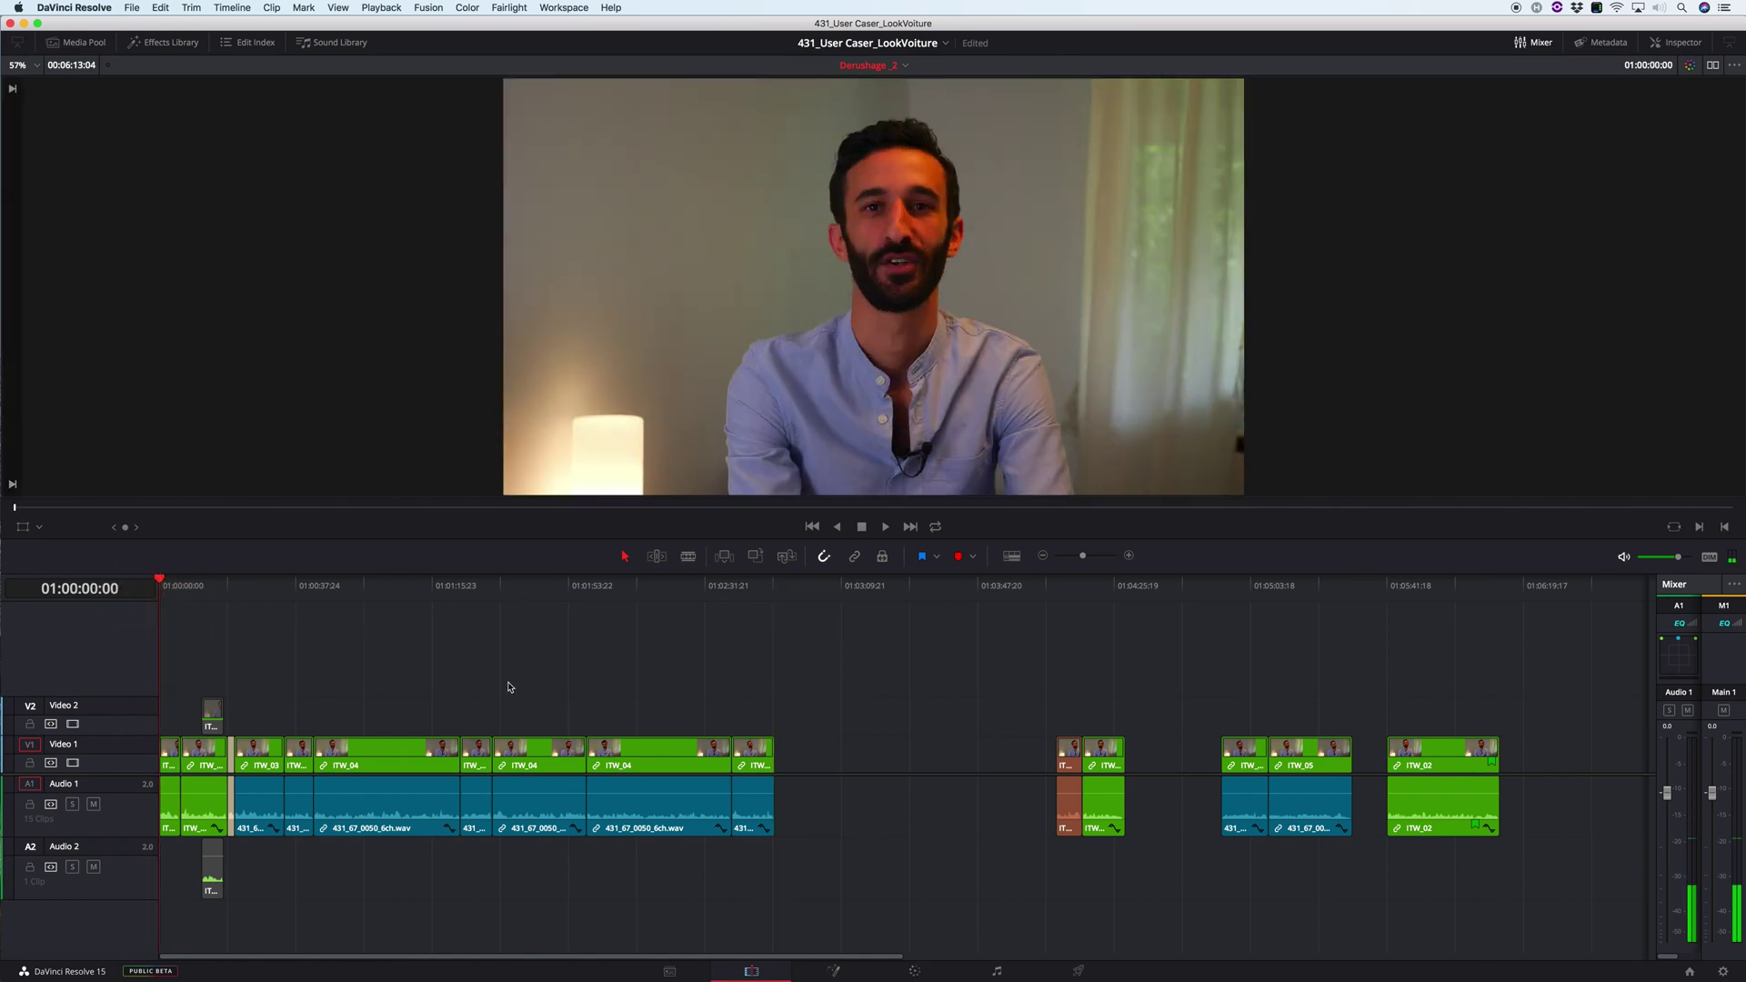
{"action": "left_click", "coordinate": [73, 763]}
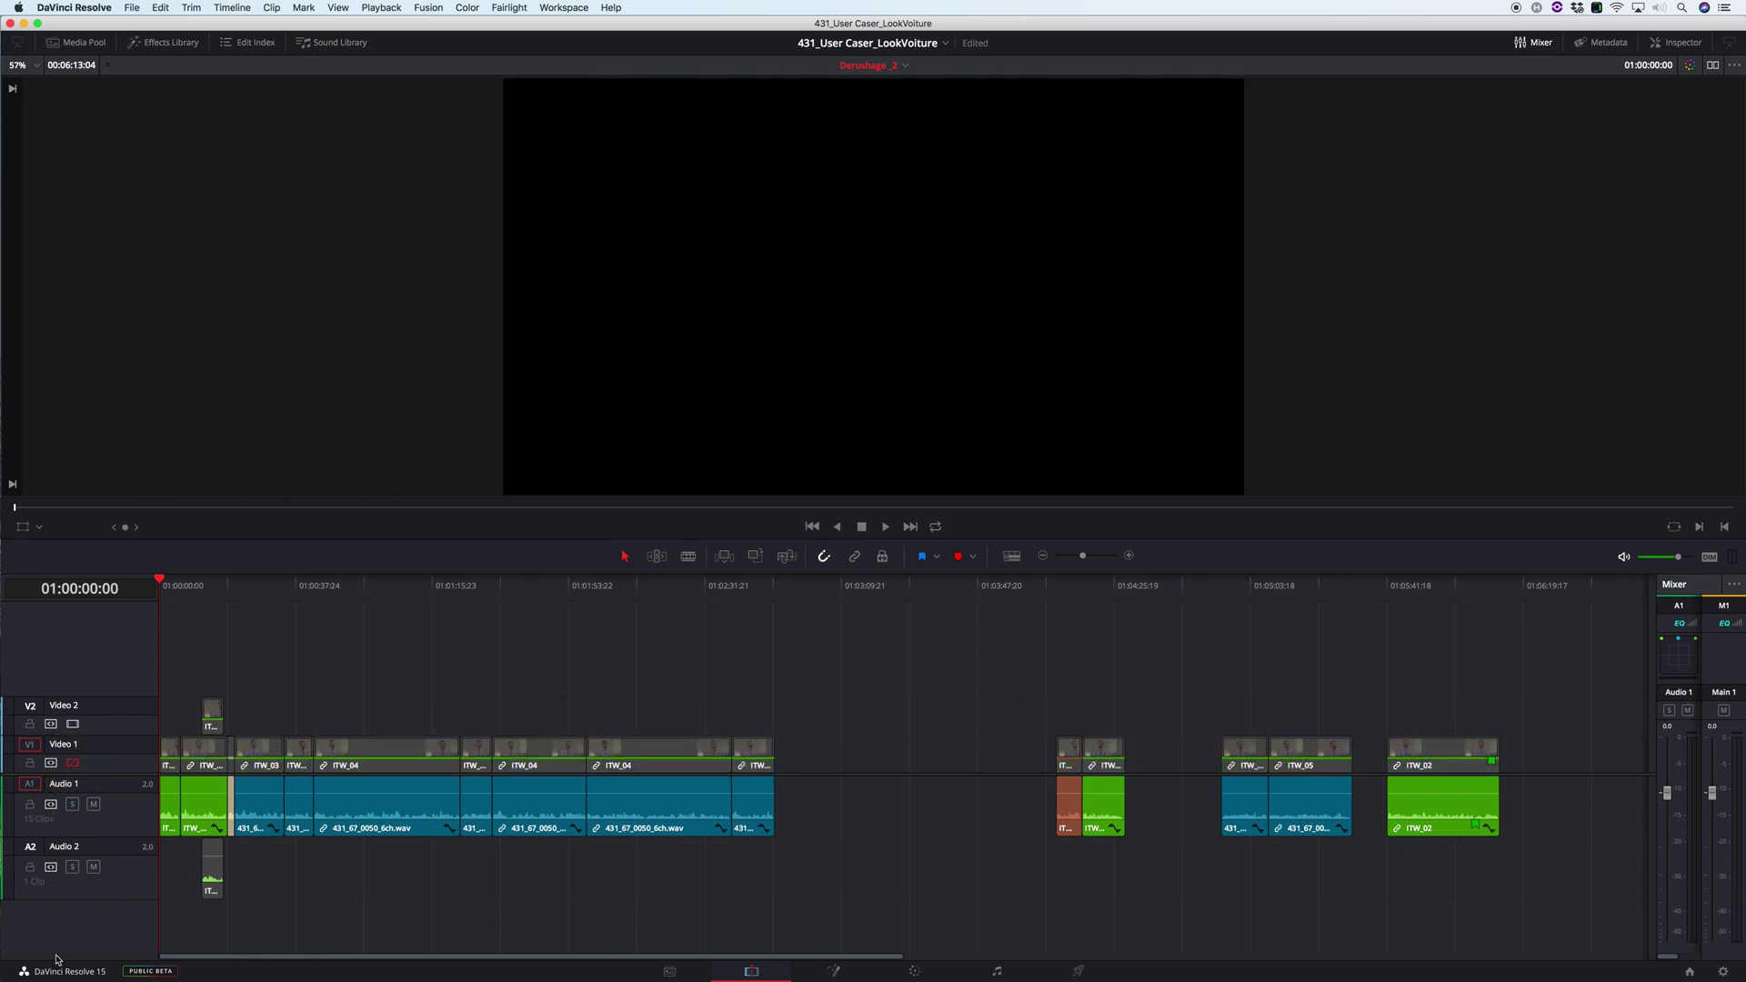
{"action": "scroll", "coordinate": [56, 959], "scroll_direction": "up", "scroll_amount": 2}
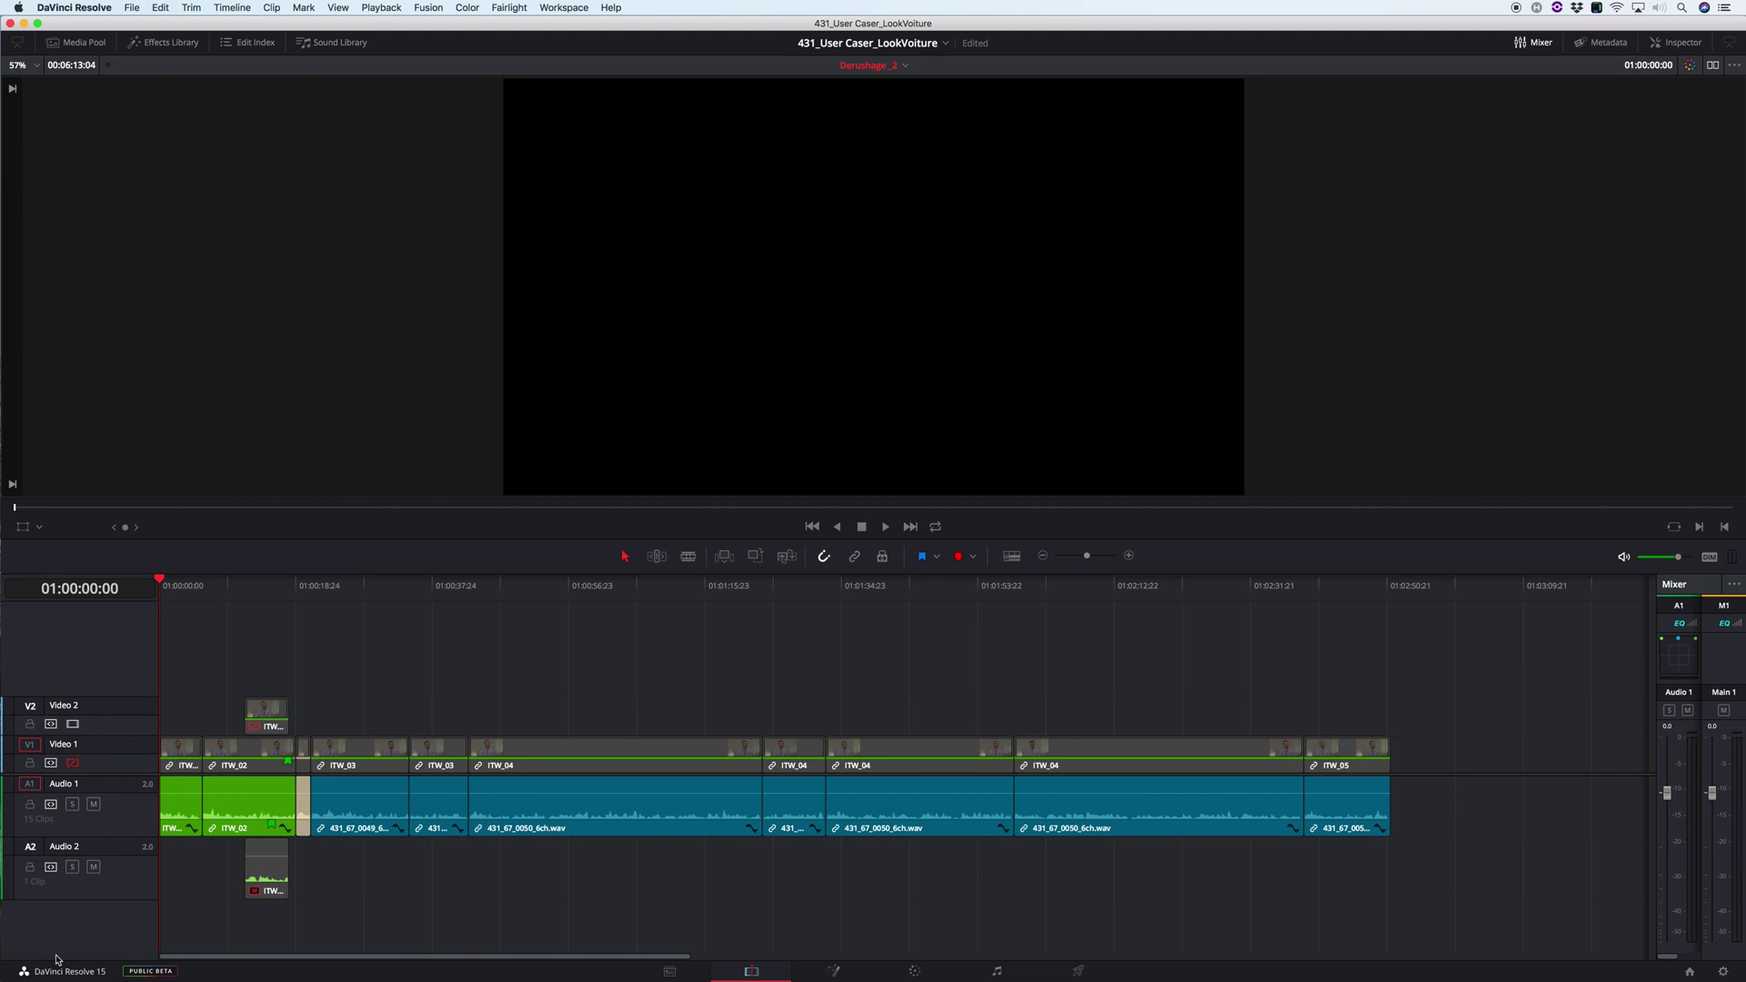
{"action": "key", "text": "space"}
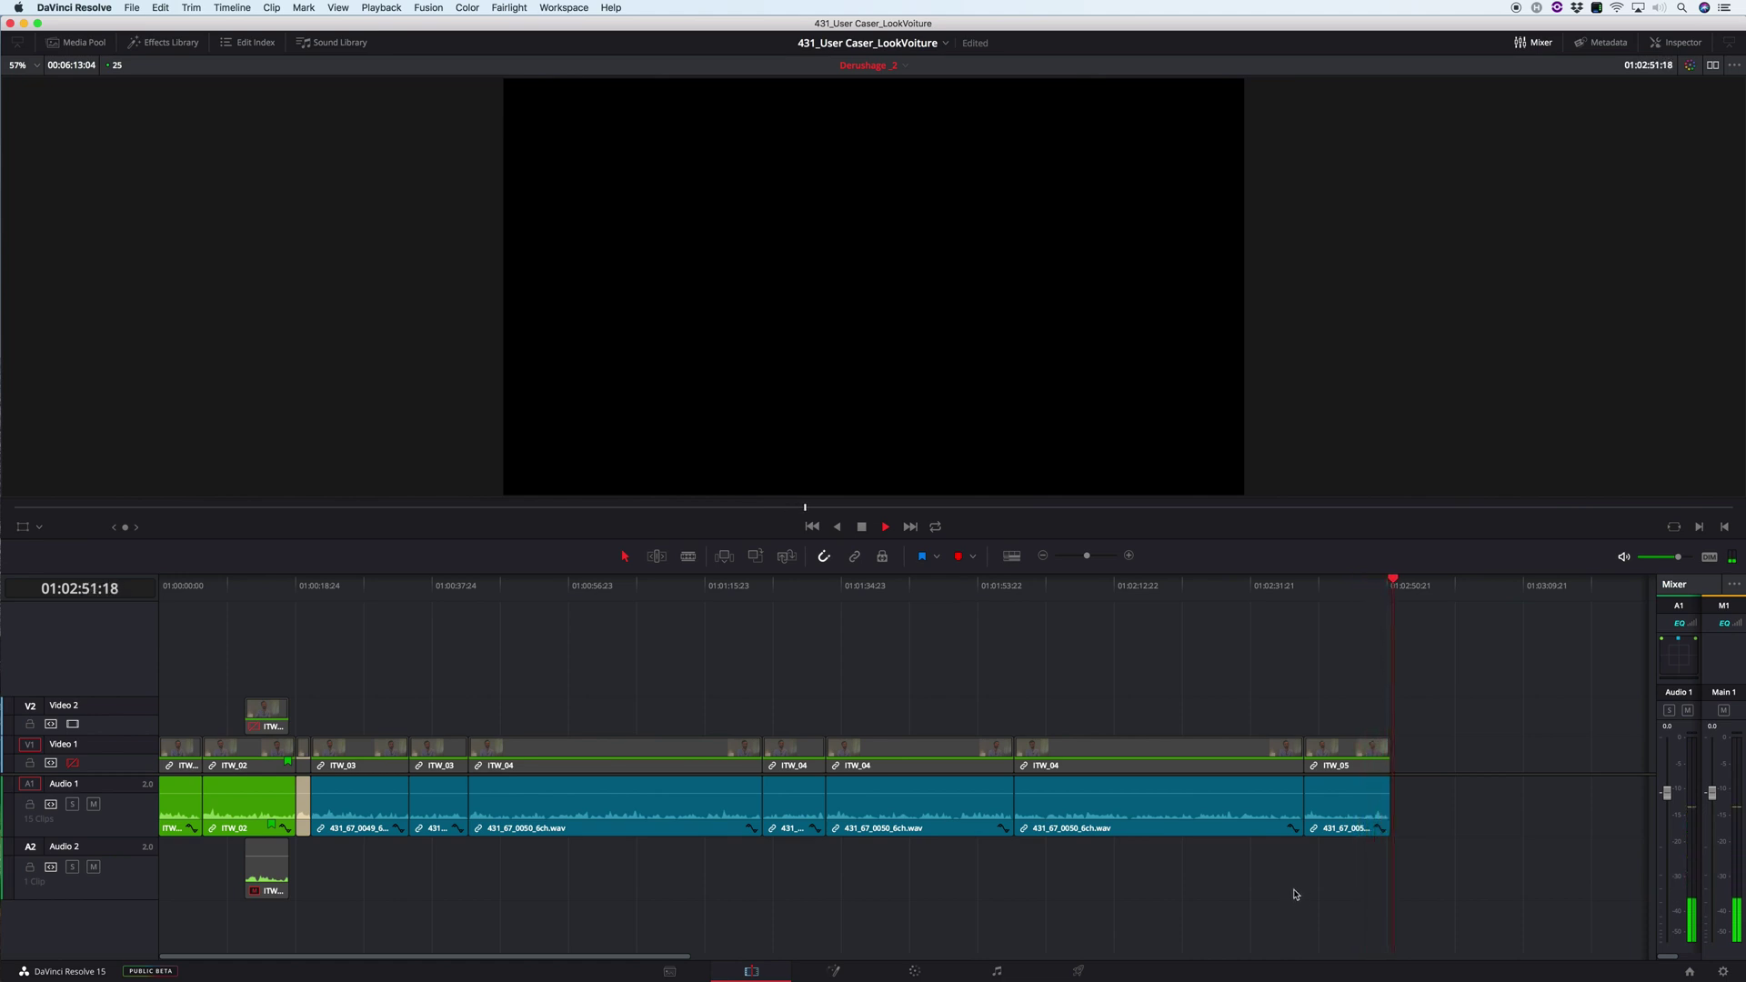
{"action": "key", "text": "space"}
- Play the parked orange clip from its start at 01:04:09:21 into the green clip after it
{"action": "key", "text": "r"}
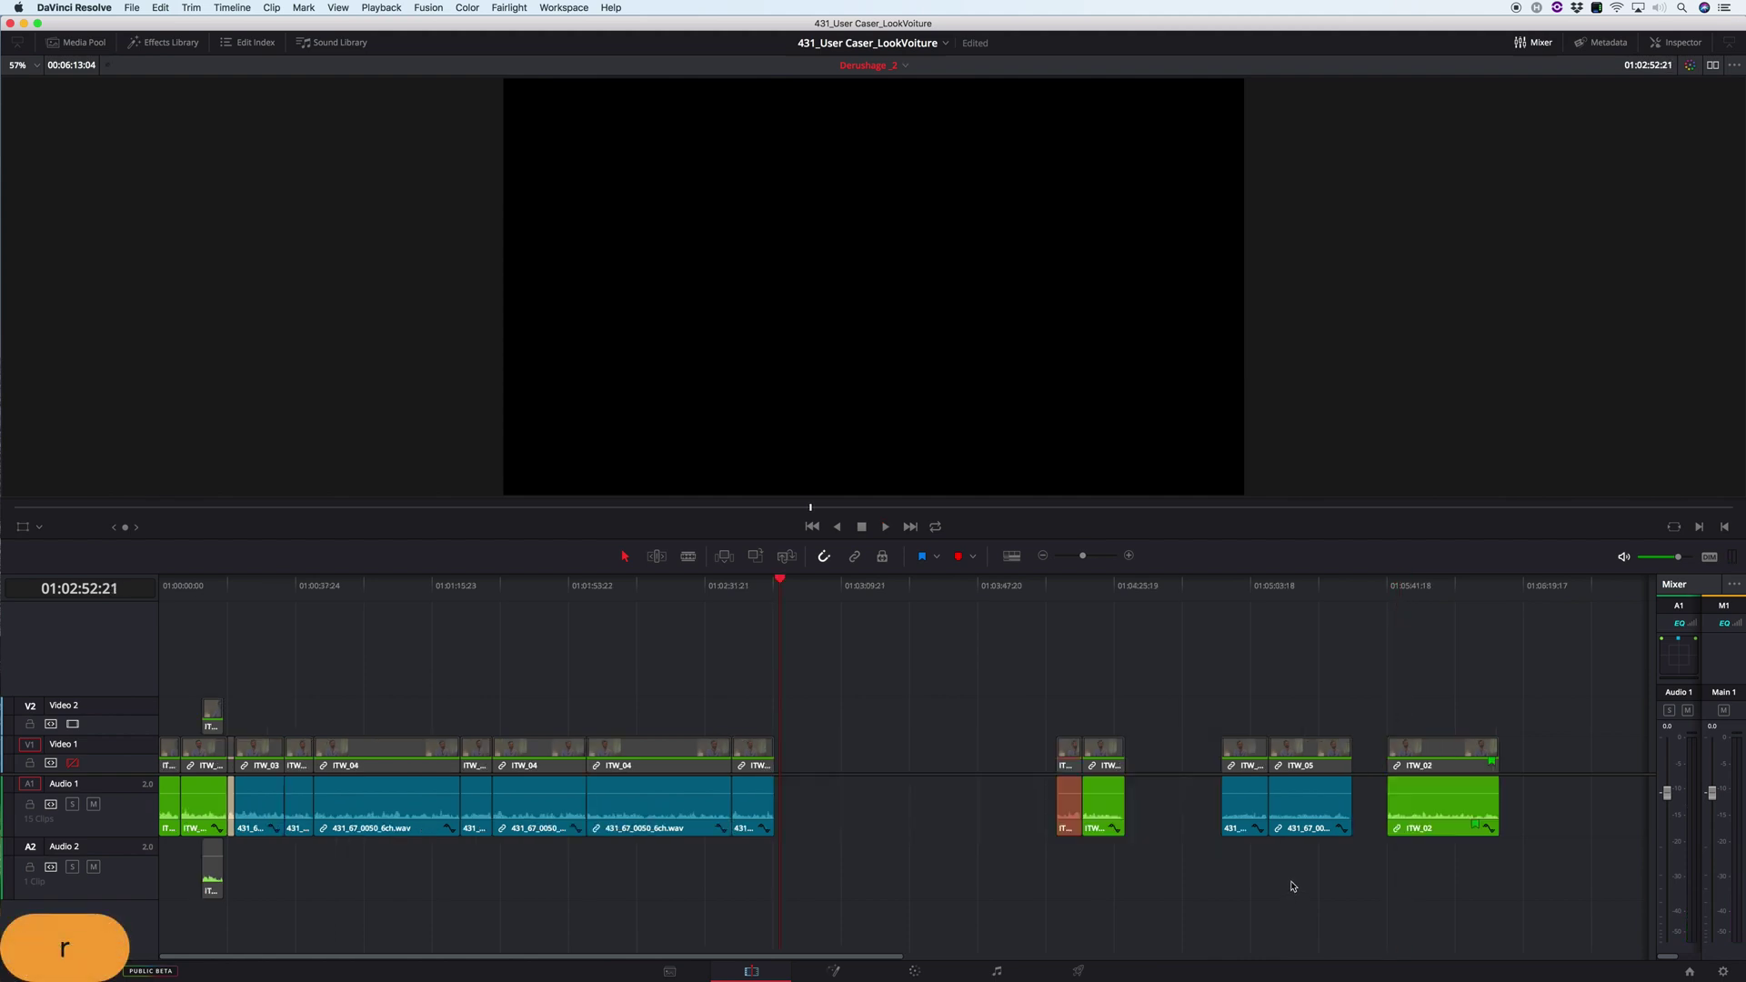
{"action": "left_click_drag", "start_coordinate": [1037, 588], "coordinate": [1056, 588]}
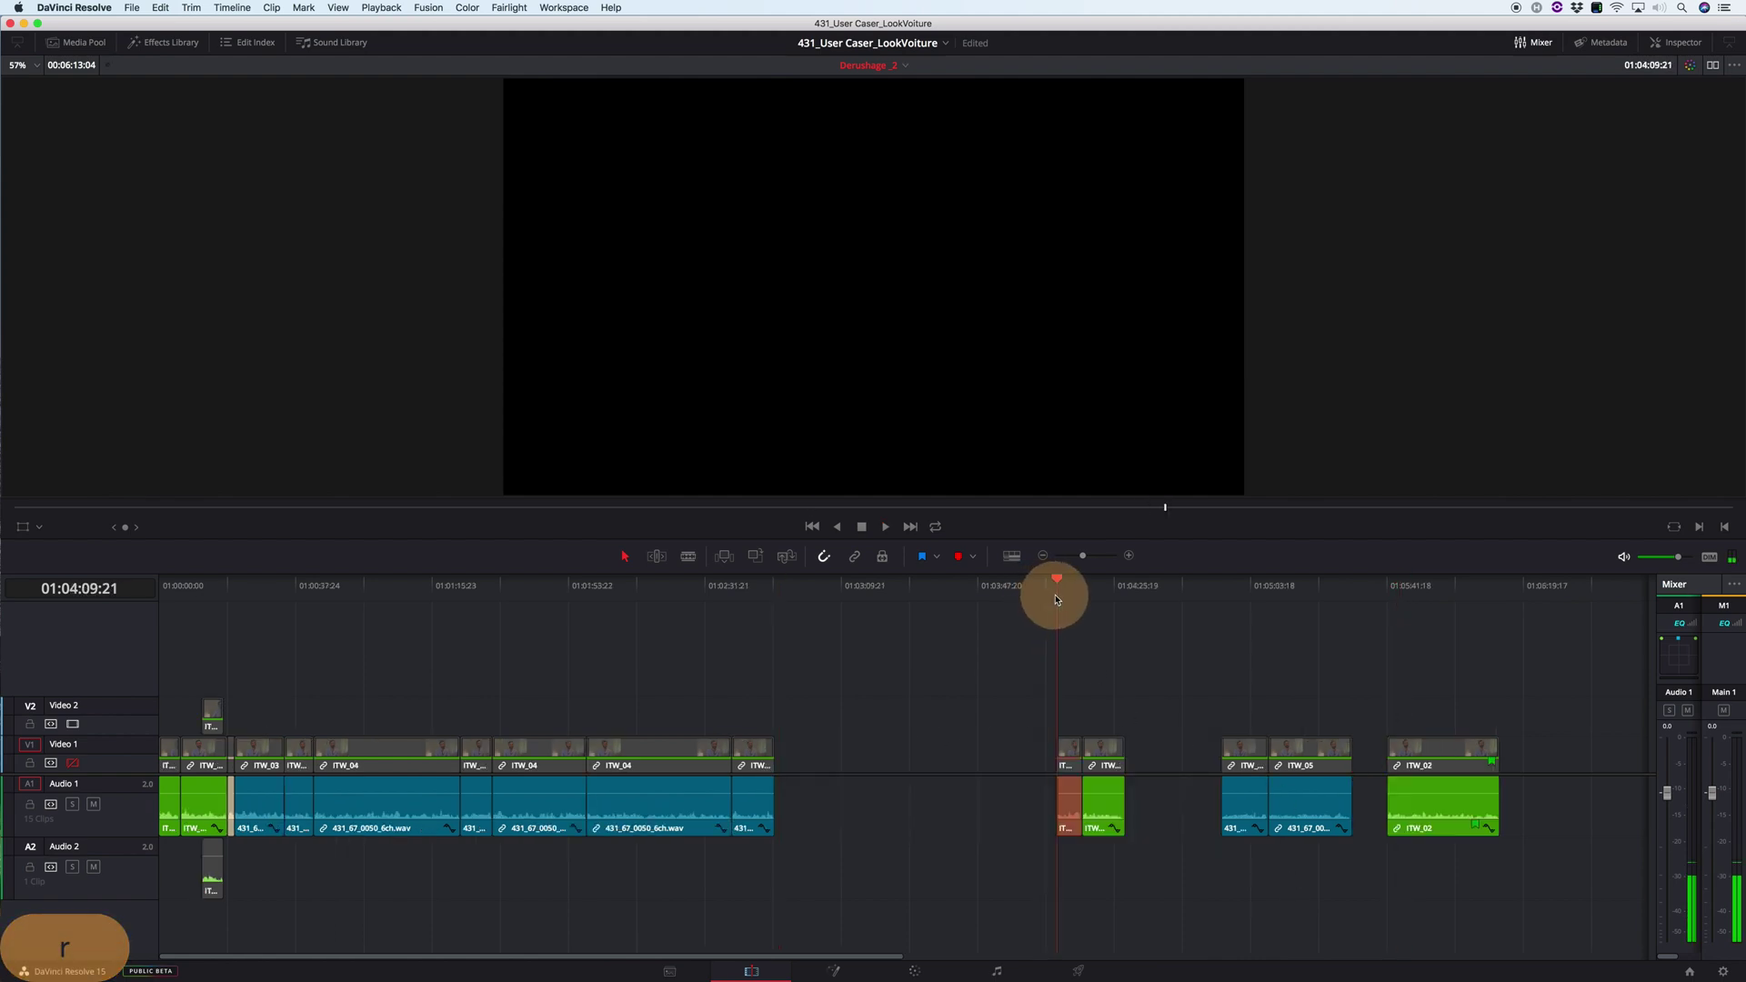
{"action": "key", "text": "space"}
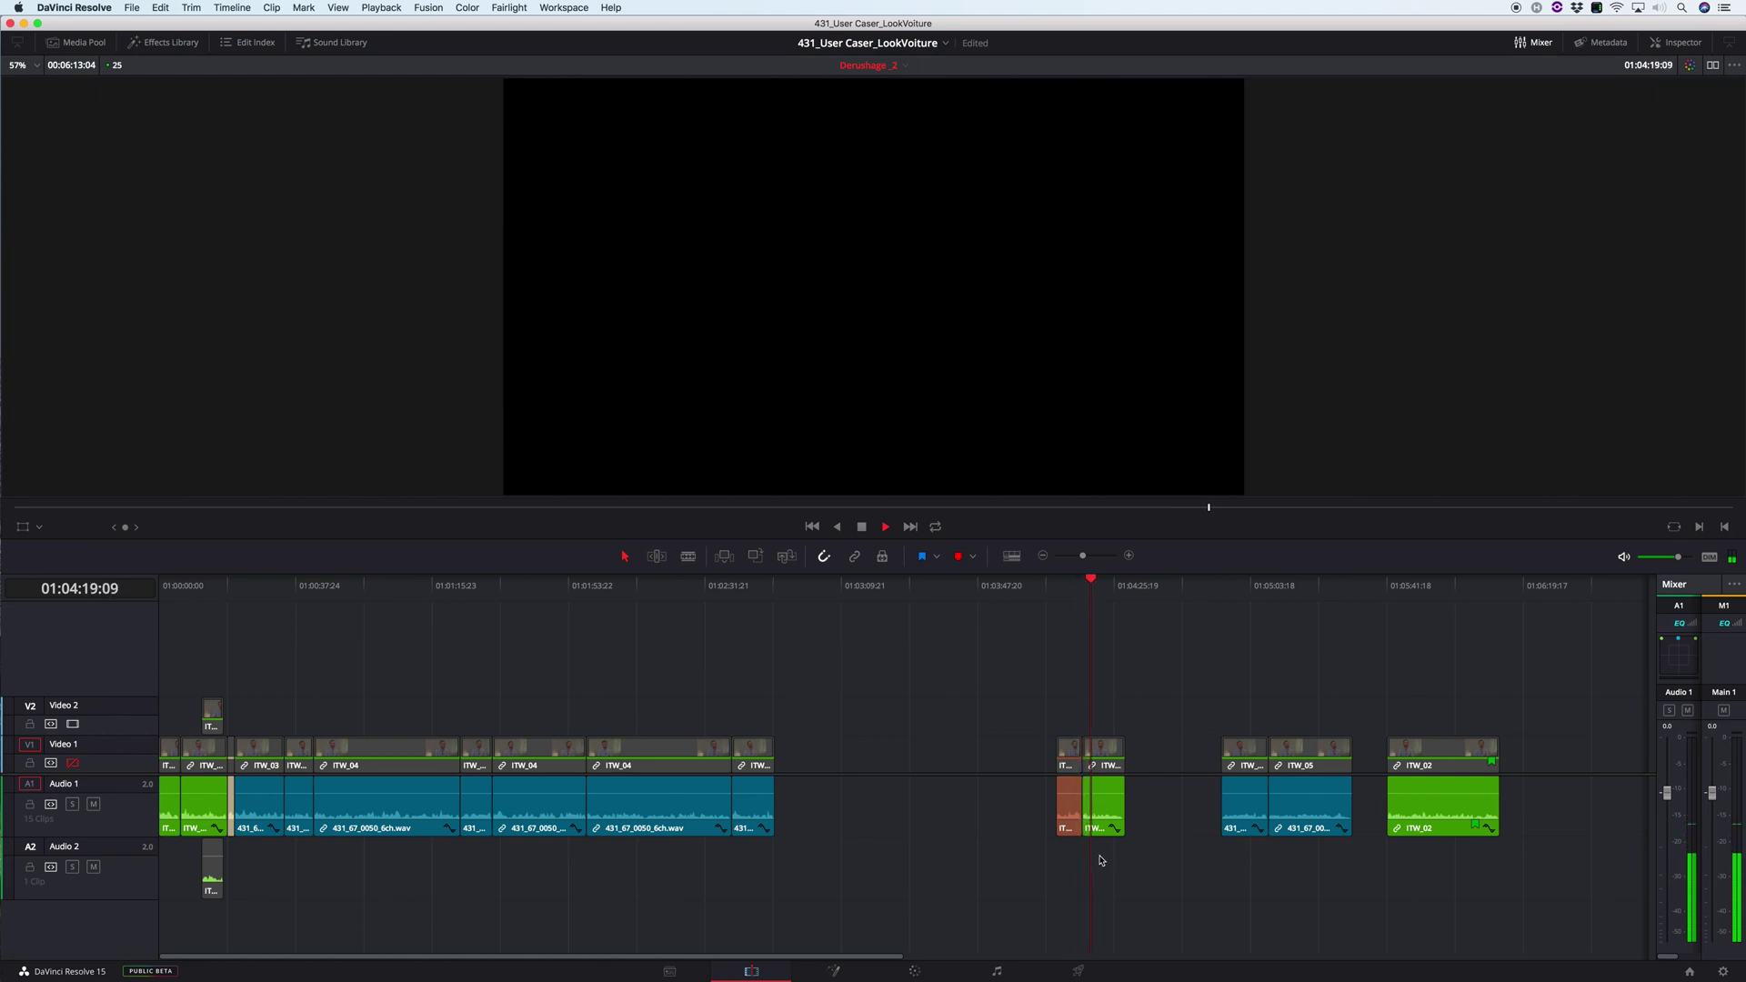
{"action": "key", "text": "space"}
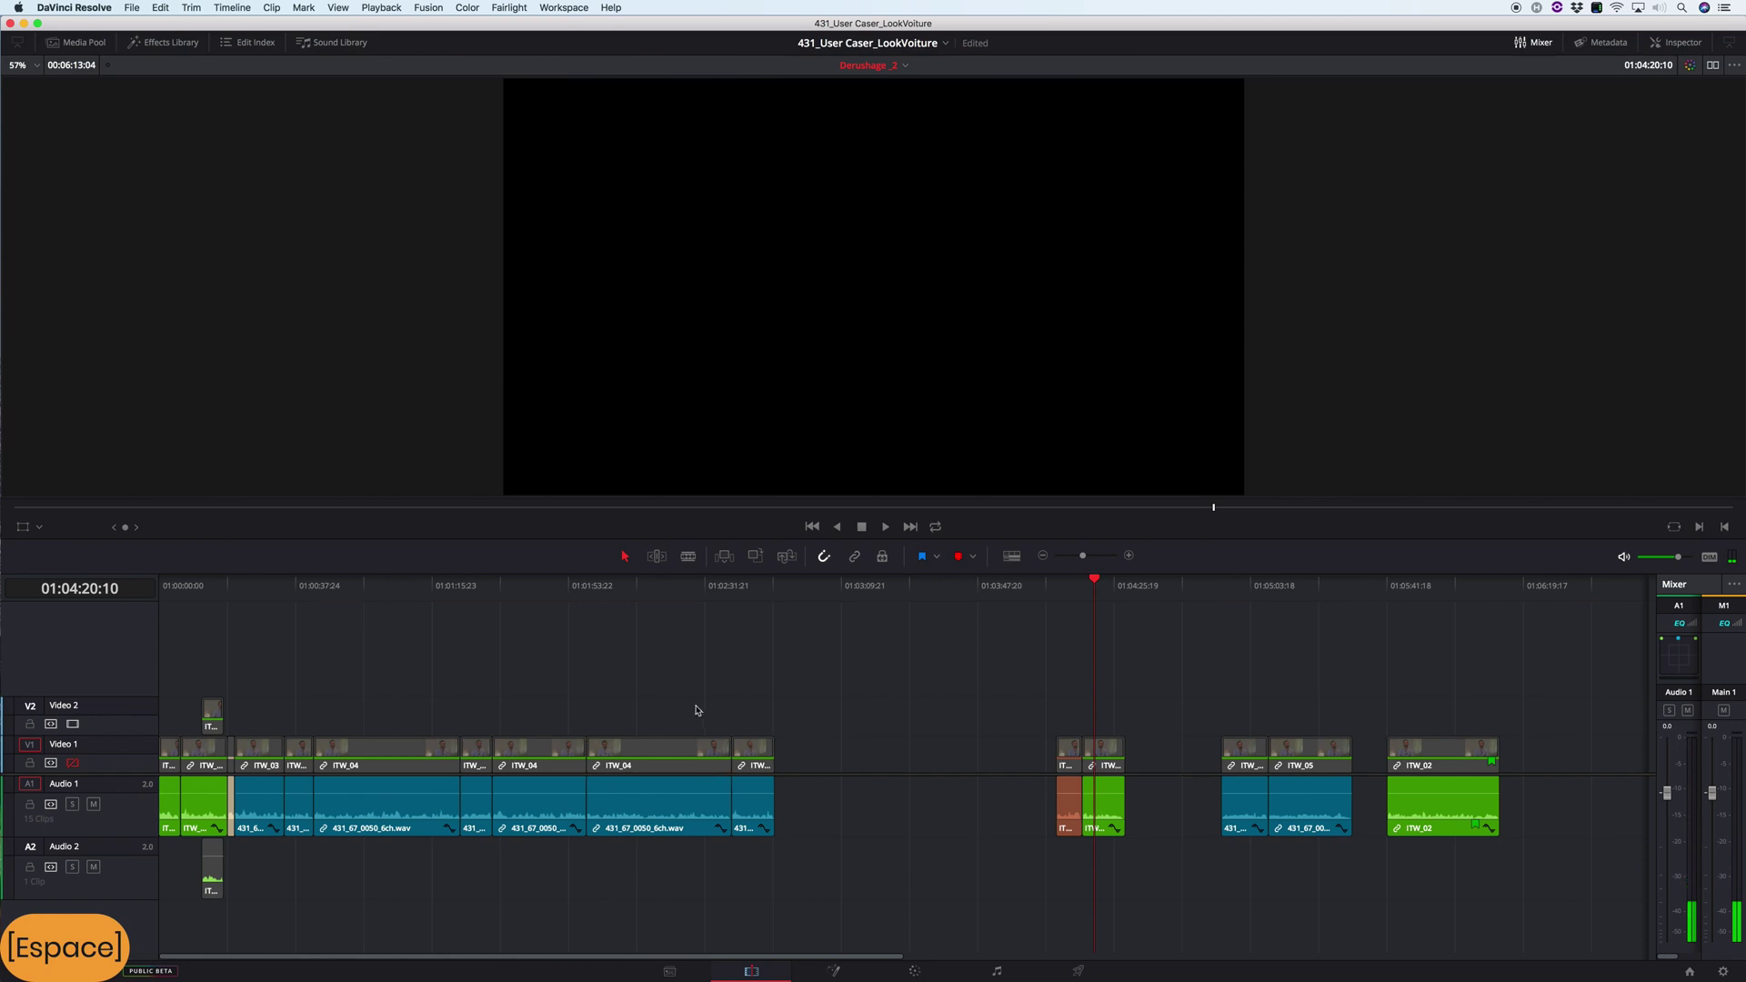
- Play from the start of the ITW_02 clip on Video 2 through the end of ITW_02 and into the beige clip
{"action": "left_click", "coordinate": [208, 593]}
{"action": "scroll", "coordinate": [375, 782], "scroll_direction": "up", "scroll_amount": 5}
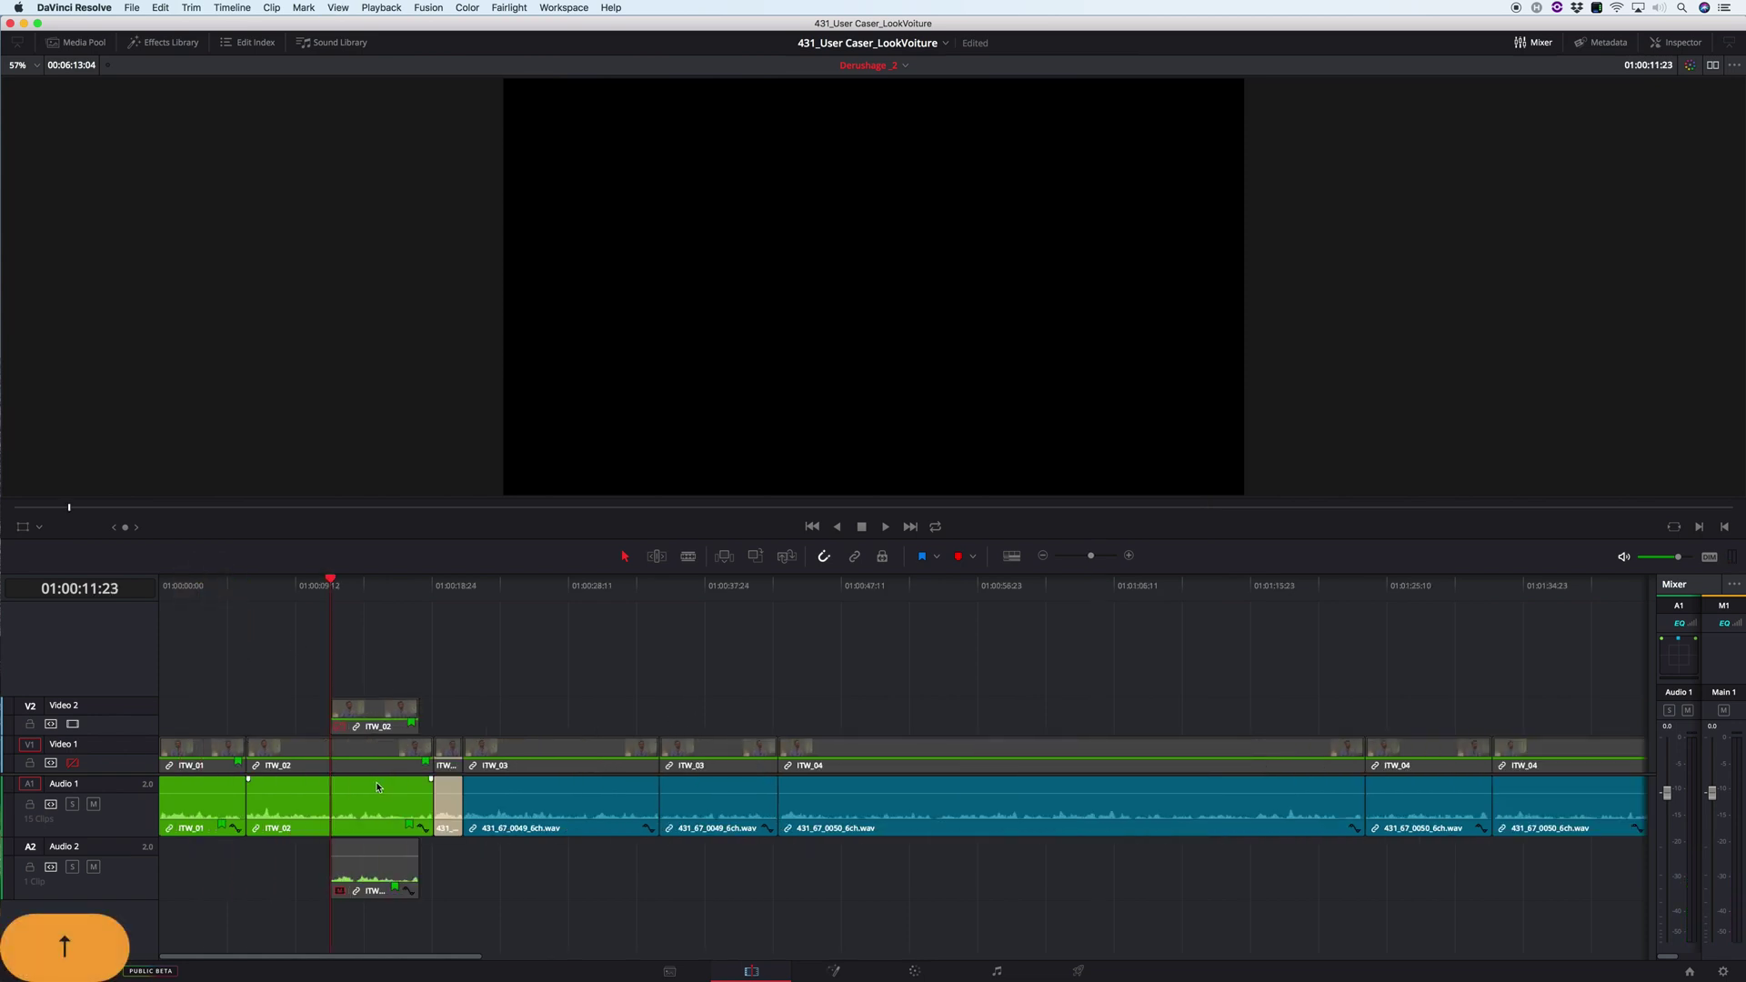
{"action": "key", "text": "l"}
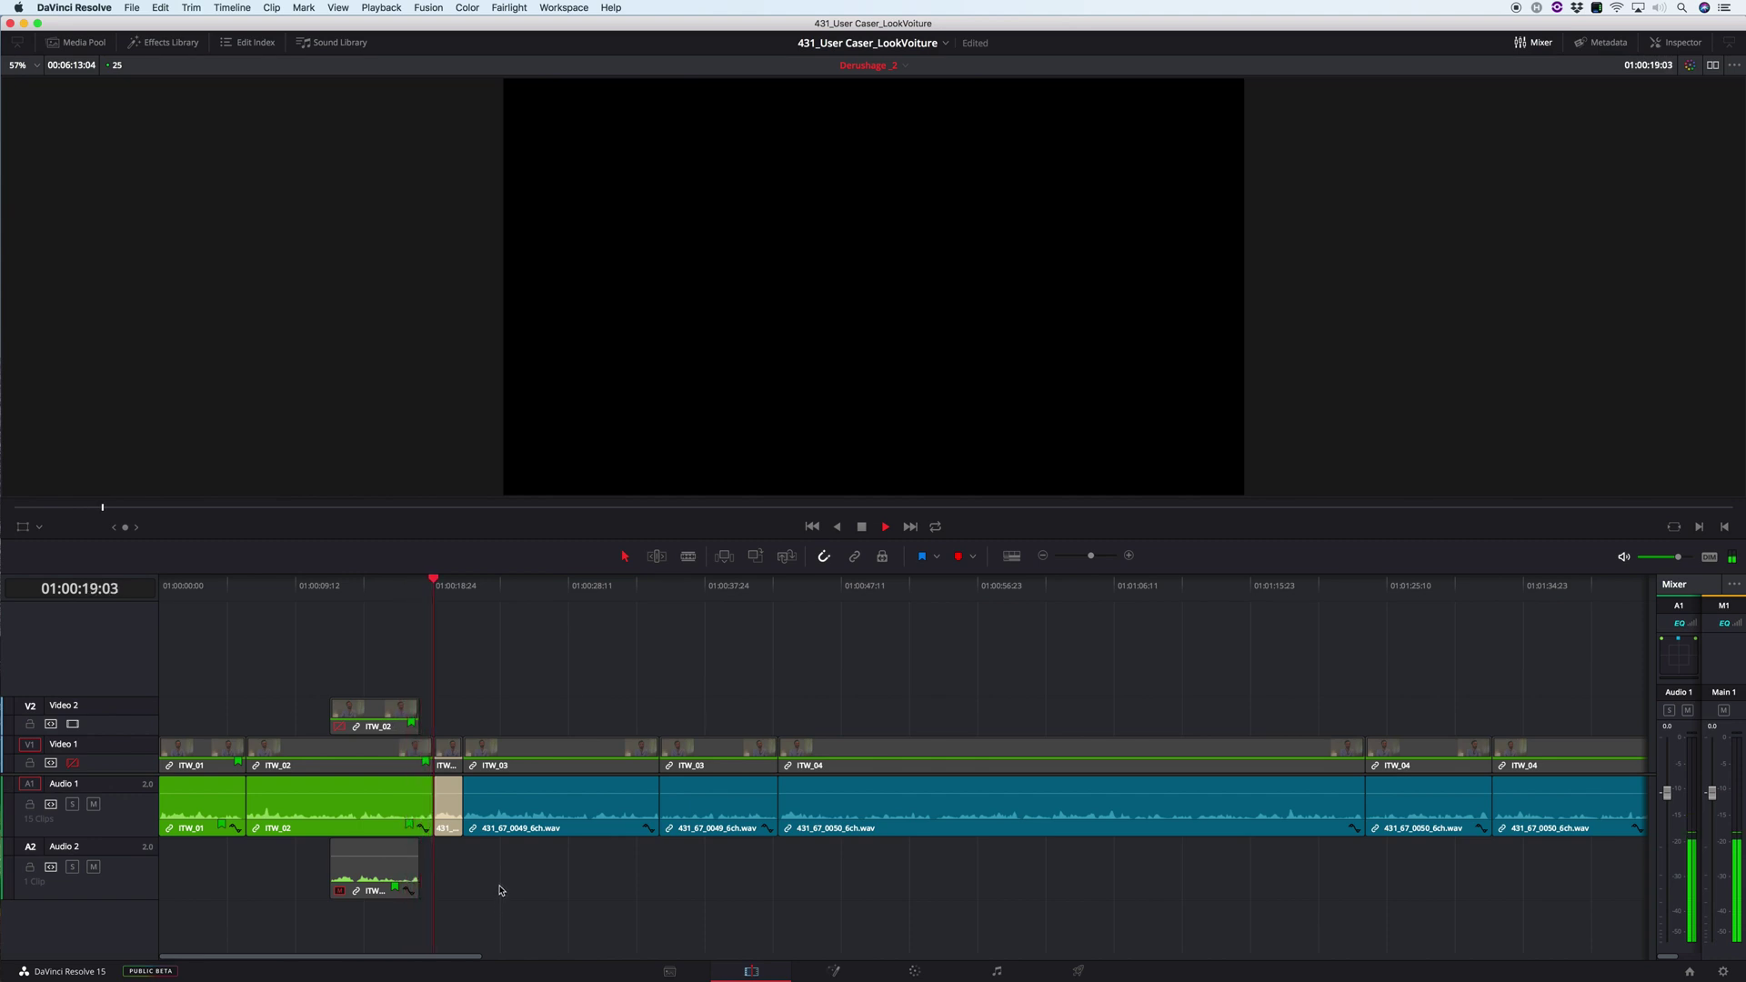
{"action": "key", "text": "k"}
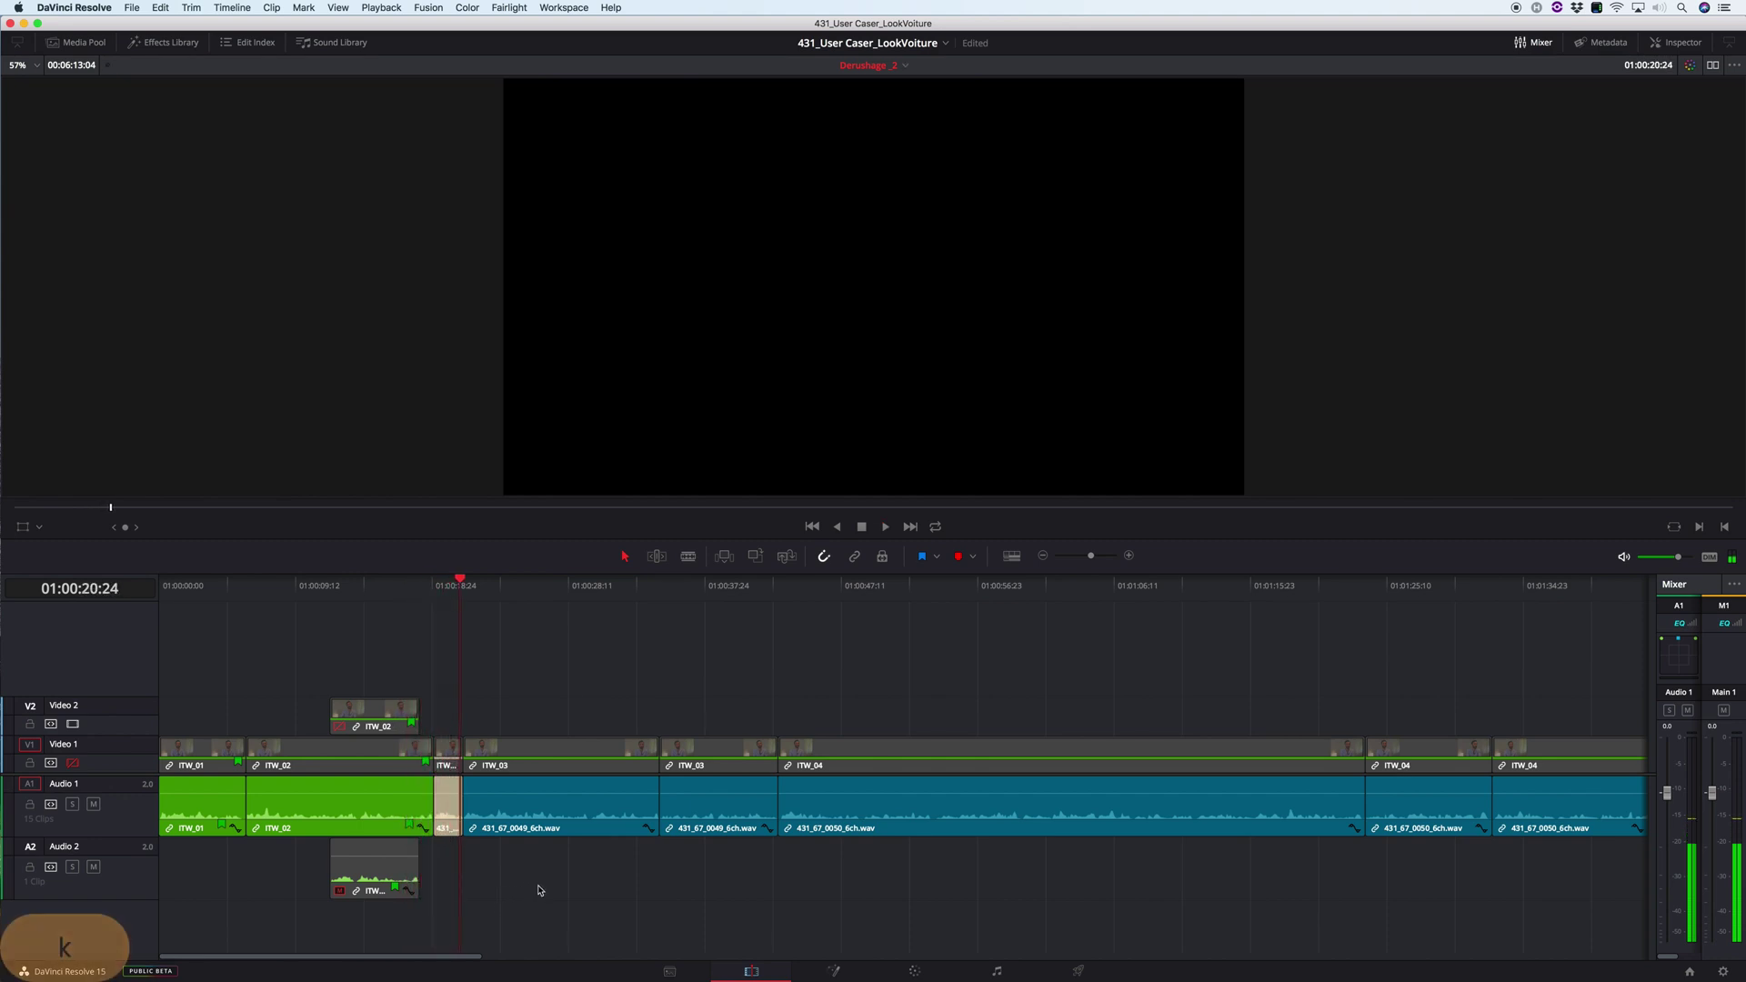
{"action": "left_click", "coordinate": [560, 889]}
- Play the parked blue clips before the last ITW_02 clip, from the start of the first into ITW_05
{"action": "scroll", "coordinate": [573, 896], "scroll_direction": "down", "scroll_amount": 3}
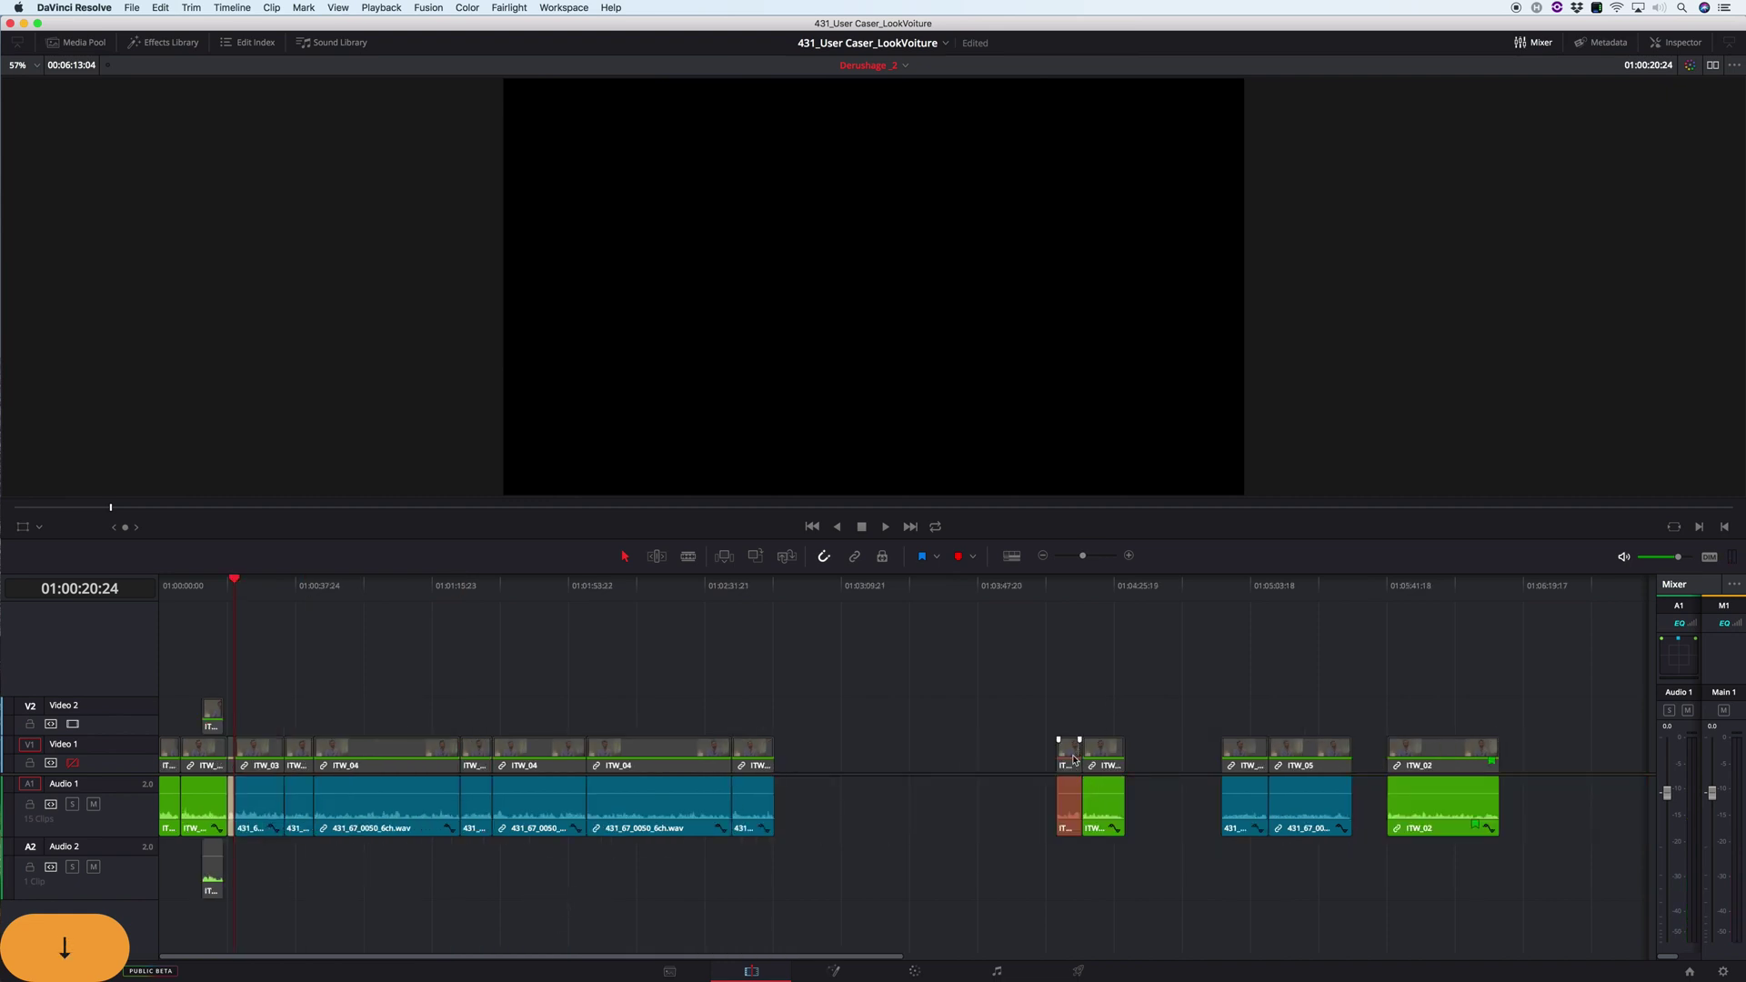
{"action": "left_click", "coordinate": [1092, 764]}
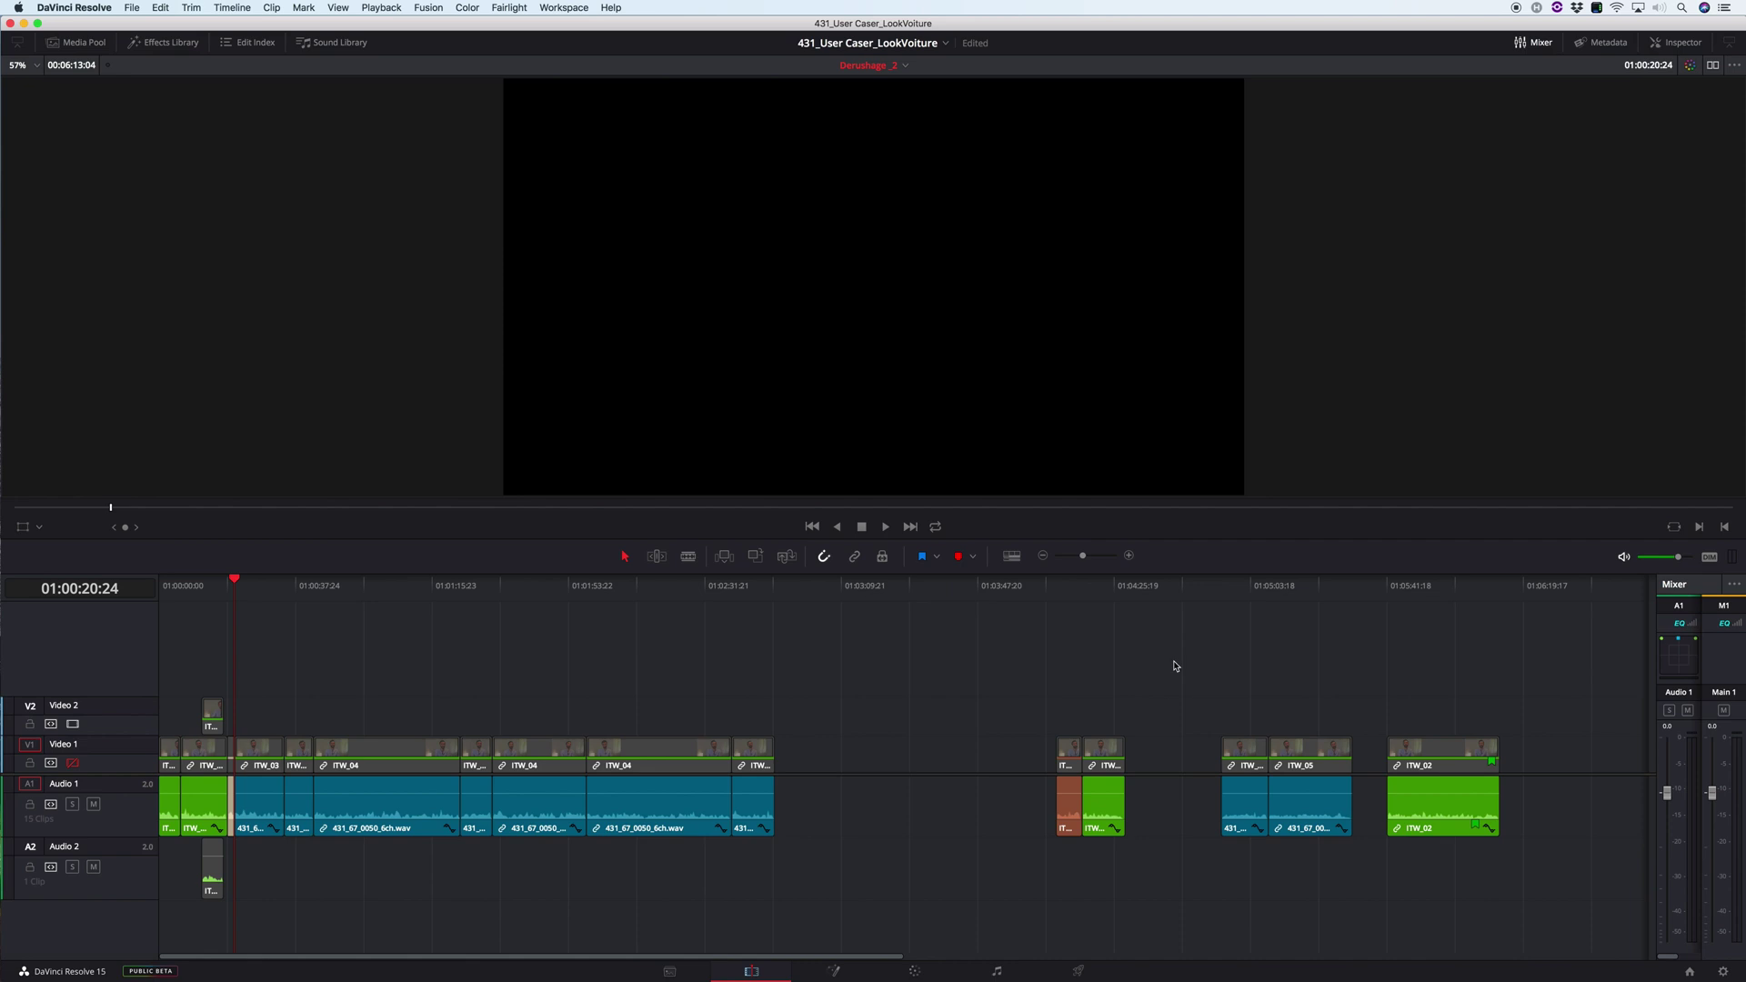
{"action": "left_click_drag", "start_coordinate": [1191, 586], "coordinate": [1221, 587]}
{"action": "key", "text": "space"}
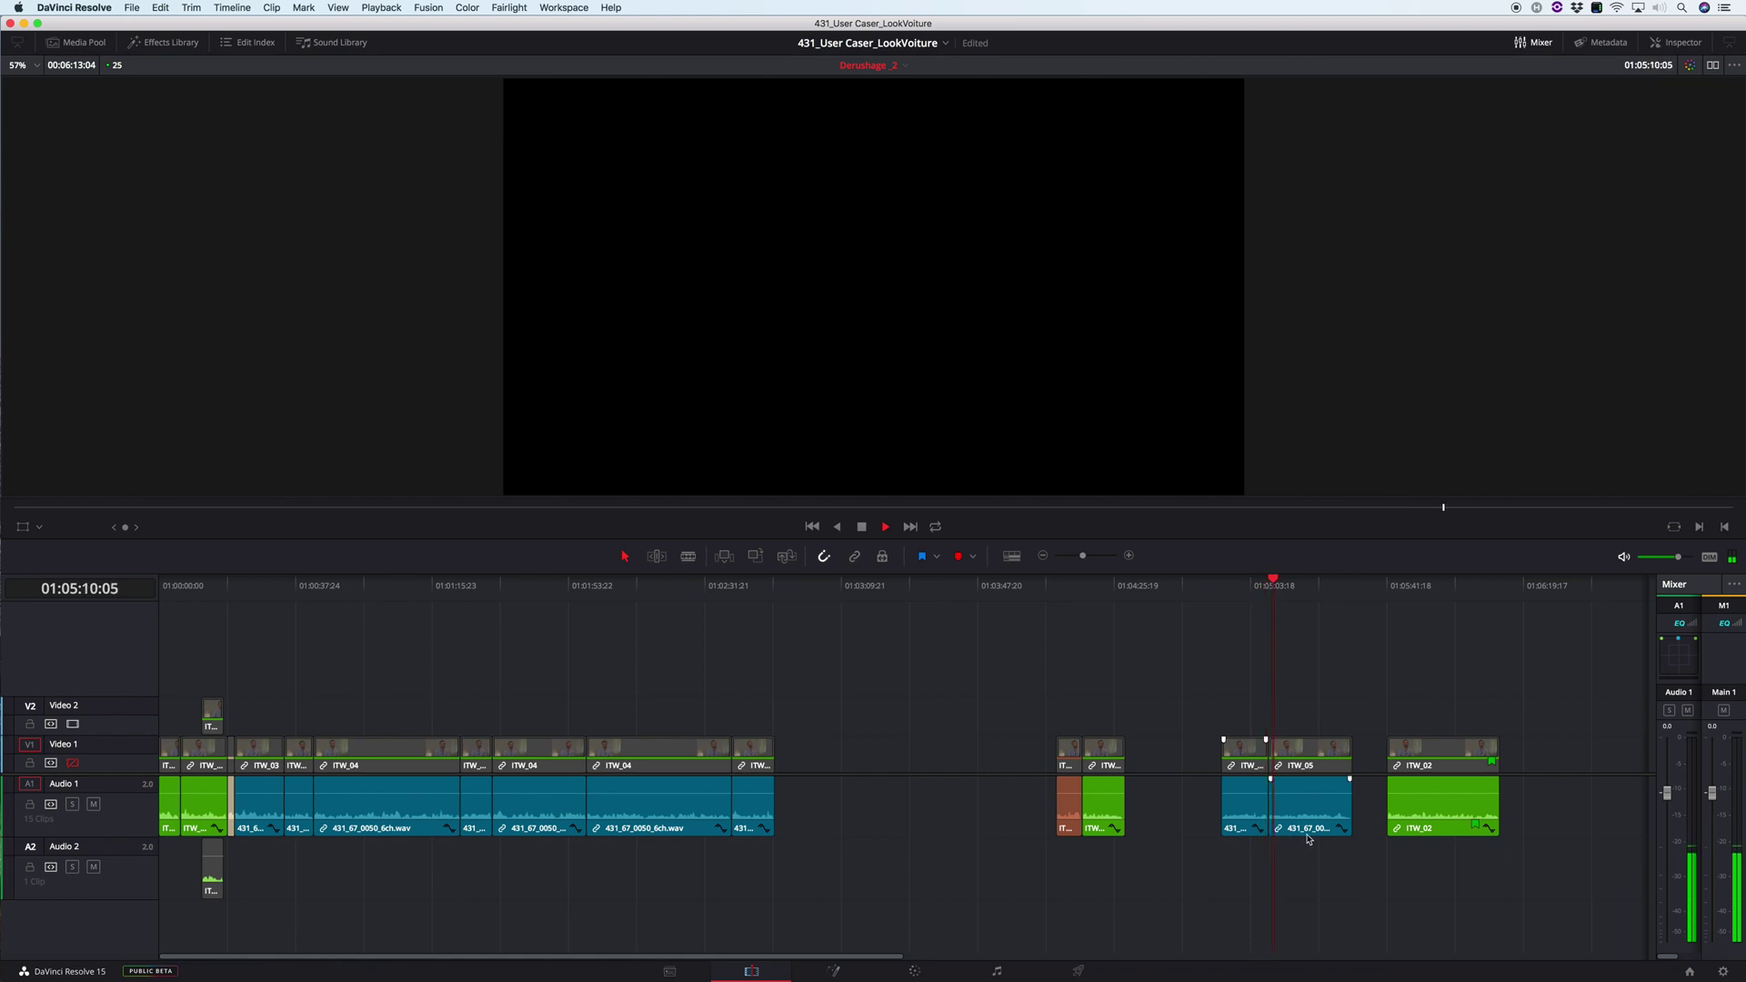
{"action": "key", "text": "k"}
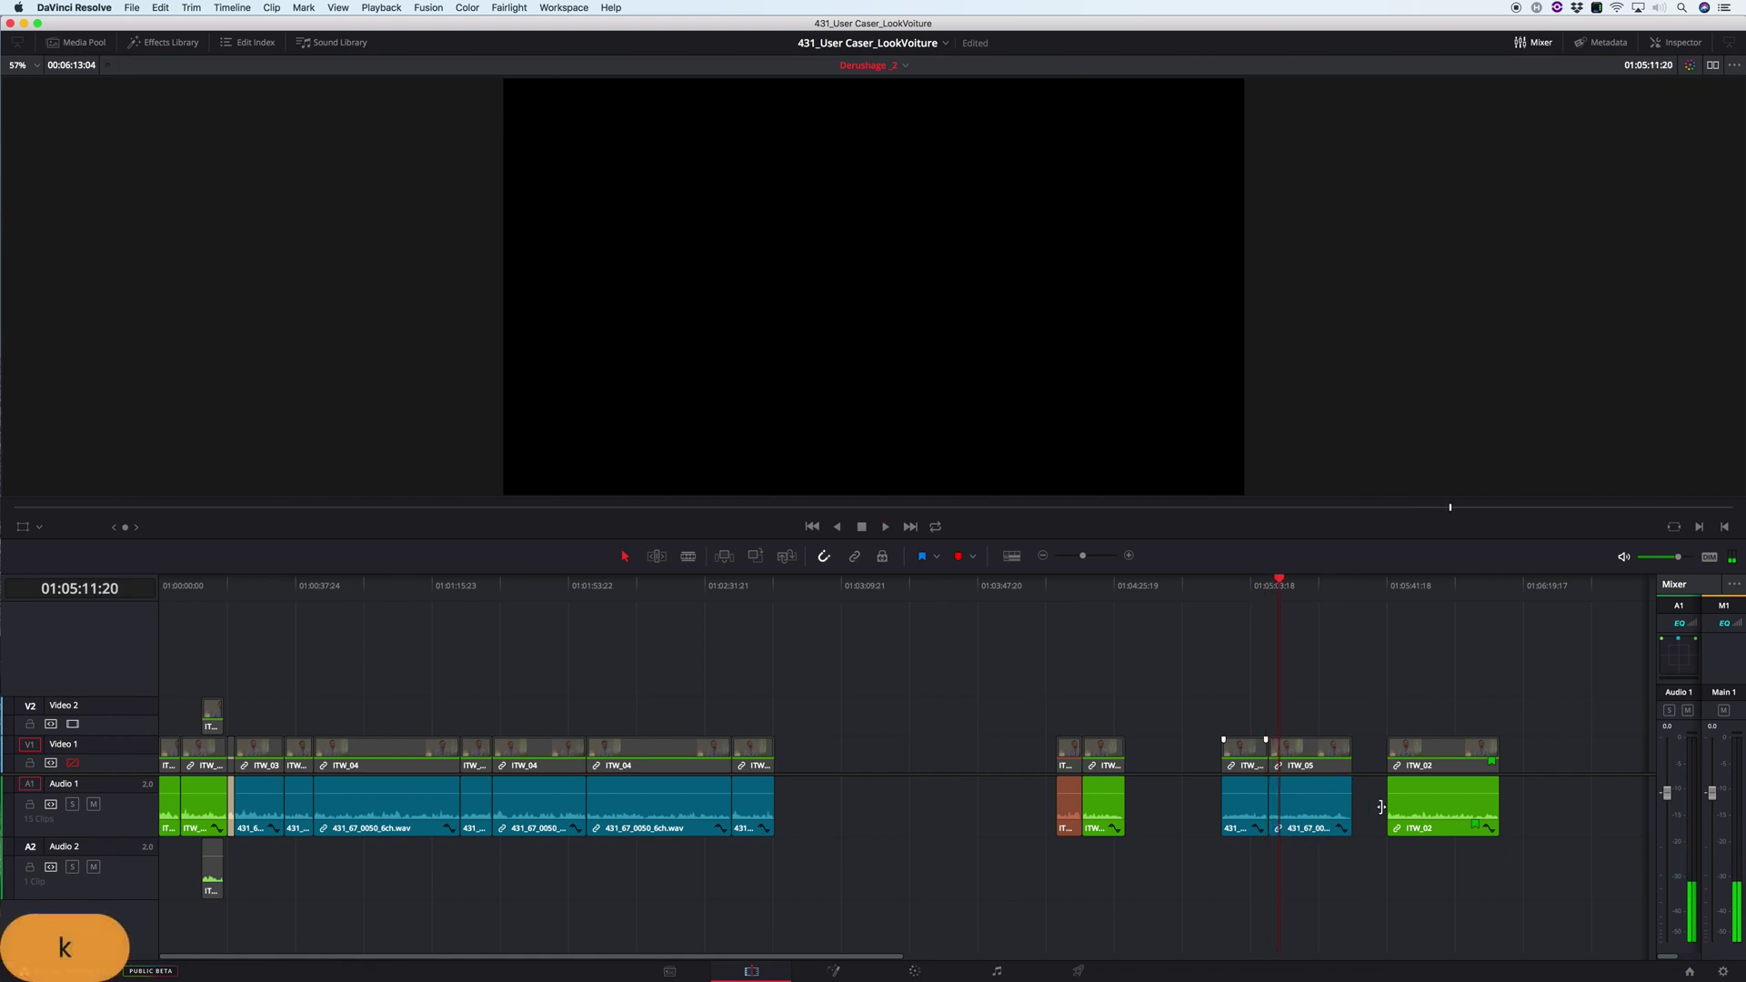
- Listen to the beginning of the last parked ITW_02 clip, delete that clip from the timeline and save the project
{"action": "left_click", "coordinate": [1389, 585]}
{"action": "key", "text": "space"}
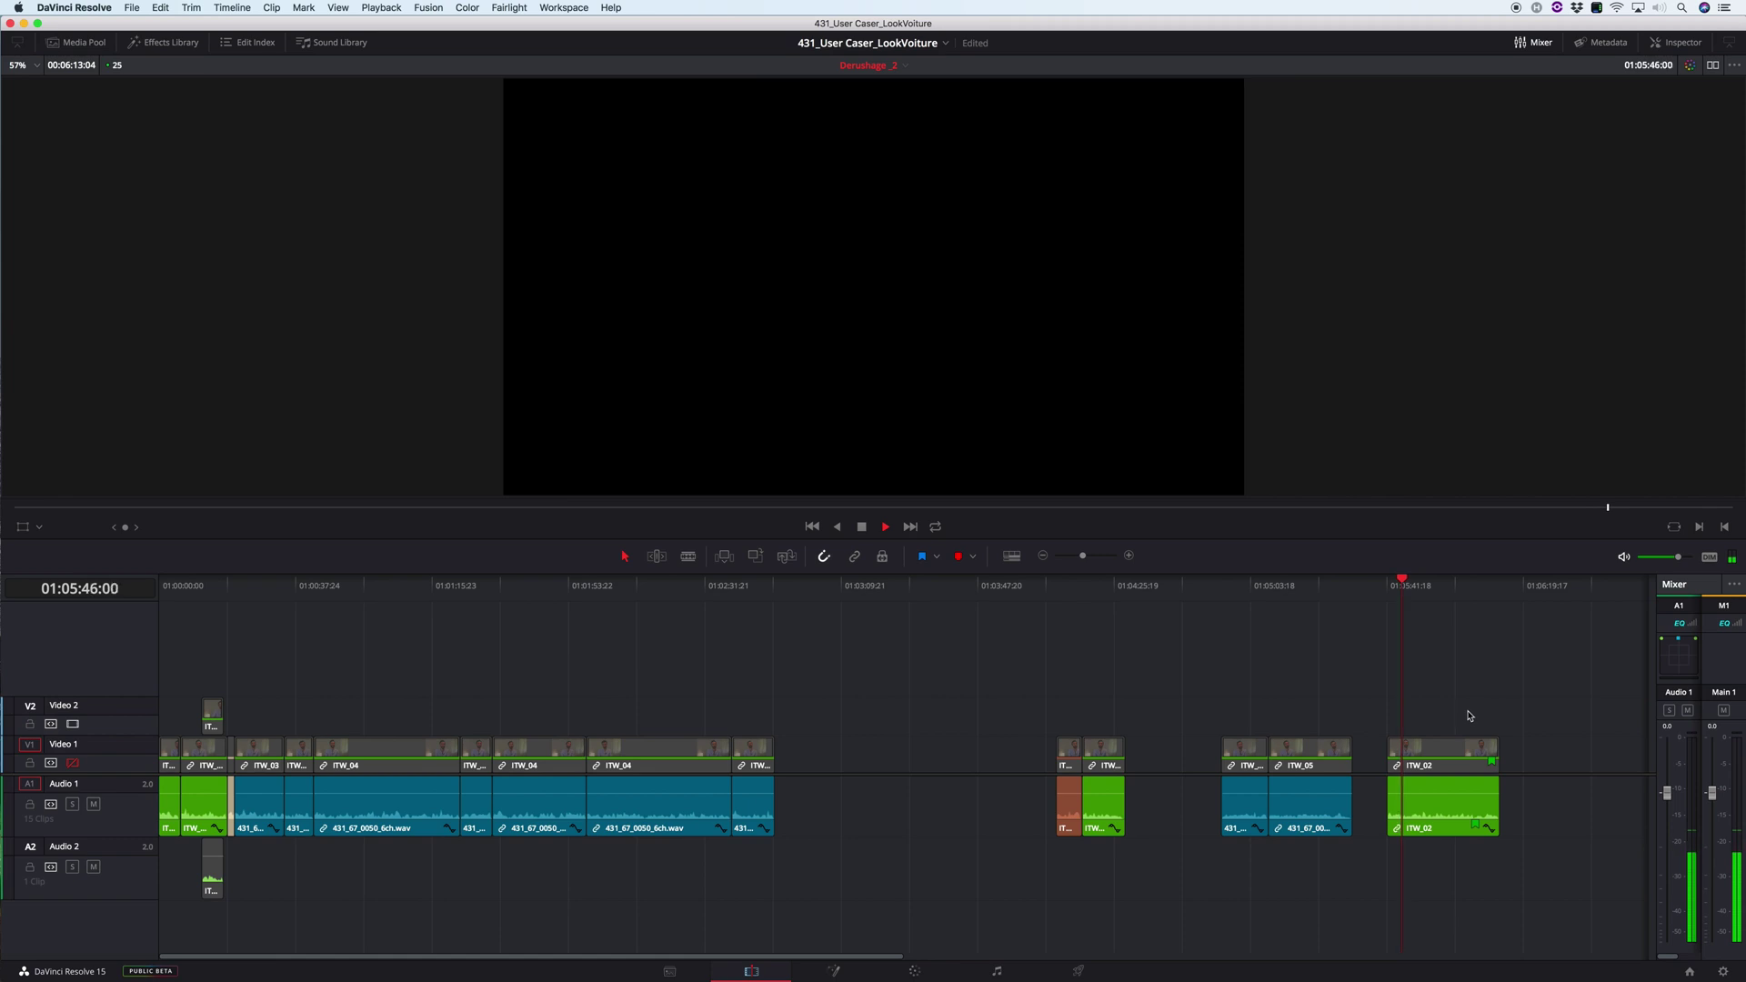
{"action": "key", "text": "space"}
{"action": "left_click", "coordinate": [1468, 744]}
{"action": "key", "text": "BackSpace"}
{"action": "key", "text": "super+s"}
{"action": "key", "text": "r"}
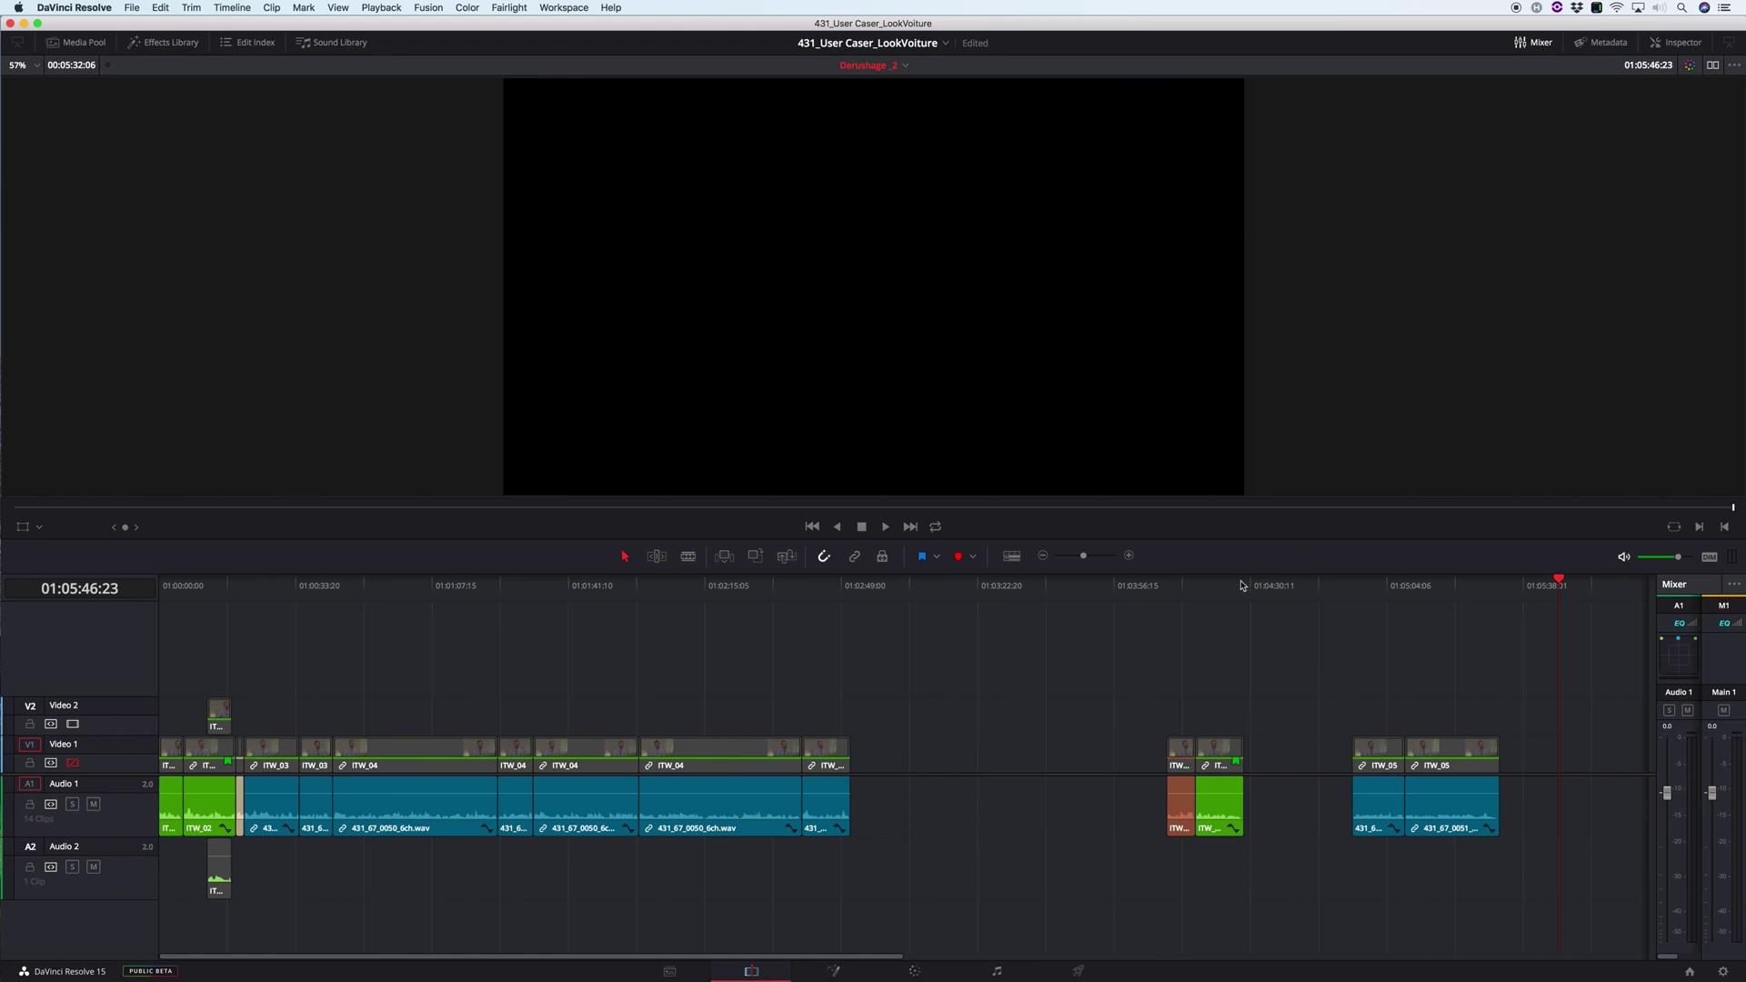
- Place the playhead at the start of the parked orange clip and select the Audio 1 gap before it
{"action": "left_click", "coordinate": [1157, 589]}
{"action": "left_click", "coordinate": [896, 72]}
{"action": "left_click", "coordinate": [974, 721]}
{"action": "left_click", "coordinate": [1014, 922]}
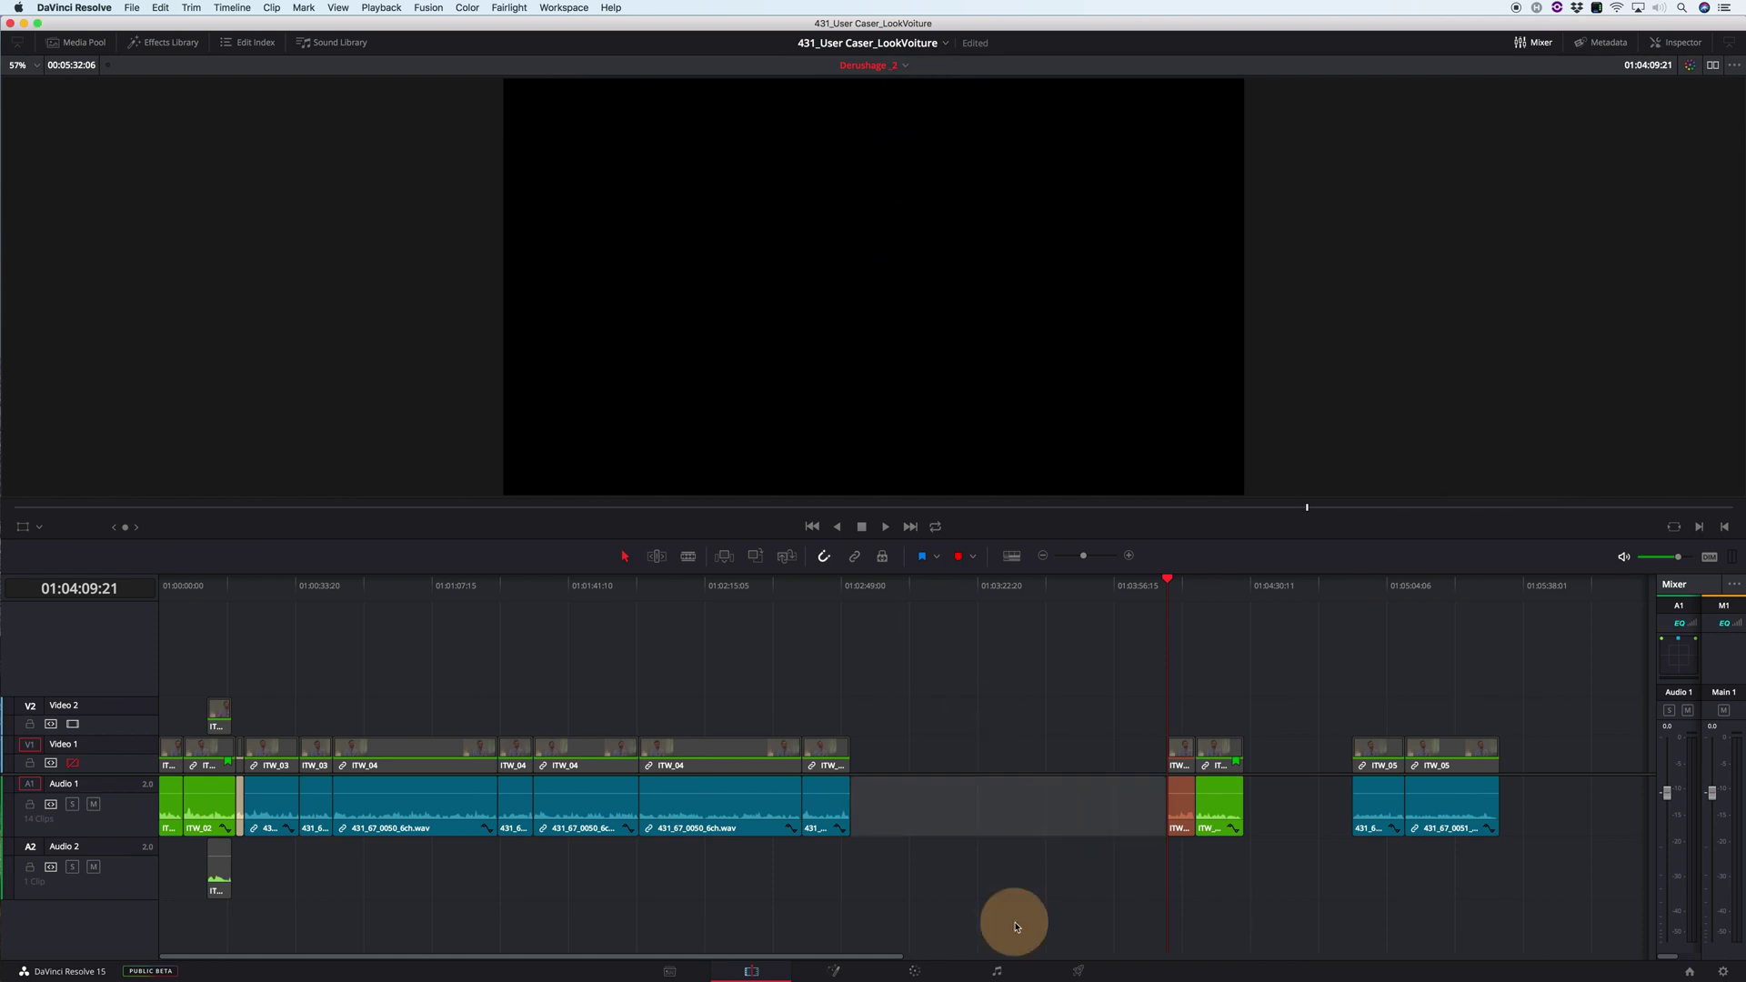